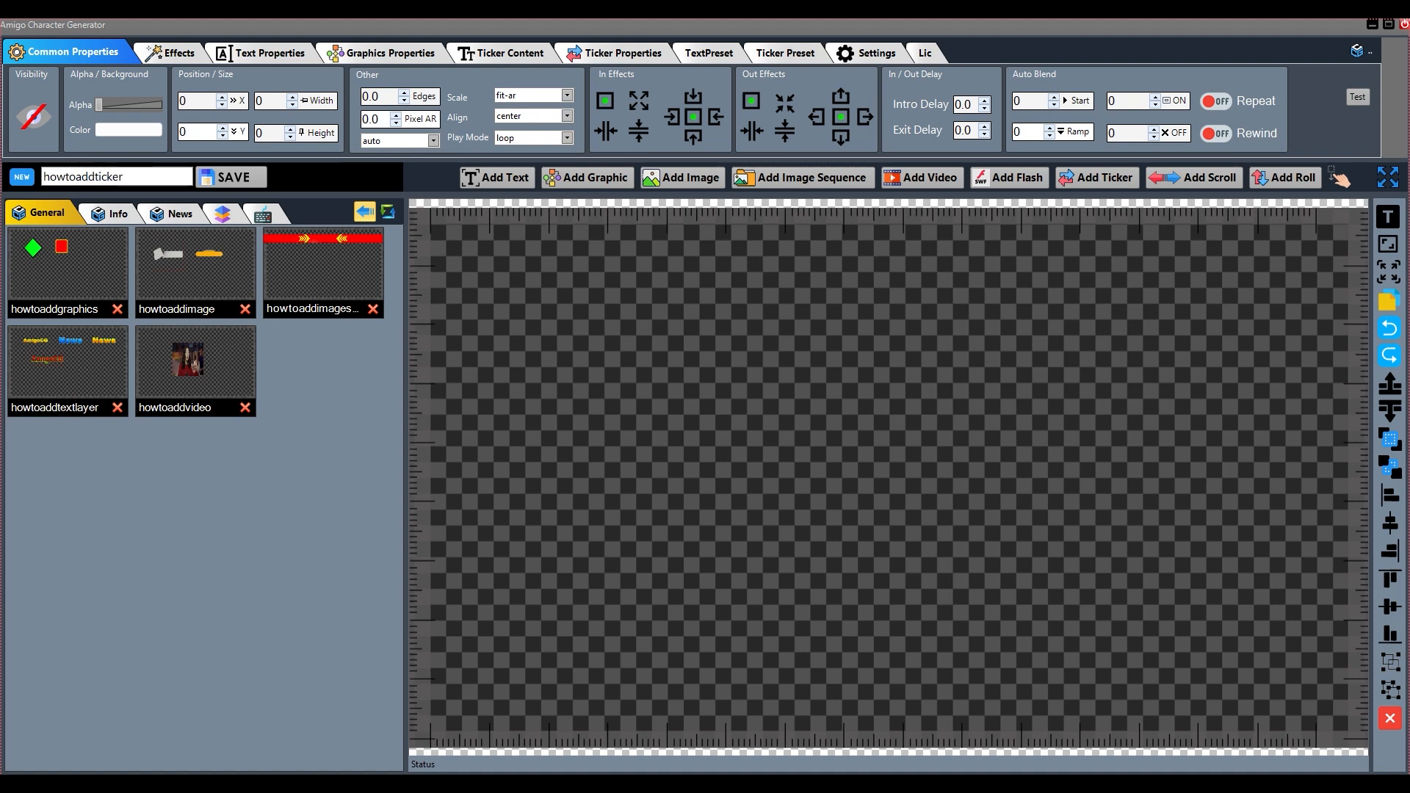
# Step: Save the new howtoaddticker project, open it, and place a ticker layer in the upper middle of the canvas
pyautogui.click(233, 177)
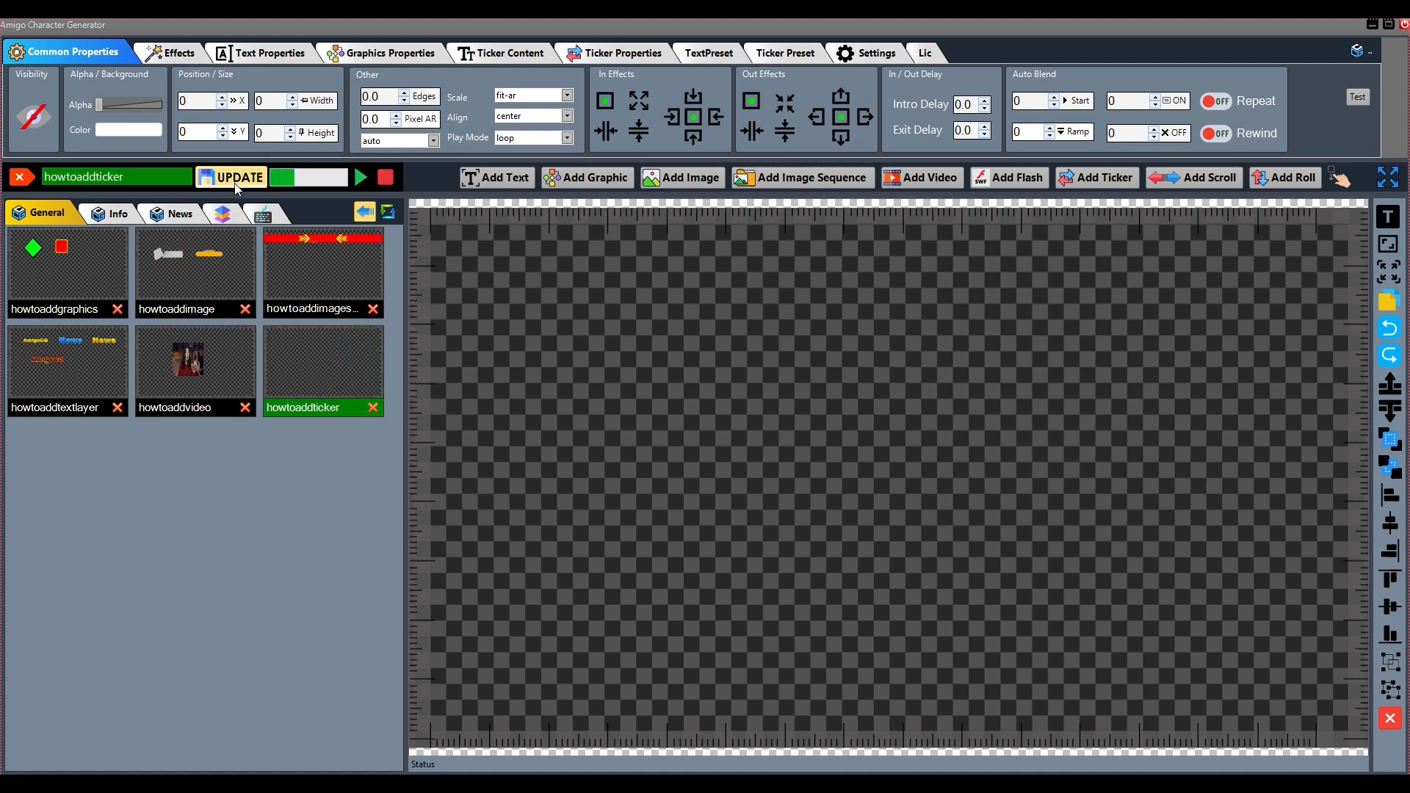
pyautogui.click(317, 407)
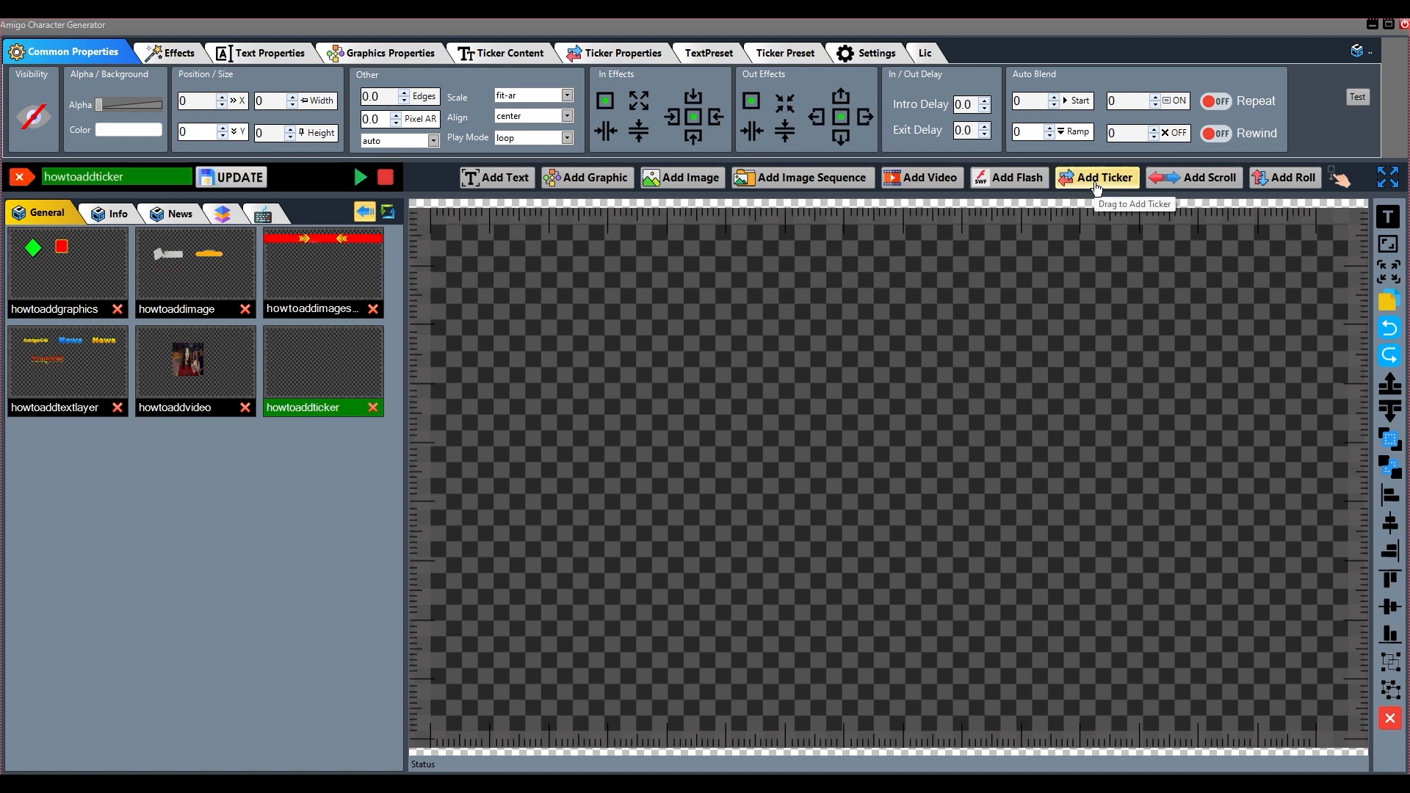
pyautogui.moveTo(1095, 185); pyautogui.dragTo(832, 333)
pyautogui.moveTo(933, 355); pyautogui.dragTo(840, 321)
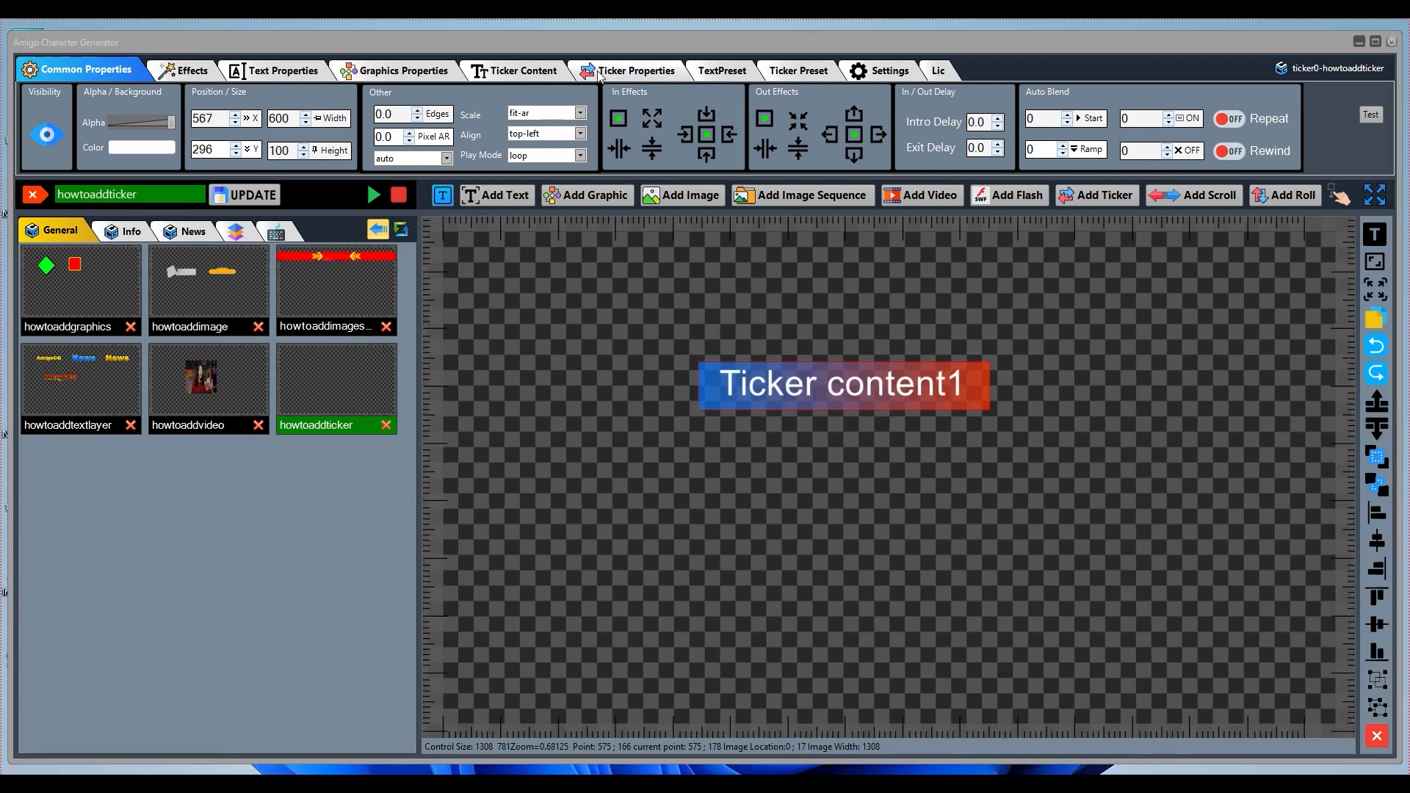
# Step: Check the ticker's property and content settings and its text lines in the Ticker Editor
pyautogui.click(597, 73)
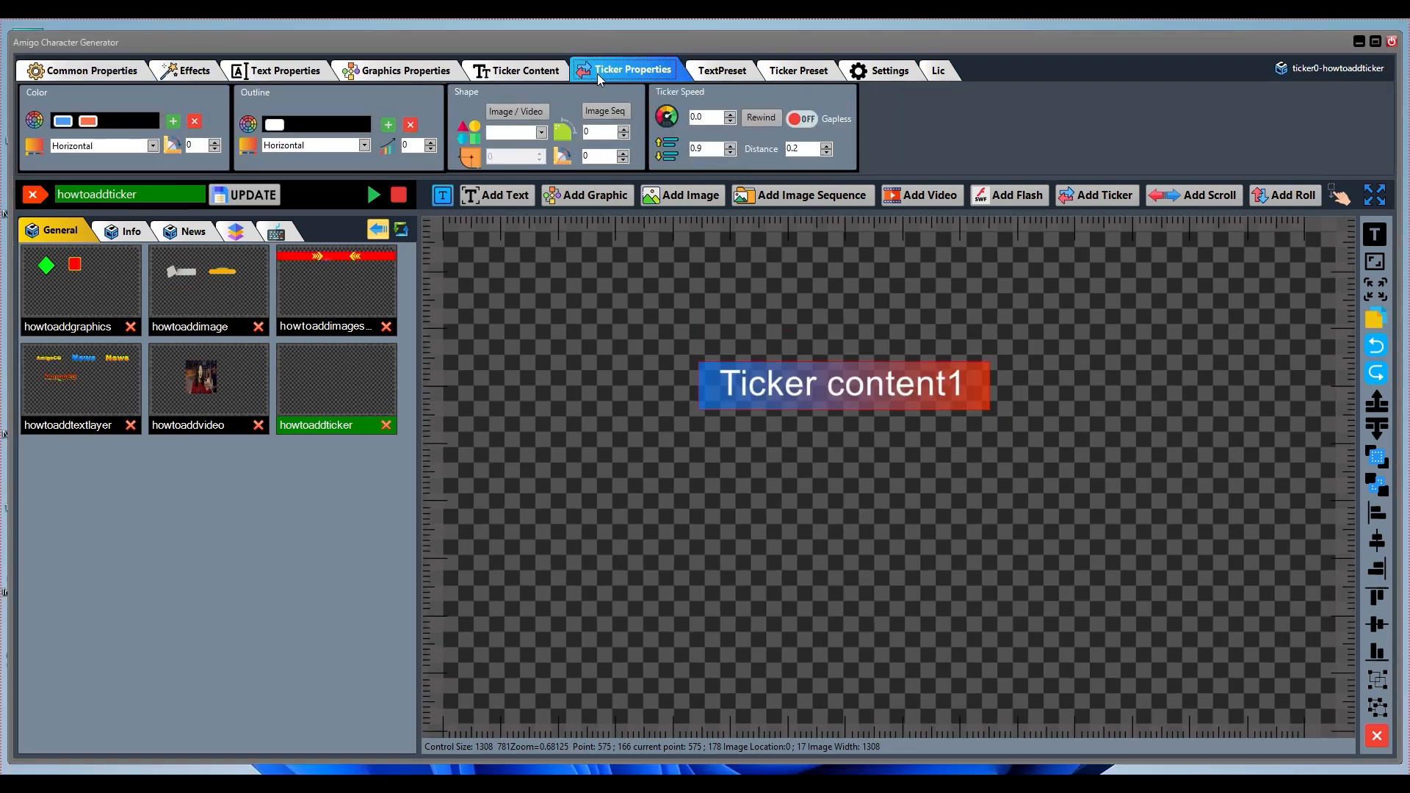
pyautogui.click(528, 72)
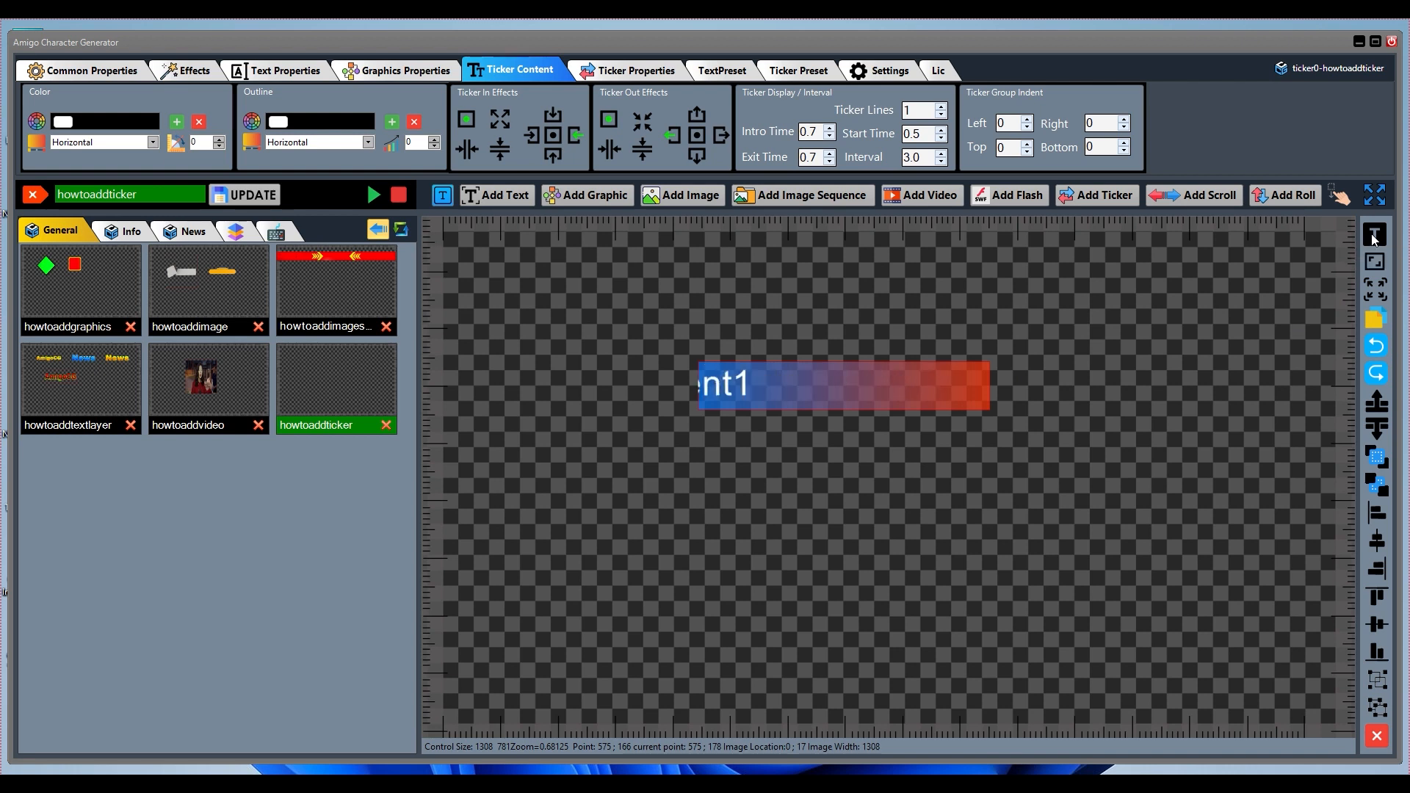
pyautogui.click(1373, 235)
pyautogui.moveTo(643, 350); pyautogui.dragTo(433, 293)
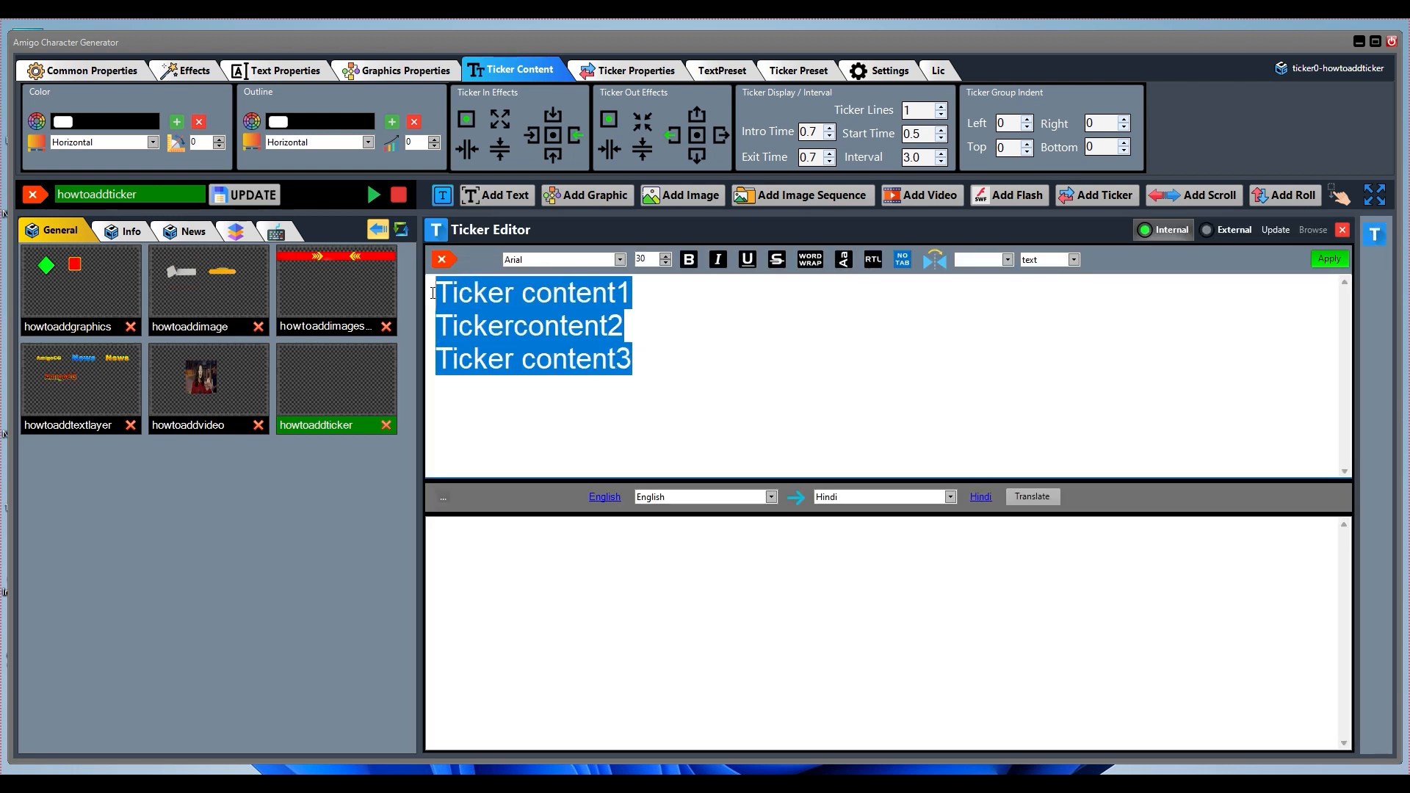
pyautogui.click(1343, 232)
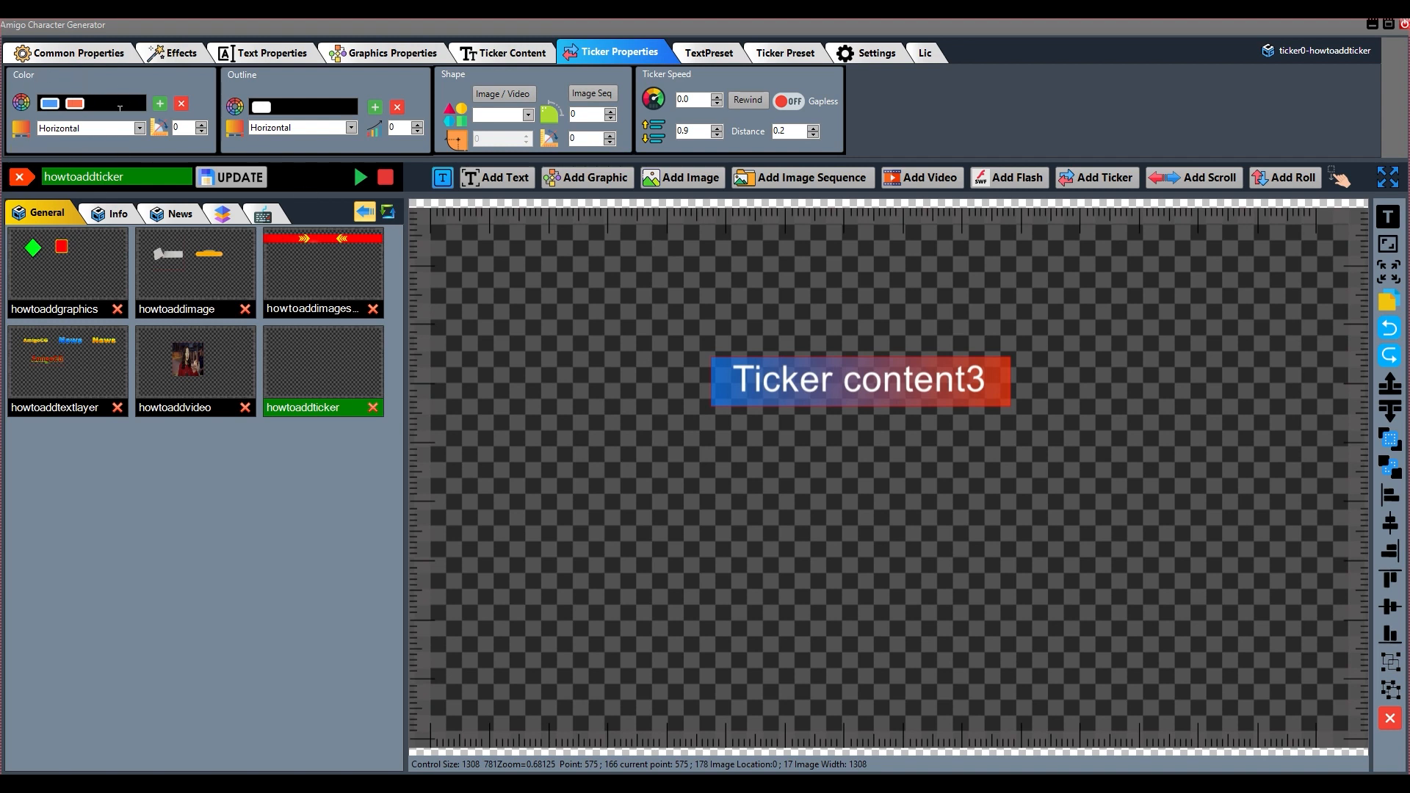
# Step: Extend the ticker's fill gradient to four colours and set the fourth one to red FFFF0000
pyautogui.click(160, 103)
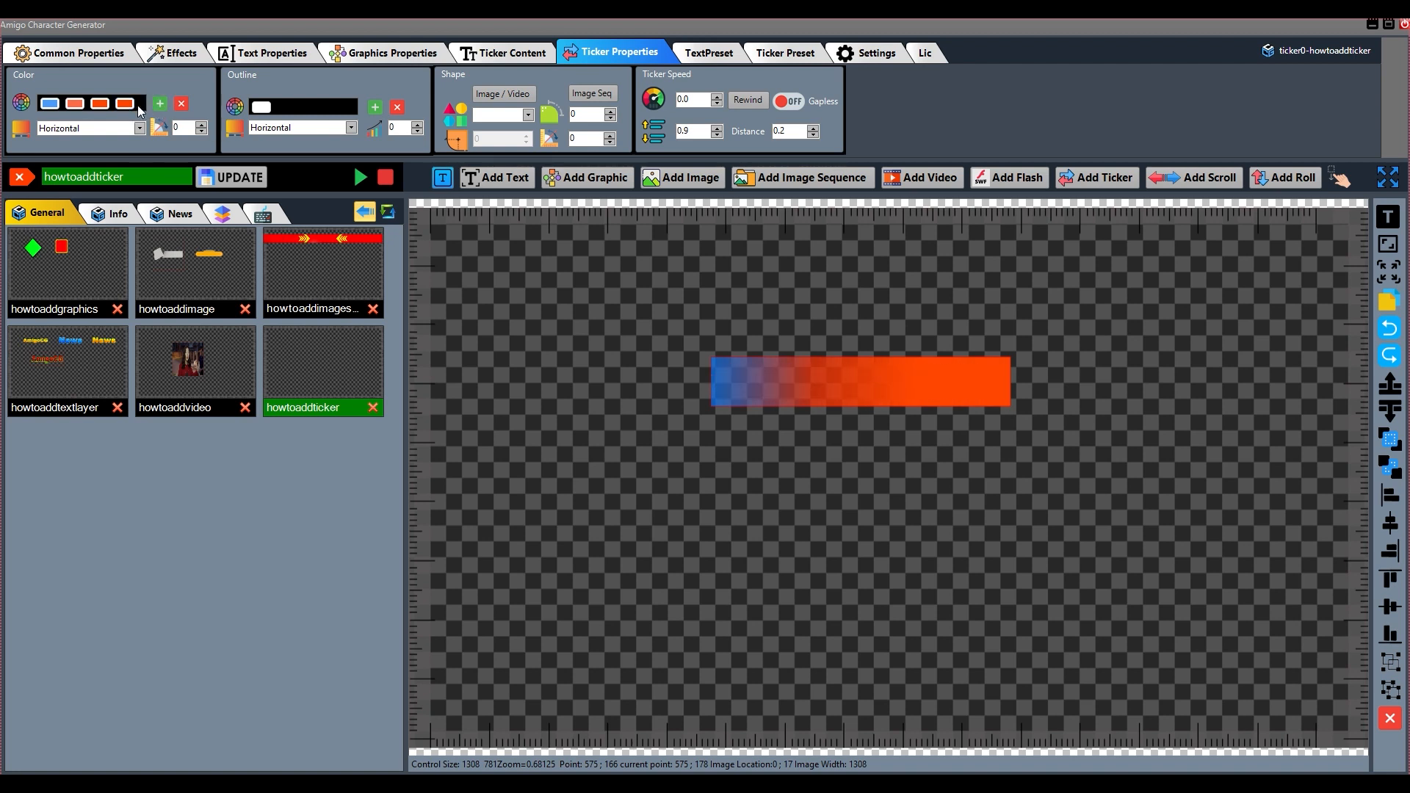
pyautogui.click(182, 104)
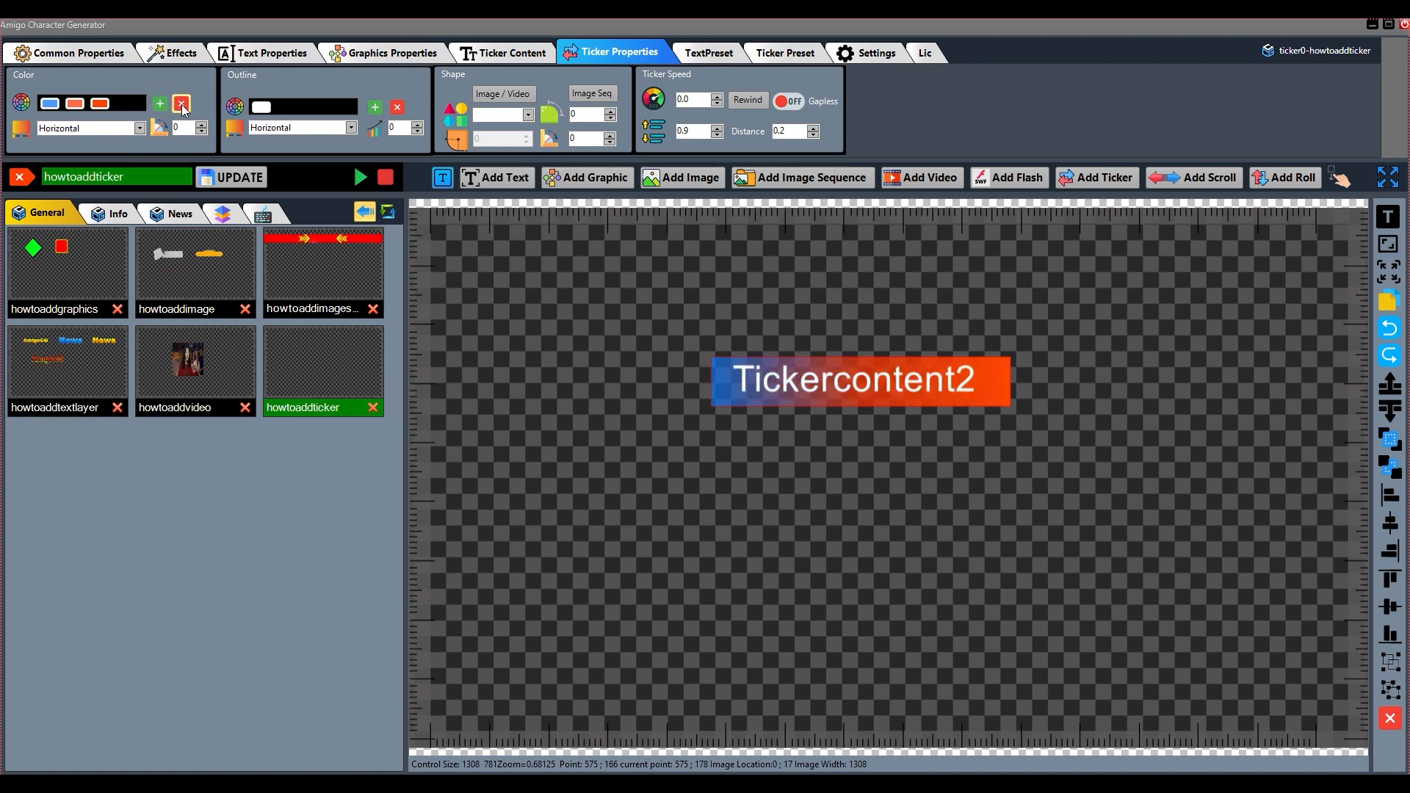
pyautogui.click(161, 104)
pyautogui.click(125, 103)
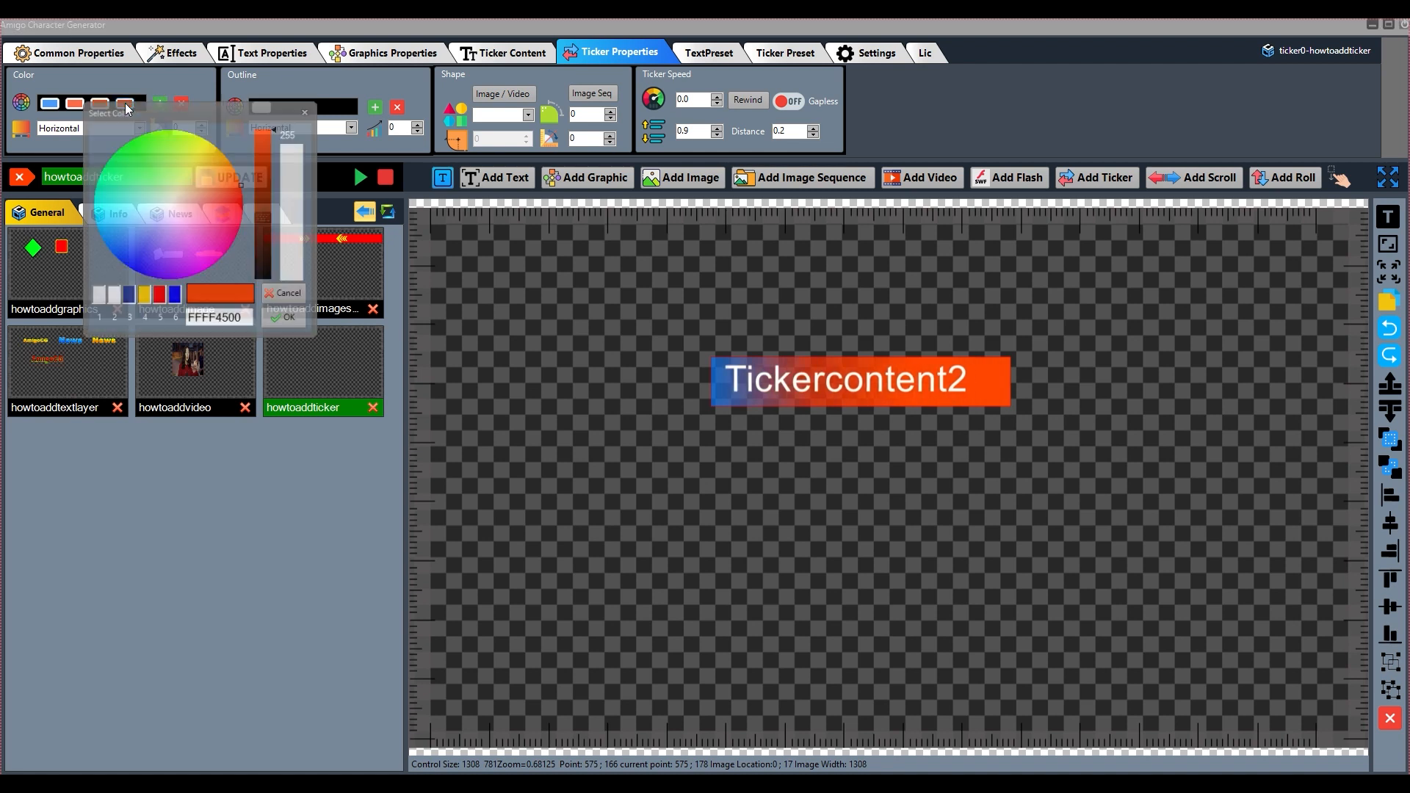
pyautogui.moveTo(205, 198); pyautogui.dragTo(256, 202)
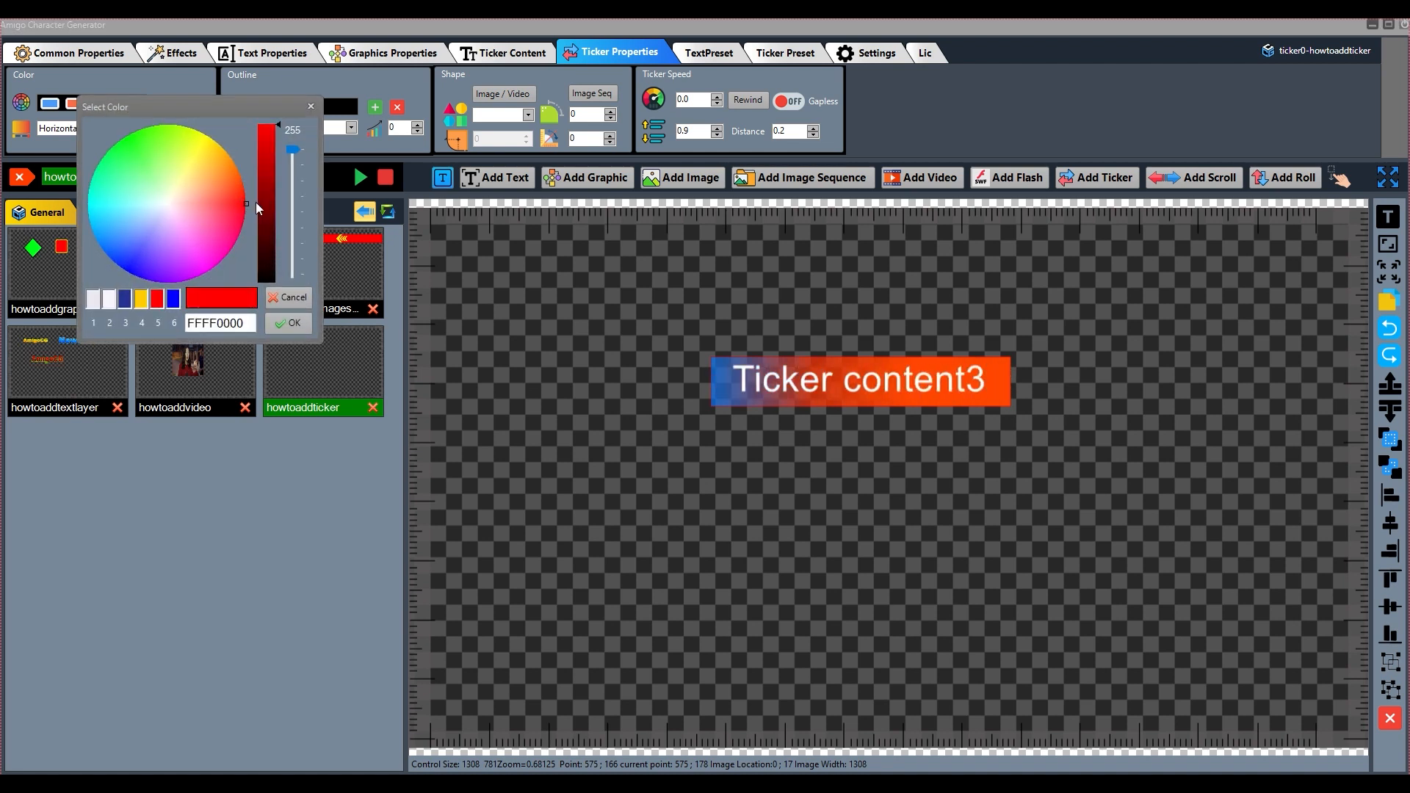
pyautogui.click(289, 323)
# Step: Set the third colour of the ticker's fill gradient to FFEC0000 and the second to opaque dark red FFC90400
pyautogui.click(100, 103)
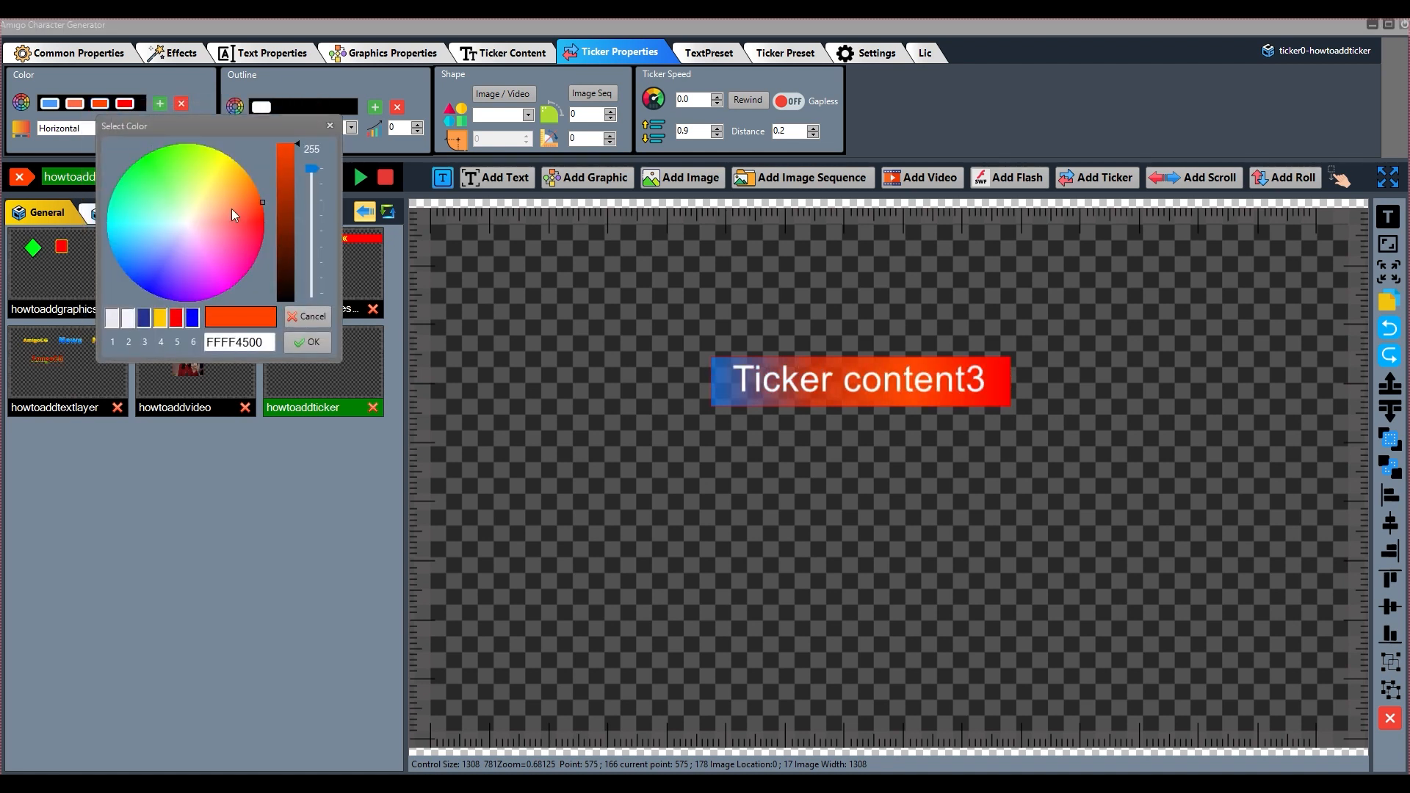
pyautogui.click(262, 219)
pyautogui.moveTo(263, 220); pyautogui.dragTo(276, 225)
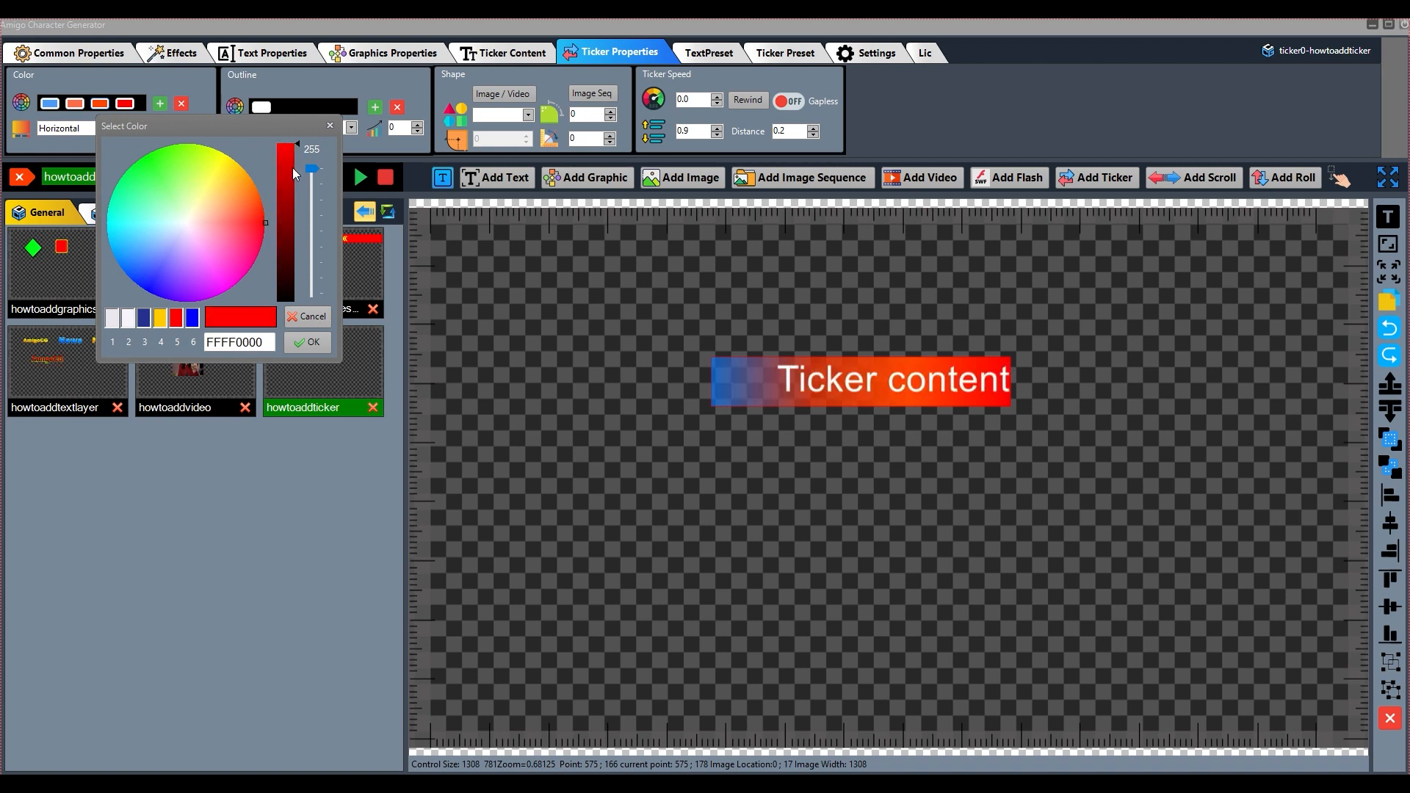
pyautogui.click(295, 145)
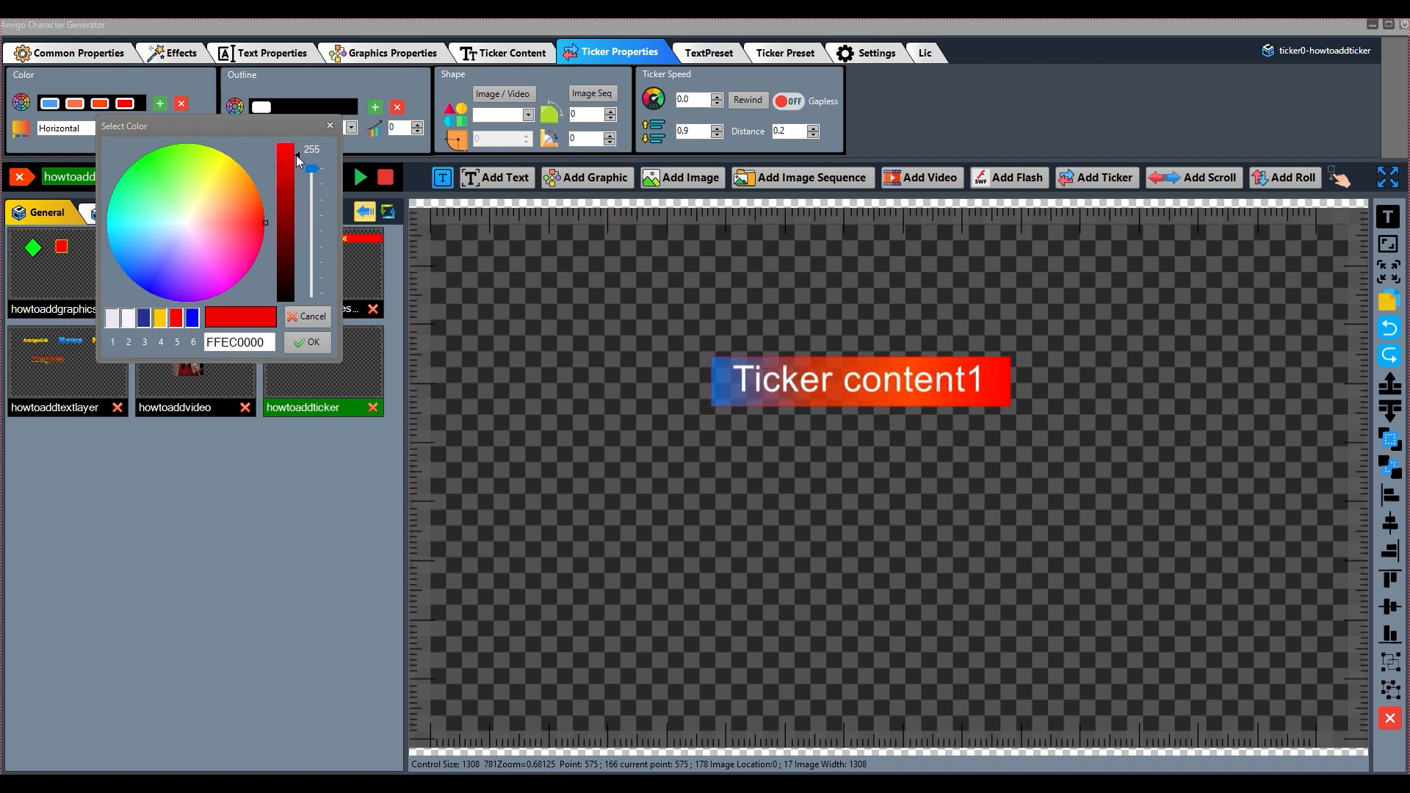
pyautogui.click(307, 342)
pyautogui.click(76, 103)
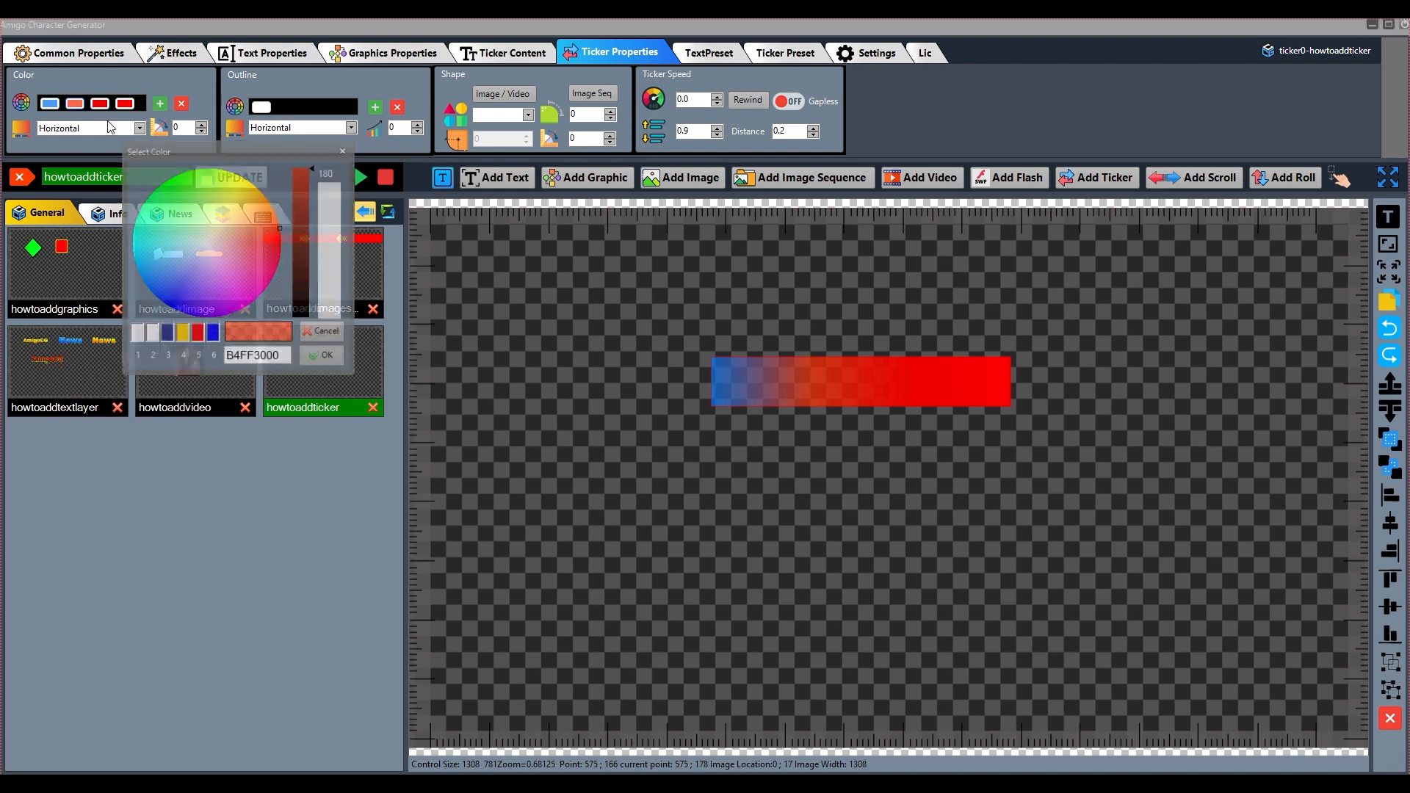
pyautogui.moveTo(277, 232)
pyautogui.mouseDown()
pyautogui.moveTo(296, 238)
pyautogui.moveTo(331, 187)
pyautogui.moveTo(316, 174)
pyautogui.moveTo(314, 195)
pyautogui.mouseUp()
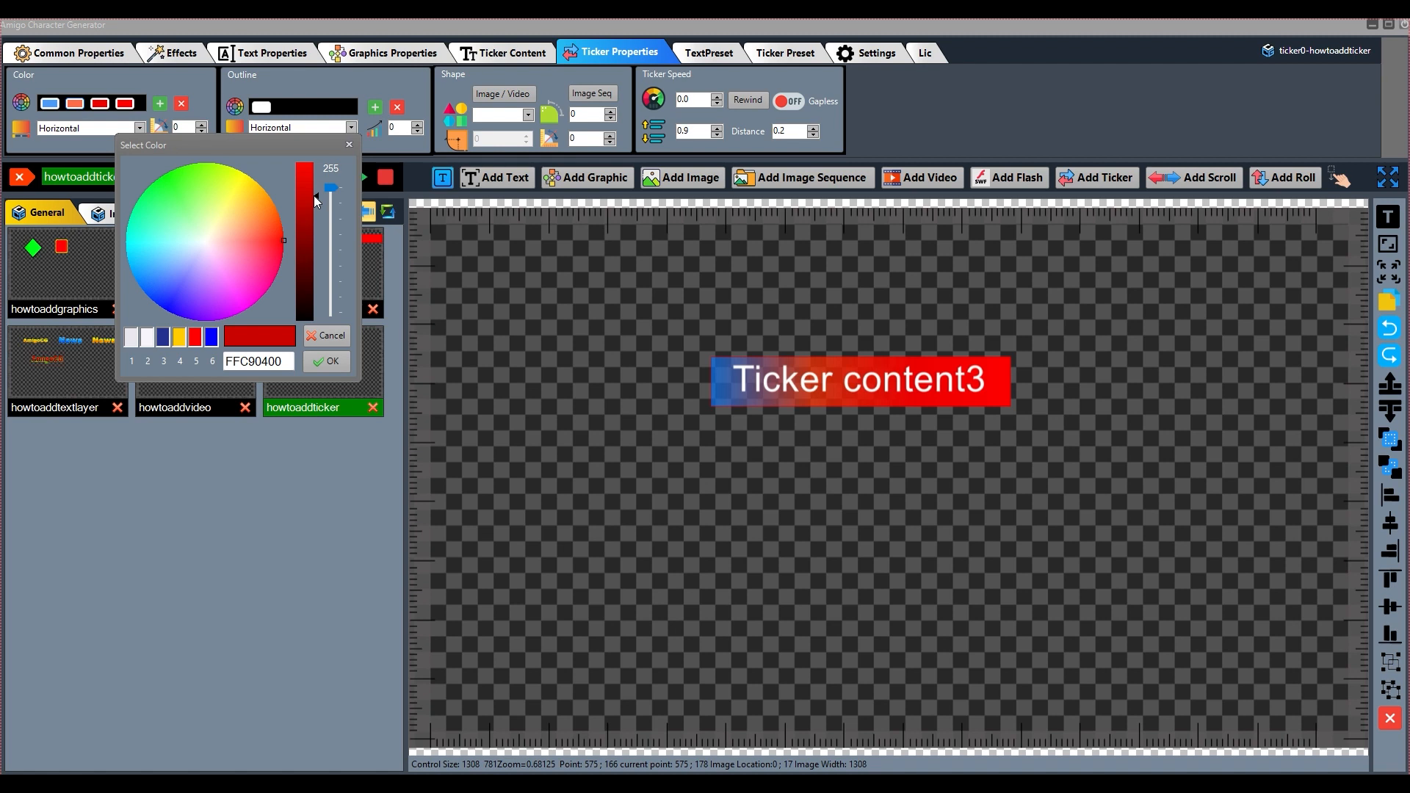
pyautogui.click(327, 361)
# Step: Set the first fill colour to opaque dark red FFC10000 and move the ticker slightly up and to the left
pyautogui.click(49, 103)
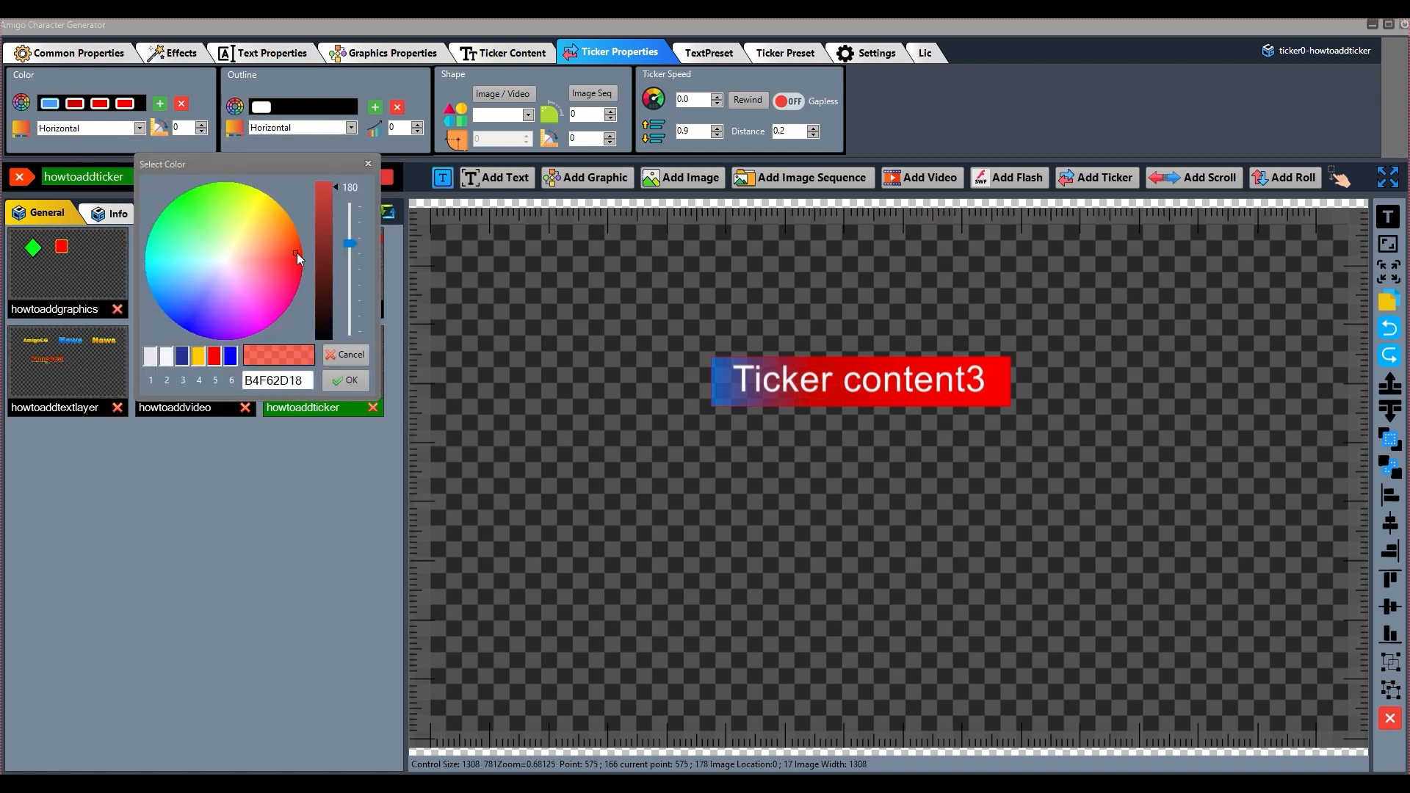
pyautogui.click(297, 258)
pyautogui.moveTo(349, 243)
pyautogui.mouseDown()
pyautogui.moveTo(360, 200)
pyautogui.moveTo(333, 192)
pyautogui.moveTo(337, 219)
pyautogui.mouseUp()
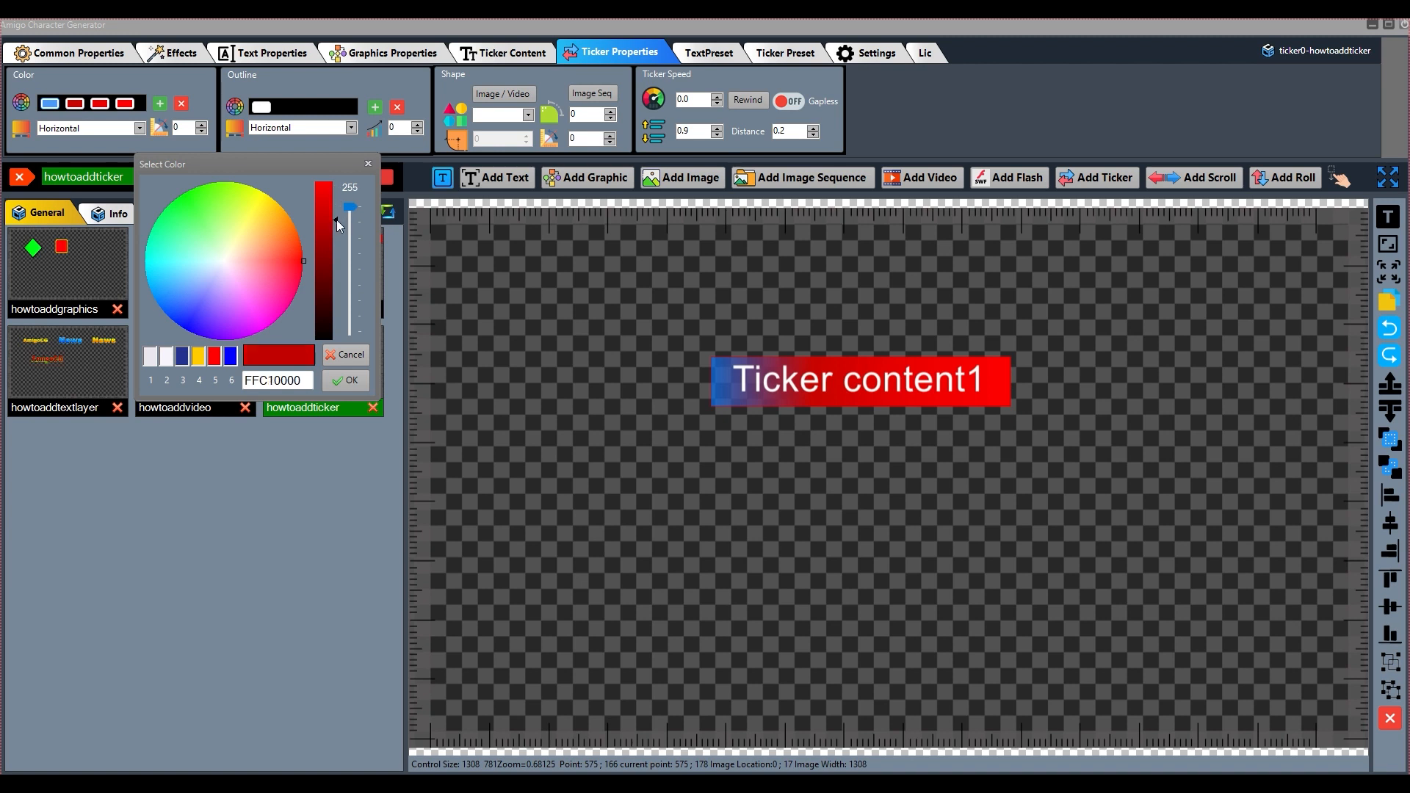
pyautogui.click(353, 383)
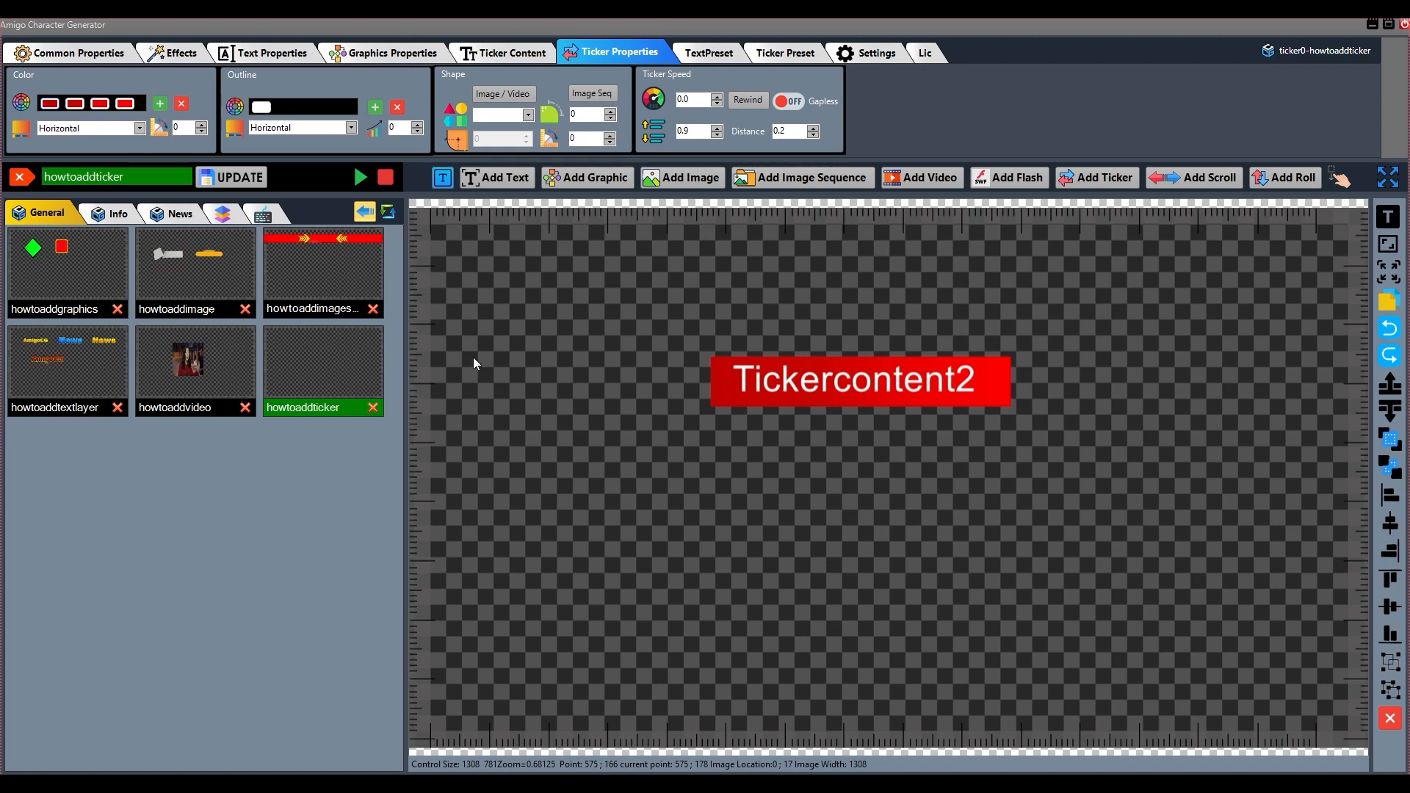
pyautogui.moveTo(817, 384); pyautogui.dragTo(800, 369)
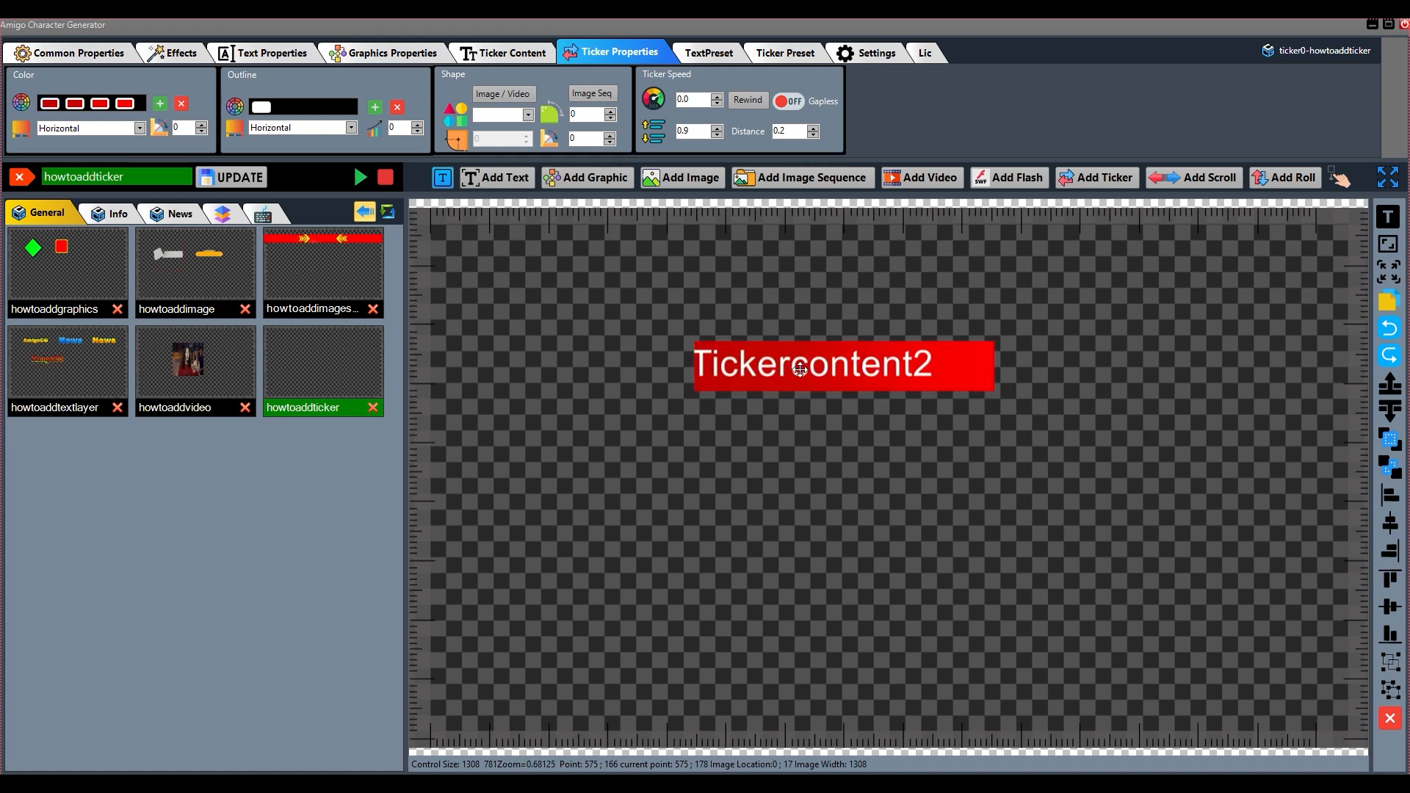
# Step: Try the Vertical, Radial, Follow and Diagonal directions on the ticker's fill gradient, ending back on Horizontal
pyautogui.click(144, 130)
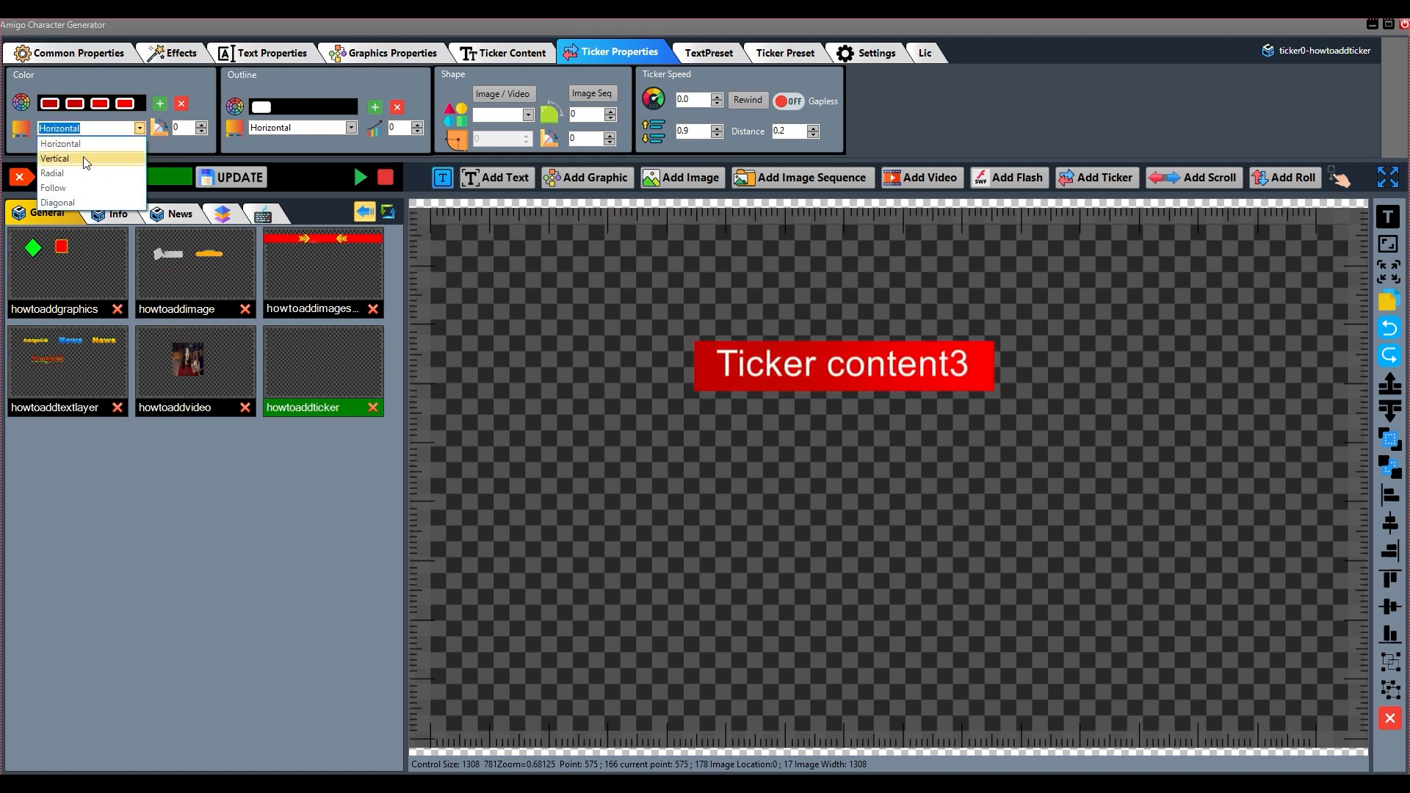
pyautogui.click(82, 157)
pyautogui.click(137, 129)
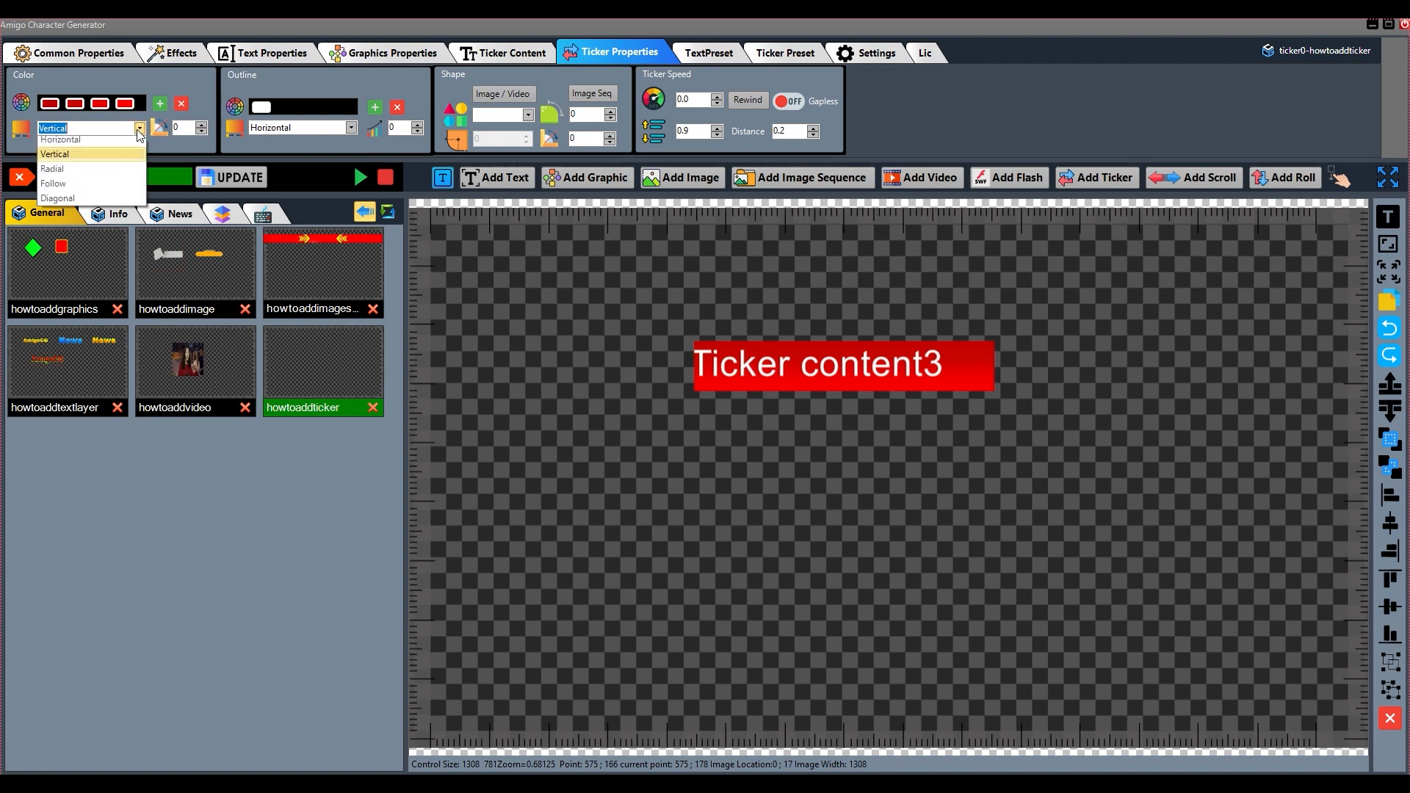
pyautogui.click(85, 170)
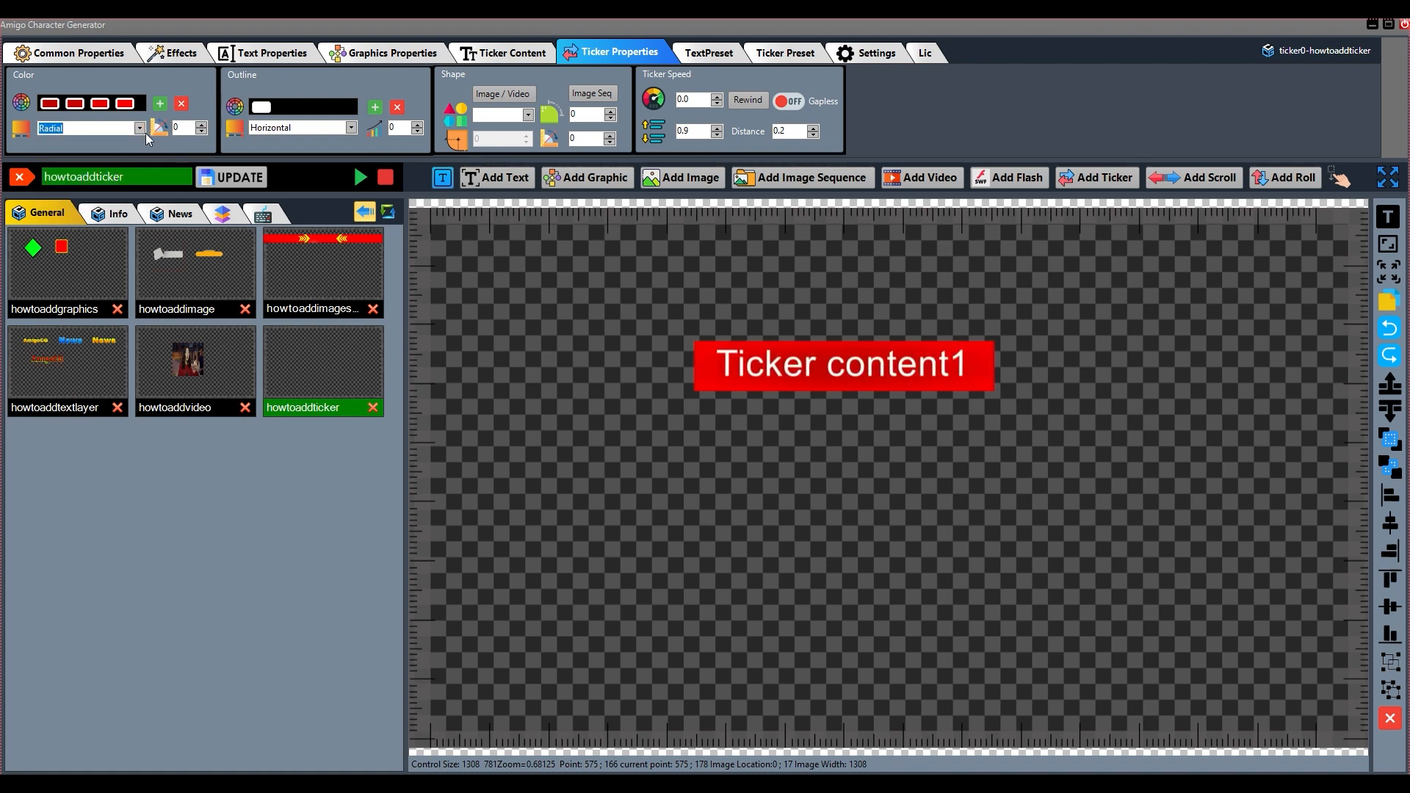
pyautogui.click(139, 130)
pyautogui.click(83, 187)
pyautogui.click(141, 130)
pyautogui.click(100, 203)
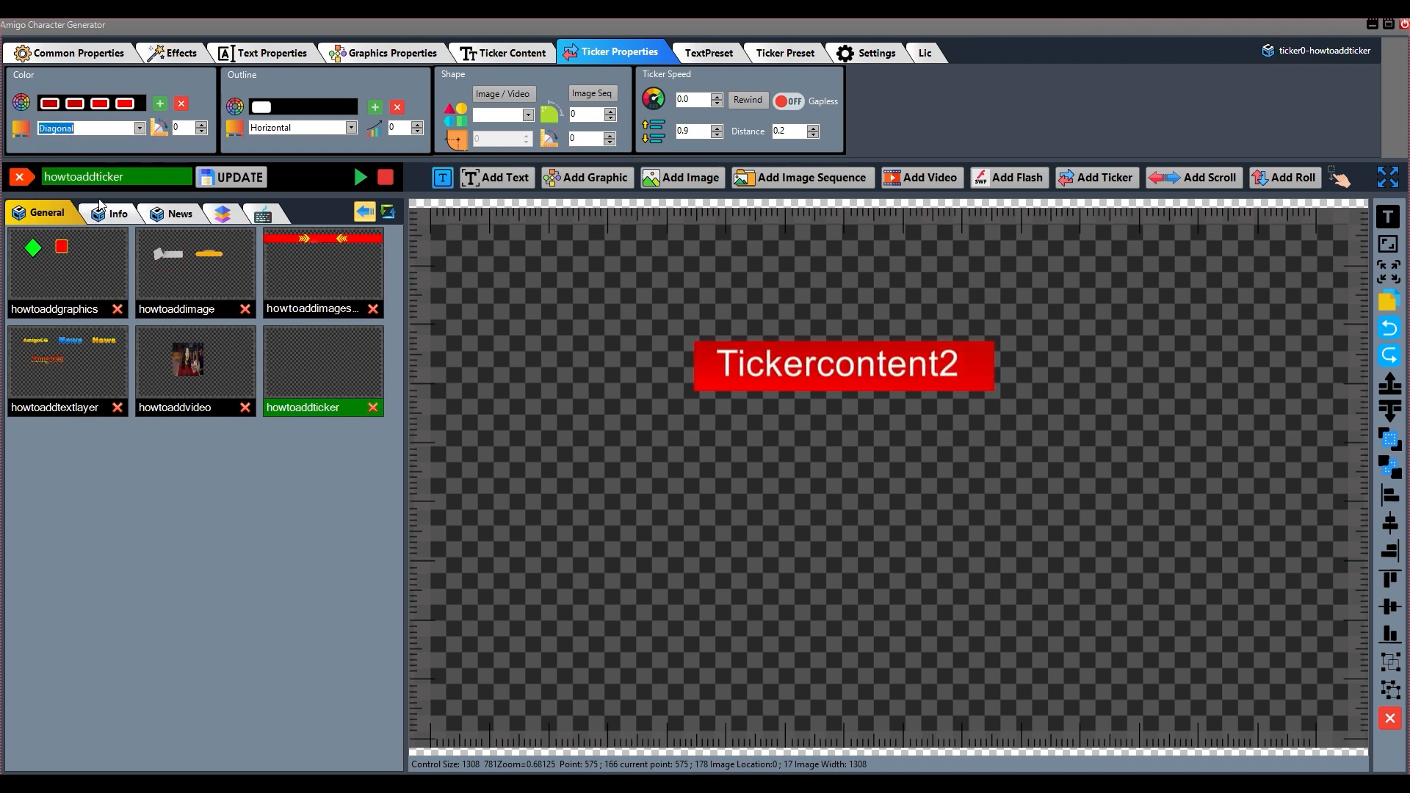
pyautogui.click(142, 129)
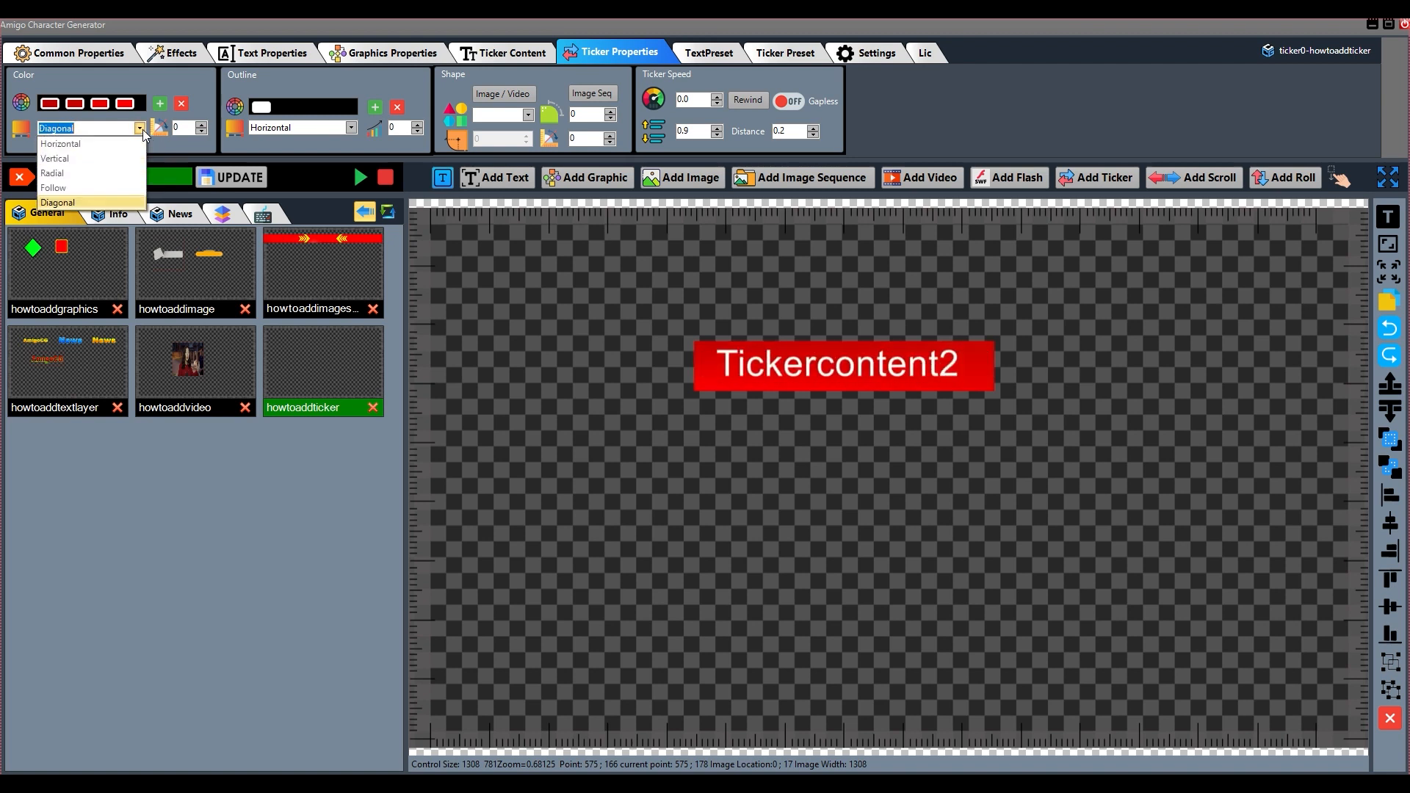
pyautogui.click(89, 141)
# Step: Try a small change of the gradient angle on the ticker's fill
pyautogui.click(769, 369)
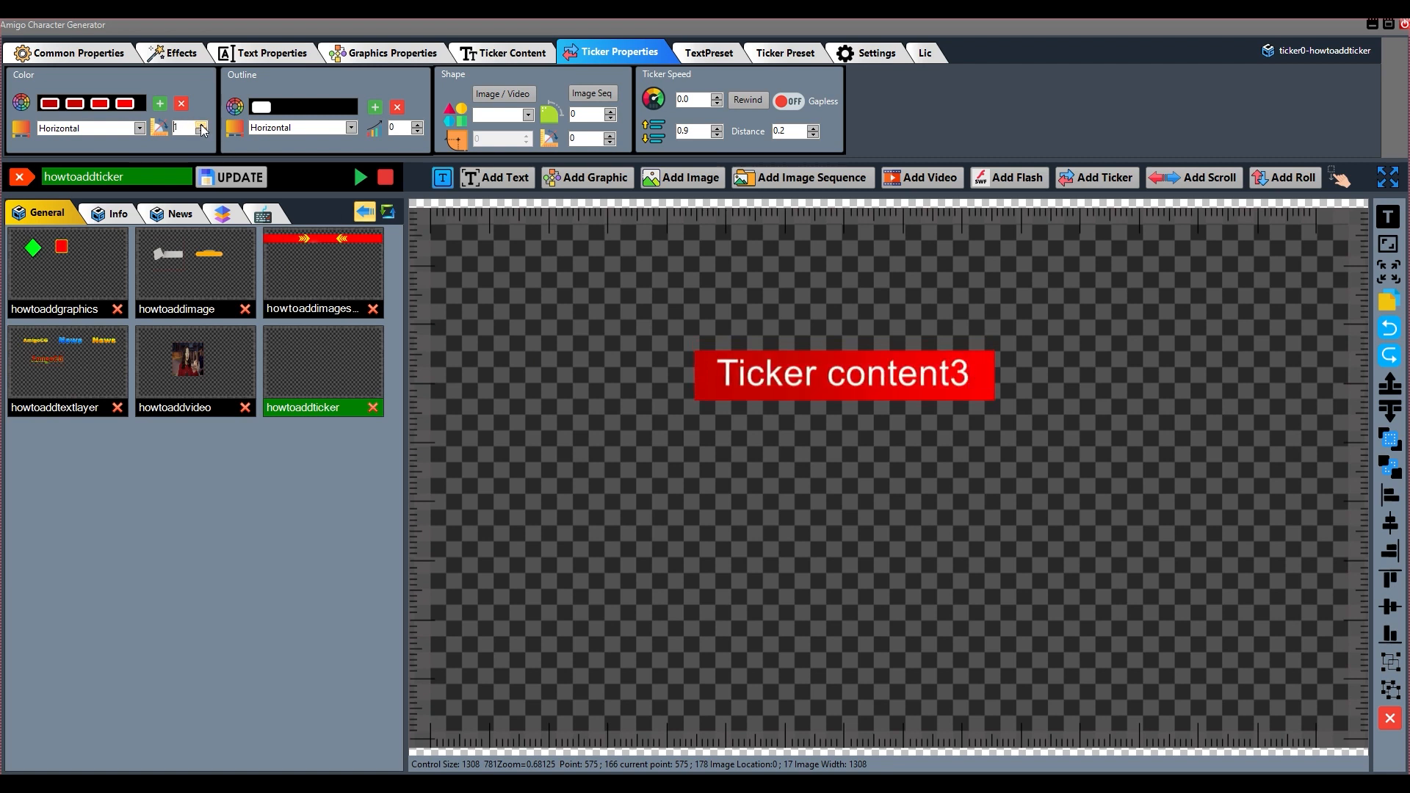
pyautogui.click(201, 124)
pyautogui.click(201, 124)
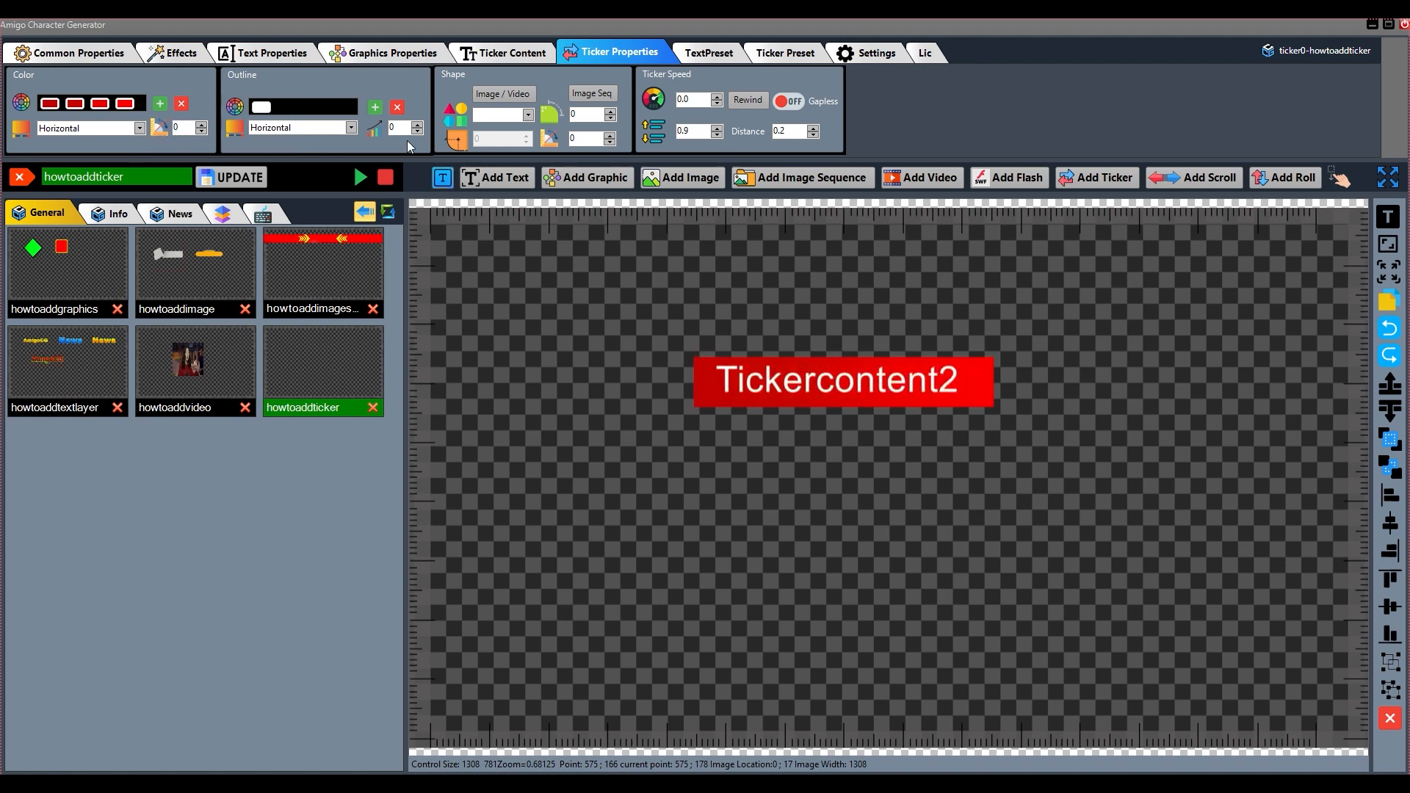
# Step: Add three more colours to the ticker's outline and set the second outline colour to white FFFFFFFF
pyautogui.click(376, 108)
pyautogui.click(376, 108)
pyautogui.click(376, 108)
pyautogui.click(287, 108)
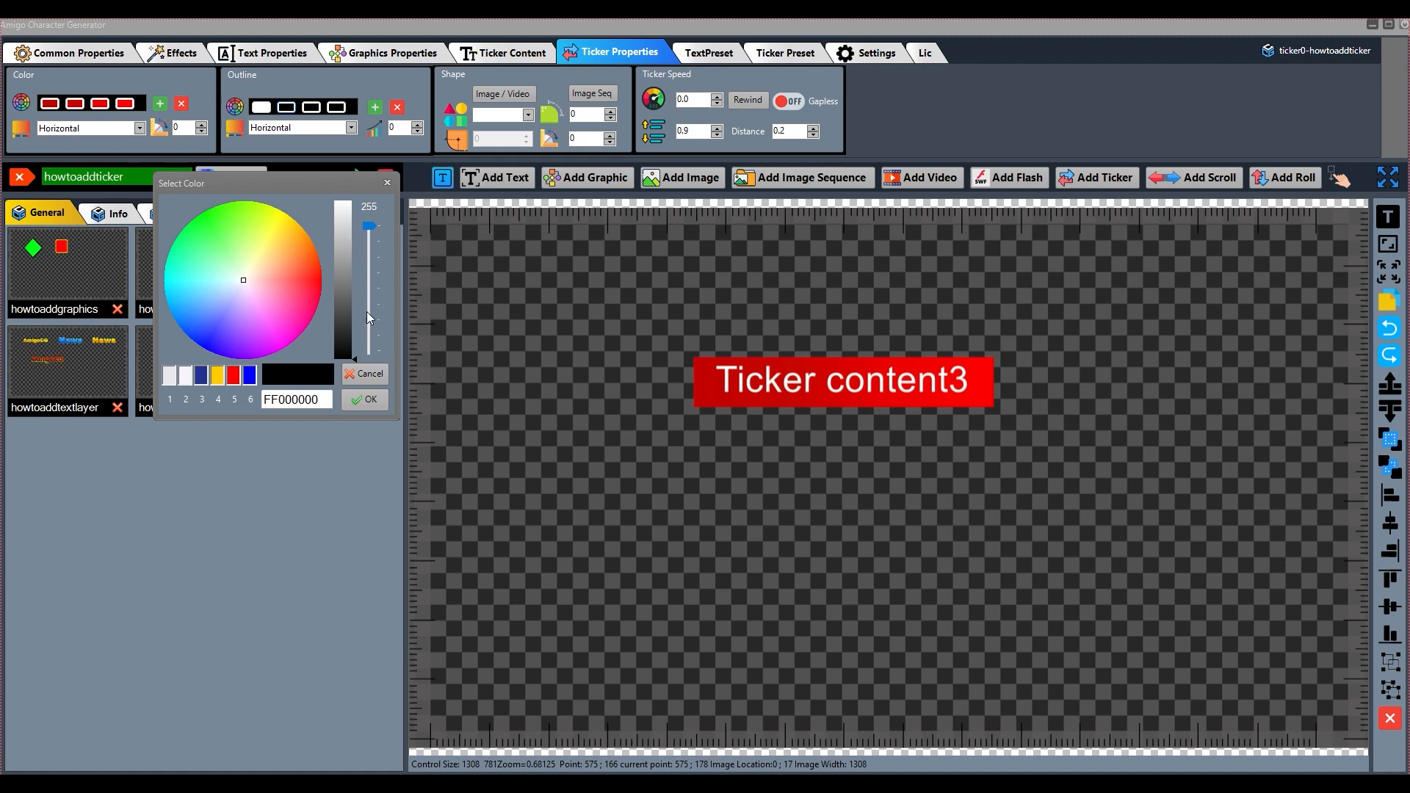
pyautogui.moveTo(356, 357); pyautogui.dragTo(368, 192)
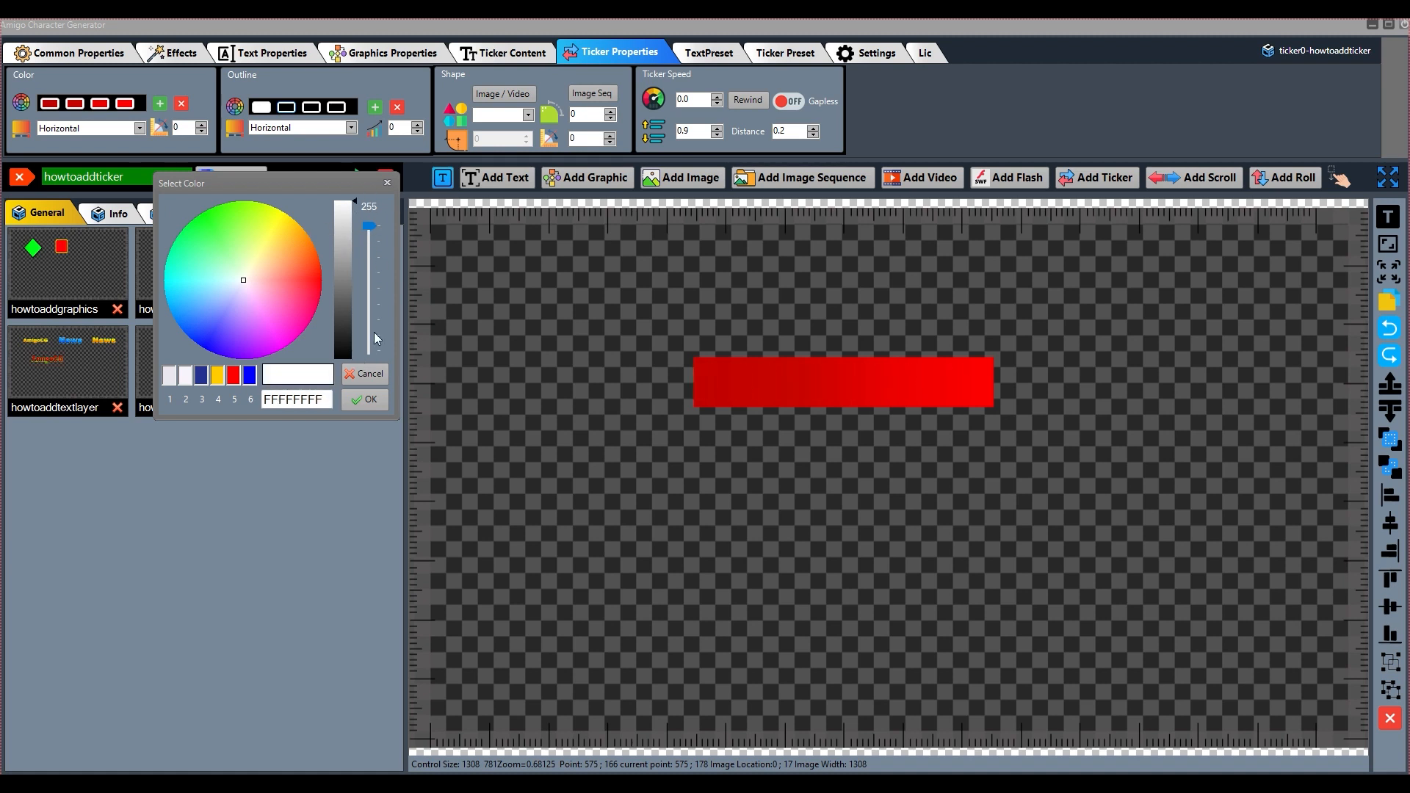
pyautogui.click(365, 402)
# Step: Change the third and fourth outline colours of the ticker from black to white
pyautogui.click(311, 107)
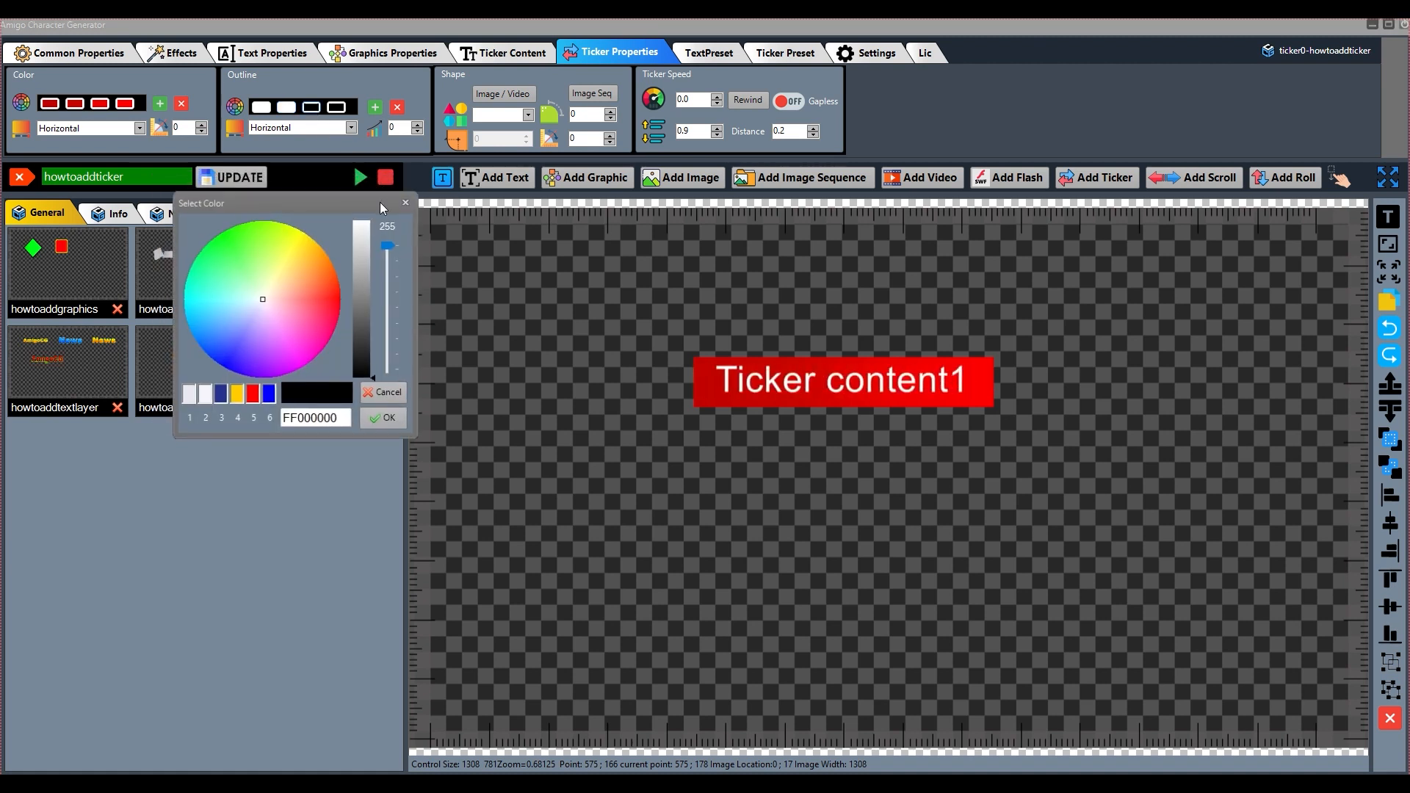
pyautogui.moveTo(374, 377); pyautogui.dragTo(378, 195)
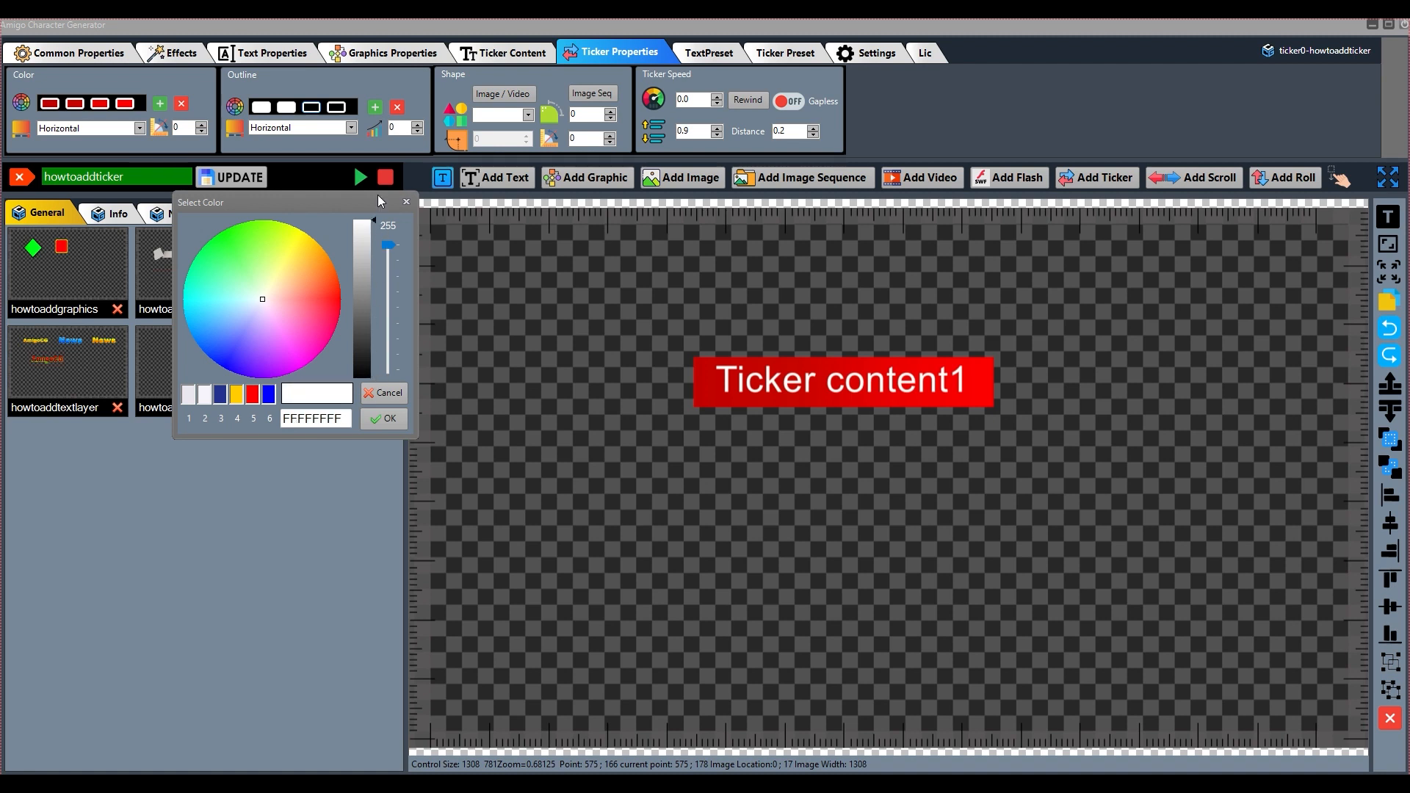
pyautogui.click(387, 395)
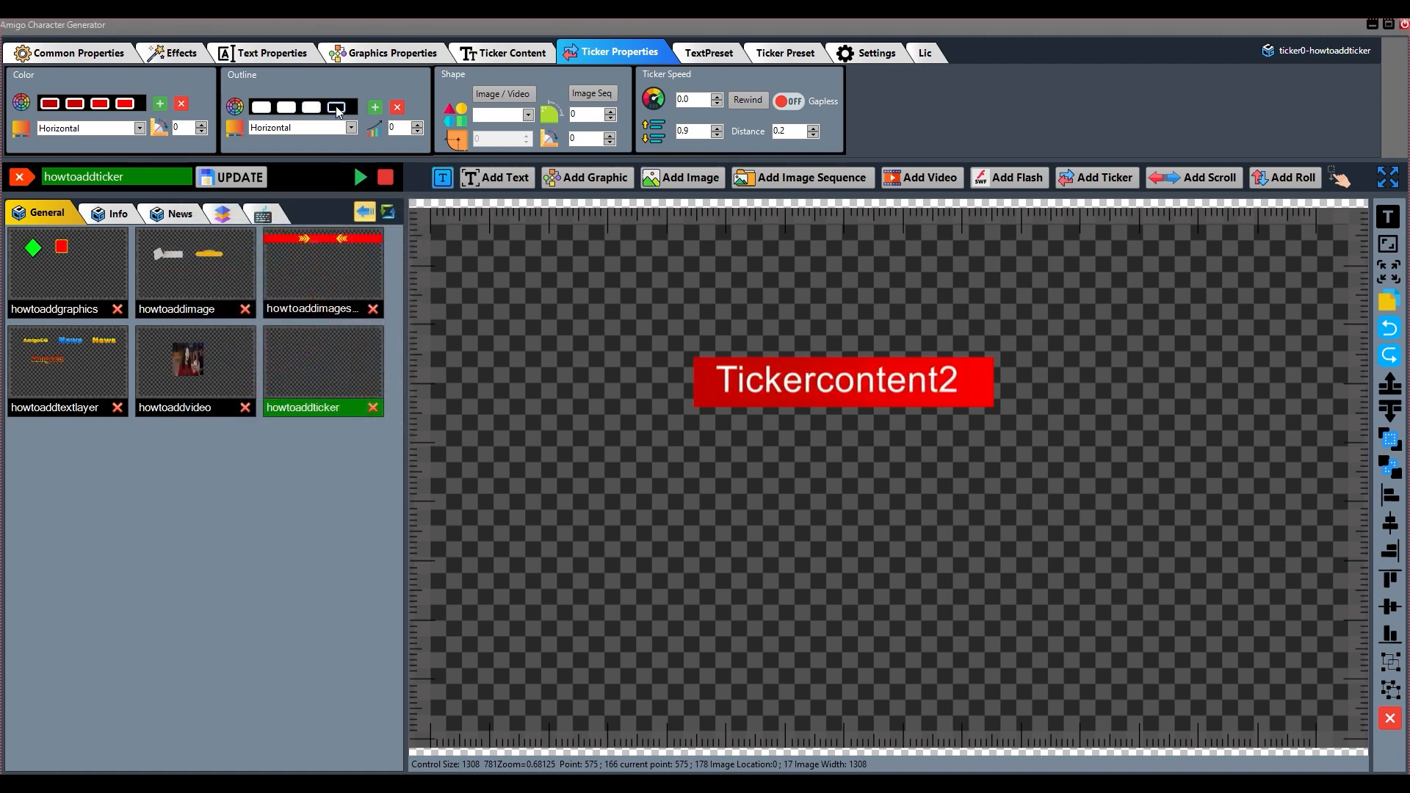
pyautogui.click(336, 107)
pyautogui.moveTo(221, 224); pyautogui.dragTo(214, 57)
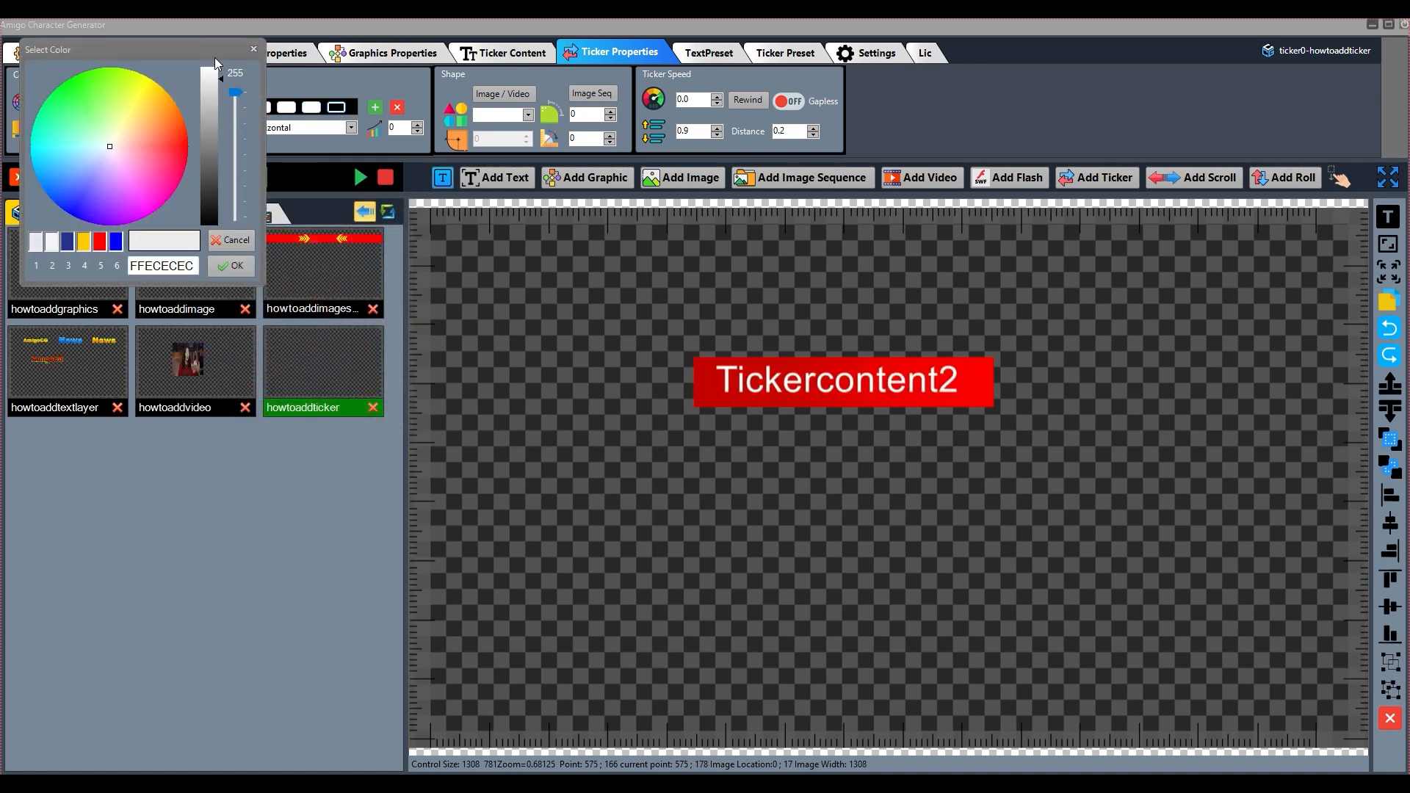
pyautogui.click(230, 266)
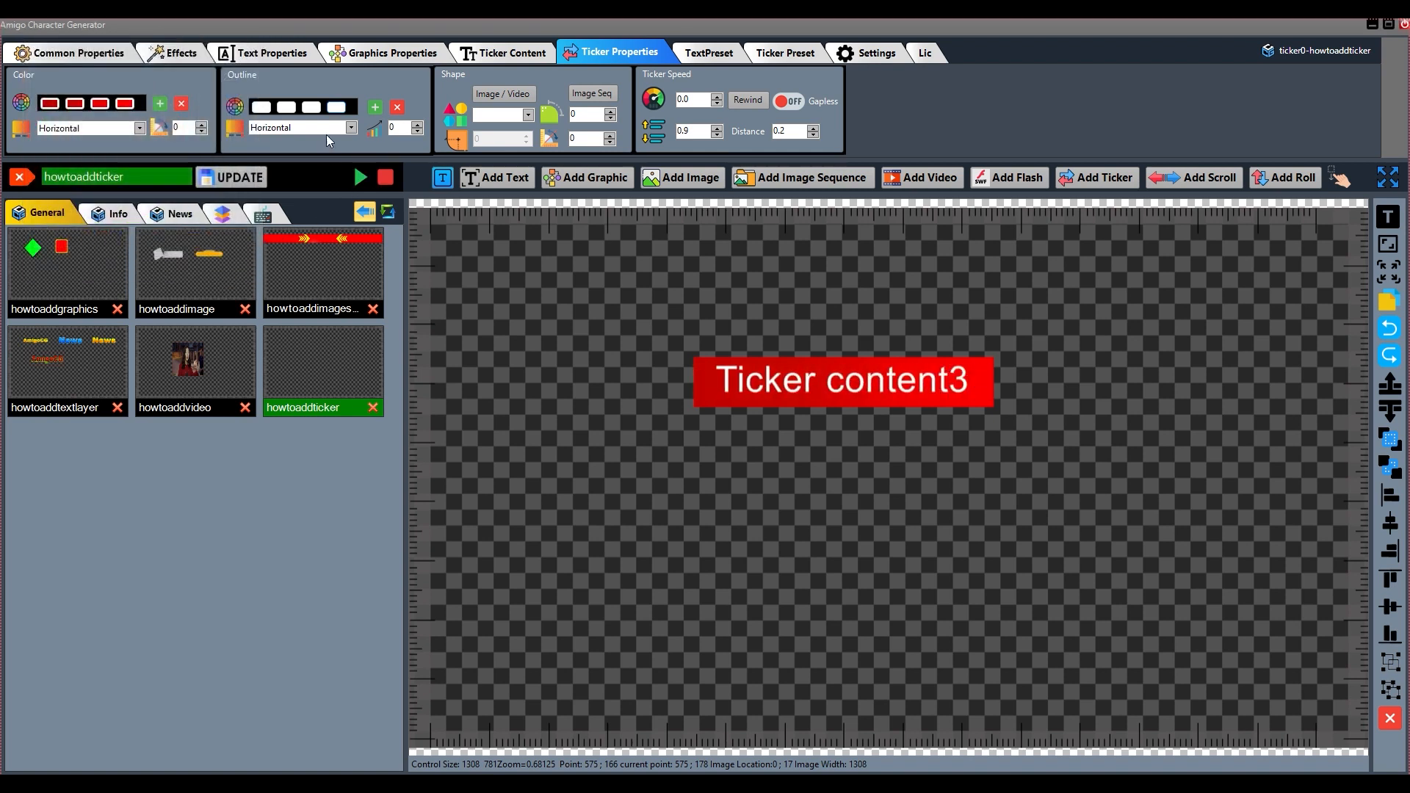
# Step: Set the ticker's outline thickness to 11
pyautogui.click(418, 124)
pyautogui.click(417, 124)
pyautogui.click(417, 124)
pyautogui.click(417, 124)
pyautogui.click(418, 124)
pyautogui.click(418, 125)
pyautogui.click(418, 125)
pyautogui.click(418, 125)
pyautogui.click(418, 125)
pyautogui.click(418, 125)
pyautogui.click(418, 125)
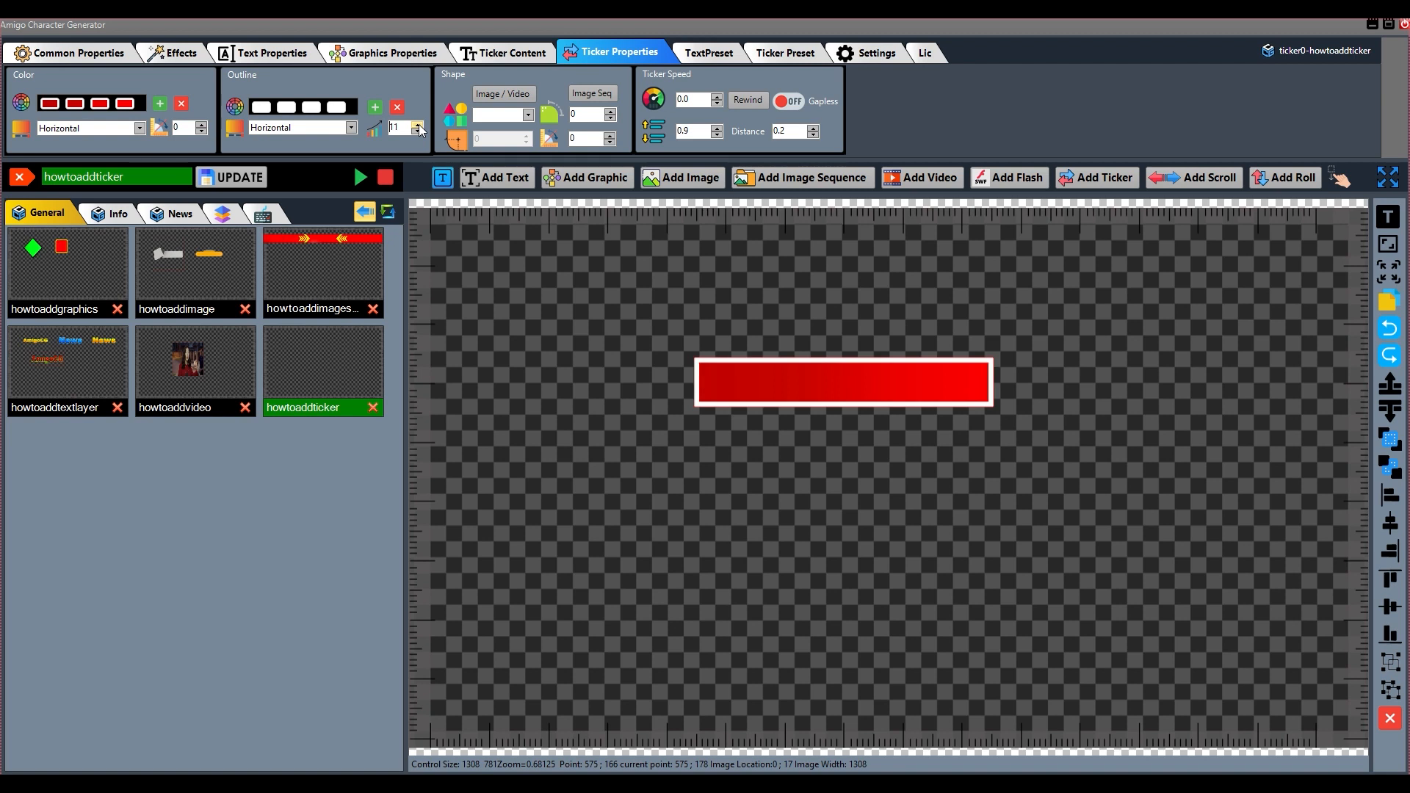
# Step: Move the ticker slightly up and left, and try the Vertical and Follow gradient types on its outline
pyautogui.moveTo(793, 384); pyautogui.dragTo(746, 363)
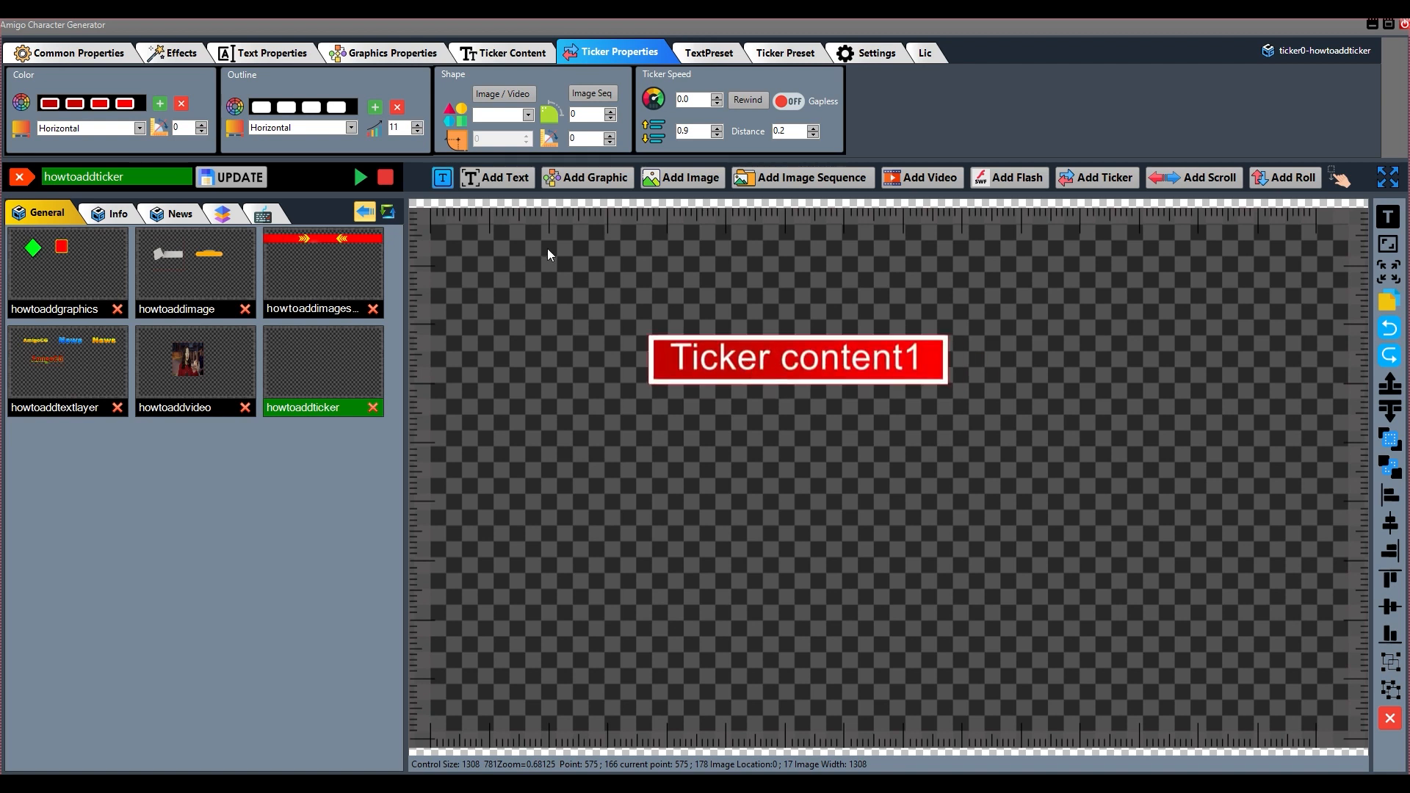
pyautogui.click(349, 129)
pyautogui.click(306, 158)
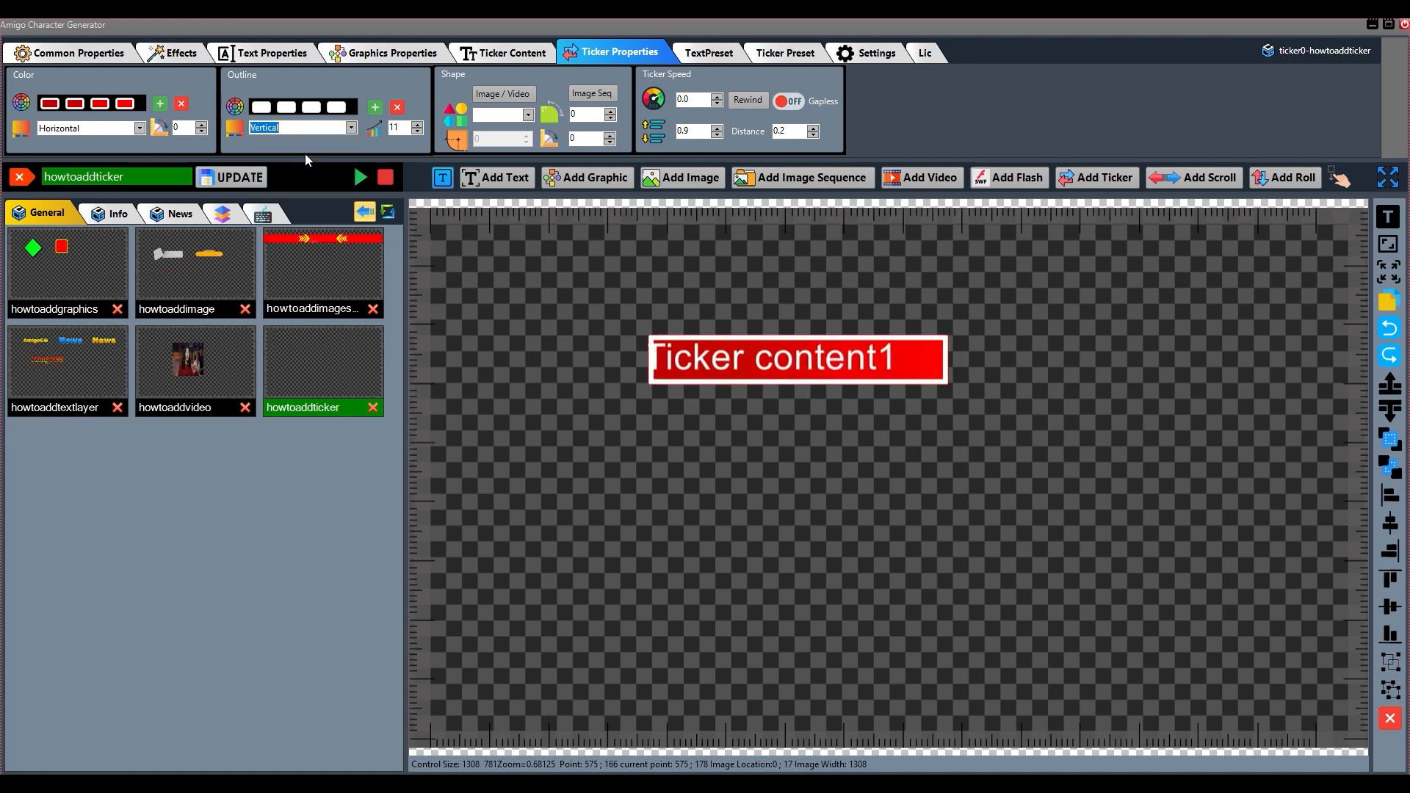
pyautogui.click(349, 129)
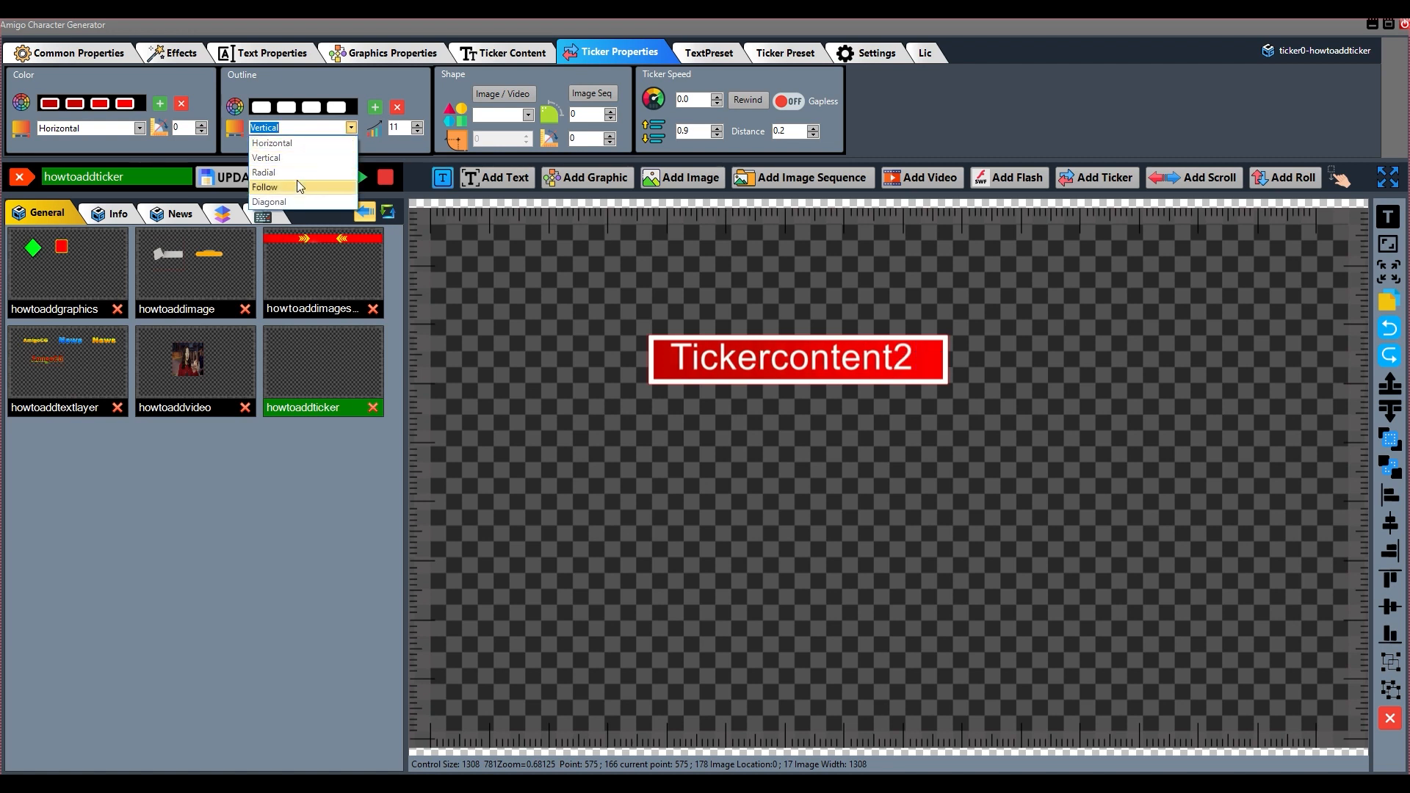
pyautogui.click(297, 179)
# Step: Reduce the ticker's outline to one white colour with a Horizontal gradient, and move the ticker slightly left
pyautogui.click(397, 107)
pyautogui.click(397, 107)
pyautogui.click(397, 107)
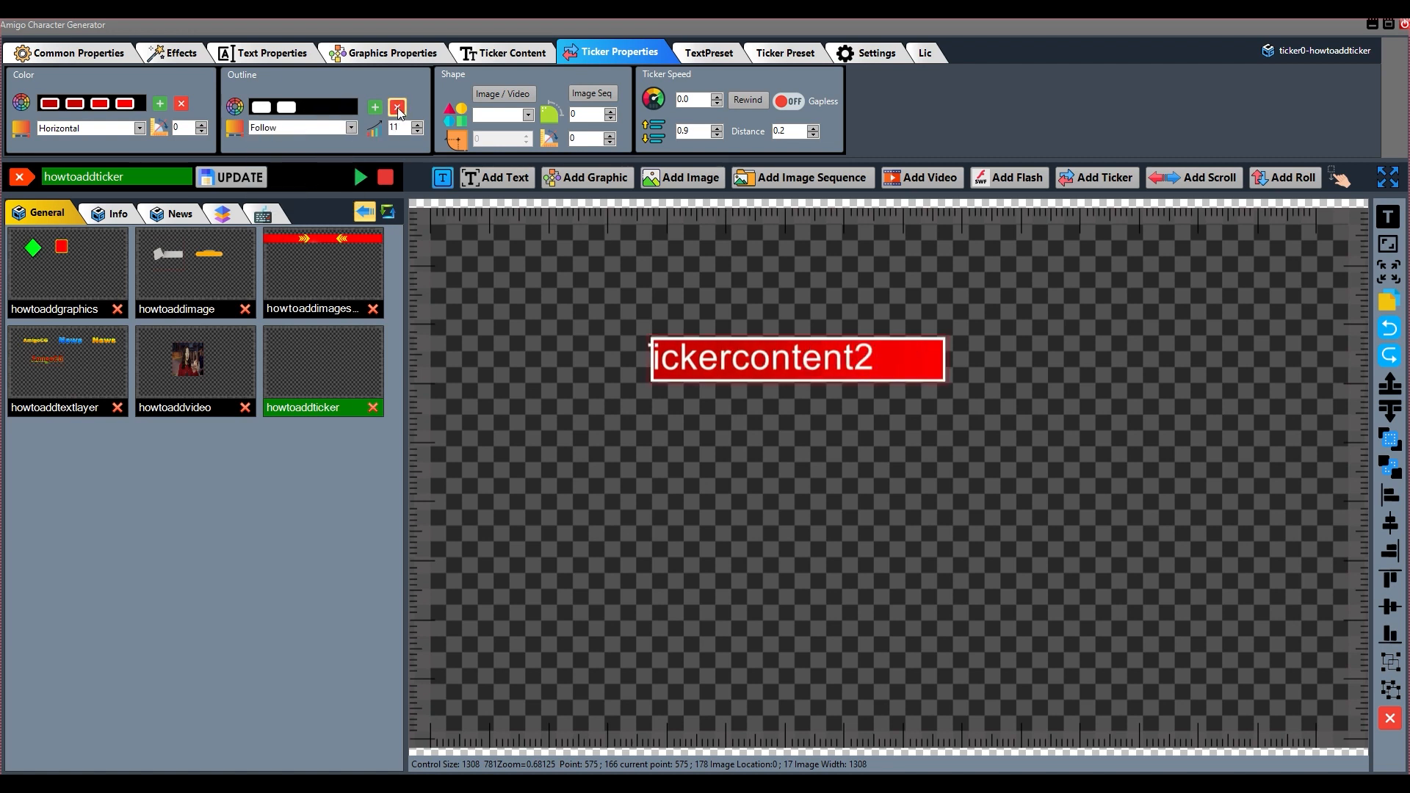
pyautogui.click(335, 129)
pyautogui.click(318, 144)
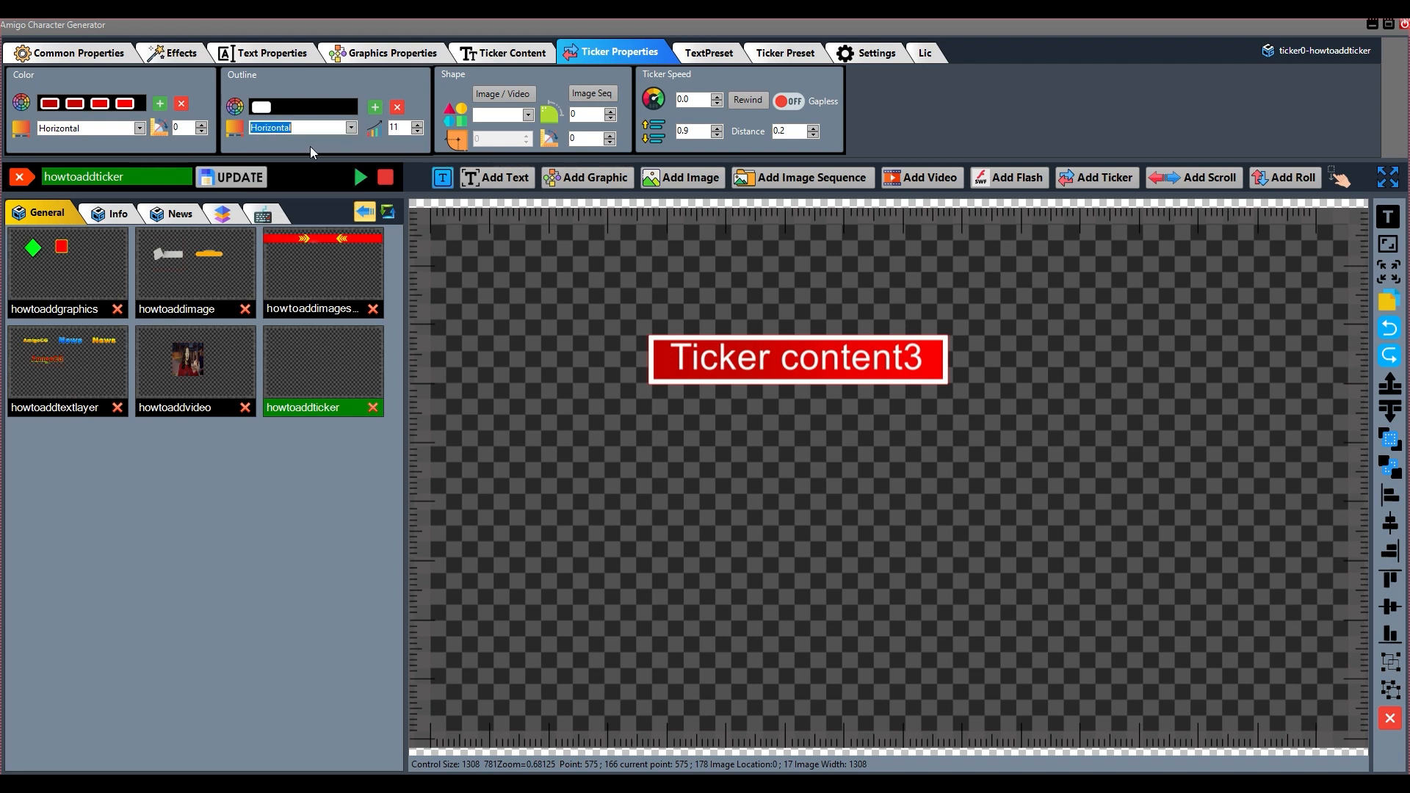
pyautogui.click(740, 382)
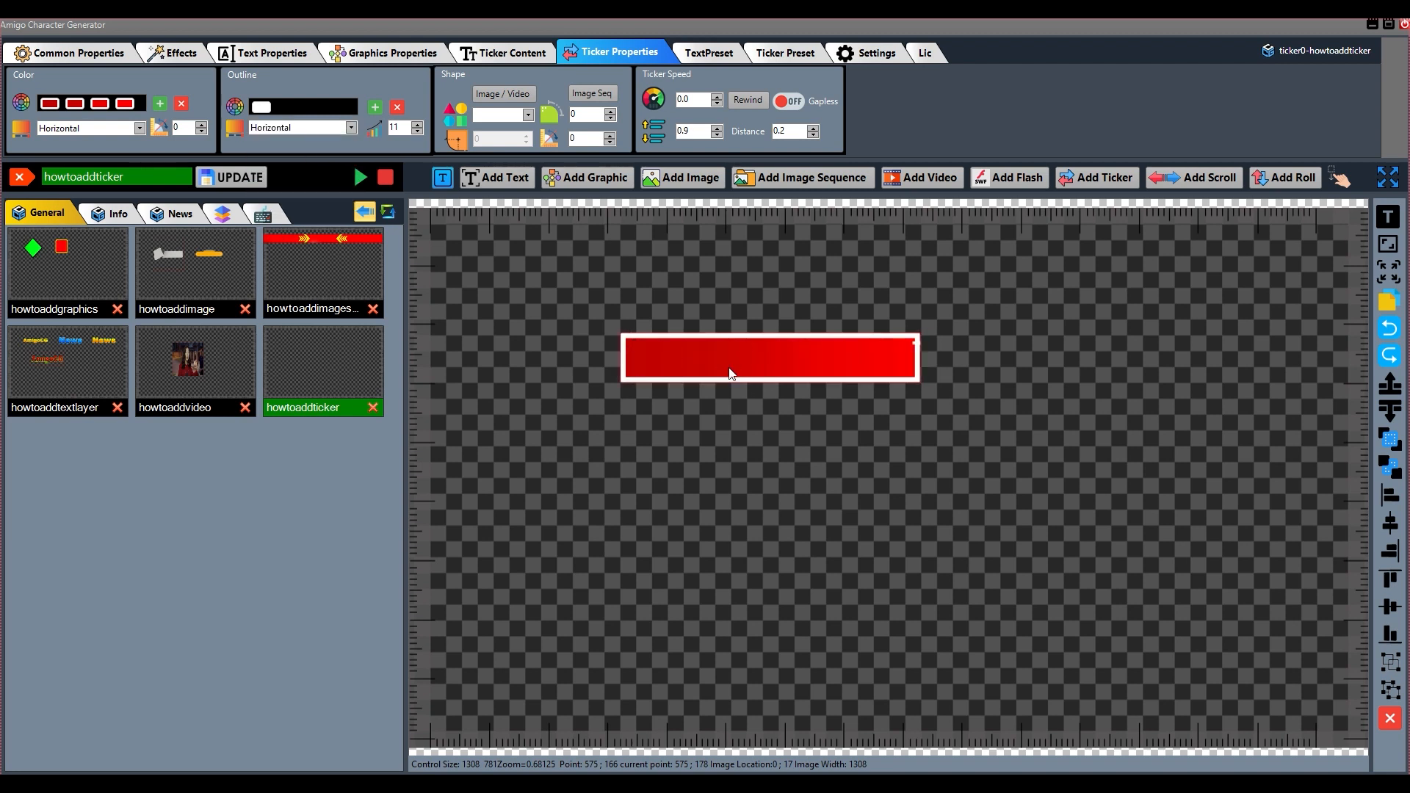
# Step: Try the block and circle shapes on the ticker and leave its shape set to rect
pyautogui.click(529, 116)
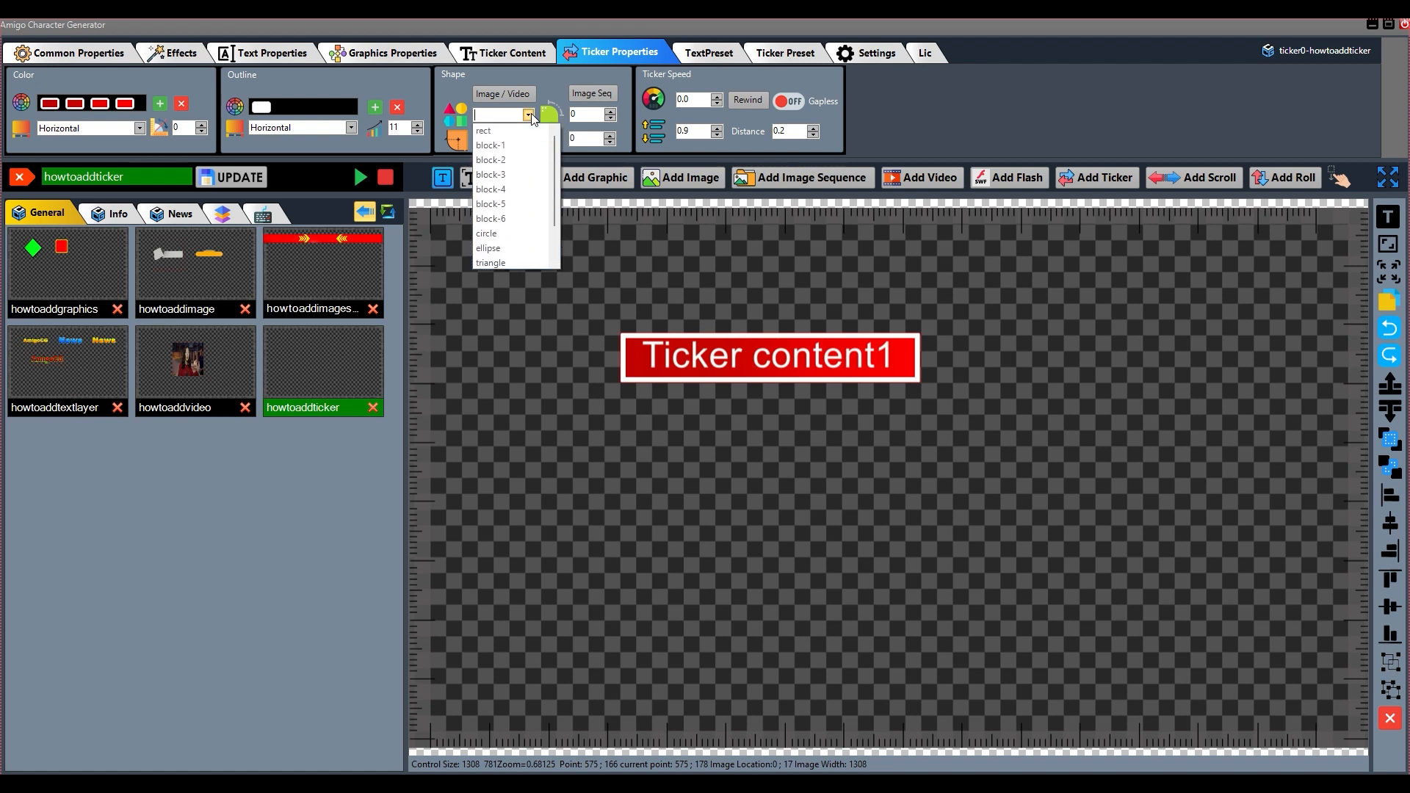
pyautogui.click(506, 132)
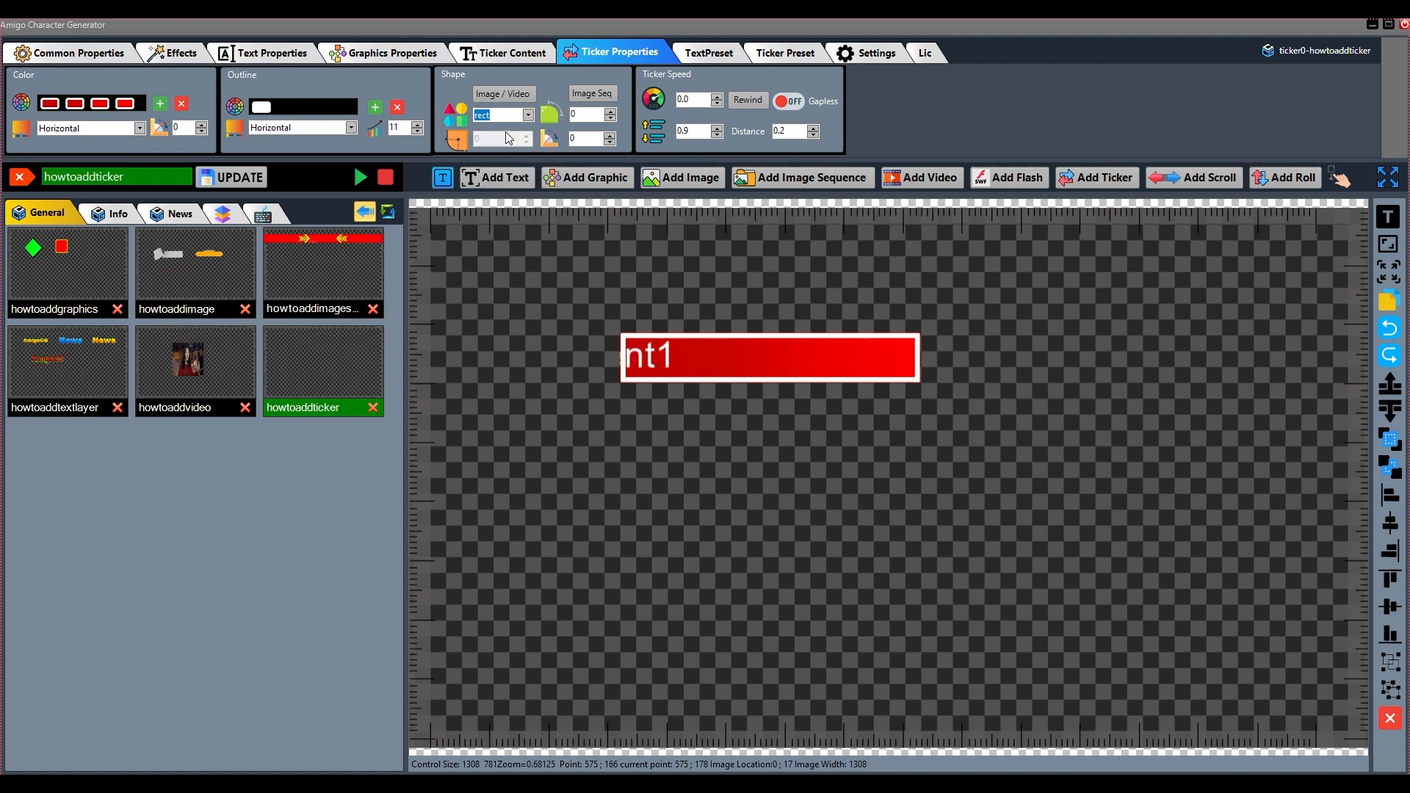
pyautogui.press('Down')
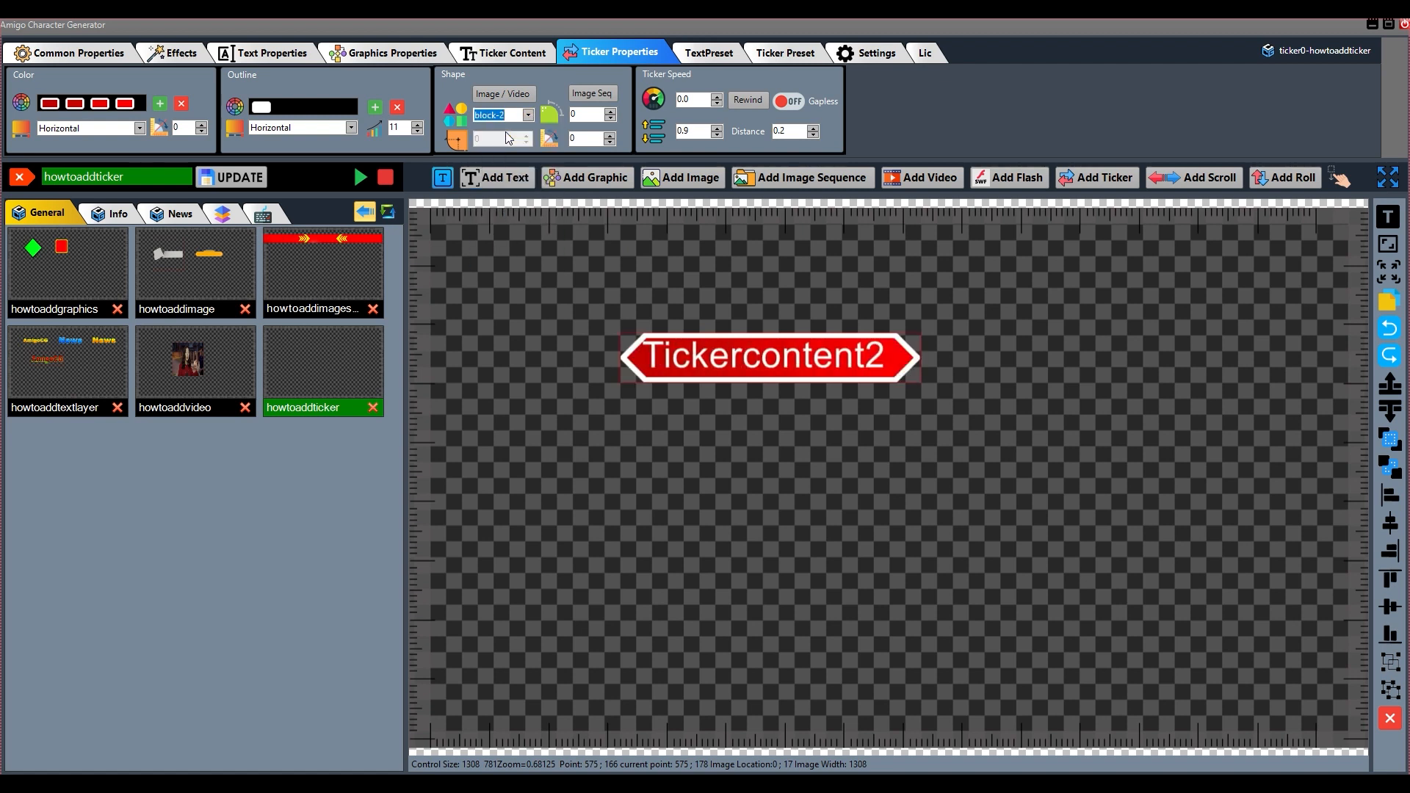
pyautogui.press('Down')
pyautogui.press('Down')
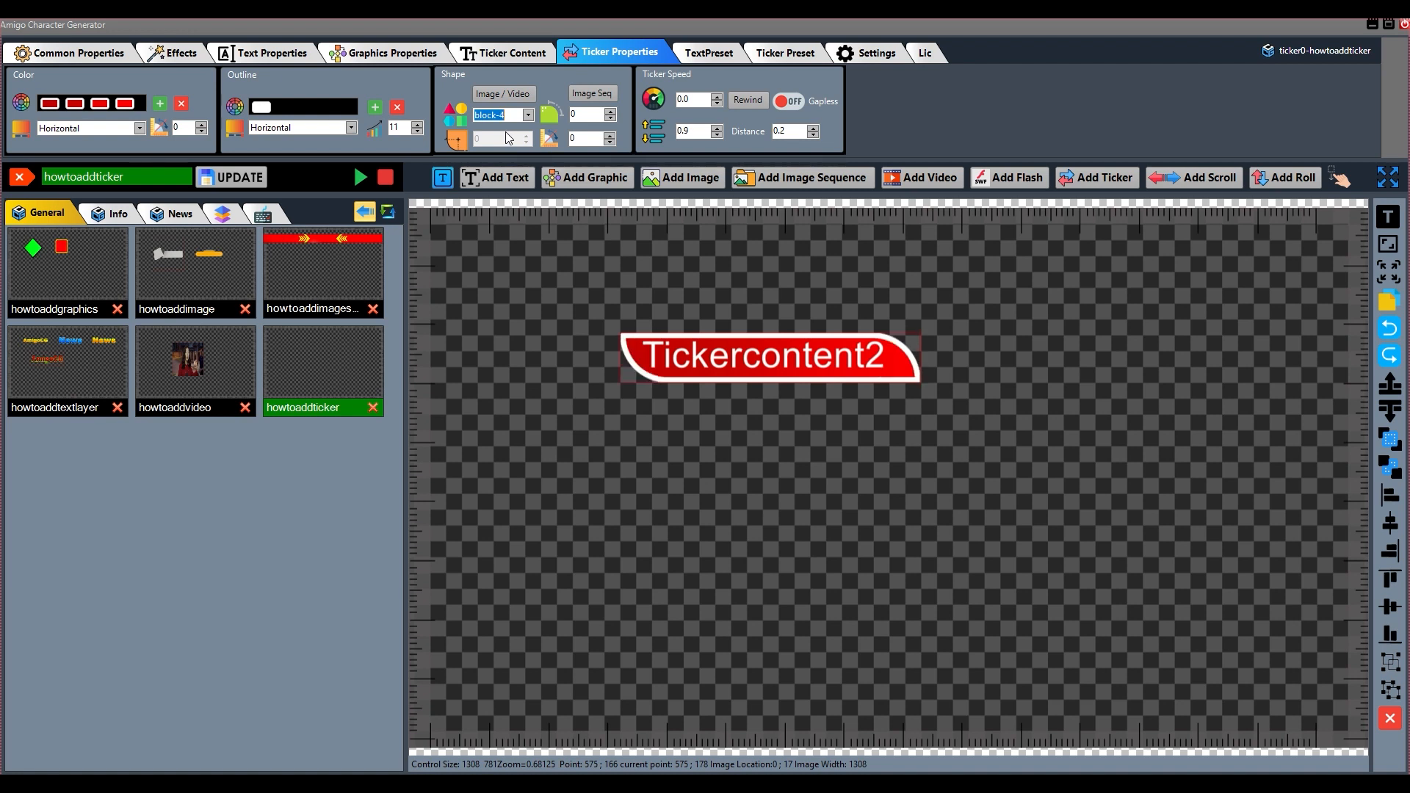
pyautogui.press('Down')
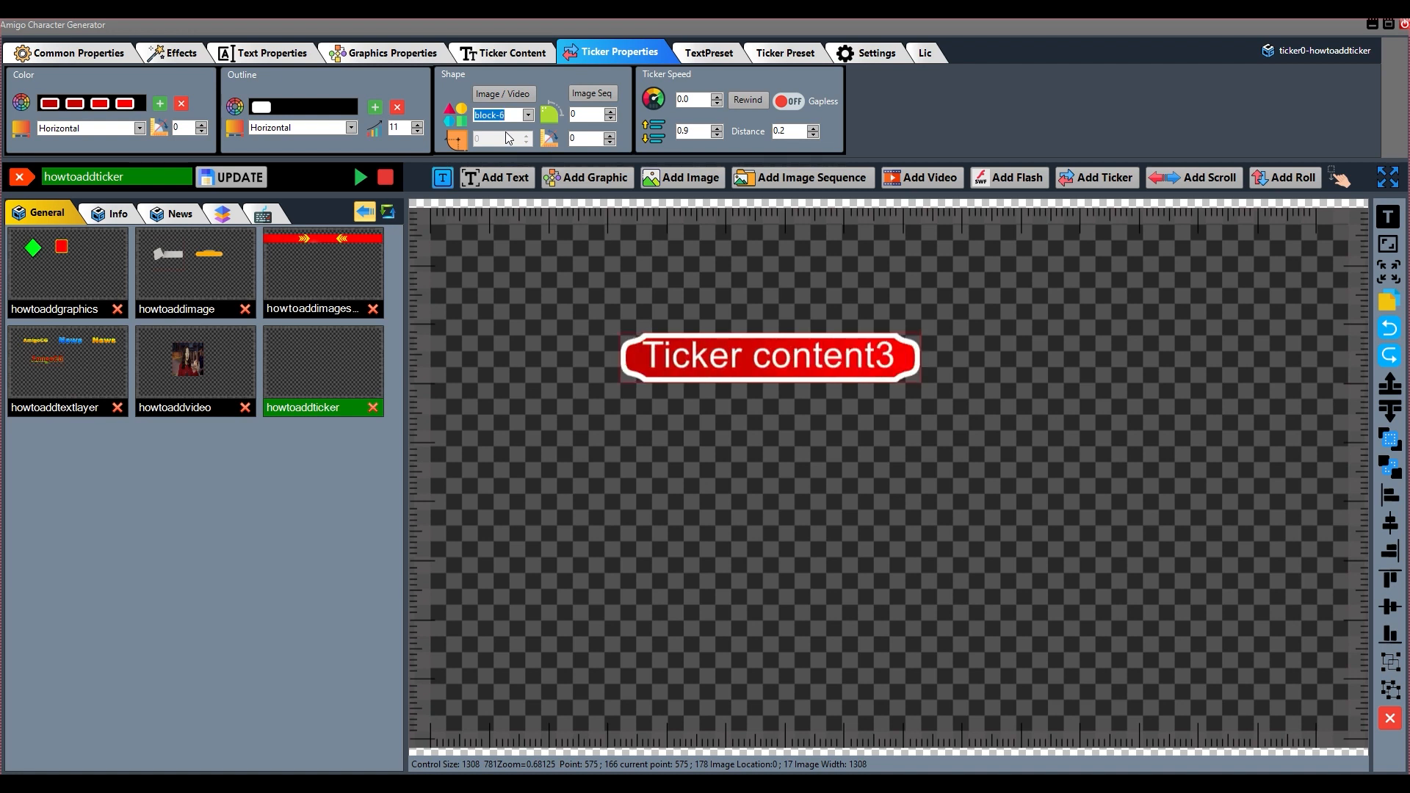
pyautogui.press('Down')
pyautogui.press('Down')
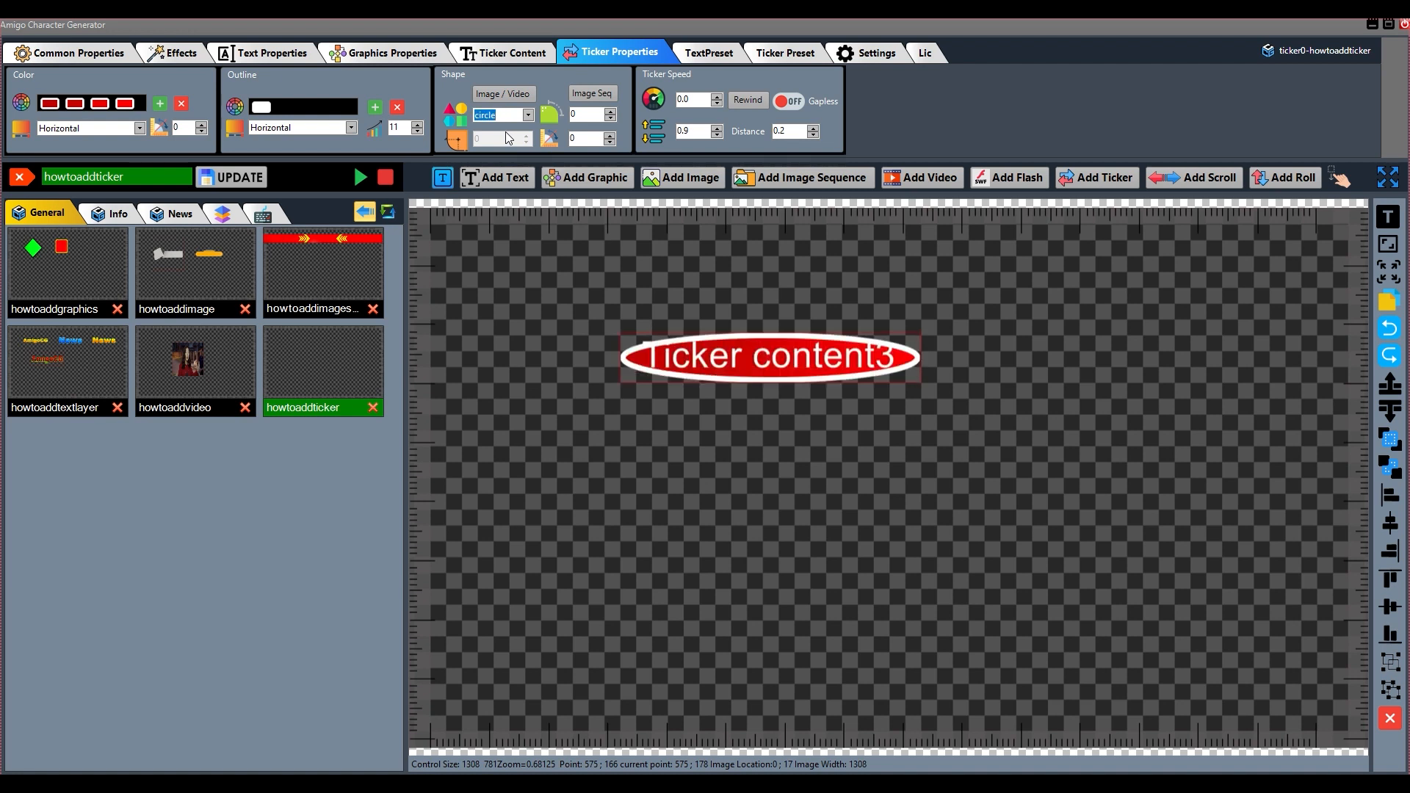
pyautogui.press('Down')
pyautogui.press('Down')
pyautogui.press('Down')
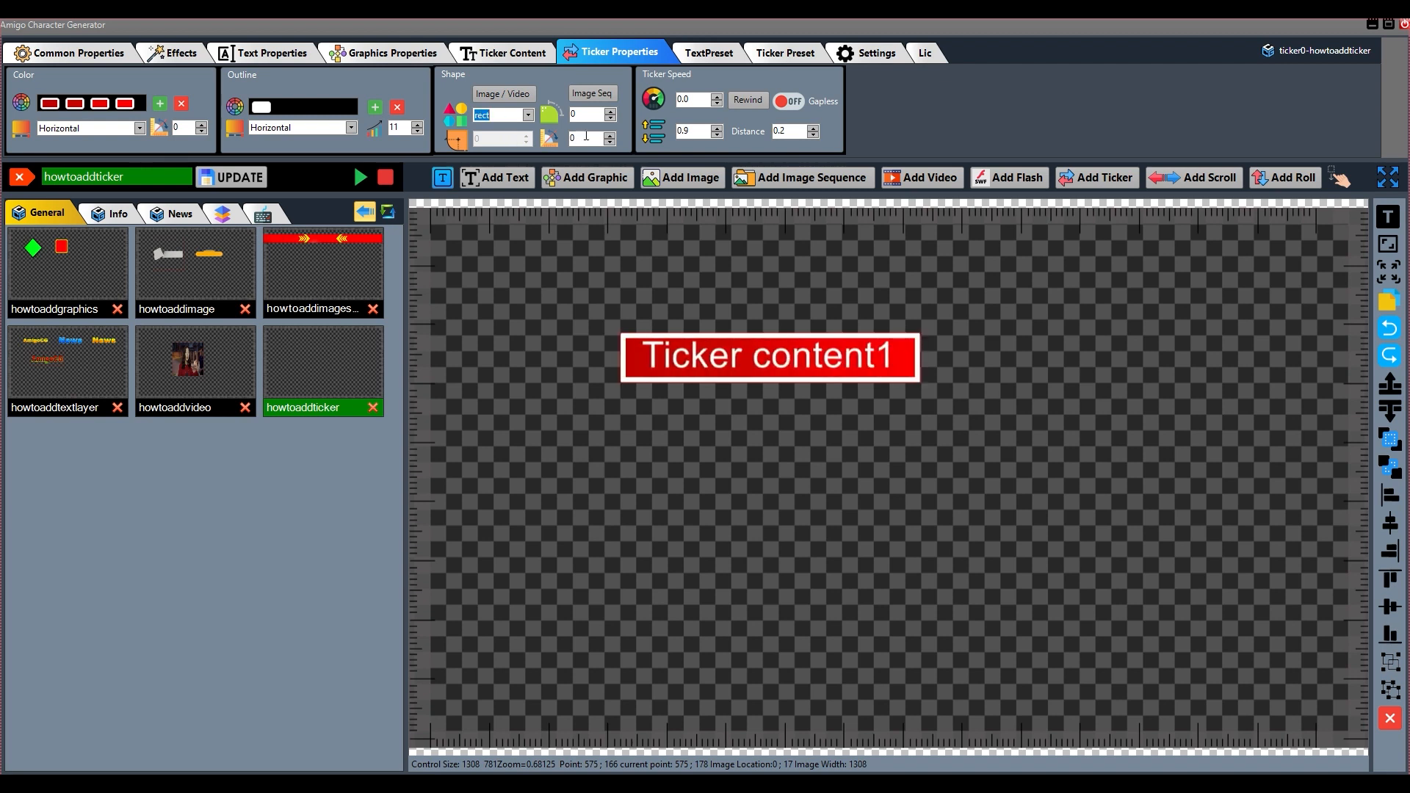
# Step: Try rounded corners on the ticker's rectangle by raising the corner rounding to 64
pyautogui.click(611, 111)
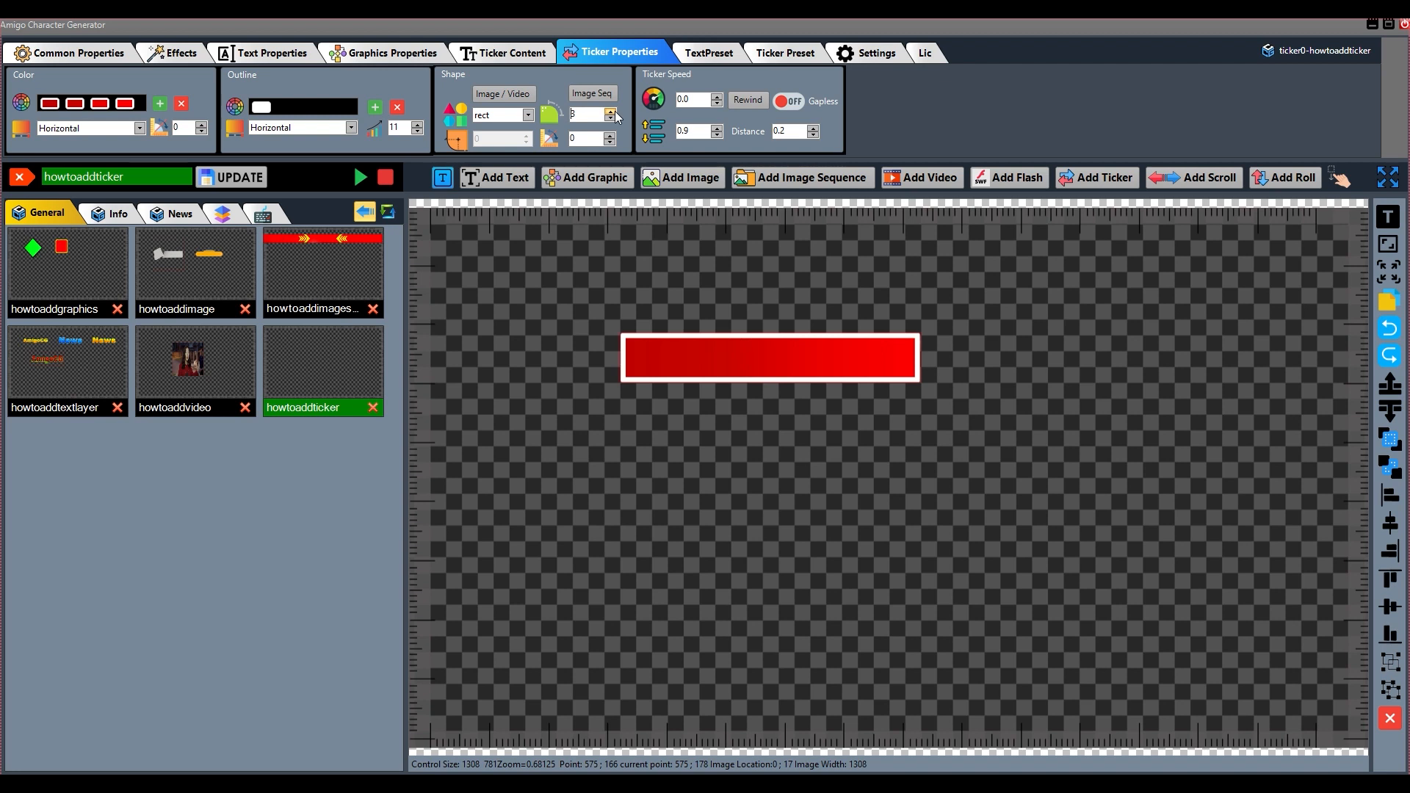
pyautogui.click(610, 112)
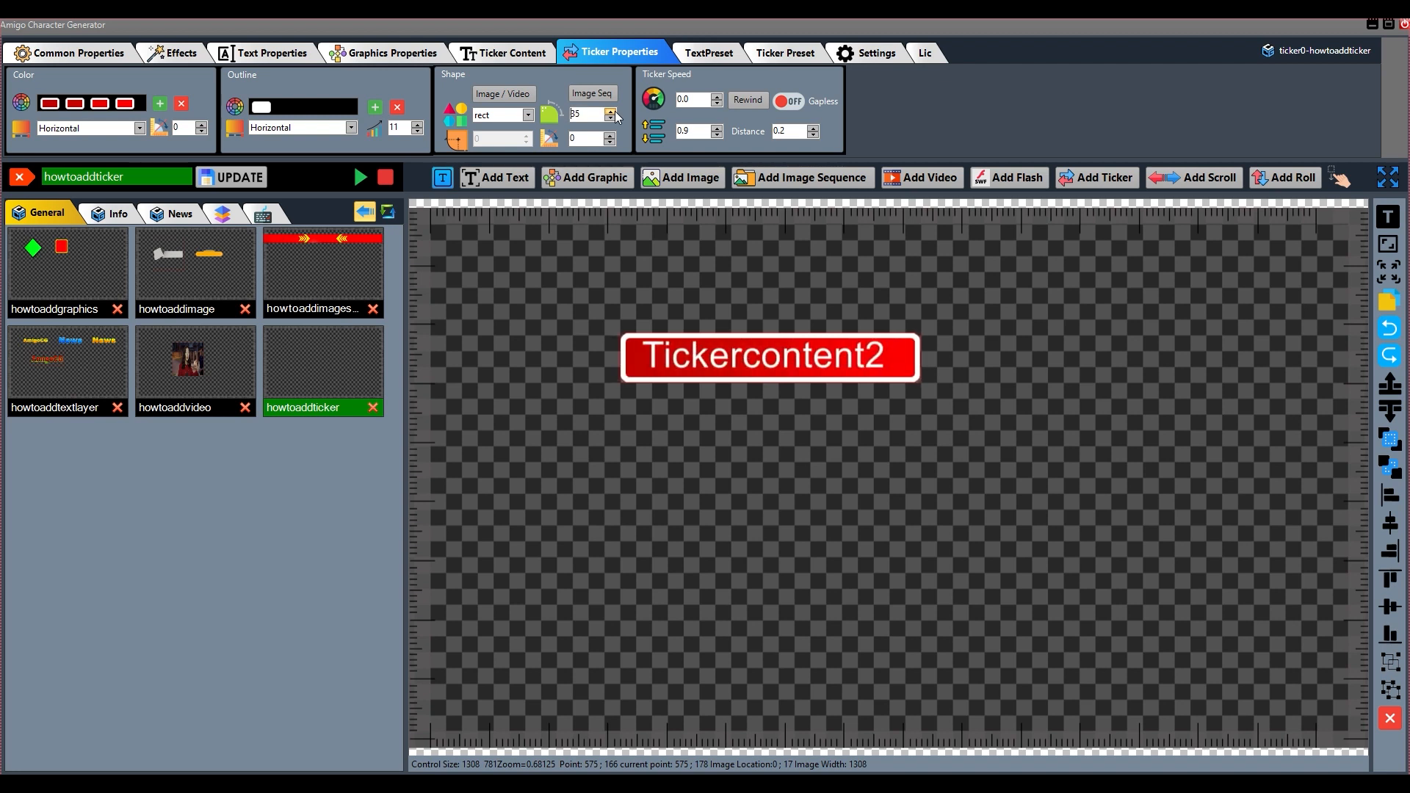
pyautogui.click(610, 112)
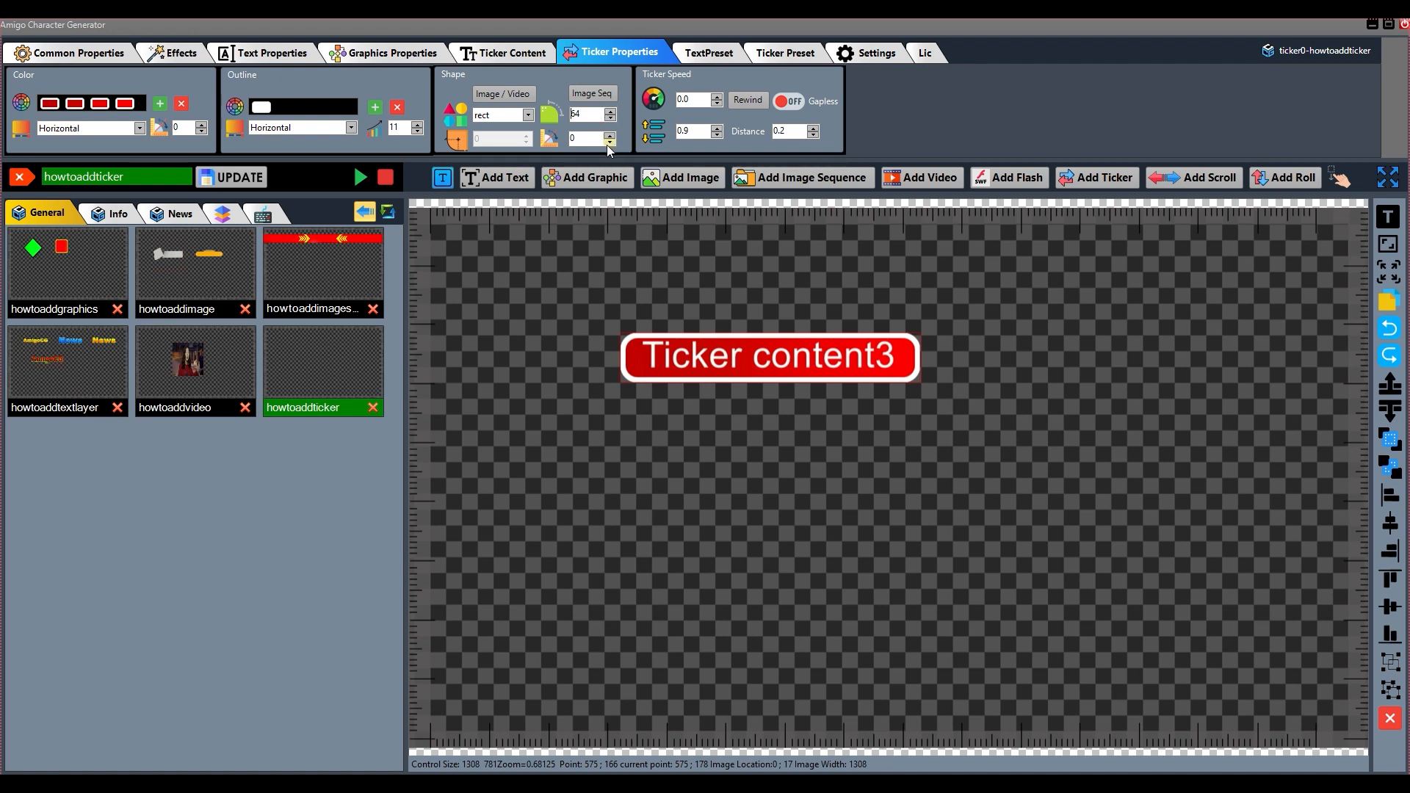
# Step: Try tilting the ticker's shape with the angle value, return the angle to 0 and reset the corner rounding to 0
pyautogui.click(611, 136)
pyautogui.click(610, 135)
pyautogui.click(610, 135)
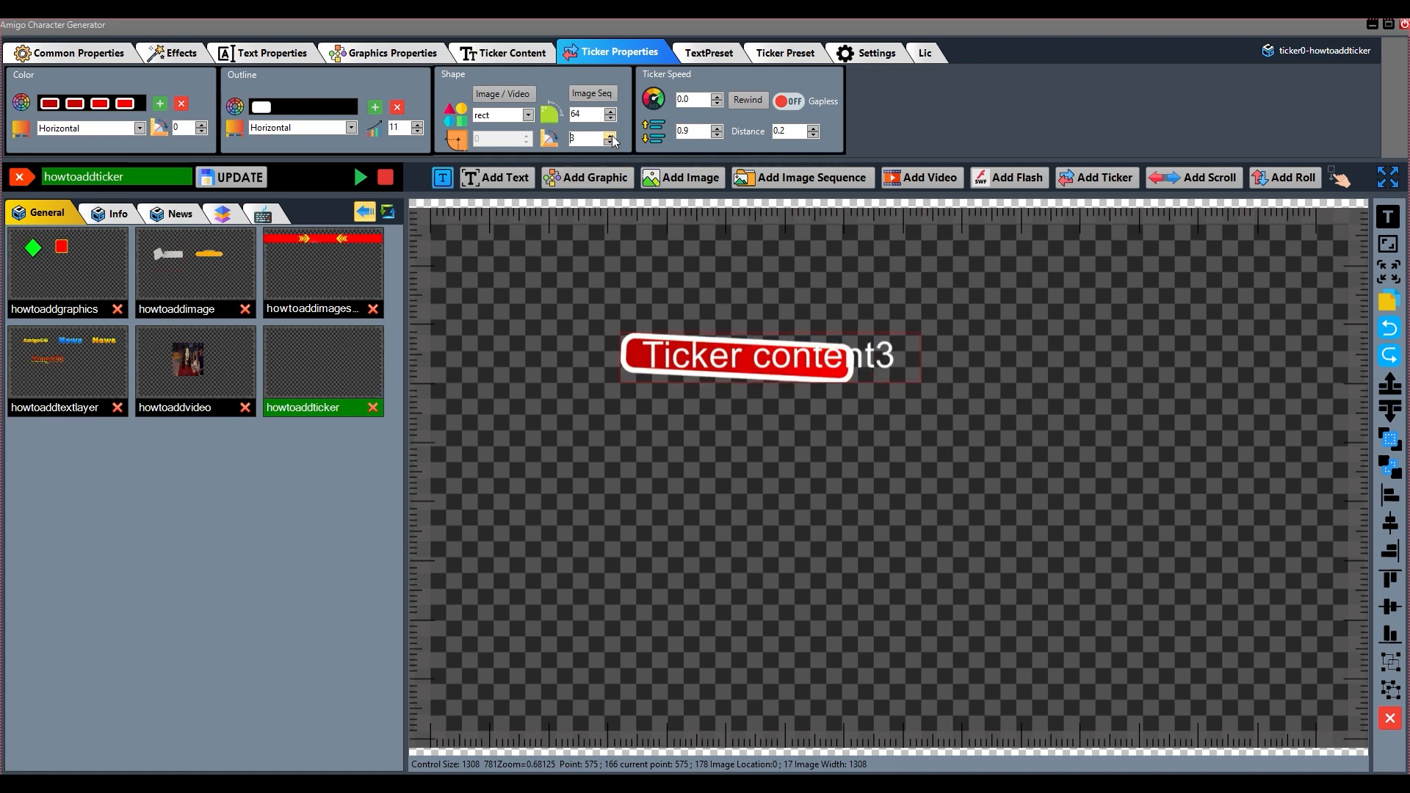
pyautogui.click(611, 136)
pyautogui.click(611, 136)
pyautogui.click(611, 136)
pyautogui.click(611, 136)
pyautogui.click(611, 137)
pyautogui.click(611, 137)
pyautogui.click(611, 137)
pyautogui.click(611, 142)
pyautogui.click(611, 142)
pyautogui.click(611, 142)
pyautogui.click(611, 142)
pyautogui.click(611, 143)
pyautogui.click(611, 143)
pyautogui.click(611, 143)
pyautogui.click(611, 143)
pyautogui.click(611, 143)
pyautogui.click(611, 143)
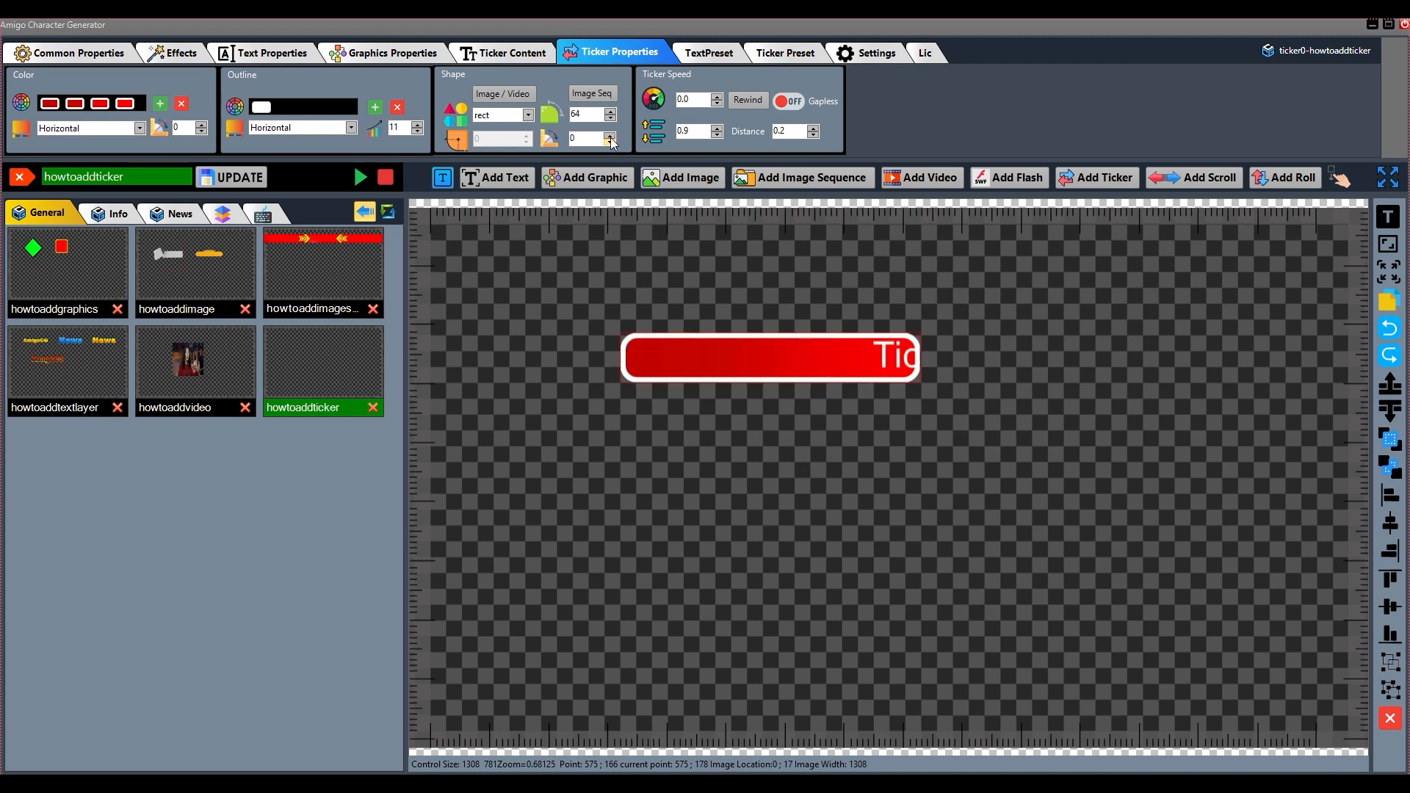
pyautogui.doubleClick(577, 114)
pyautogui.press('Return')
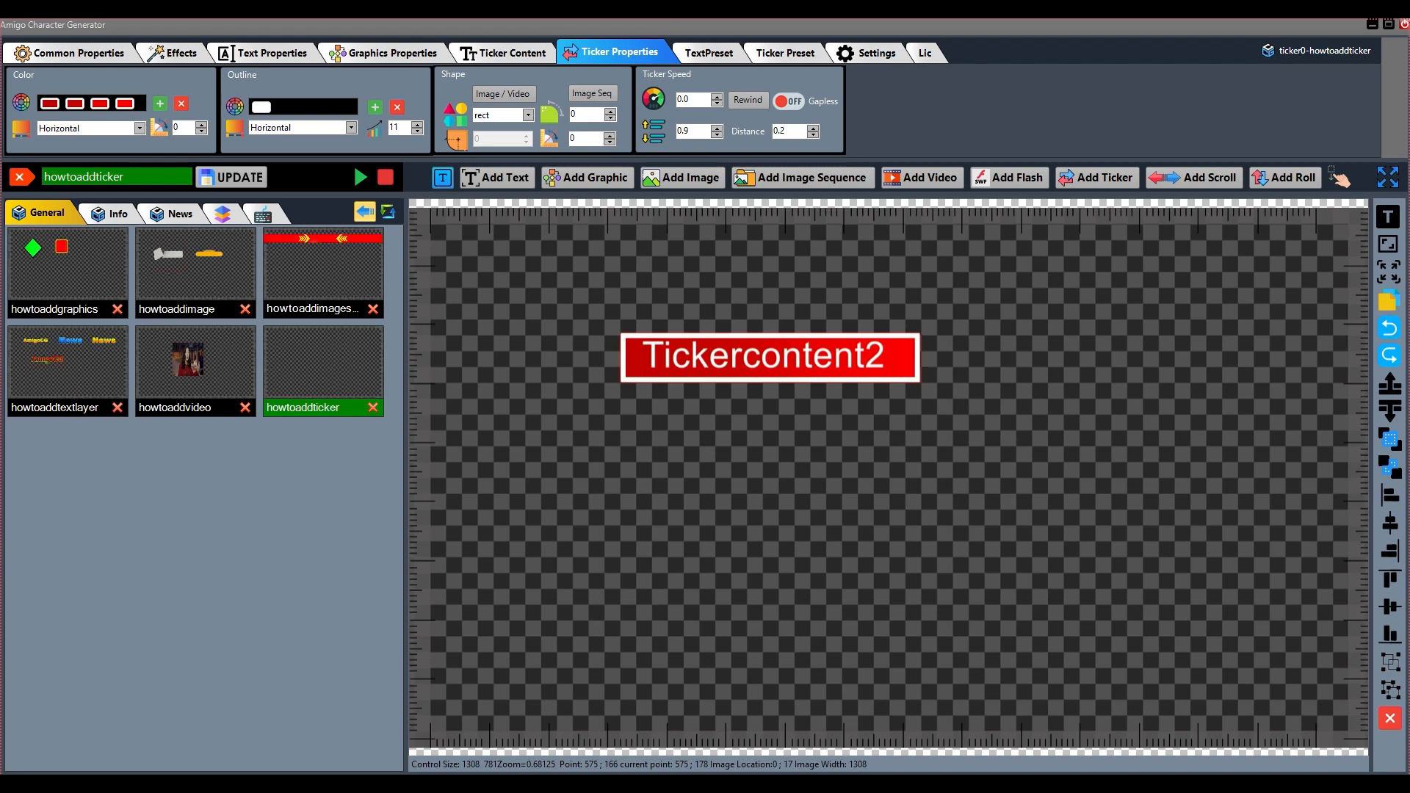
# Step: Try 1.0 and 5.0 for the Ticker Speed value beside Distance
pyautogui.press('Tab')
pyautogui.write('1.0')
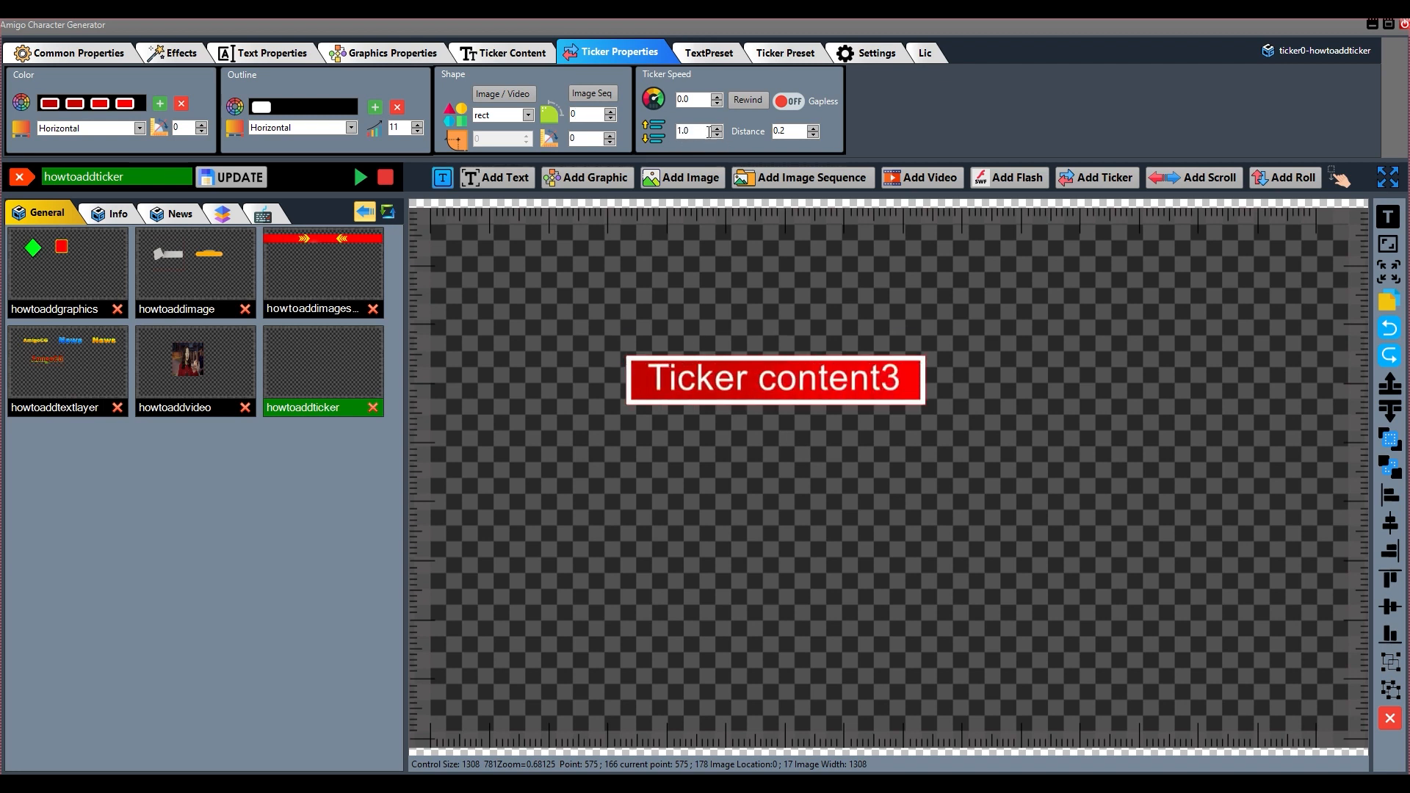
pyautogui.write('5.0')
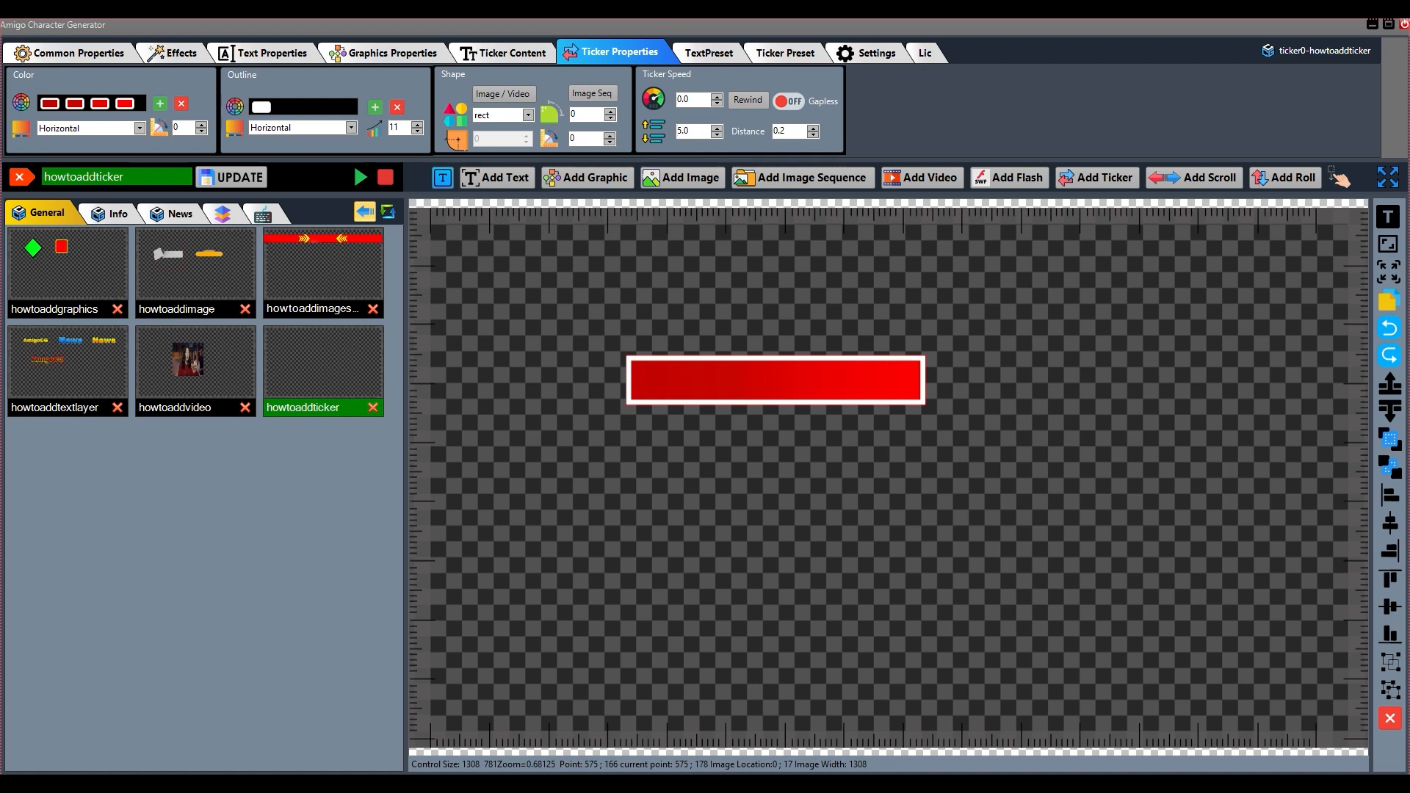
# Step: Set the Ticker Speed value beside Distance to 0.5 and update the howtoaddticker project with the repositioned ticker
pyautogui.doubleClick(691, 131)
pyautogui.write('0')
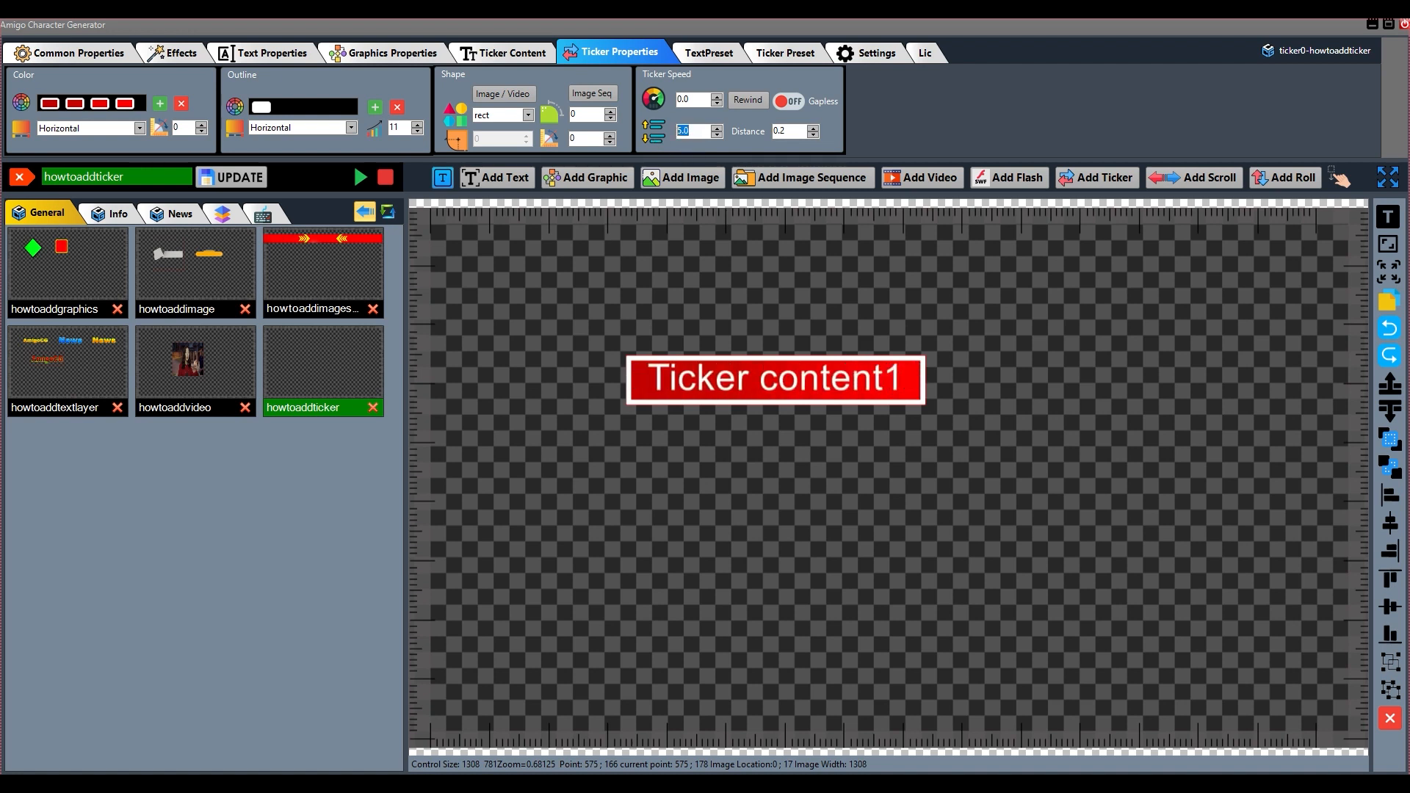
pyautogui.write('.5')
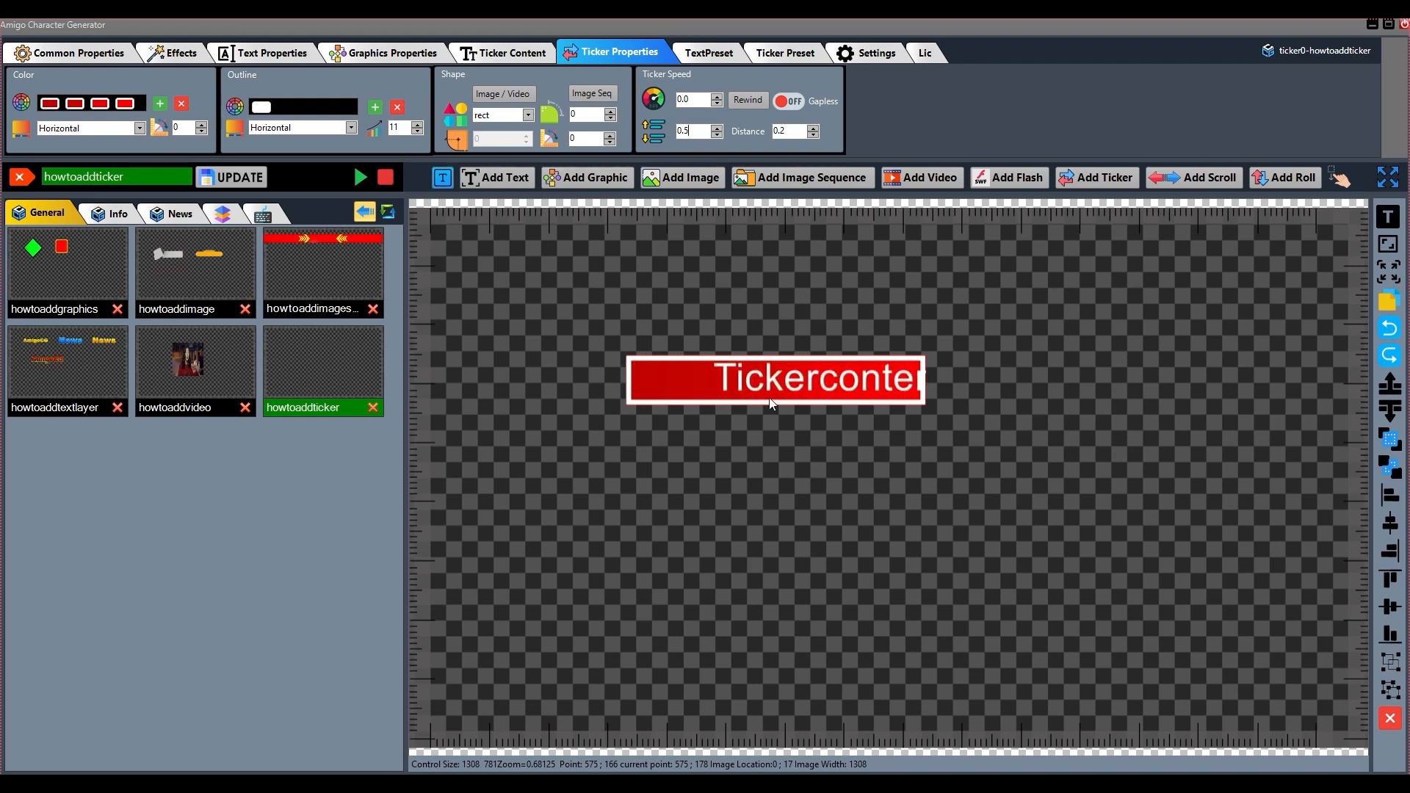
pyautogui.moveTo(798, 392); pyautogui.dragTo(803, 393)
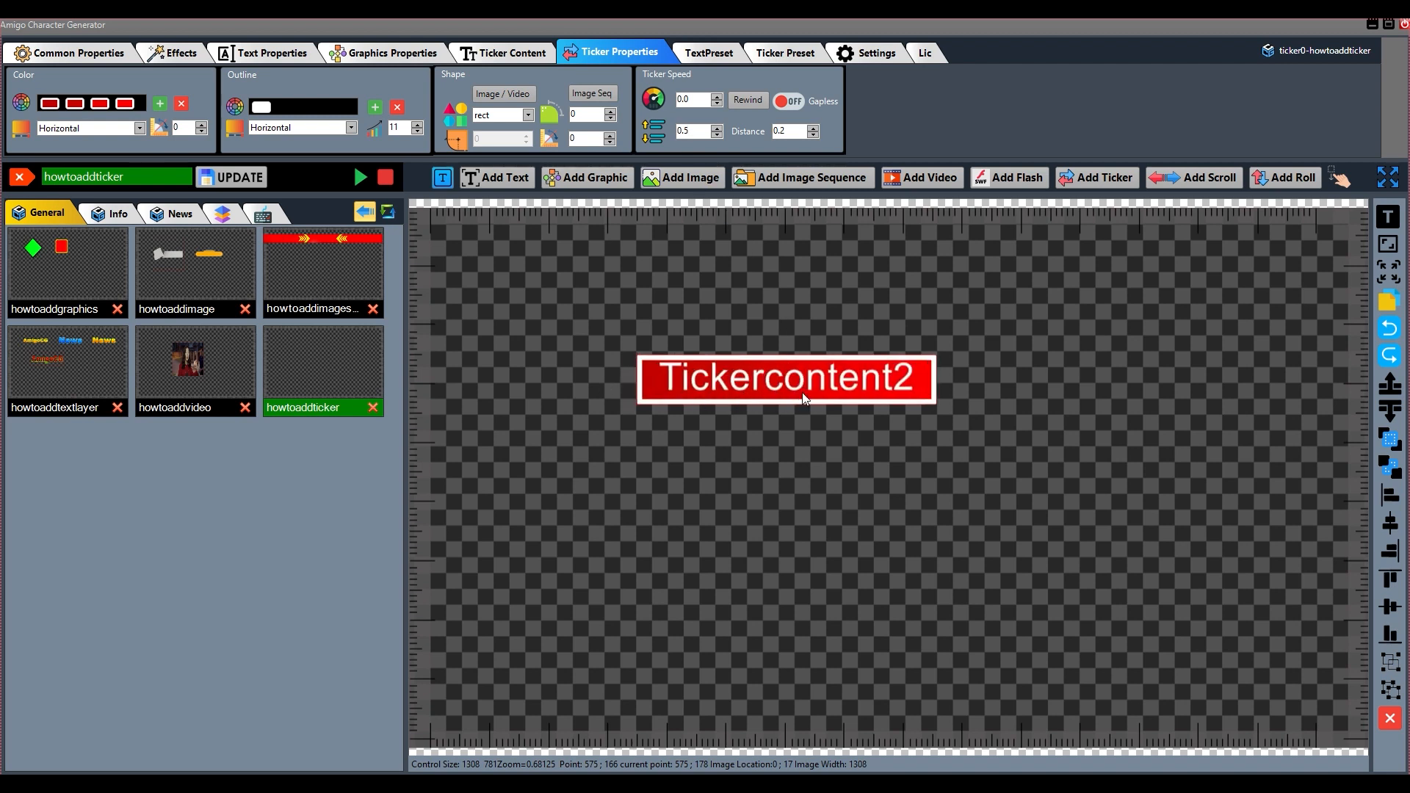
pyautogui.click(231, 177)
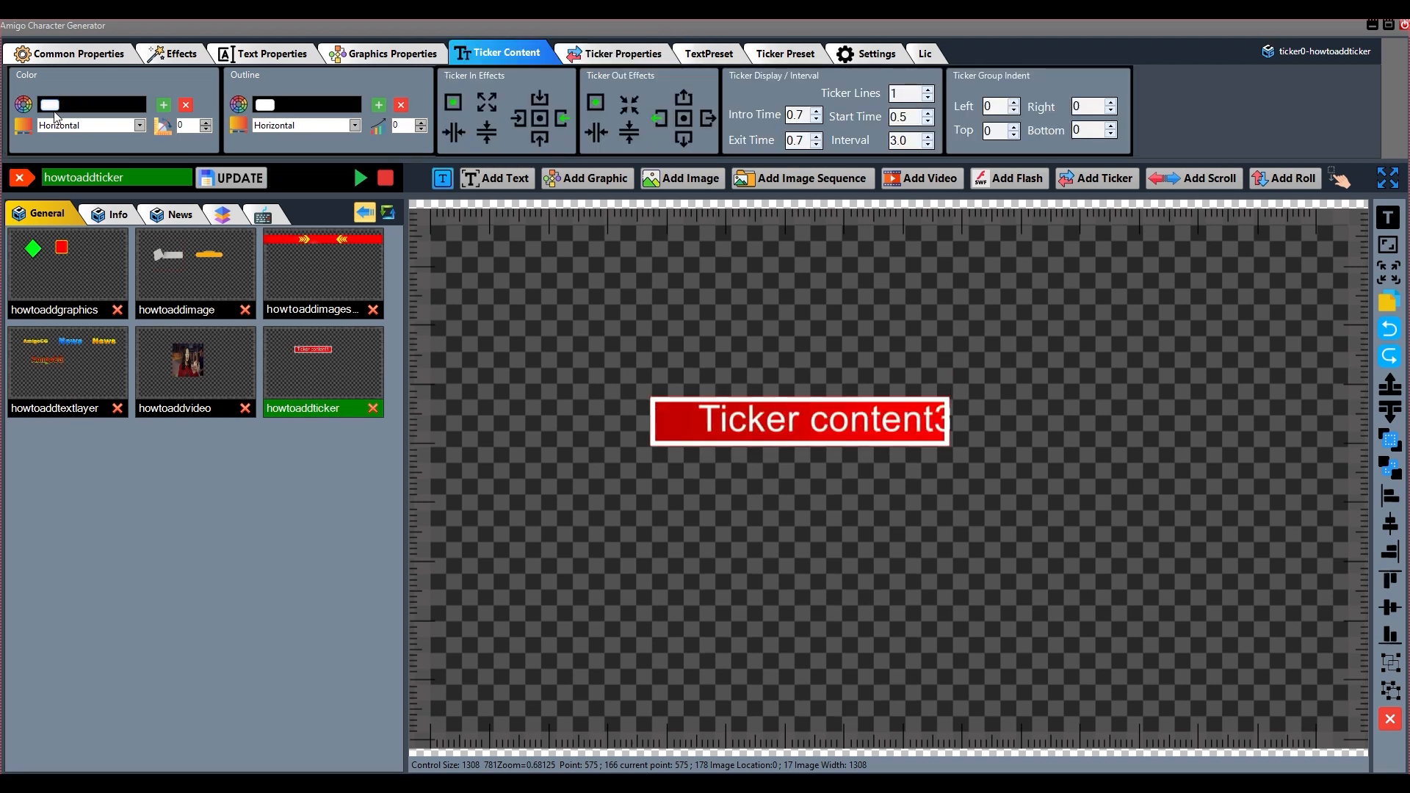
# Step: Change the ticker content's text colour to yellow FFFFF600
pyautogui.click(24, 105)
pyautogui.click(170, 98)
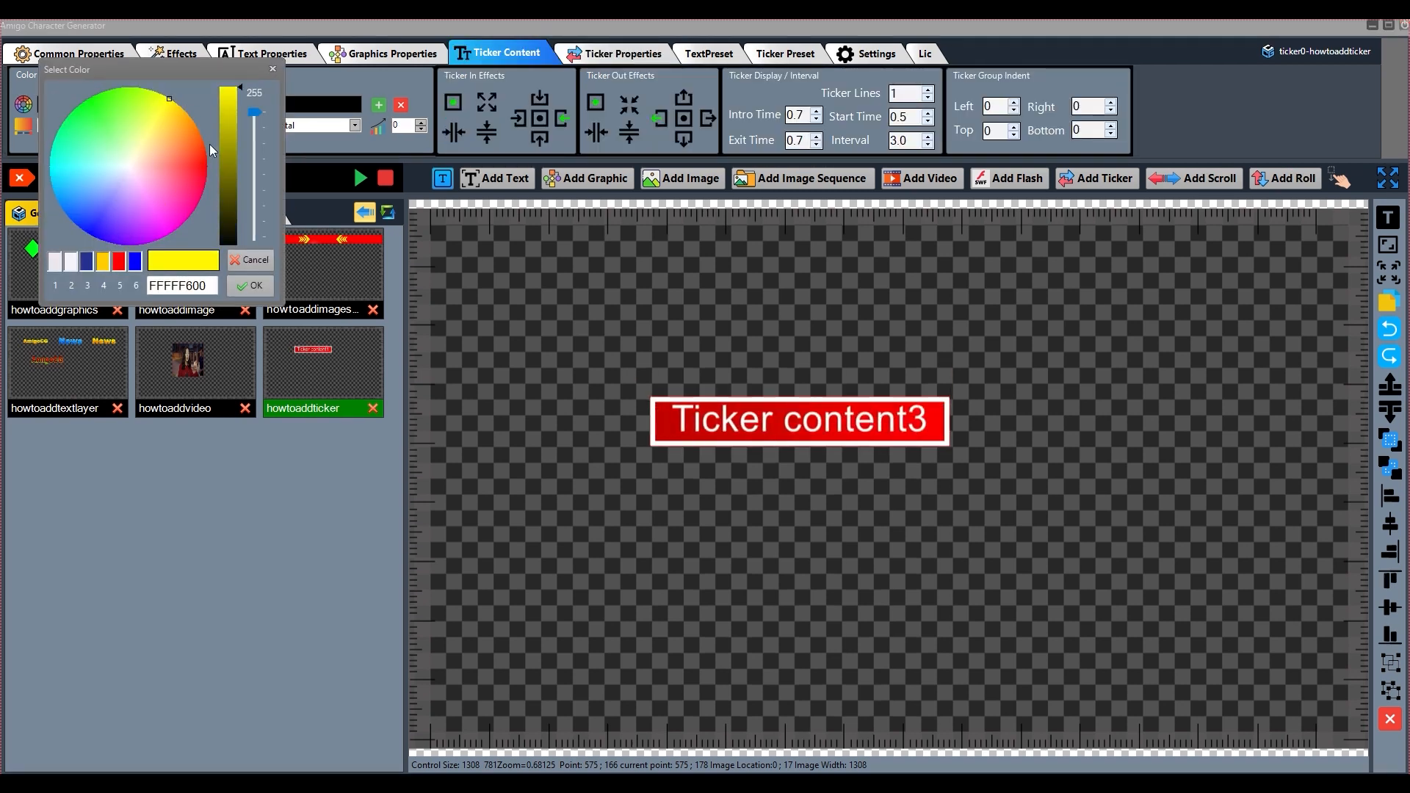
pyautogui.click(251, 285)
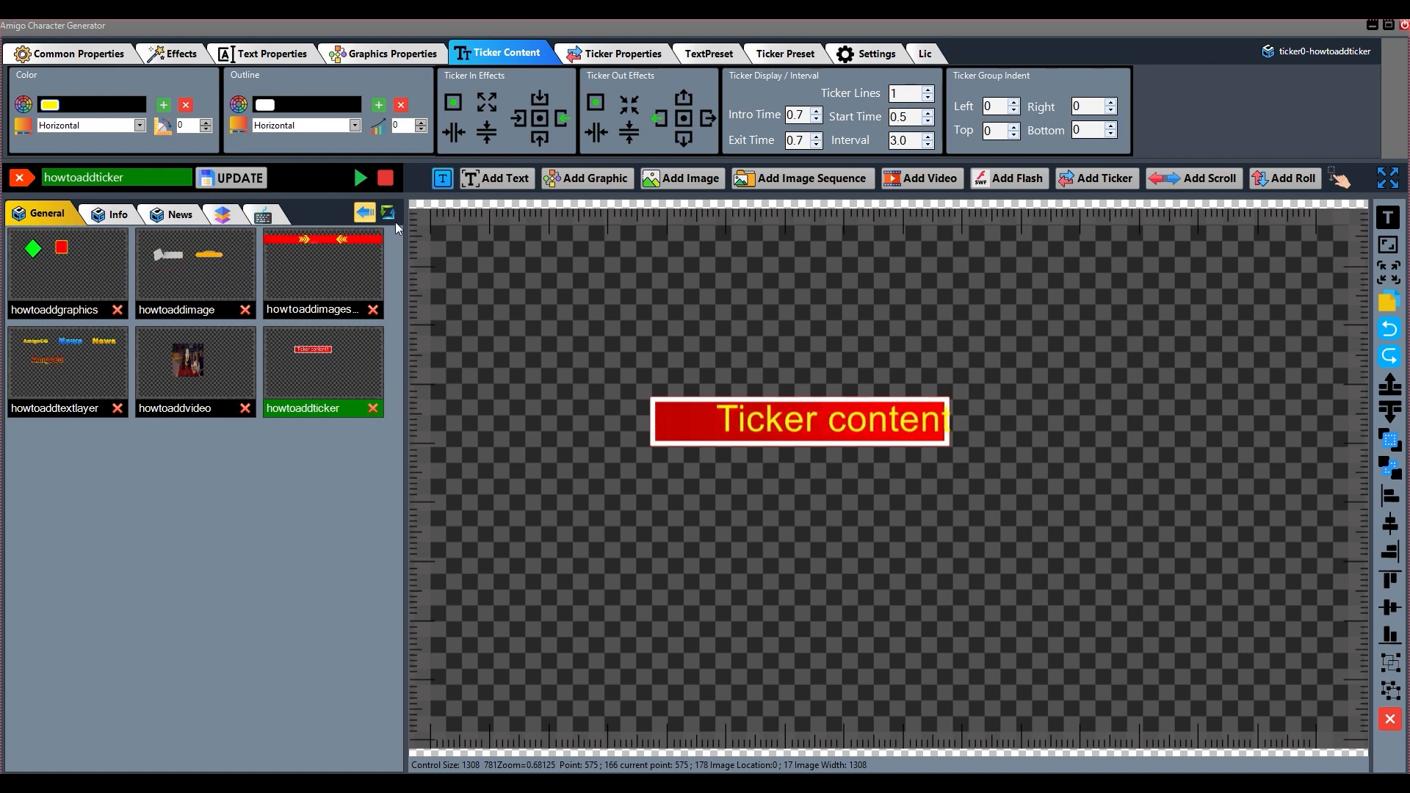
# Step: Add three more colours to the ticker content's text fill and set its gradient type to Vertical
pyautogui.click(163, 107)
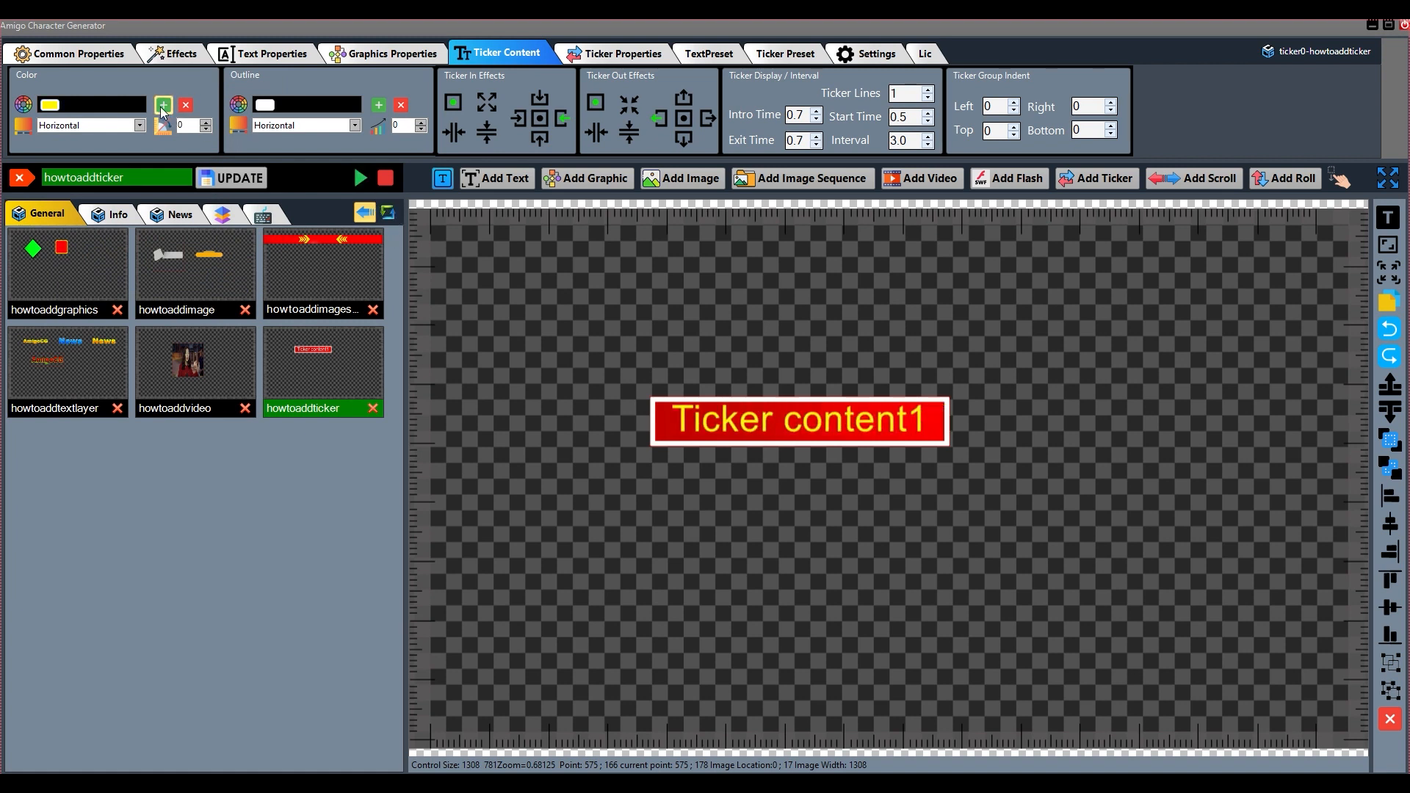
pyautogui.click(163, 107)
pyautogui.click(163, 107)
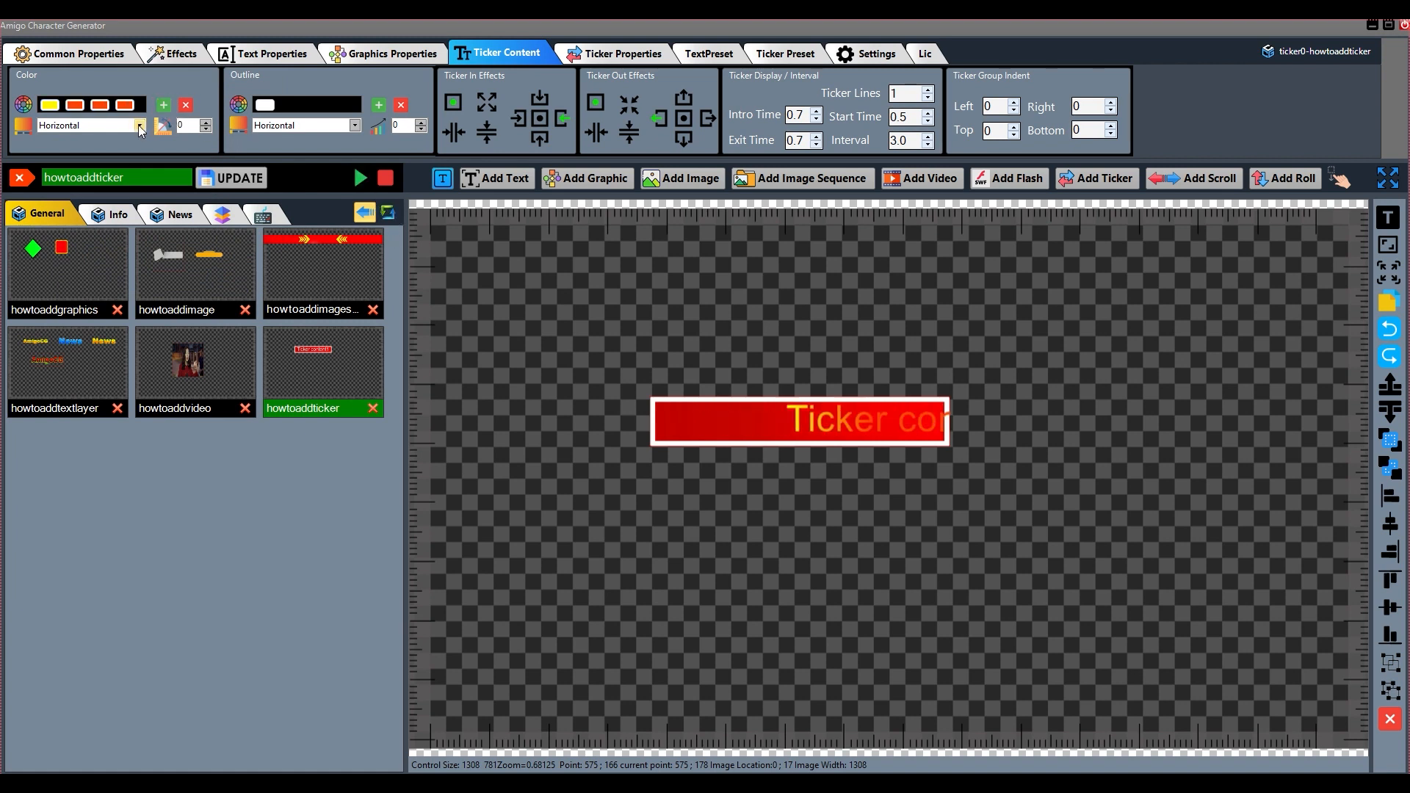
pyautogui.click(110, 126)
pyautogui.click(110, 156)
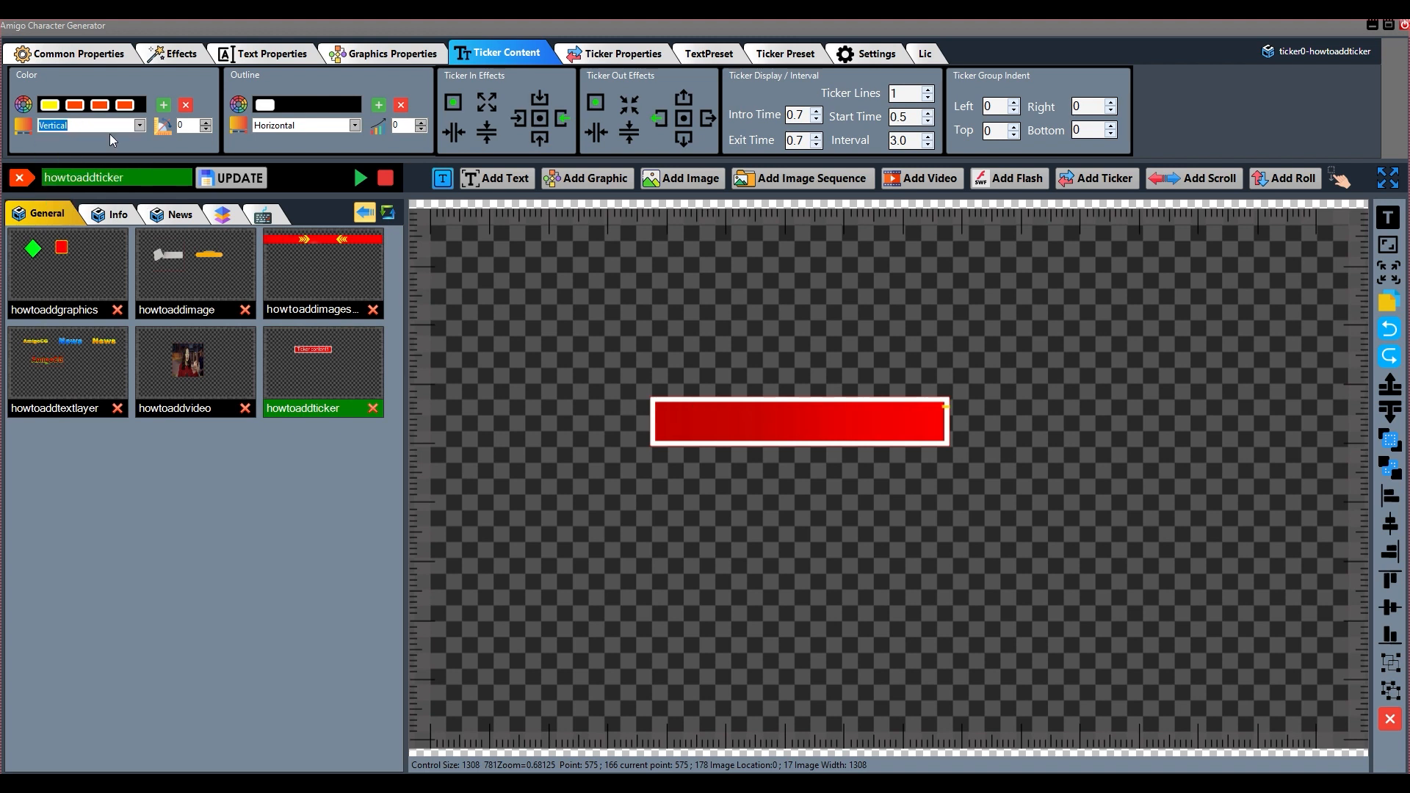
# Step: Set the ticker text's second gradient colour to FFFFB300 and the third to FFFF9000
pyautogui.click(76, 105)
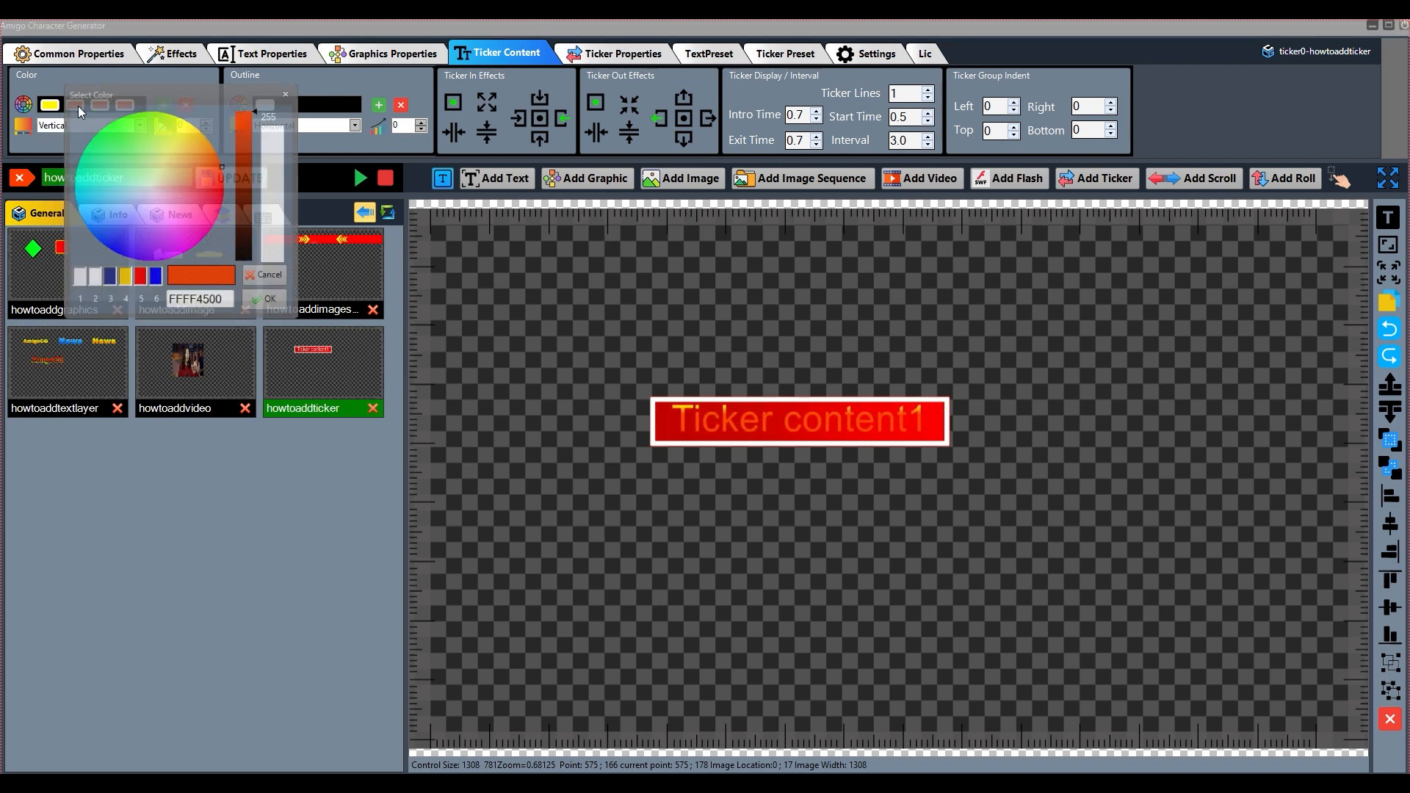
pyautogui.click(209, 129)
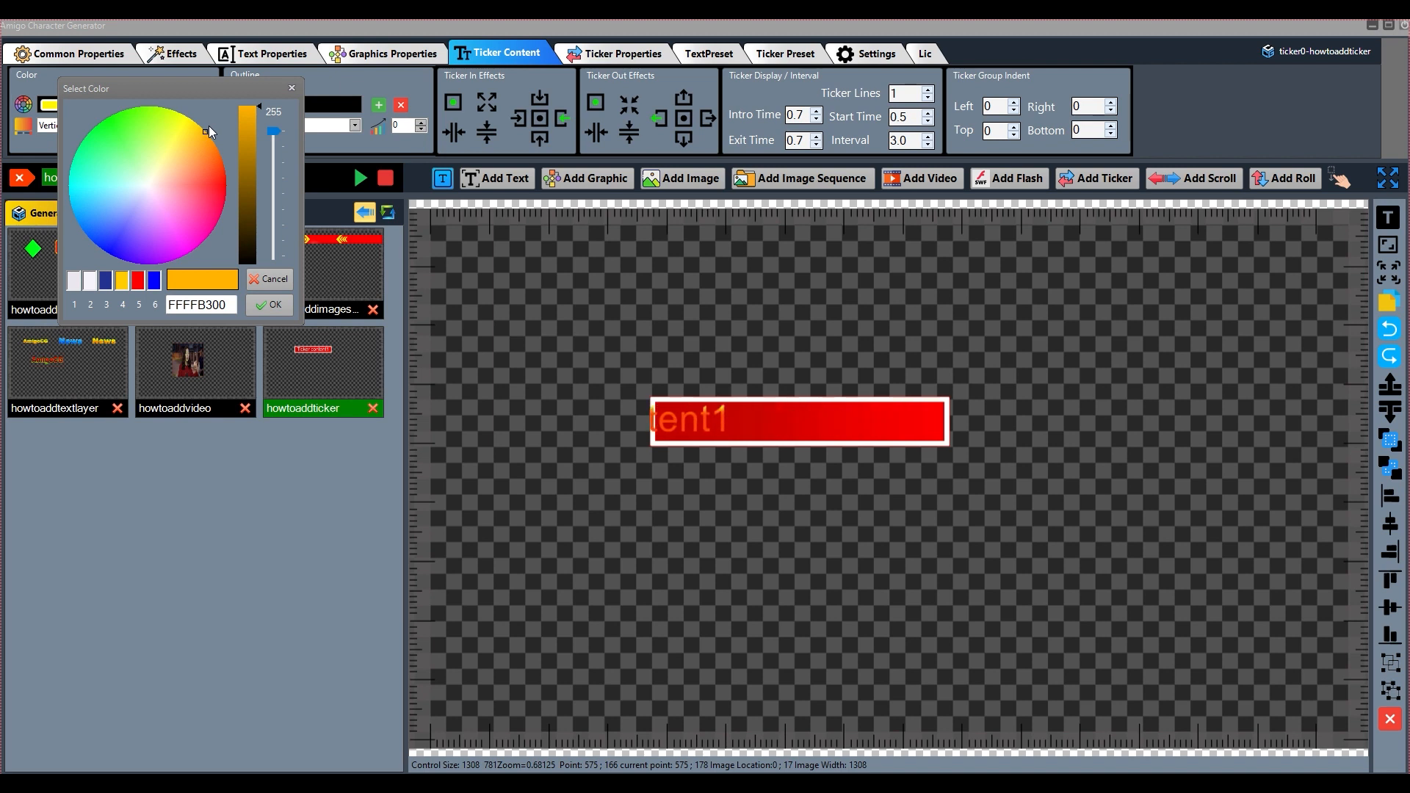
pyautogui.click(269, 304)
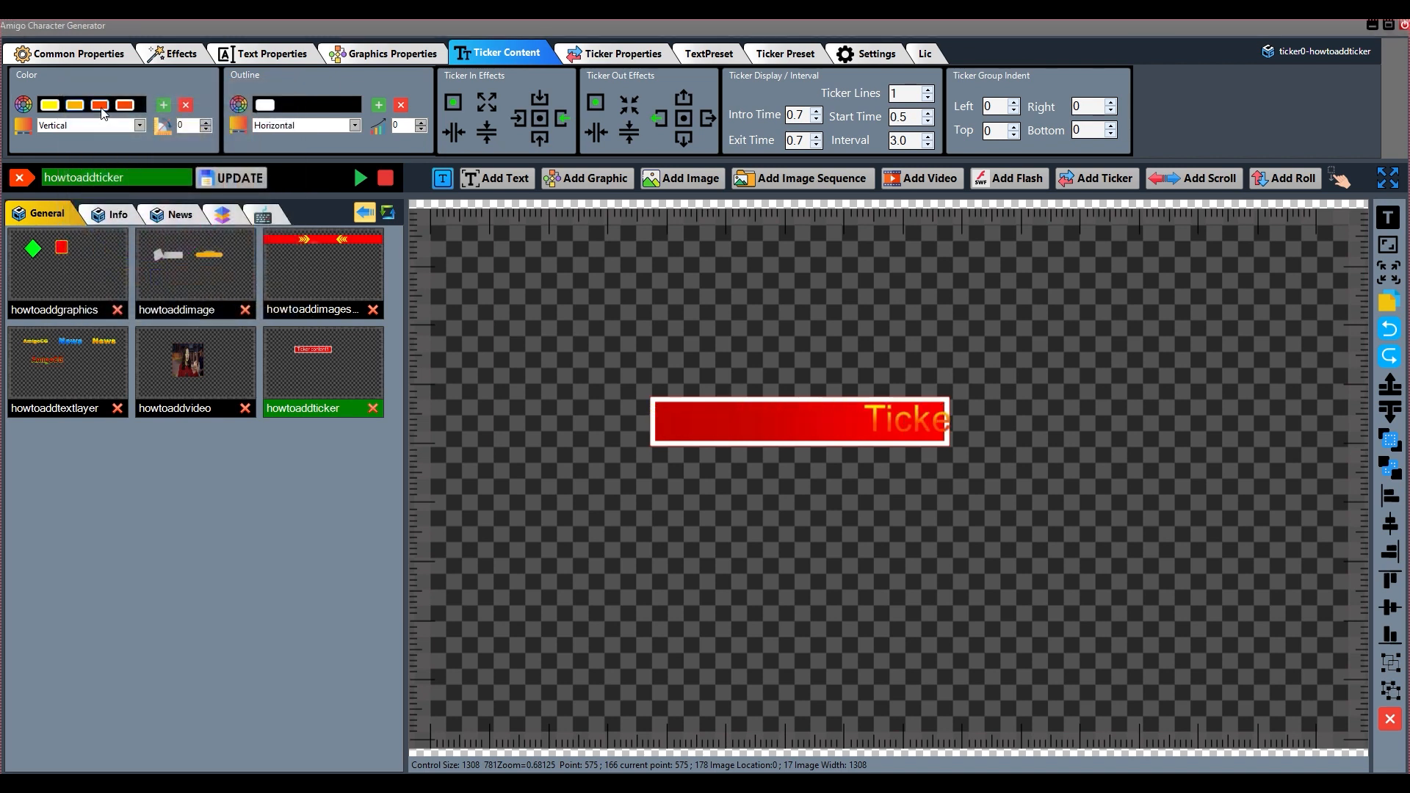
pyautogui.click(101, 109)
pyautogui.moveTo(206, 163); pyautogui.dragTo(251, 163)
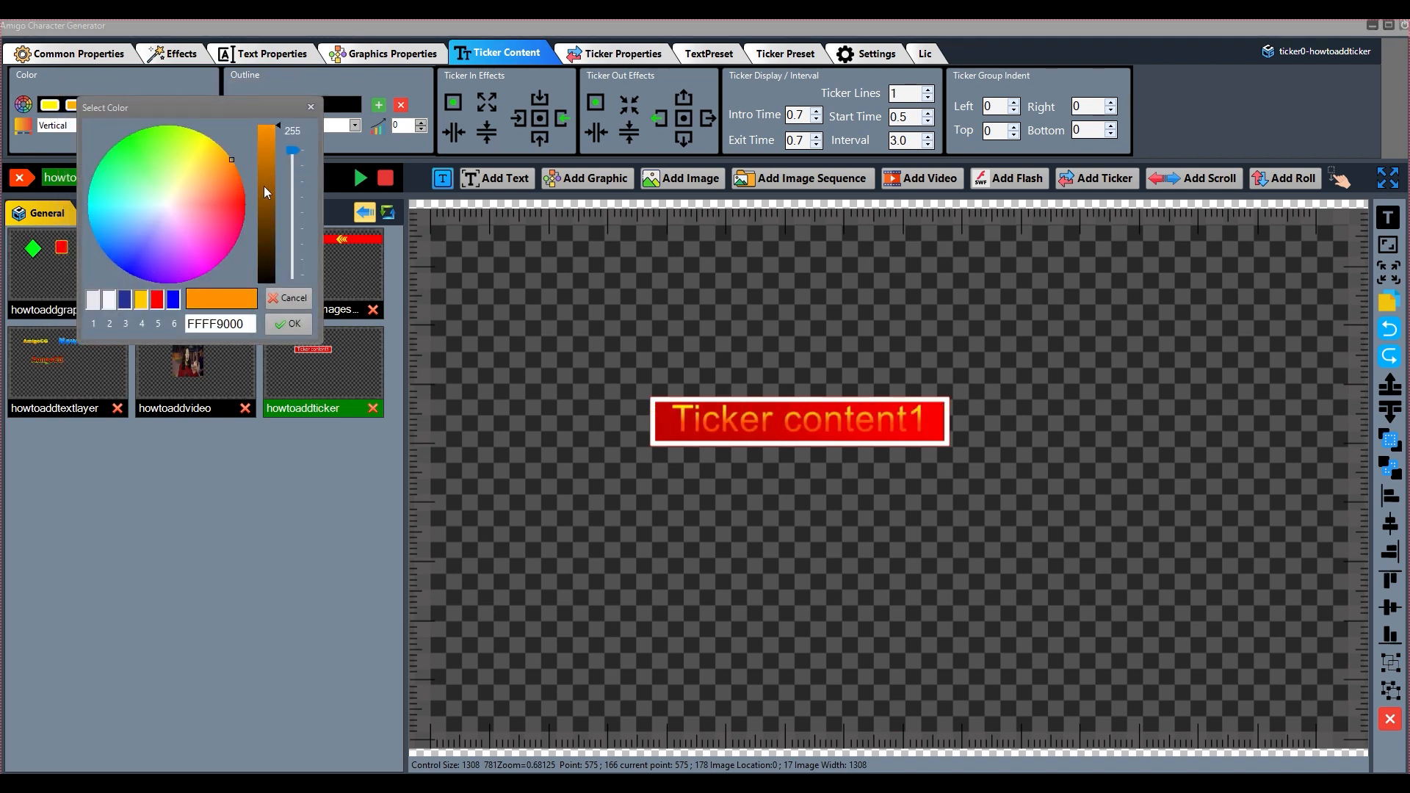
pyautogui.click(298, 324)
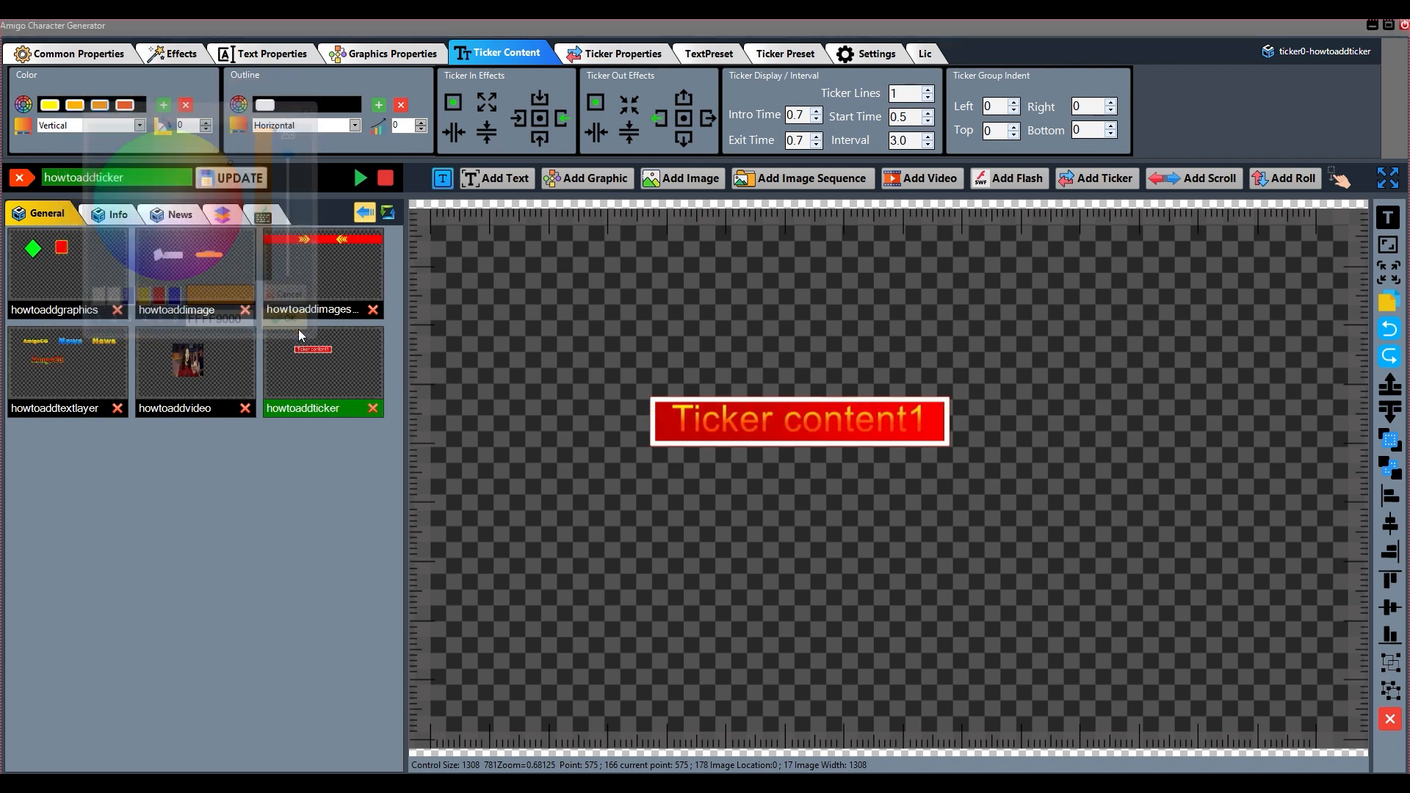
# Step: Set the fourth gradient colour of the ticker text to yellow FFFFF602
pyautogui.click(128, 108)
pyautogui.moveTo(213, 173); pyautogui.dragTo(227, 156)
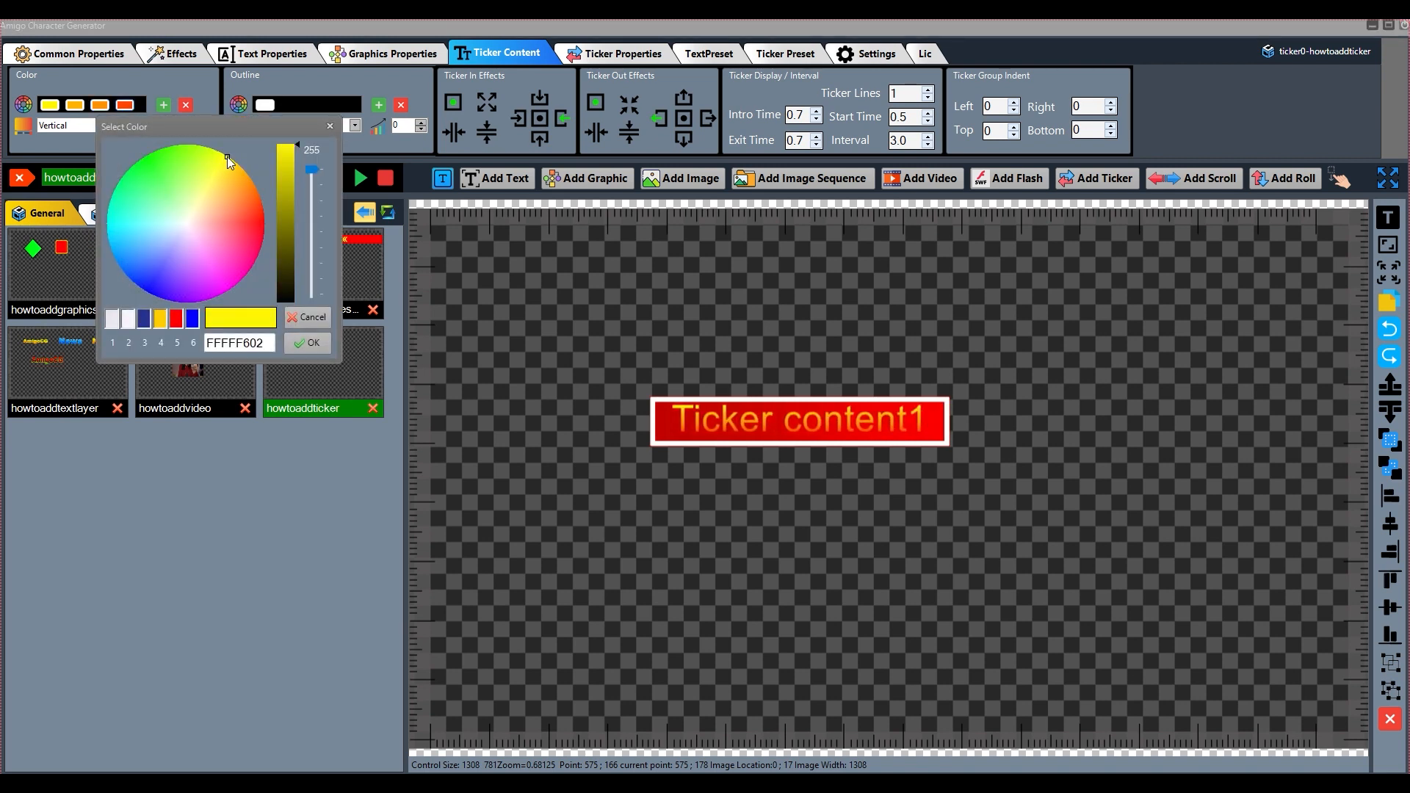
pyautogui.click(318, 347)
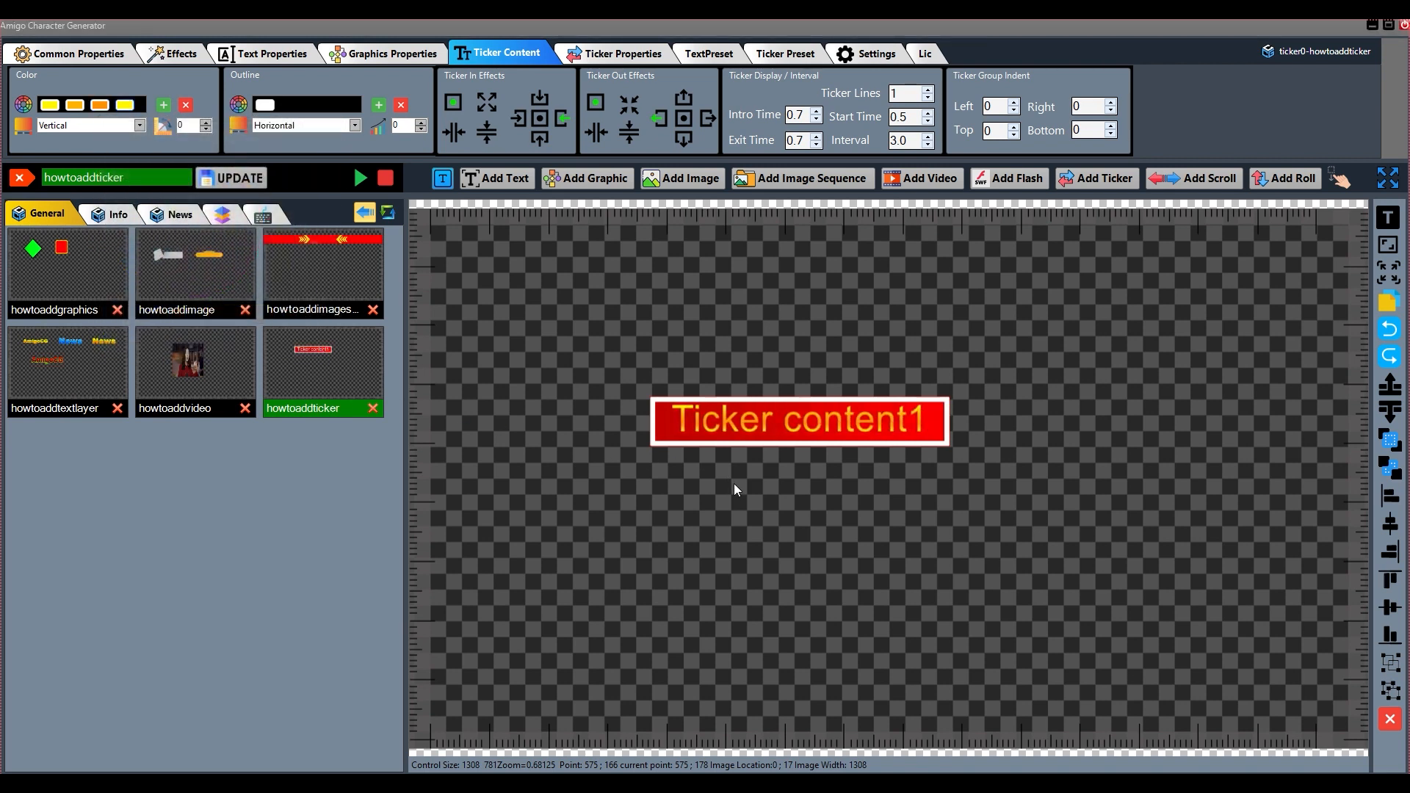
# Step: Add two more colours to the ticker text's outline and set its first outline colour to near-black
pyautogui.click(379, 106)
pyautogui.click(379, 106)
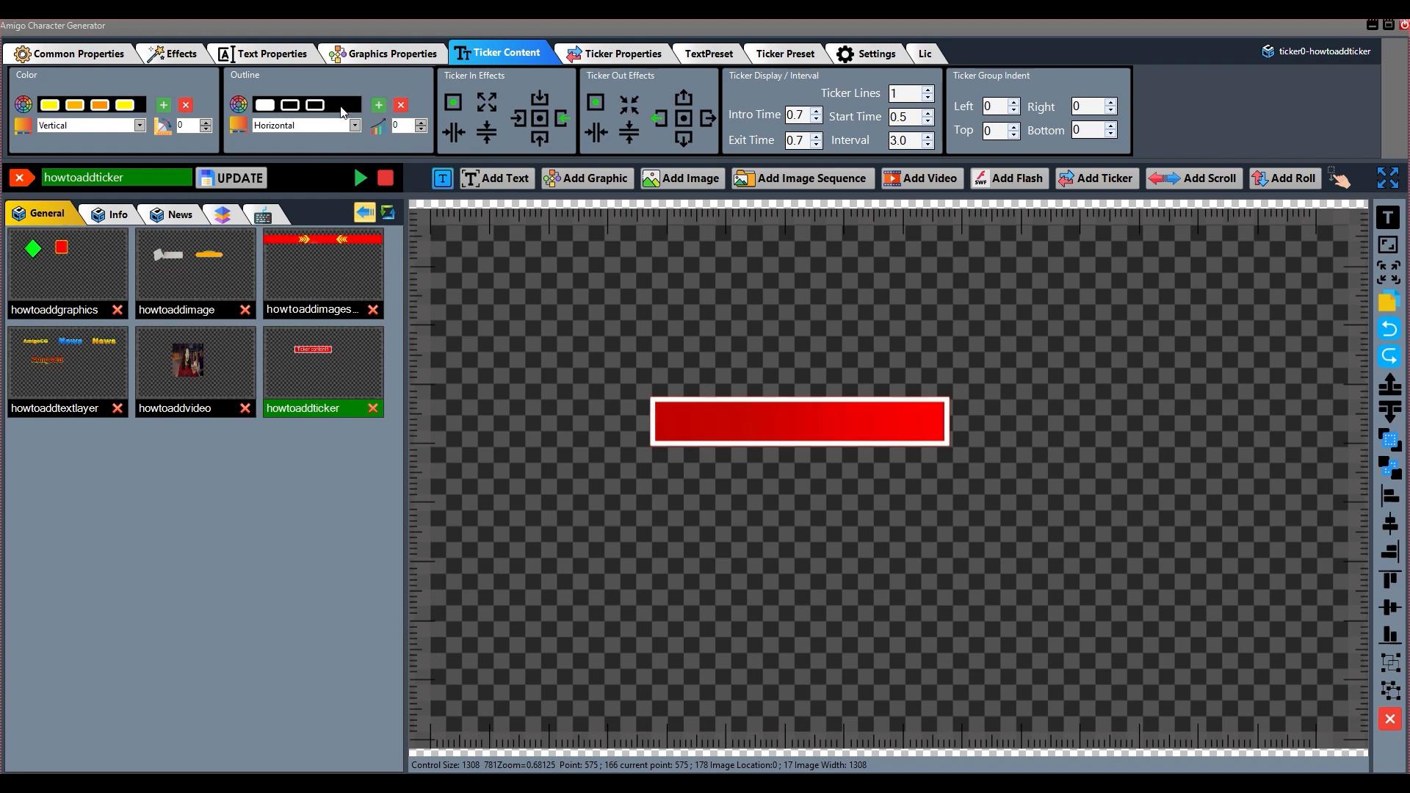
pyautogui.click(265, 106)
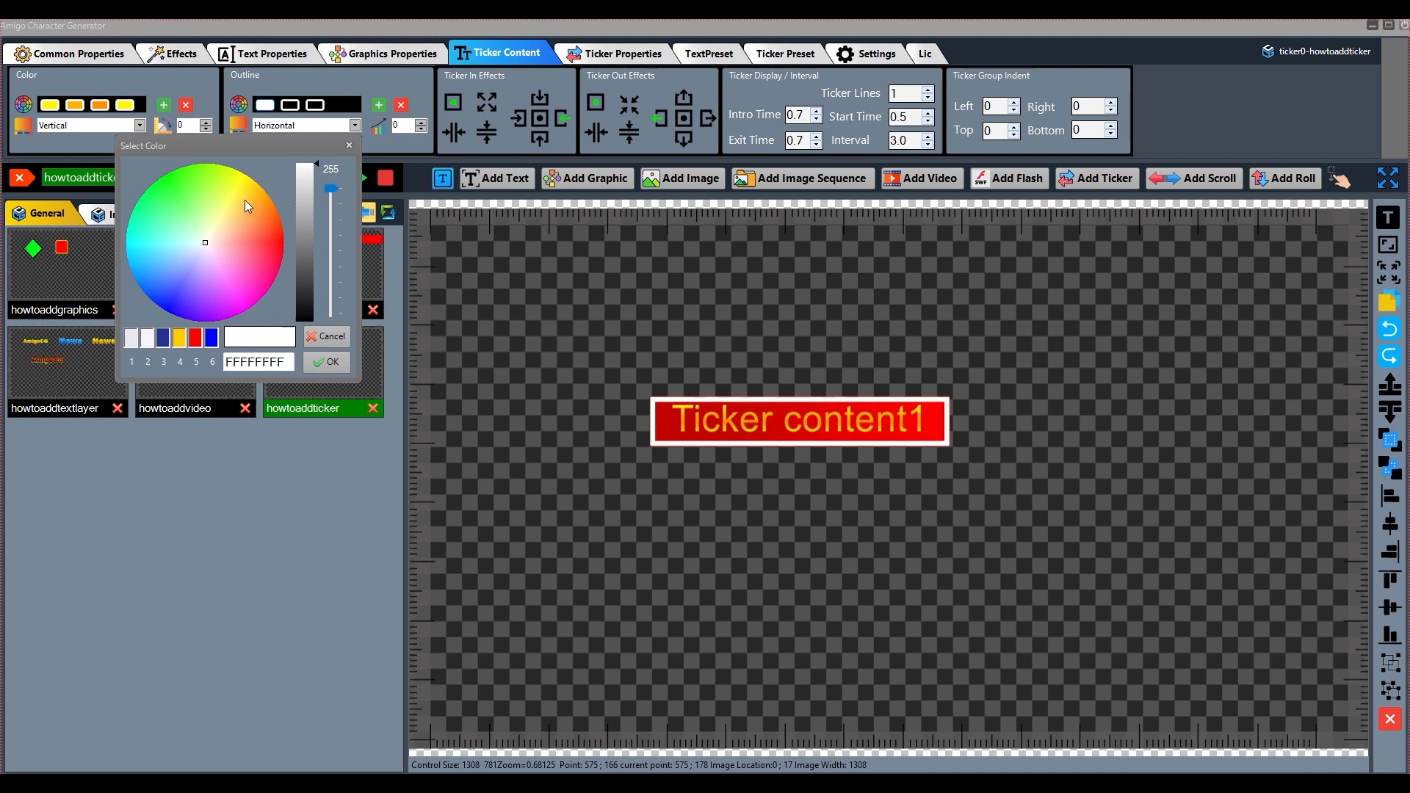
pyautogui.click(311, 318)
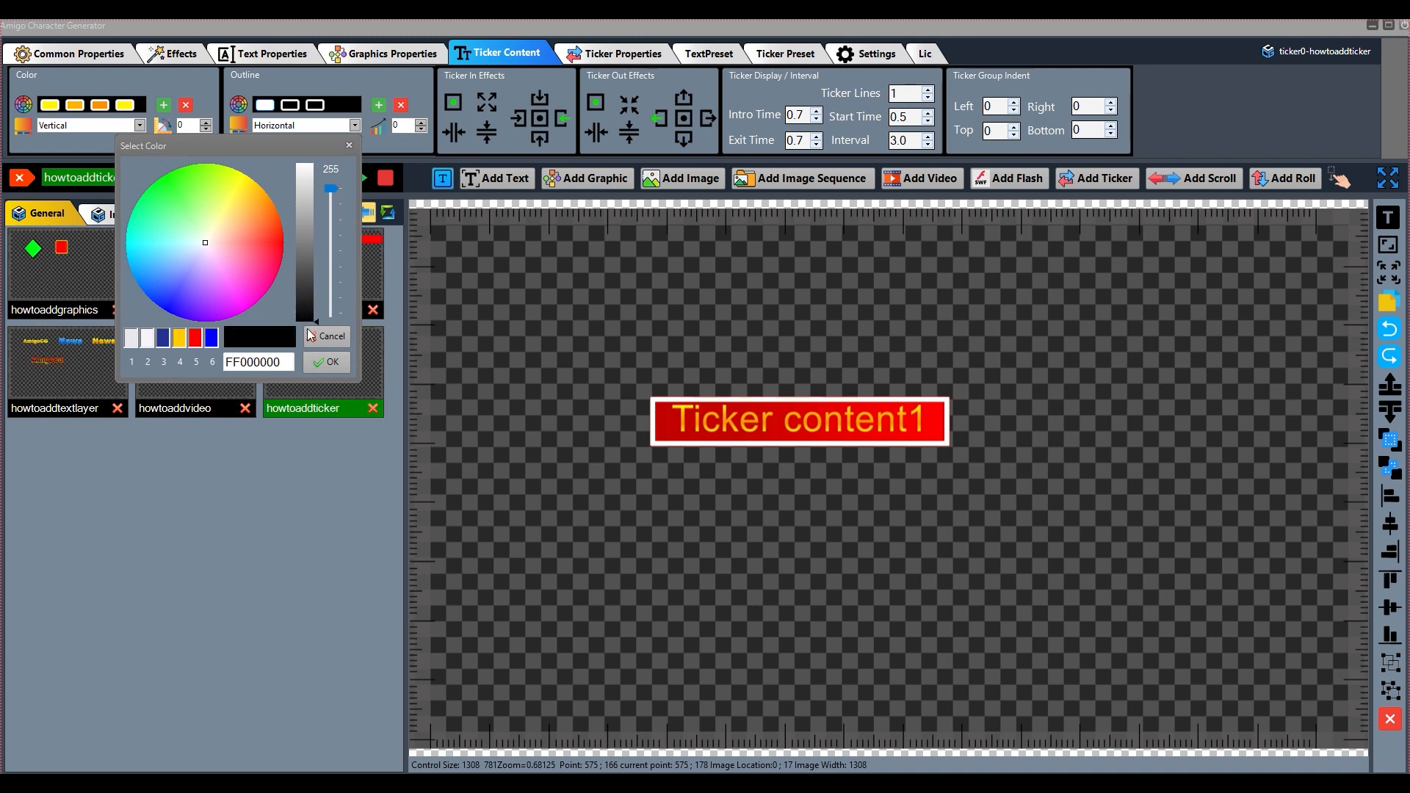
pyautogui.moveTo(310, 317)
pyautogui.mouseDown()
pyautogui.moveTo(306, 143)
pyautogui.moveTo(314, 319)
pyautogui.mouseUp()
pyautogui.click(327, 362)
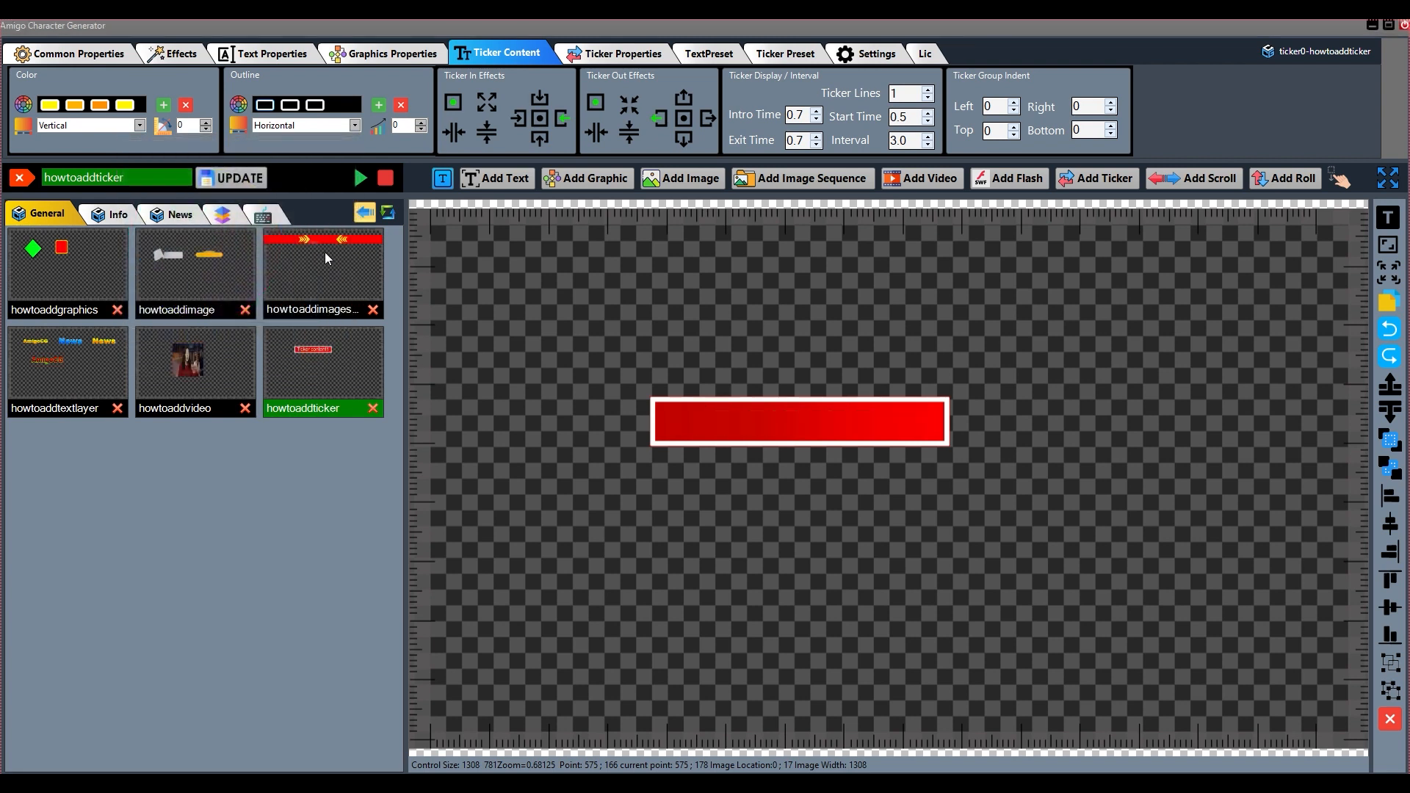
# Step: Set the ticker text's outline width to 7 and move the ticker slightly higher on the canvas
pyautogui.click(419, 122)
pyautogui.click(419, 122)
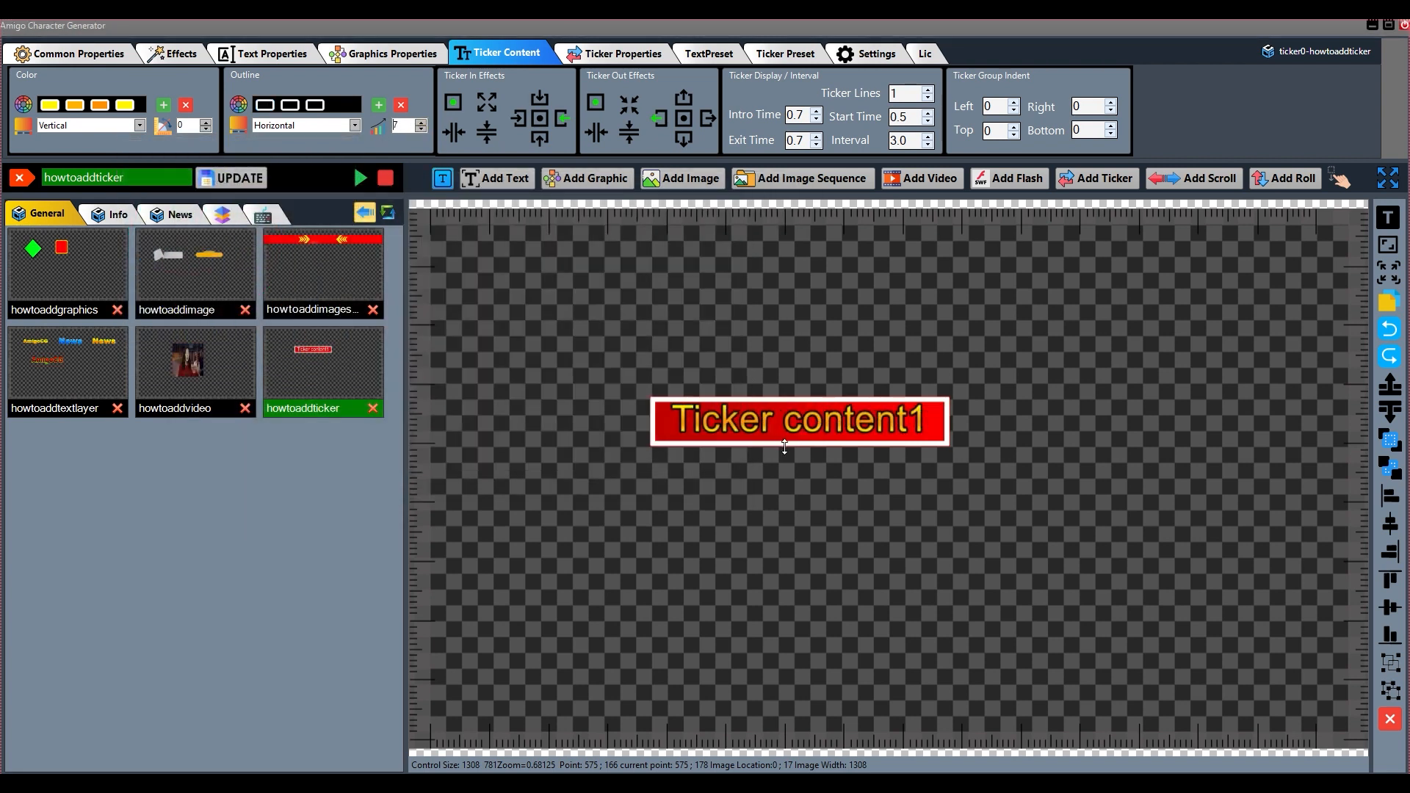
pyautogui.moveTo(800, 434); pyautogui.dragTo(819, 409)
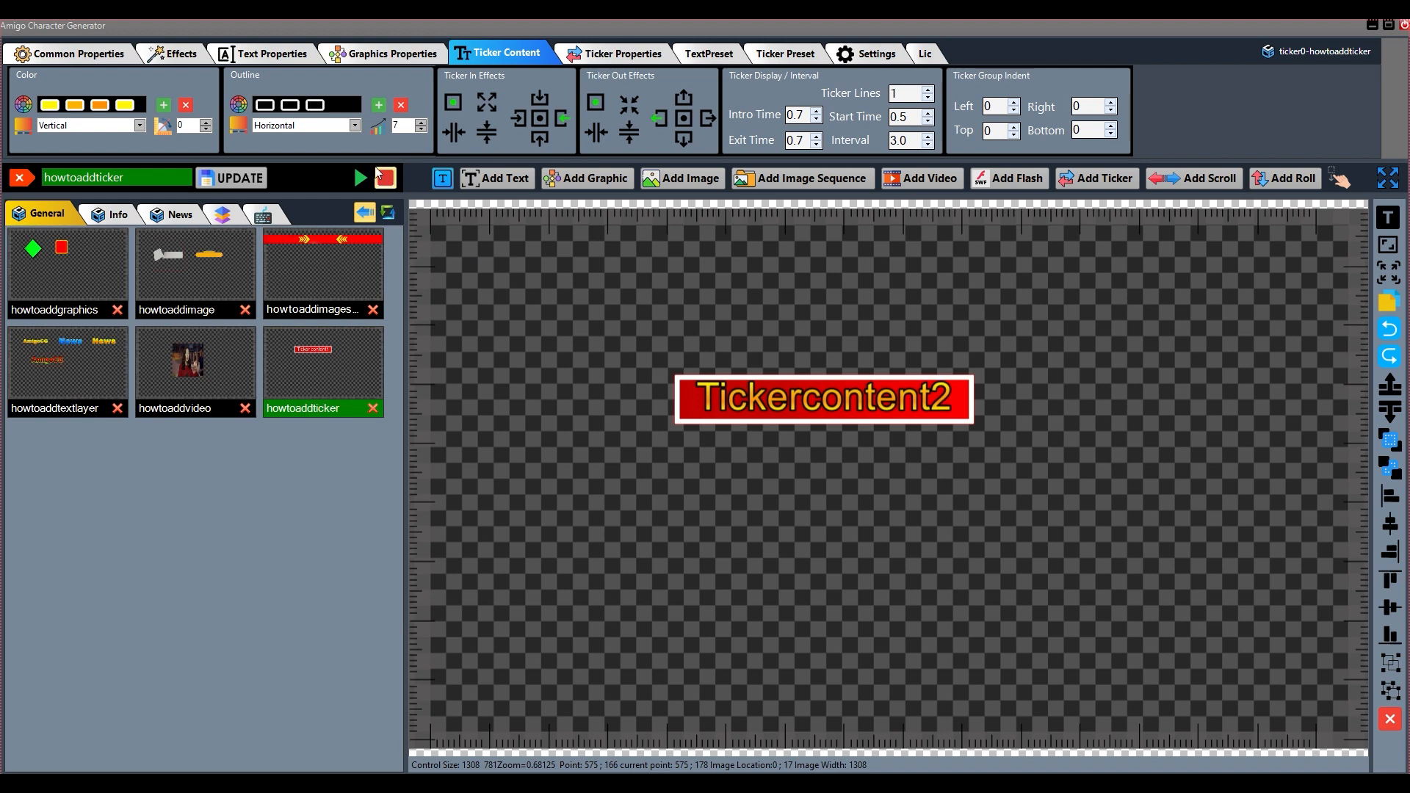
# Step: Reapply the first outline colour and remove the two extra colours from the ticker text's outline
pyautogui.click(266, 107)
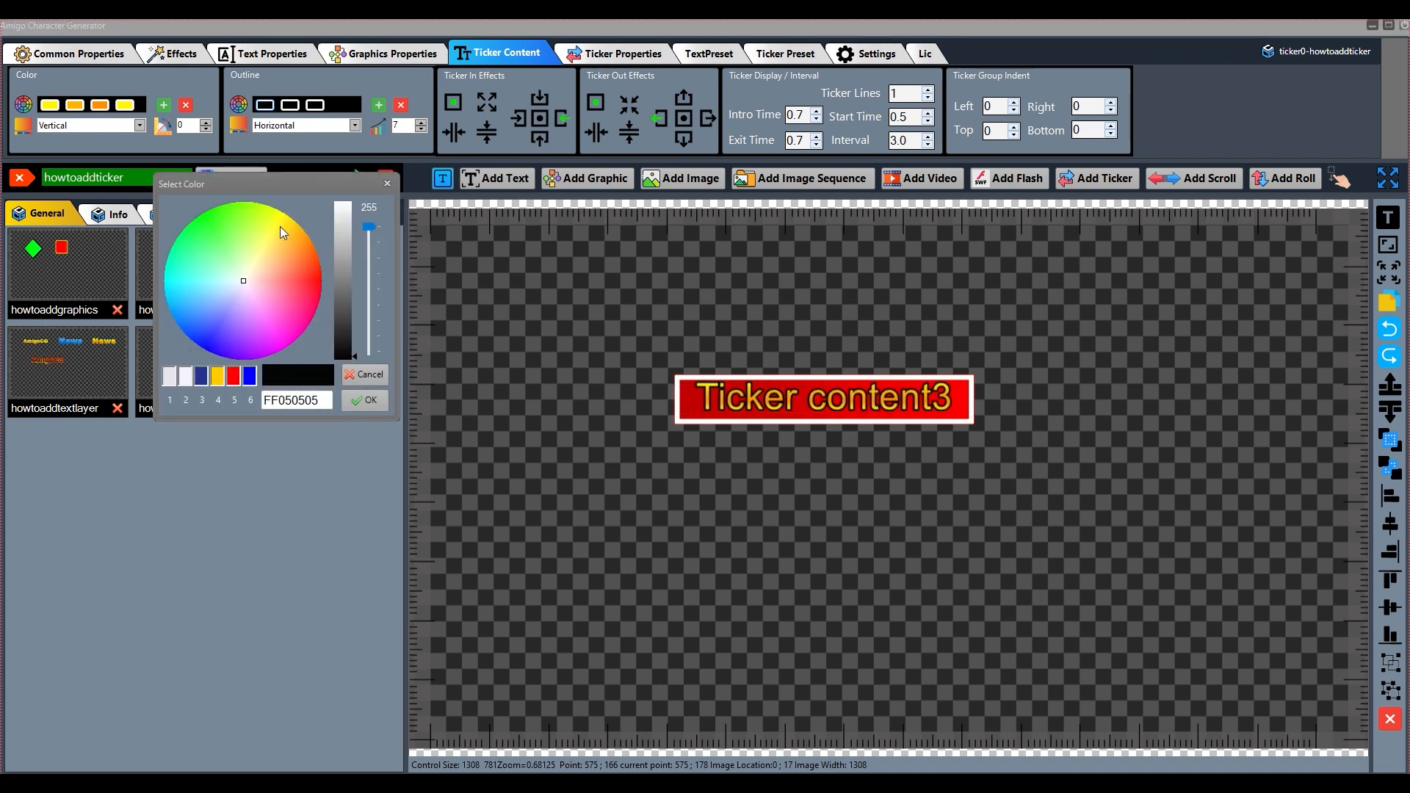
pyautogui.click(365, 401)
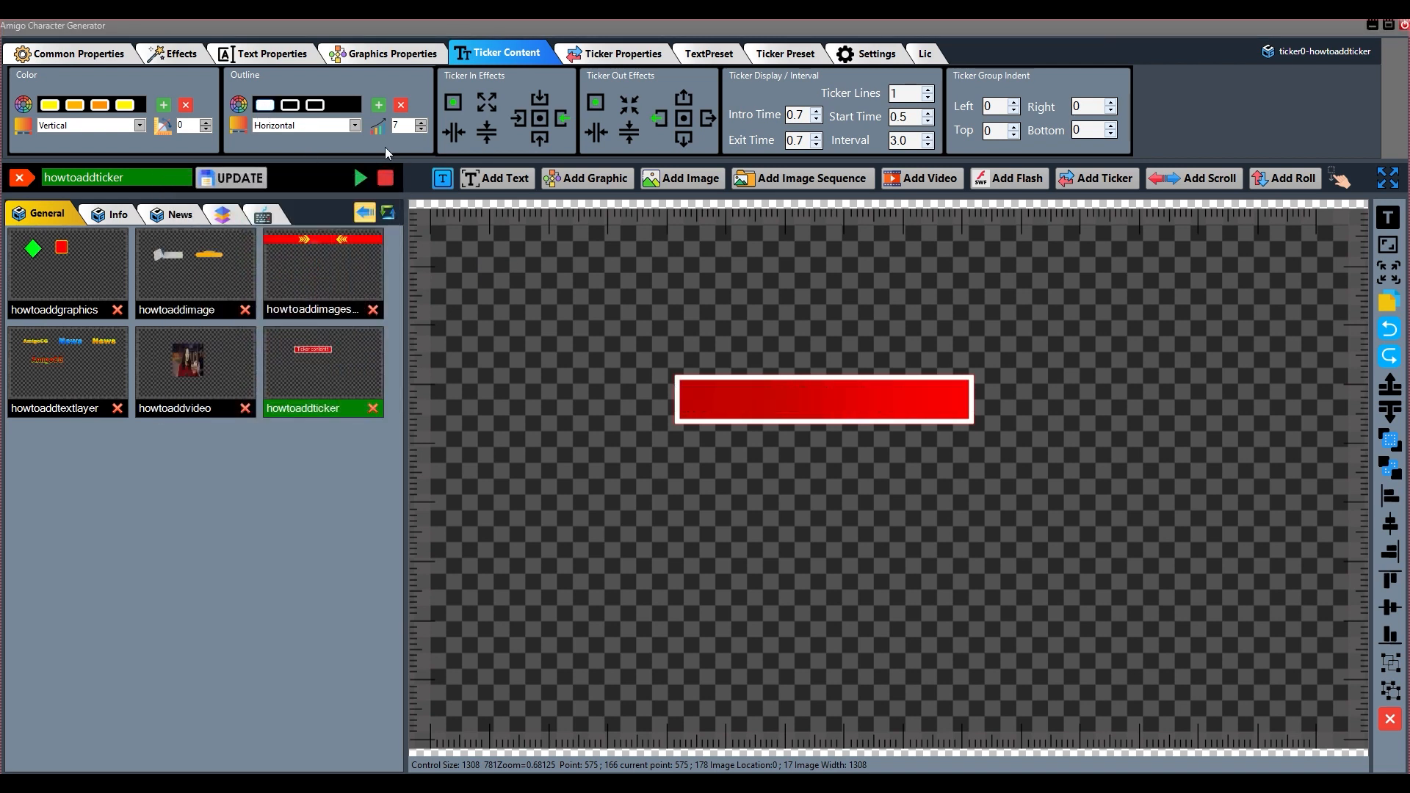
pyautogui.click(401, 105)
pyautogui.click(401, 105)
# Step: Update the howtoaddticker project and change the ticker text's single outline colour to a very dark shade
pyautogui.click(240, 179)
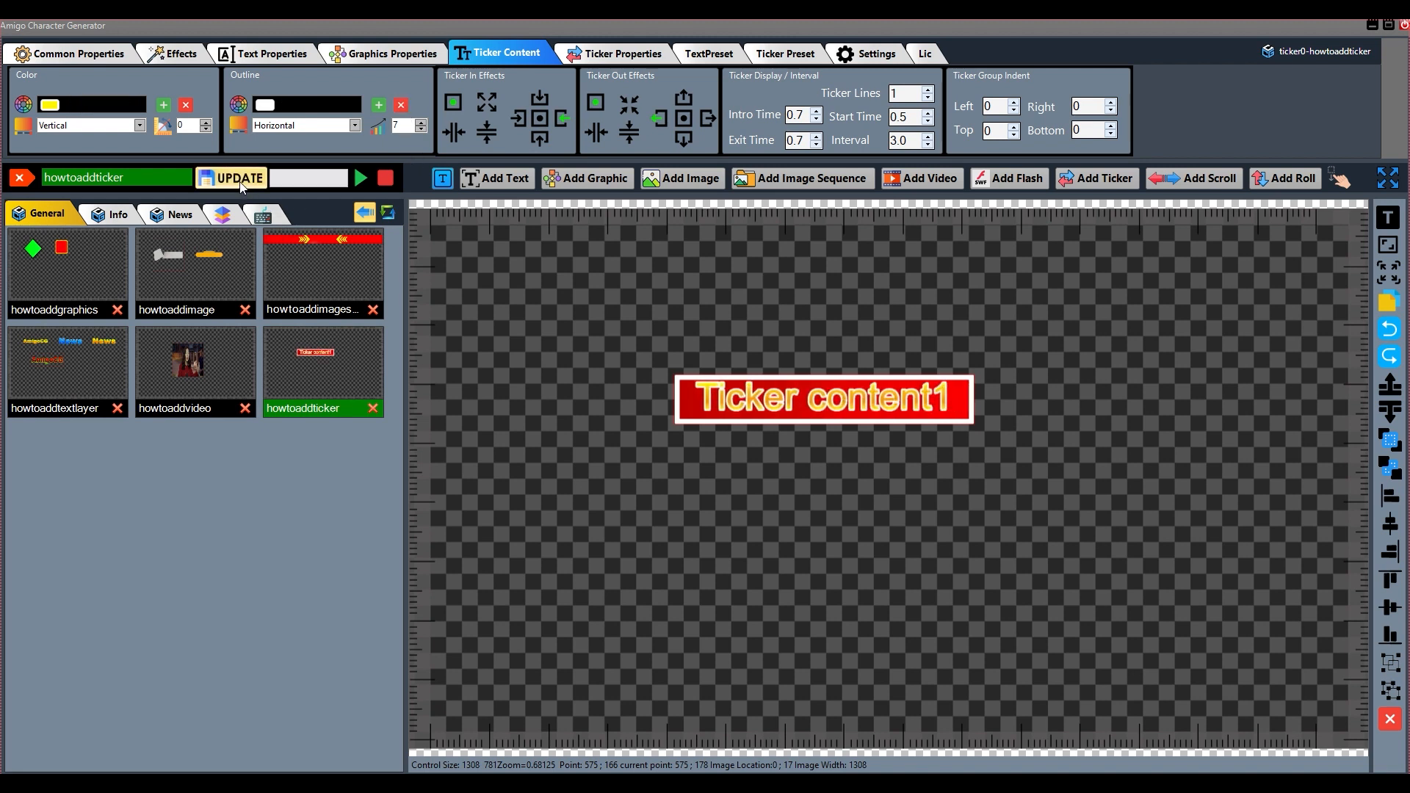
pyautogui.click(266, 105)
pyautogui.click(340, 291)
pyautogui.moveTo(366, 288); pyautogui.dragTo(379, 330)
pyautogui.click(388, 418)
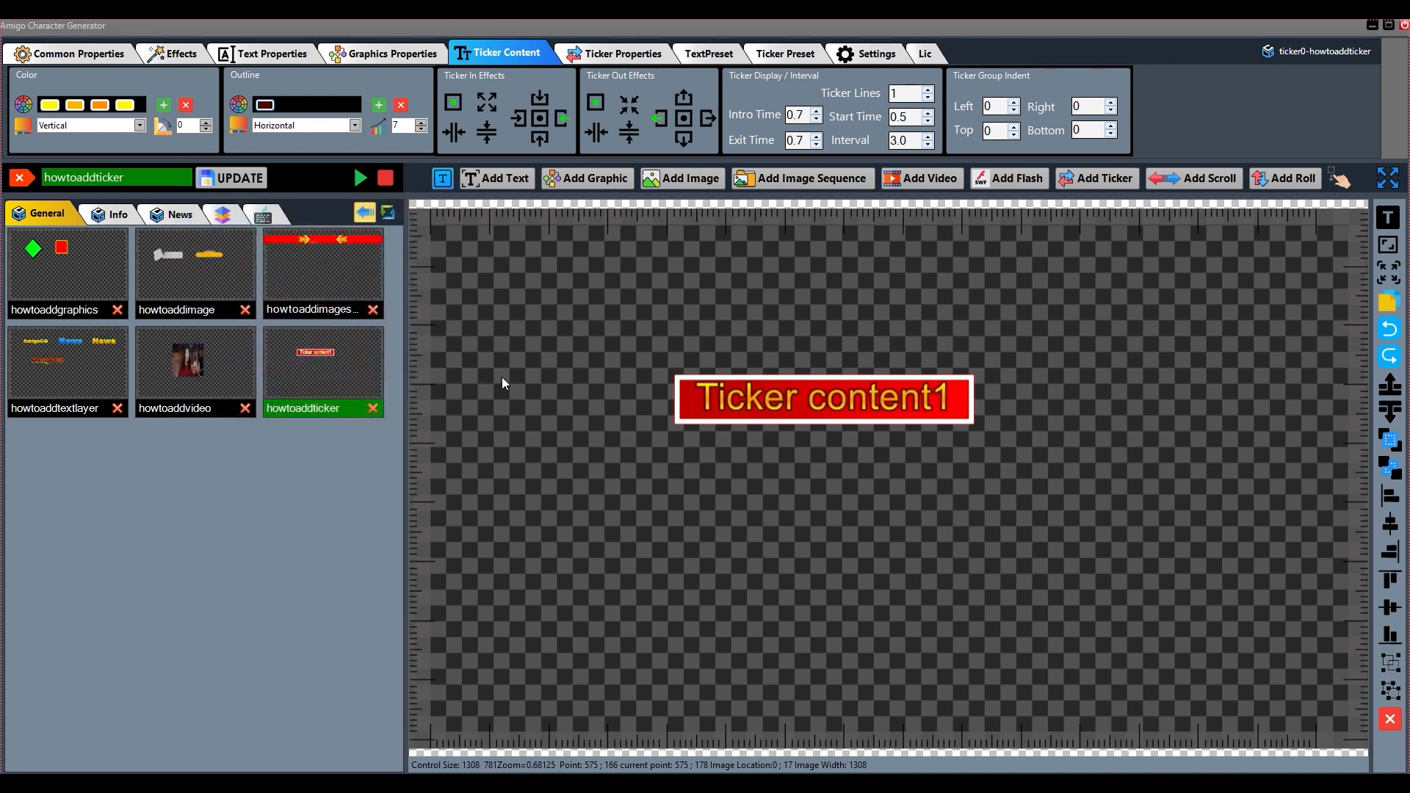
# Step: Set the ticker text's third gradient colour to yellow and the second to yellow FFFFF000
pyautogui.click(97, 104)
pyautogui.moveTo(151, 77); pyautogui.dragTo(148, 83)
pyautogui.click(231, 266)
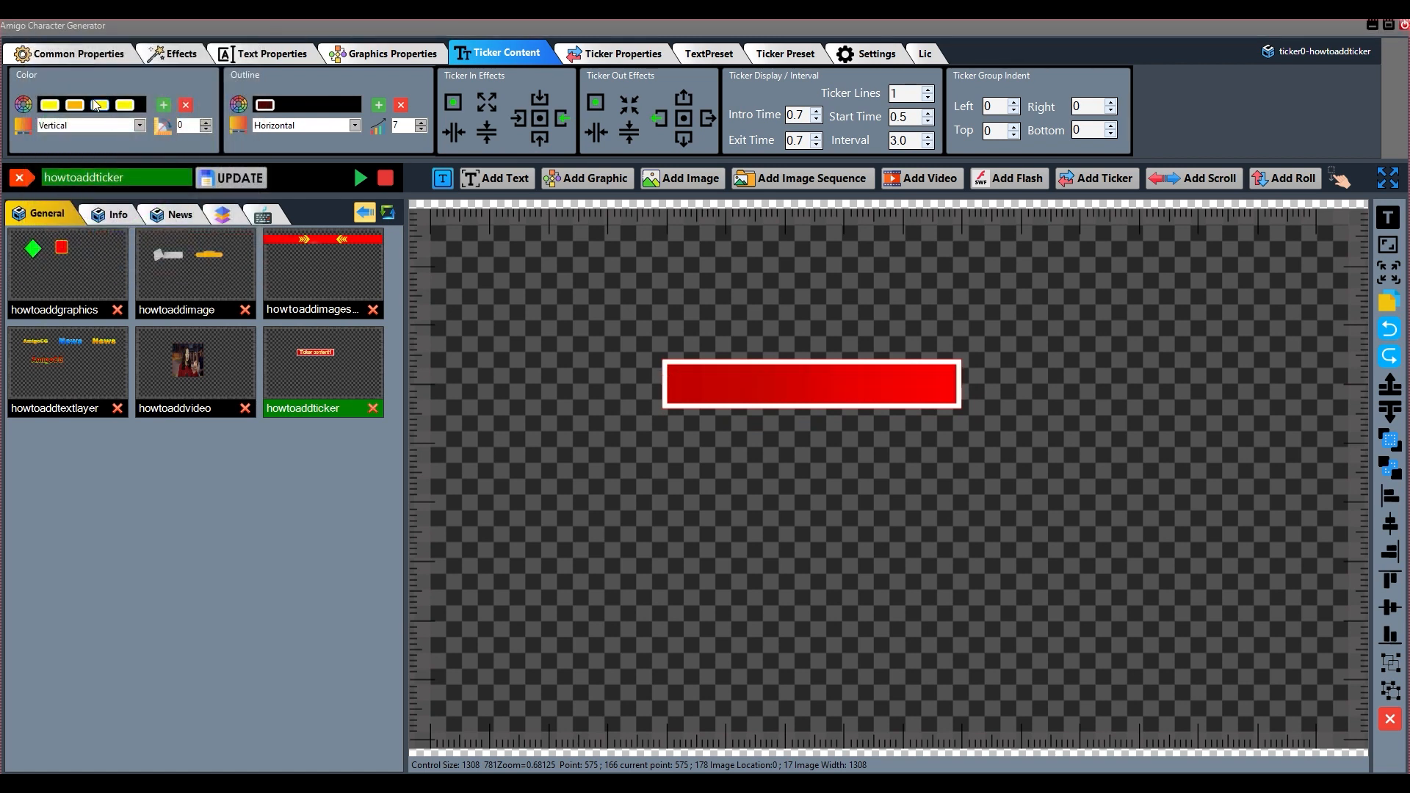
pyautogui.click(79, 107)
pyautogui.click(177, 91)
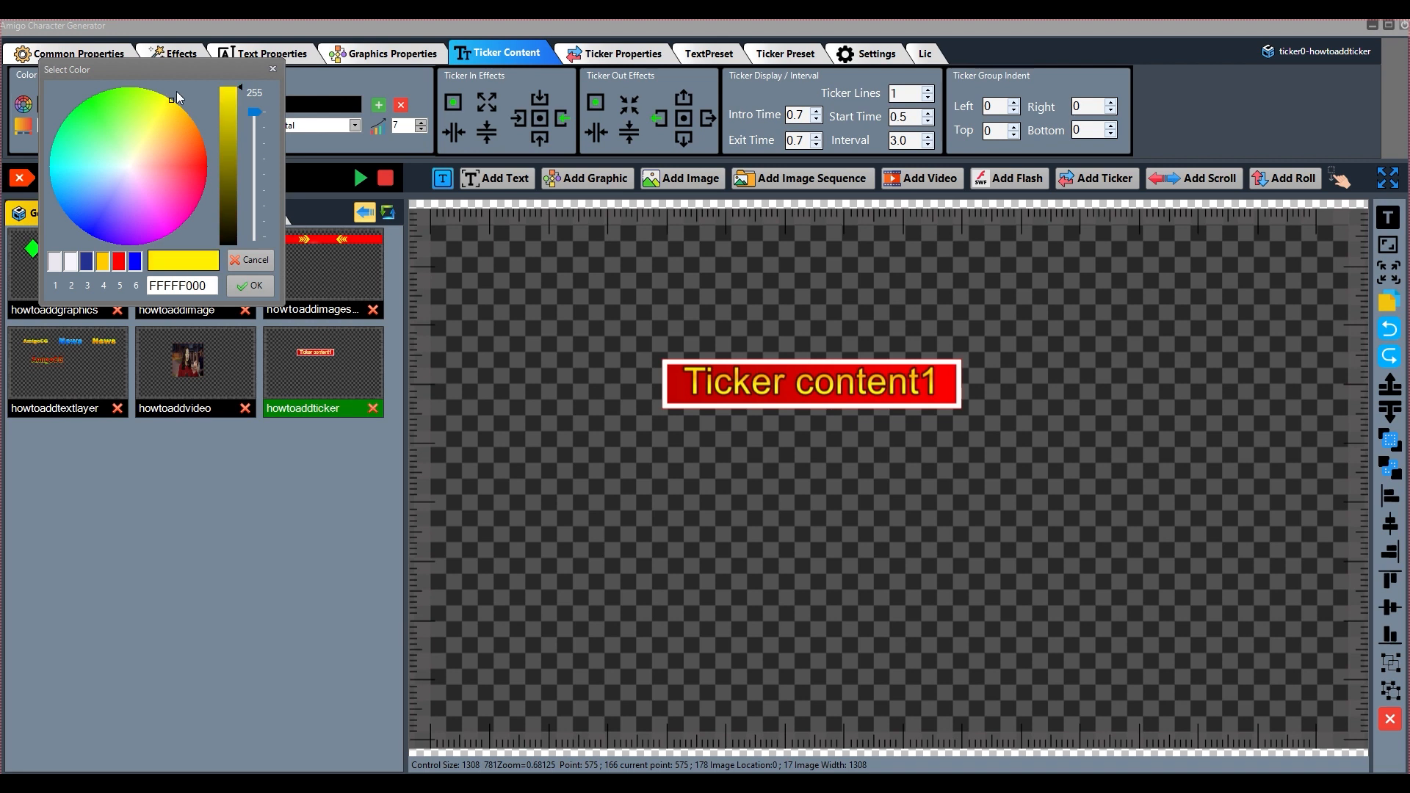
pyautogui.click(249, 287)
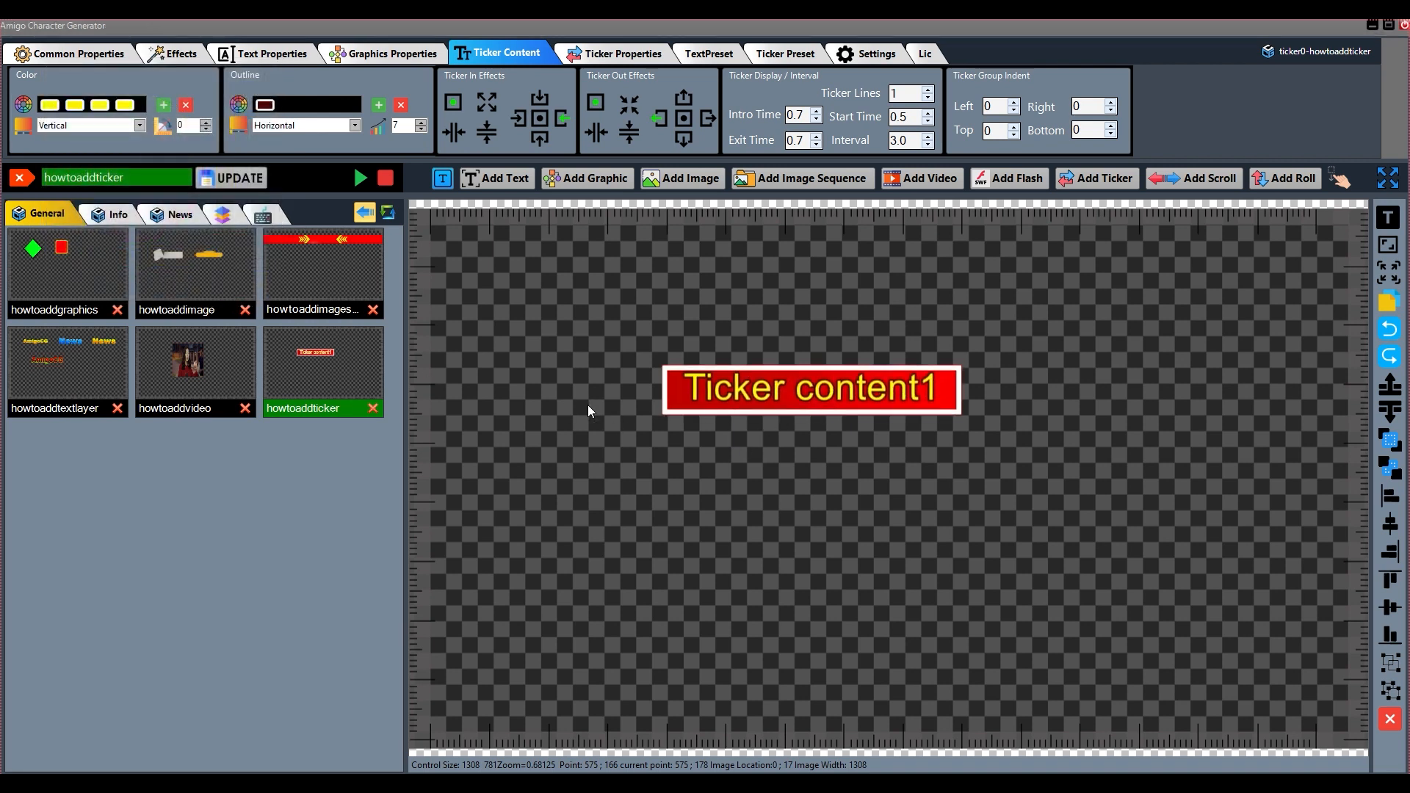
# Step: Make the ticker enter from the left and exit to the right with the horizontal in and out effects, and reload the howtoaddticker project
pyautogui.click(520, 120)
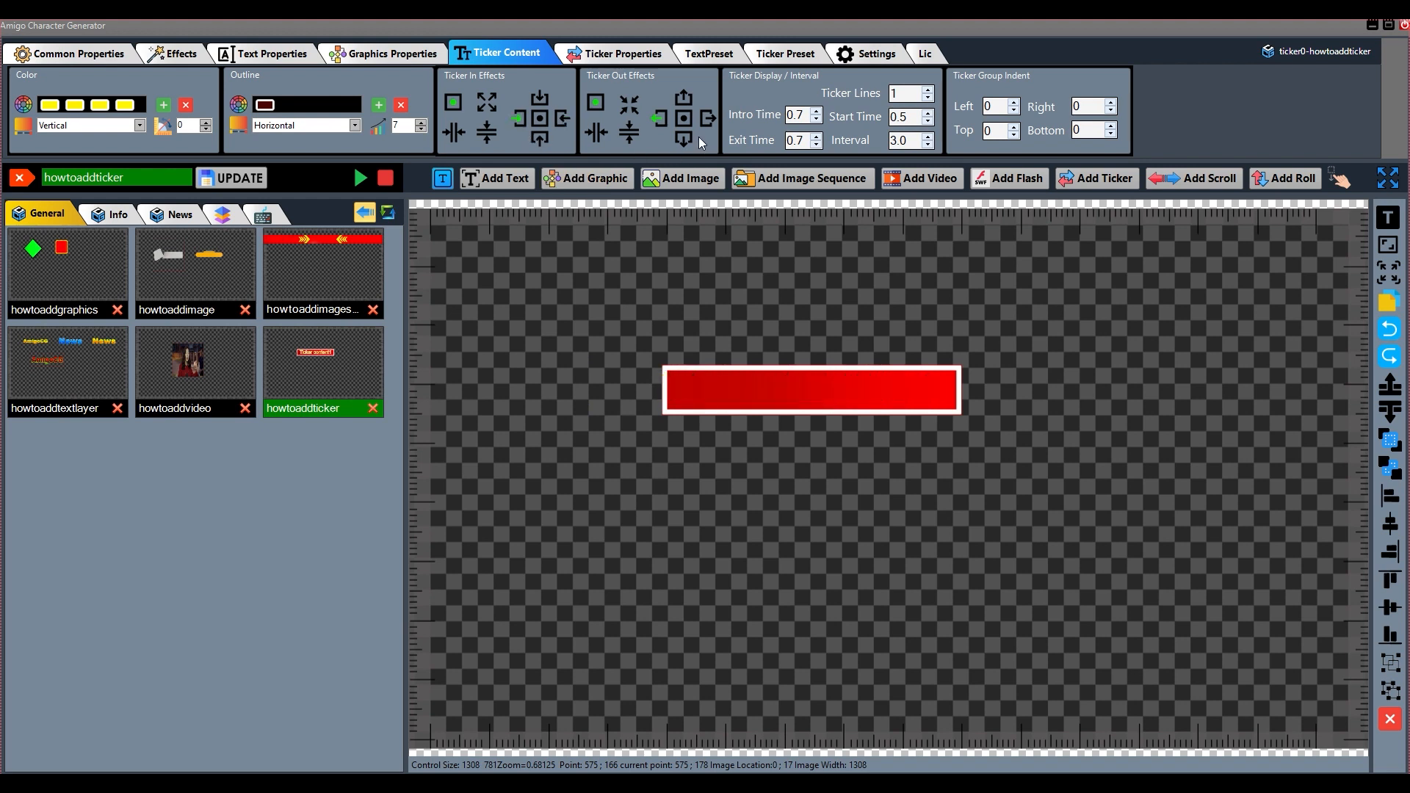
pyautogui.click(708, 120)
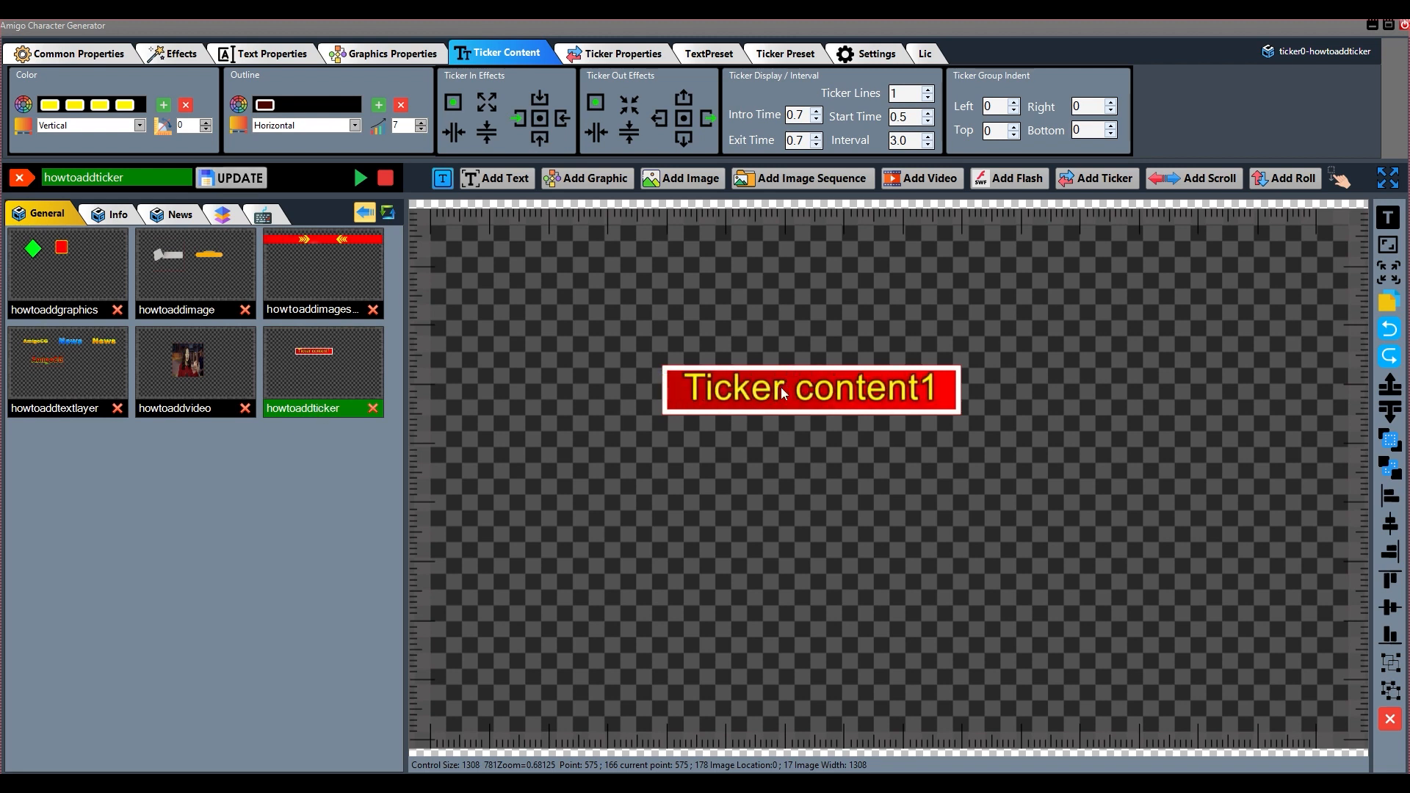
pyautogui.click(455, 131)
pyautogui.click(598, 134)
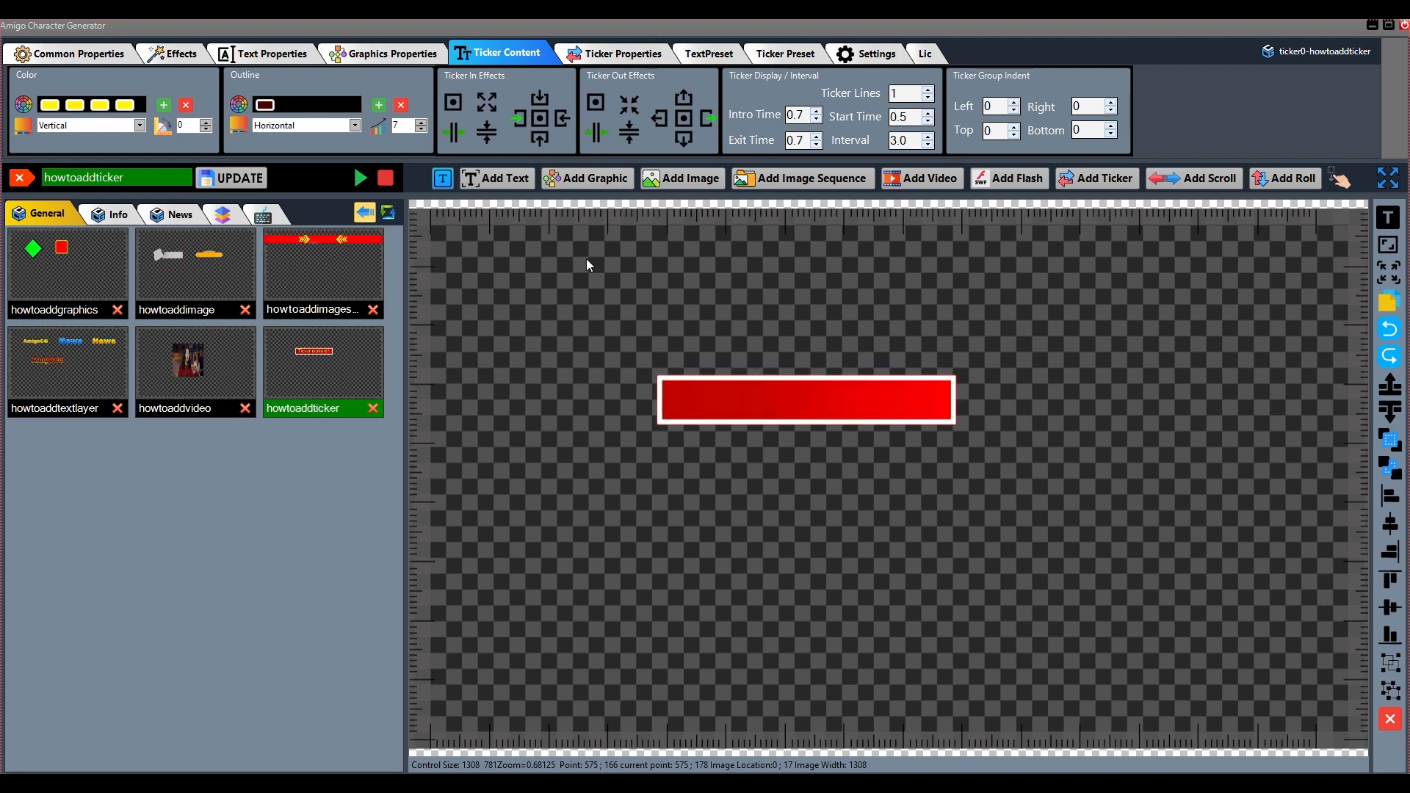
pyautogui.click(305, 408)
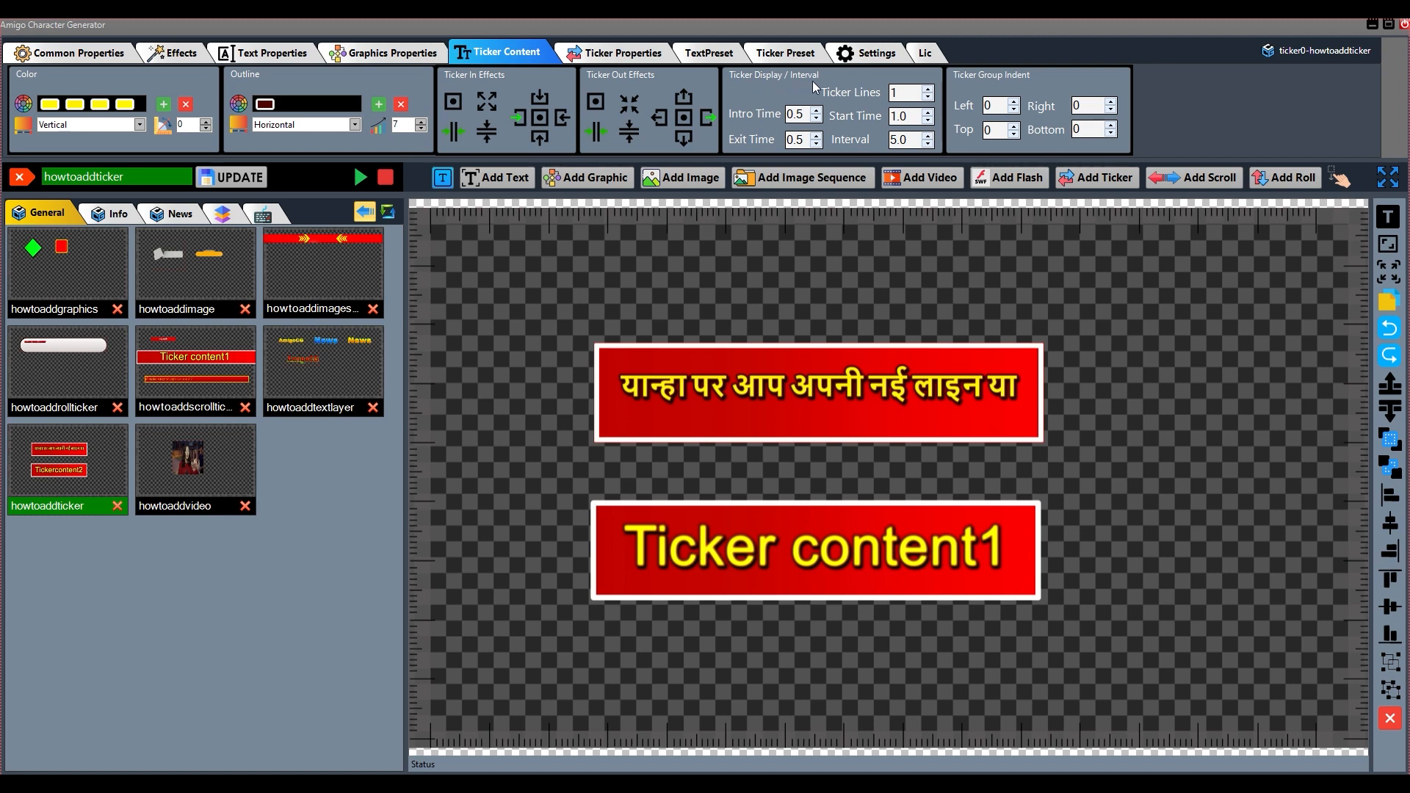
# Step: Try Ticker Lines at 2 and return it to 1, and step the Intro Time around and back to 0.5
pyautogui.click(929, 88)
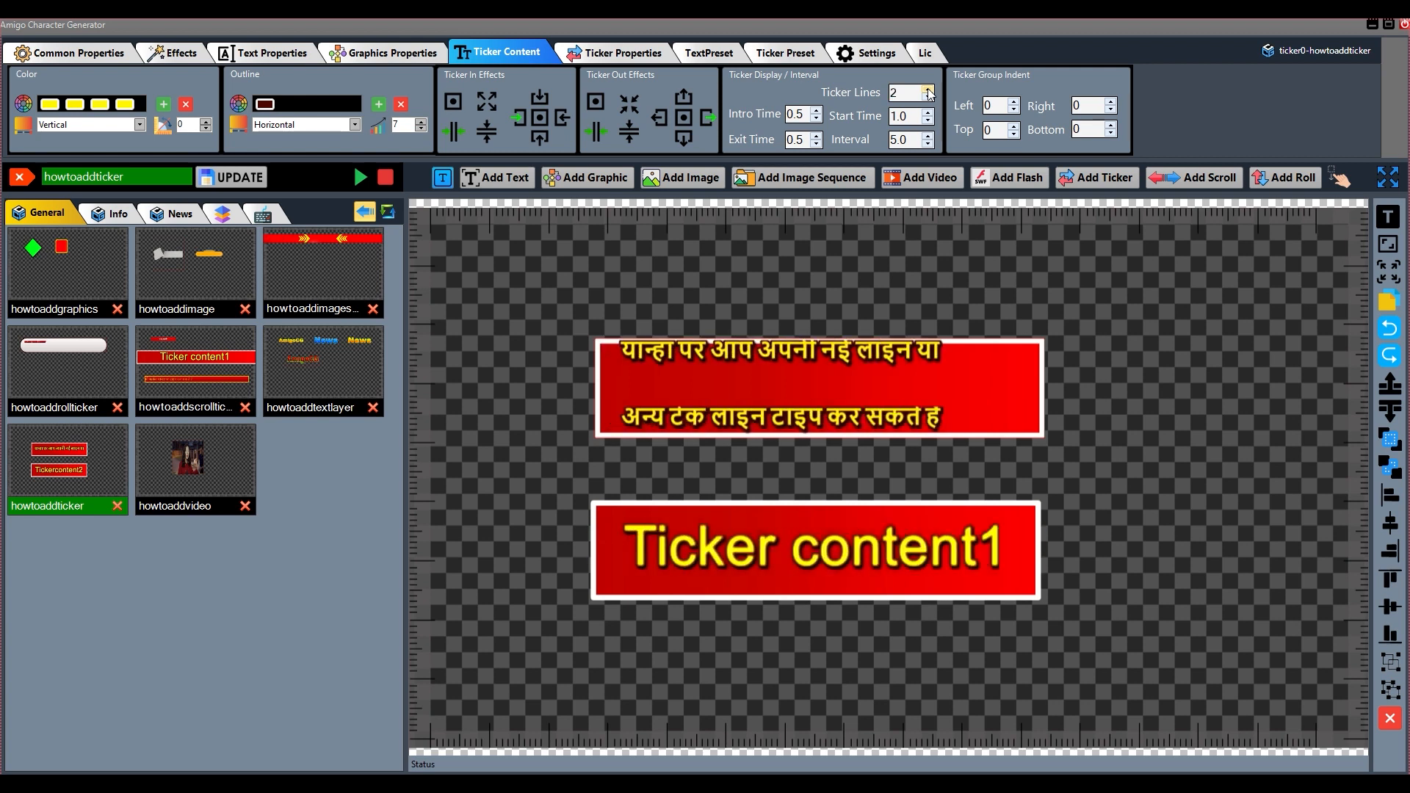
pyautogui.click(929, 100)
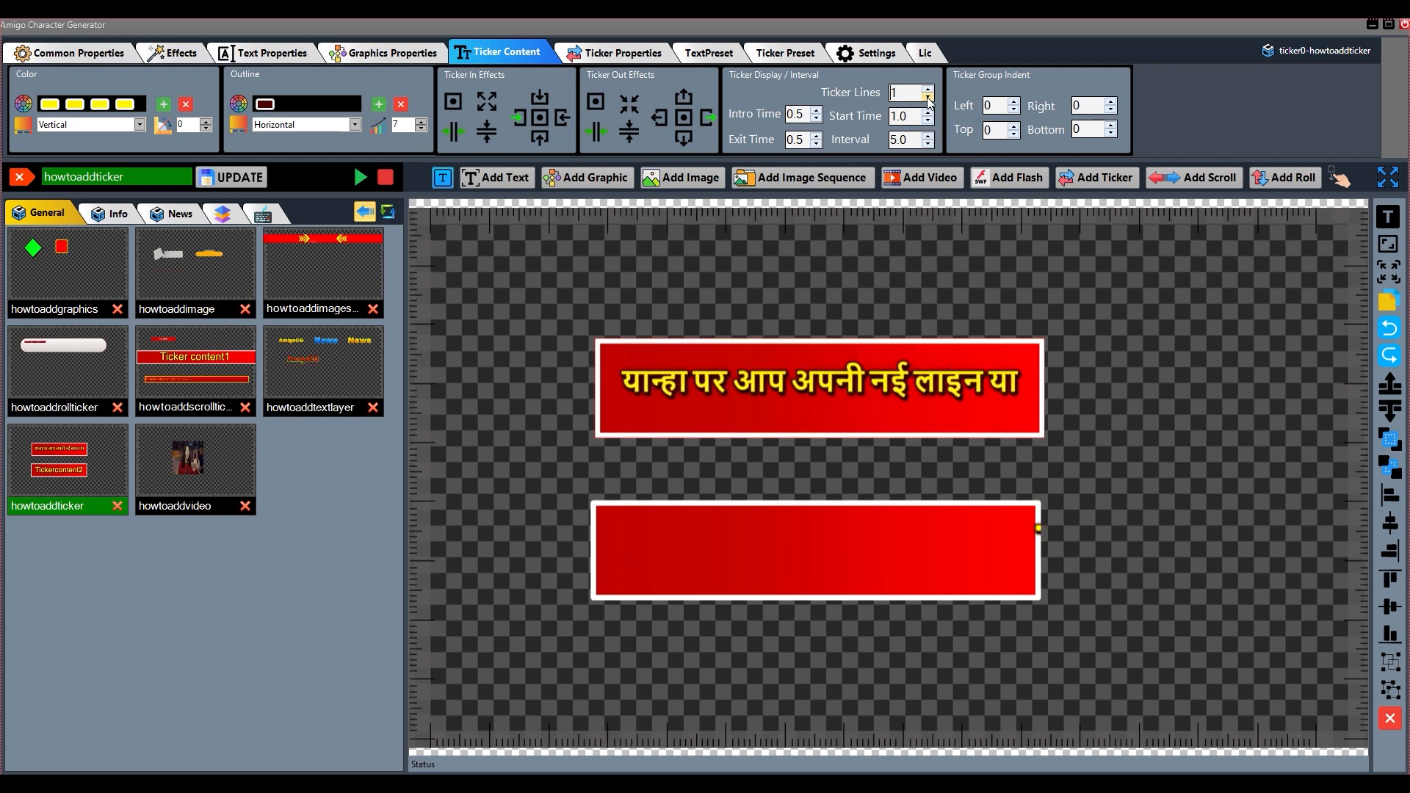
pyautogui.doubleClick(787, 114)
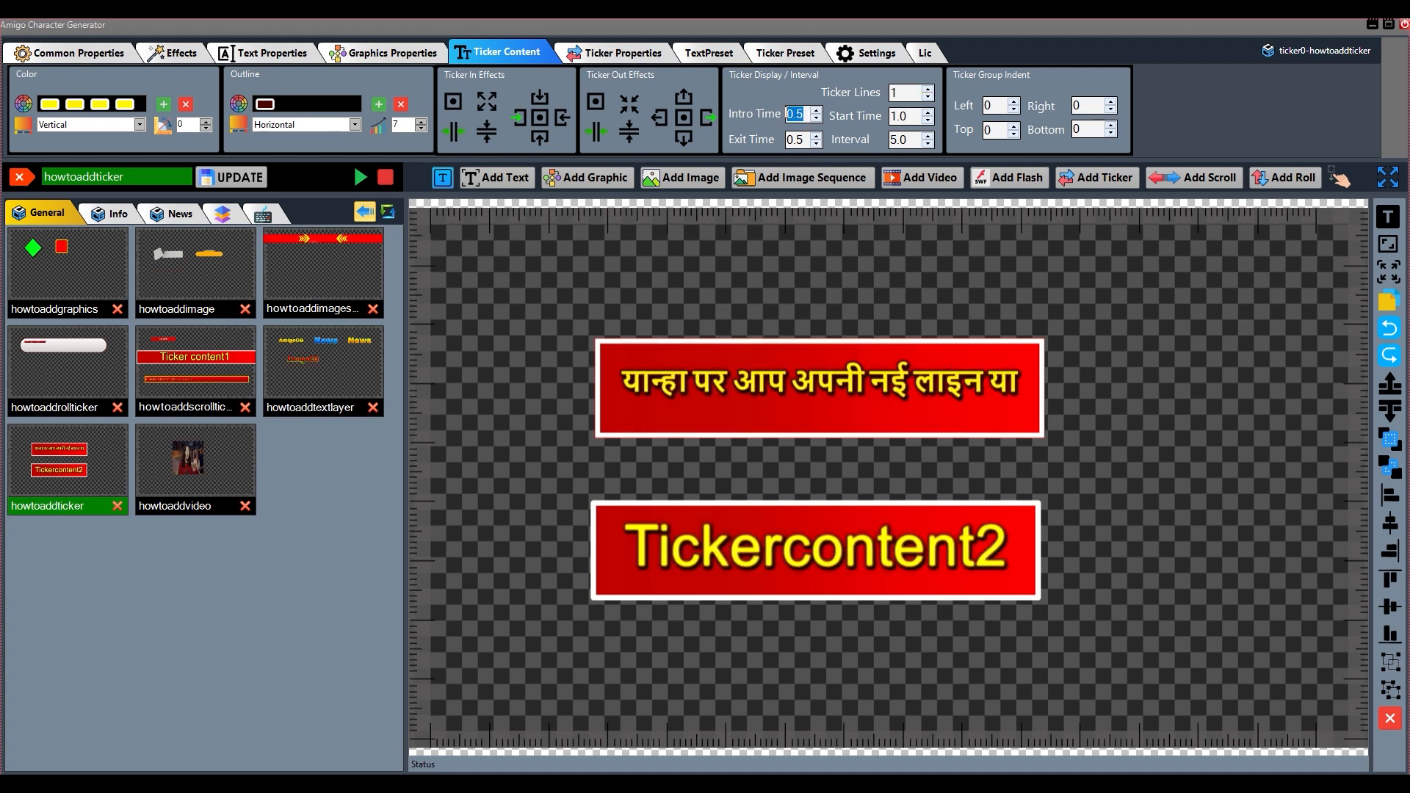
pyautogui.click(816, 111)
pyautogui.click(815, 119)
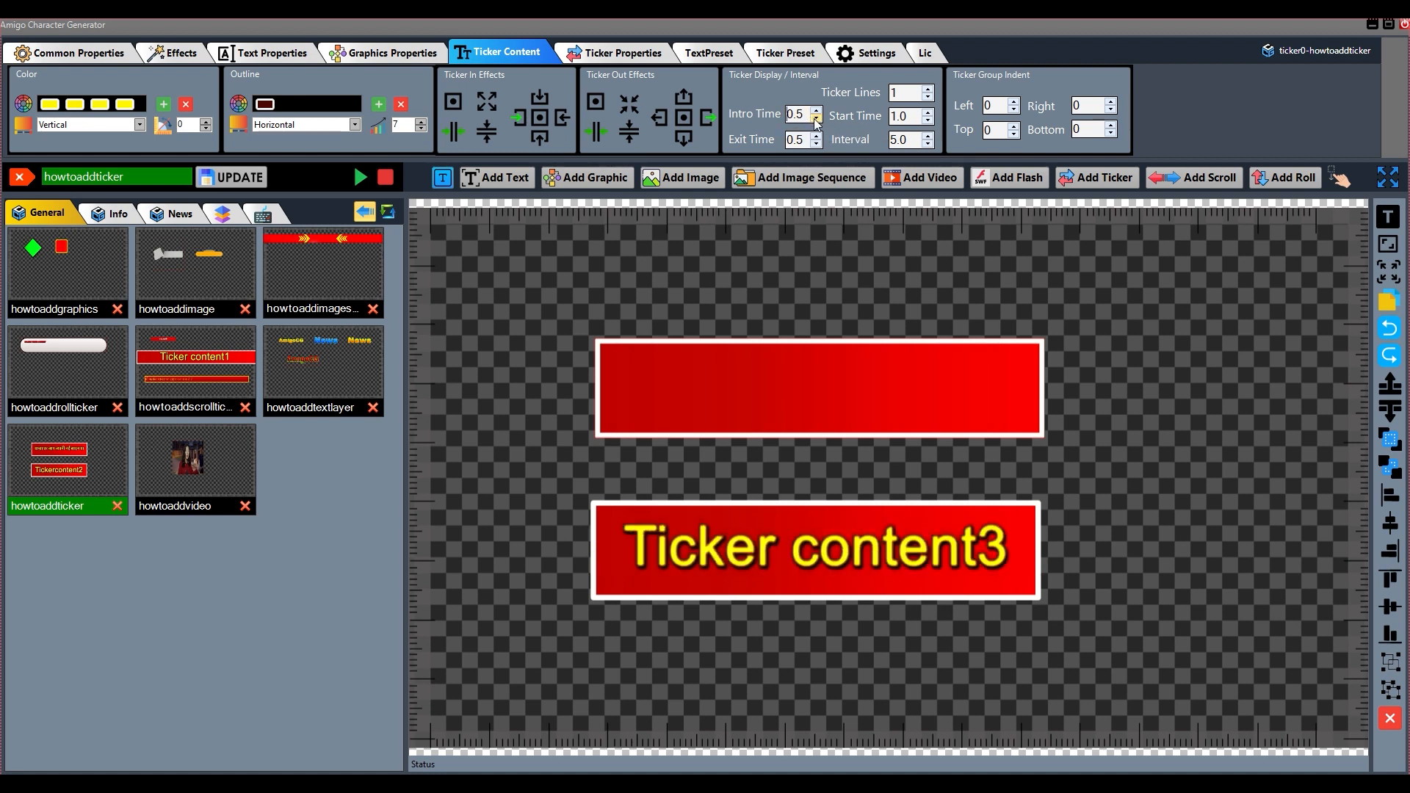
pyautogui.click(816, 112)
pyautogui.click(816, 120)
pyautogui.click(816, 119)
pyautogui.click(816, 120)
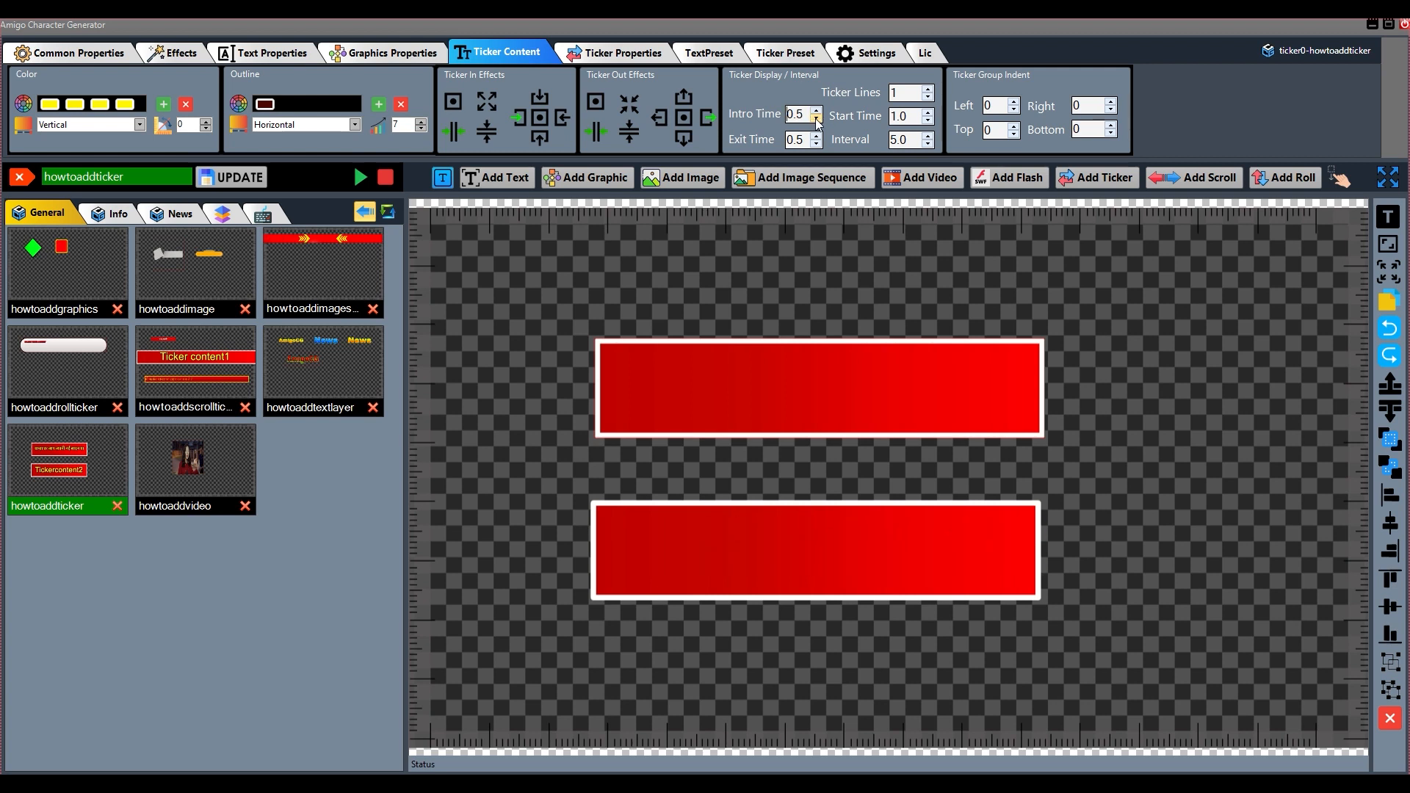
# Step: Try an Exit Time of 0.6 for the ticker and return it to 0.5
pyautogui.moveTo(808, 139); pyautogui.dragTo(788, 140)
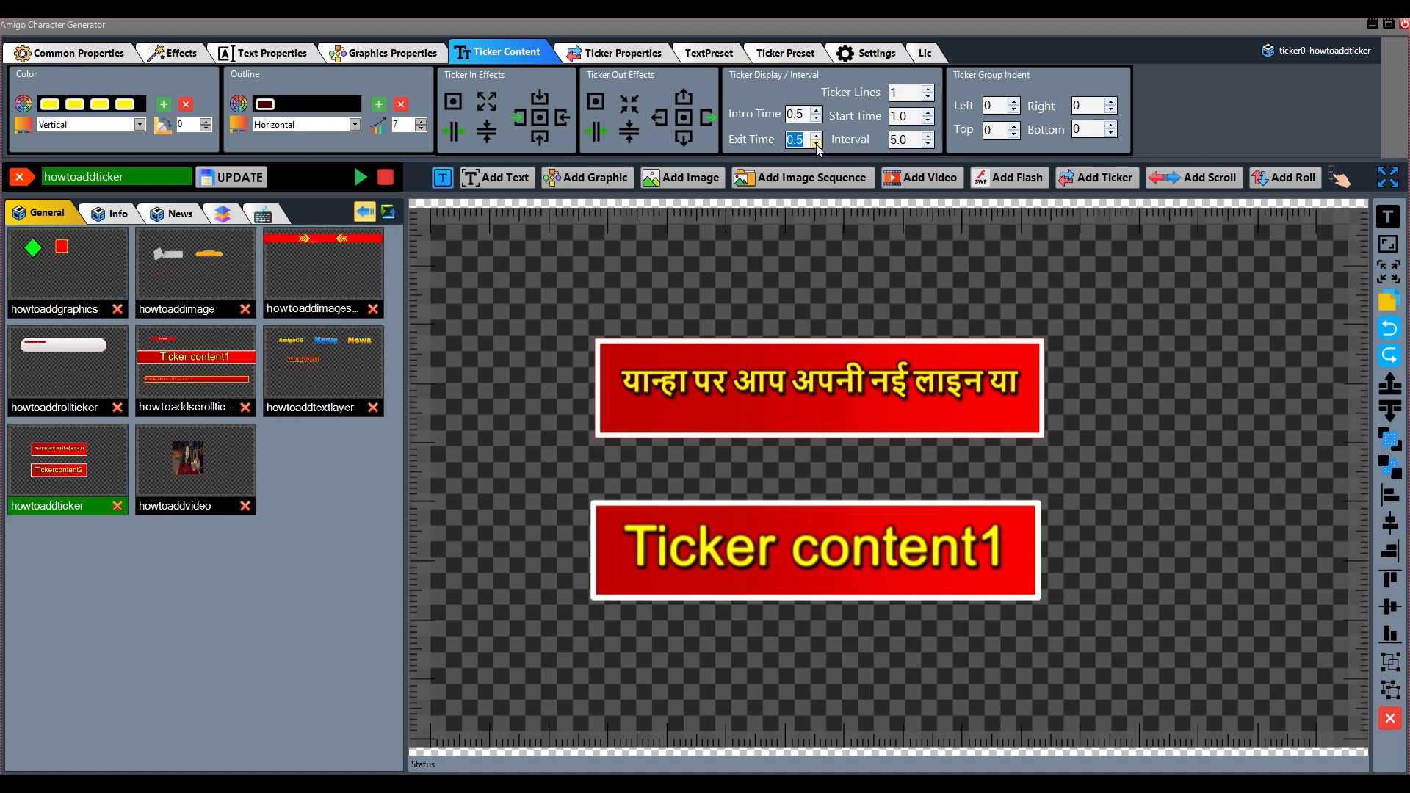
pyautogui.click(817, 136)
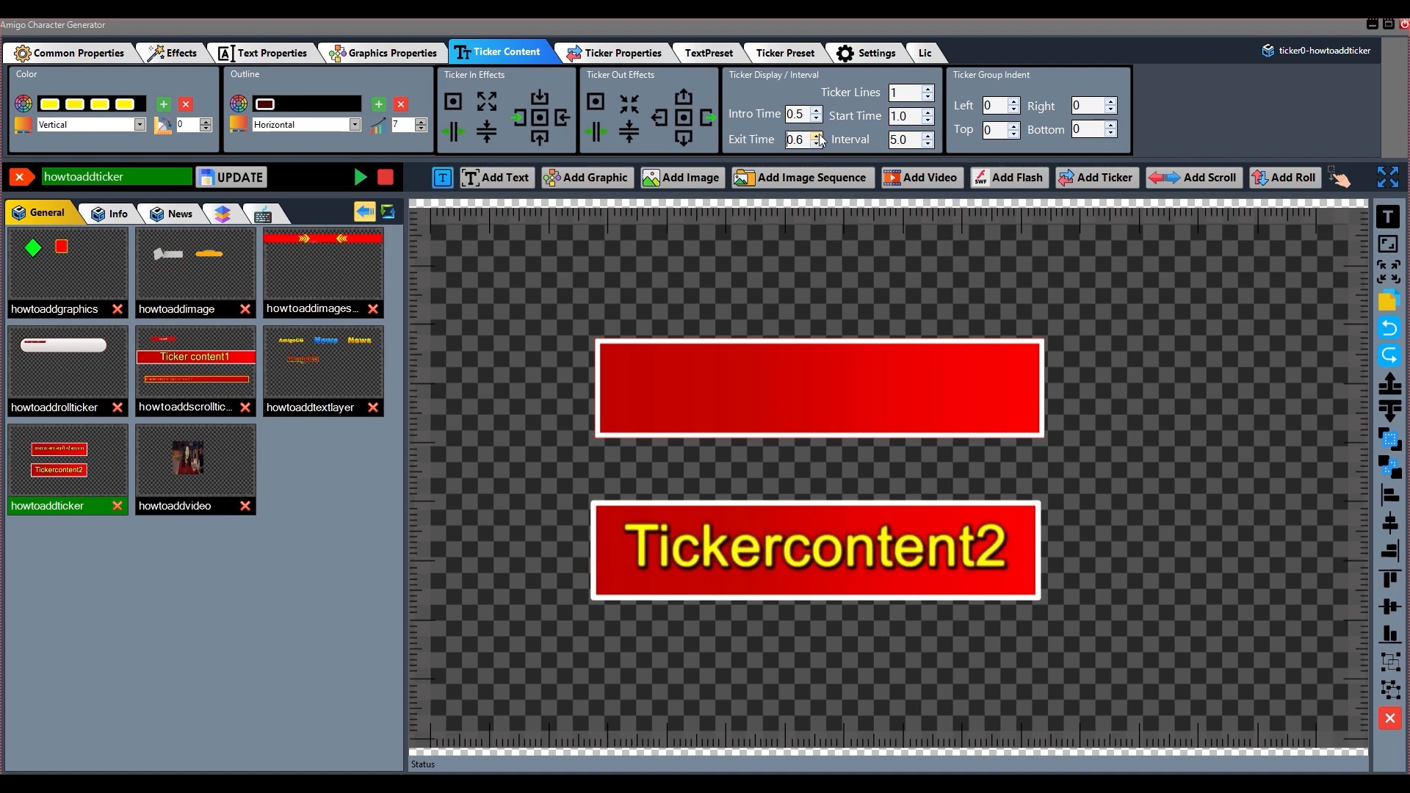
pyautogui.click(816, 136)
# Step: Try different Start Time values for the ticker, including 0.9, and return it to 1.0
pyautogui.click(897, 116)
pyautogui.moveTo(897, 116); pyautogui.dragTo(885, 123)
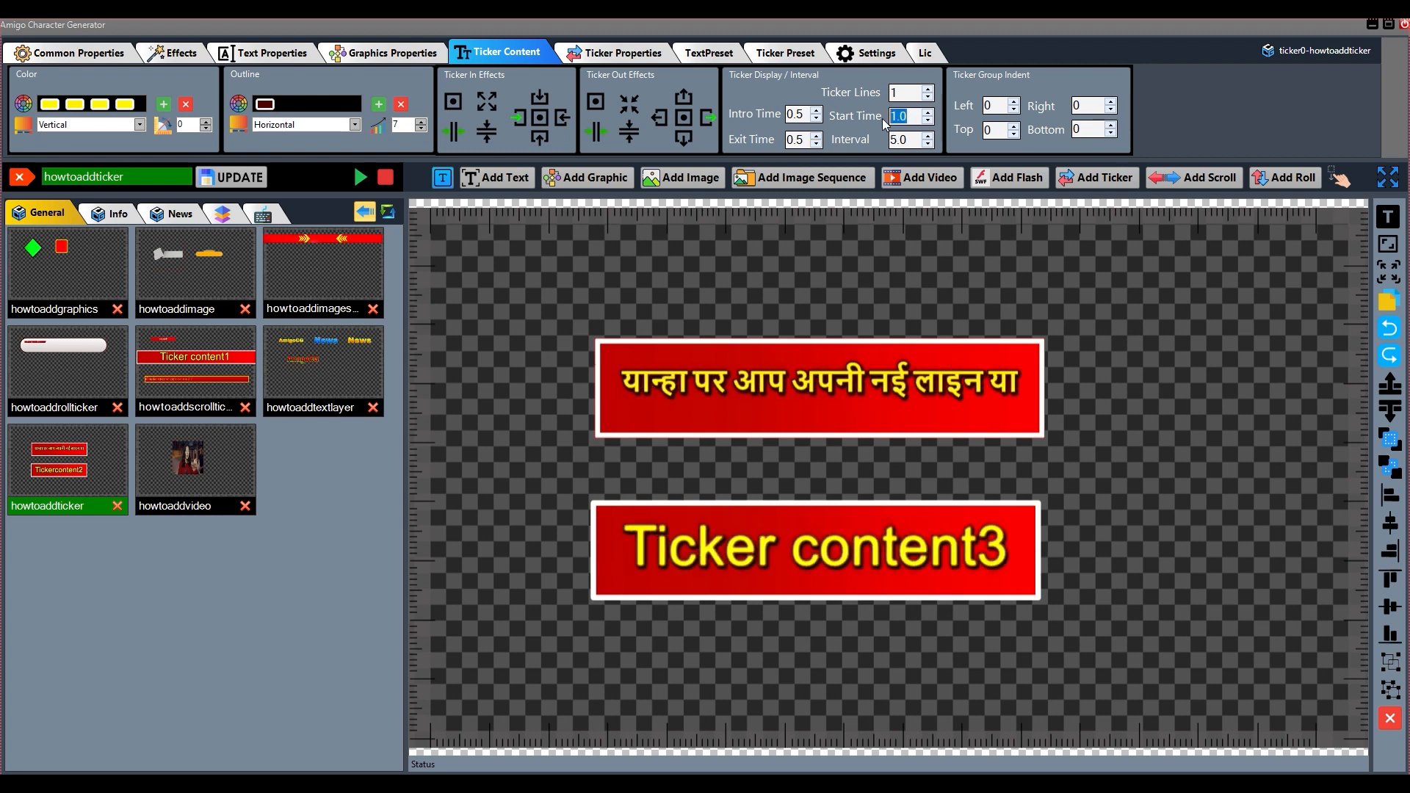
pyautogui.click(927, 113)
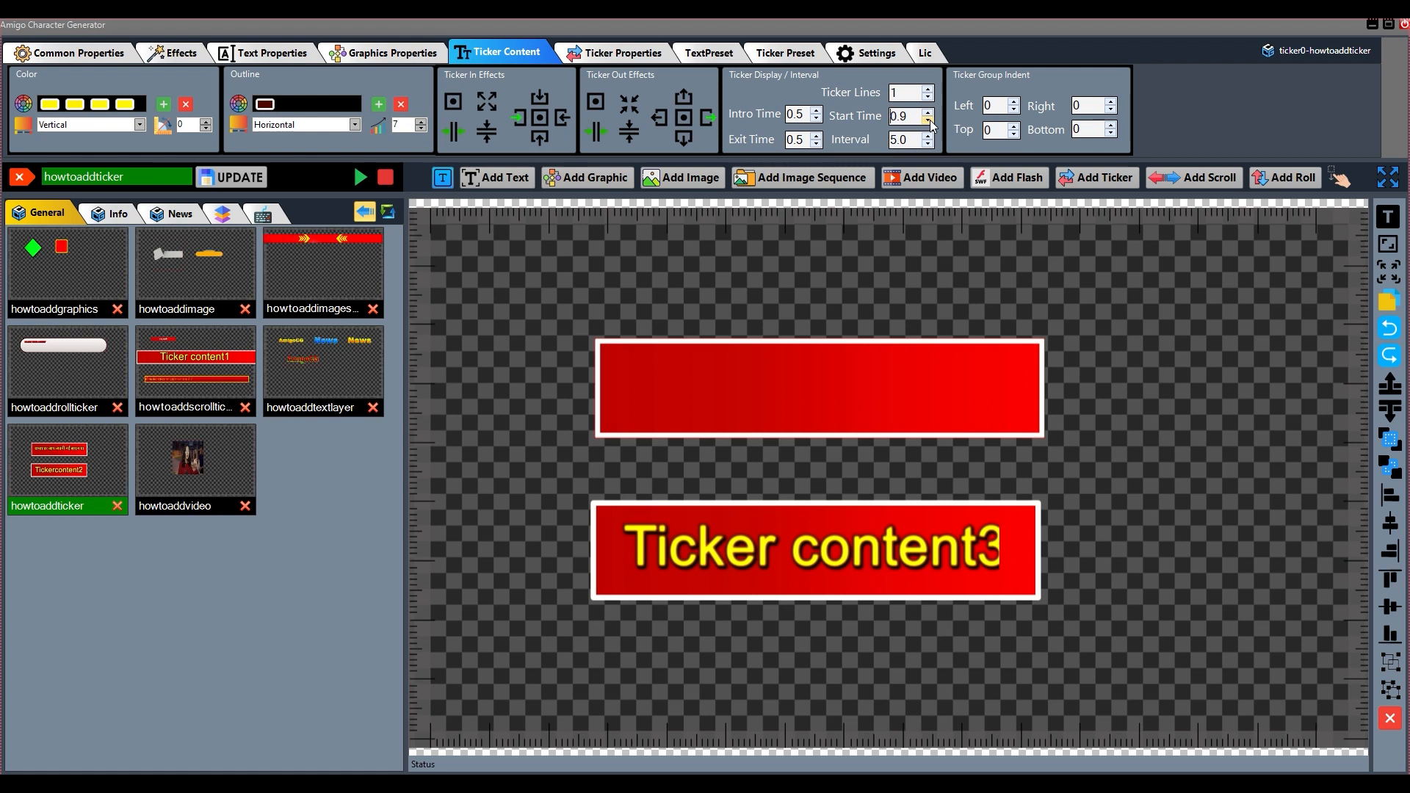
pyautogui.click(928, 122)
pyautogui.click(928, 122)
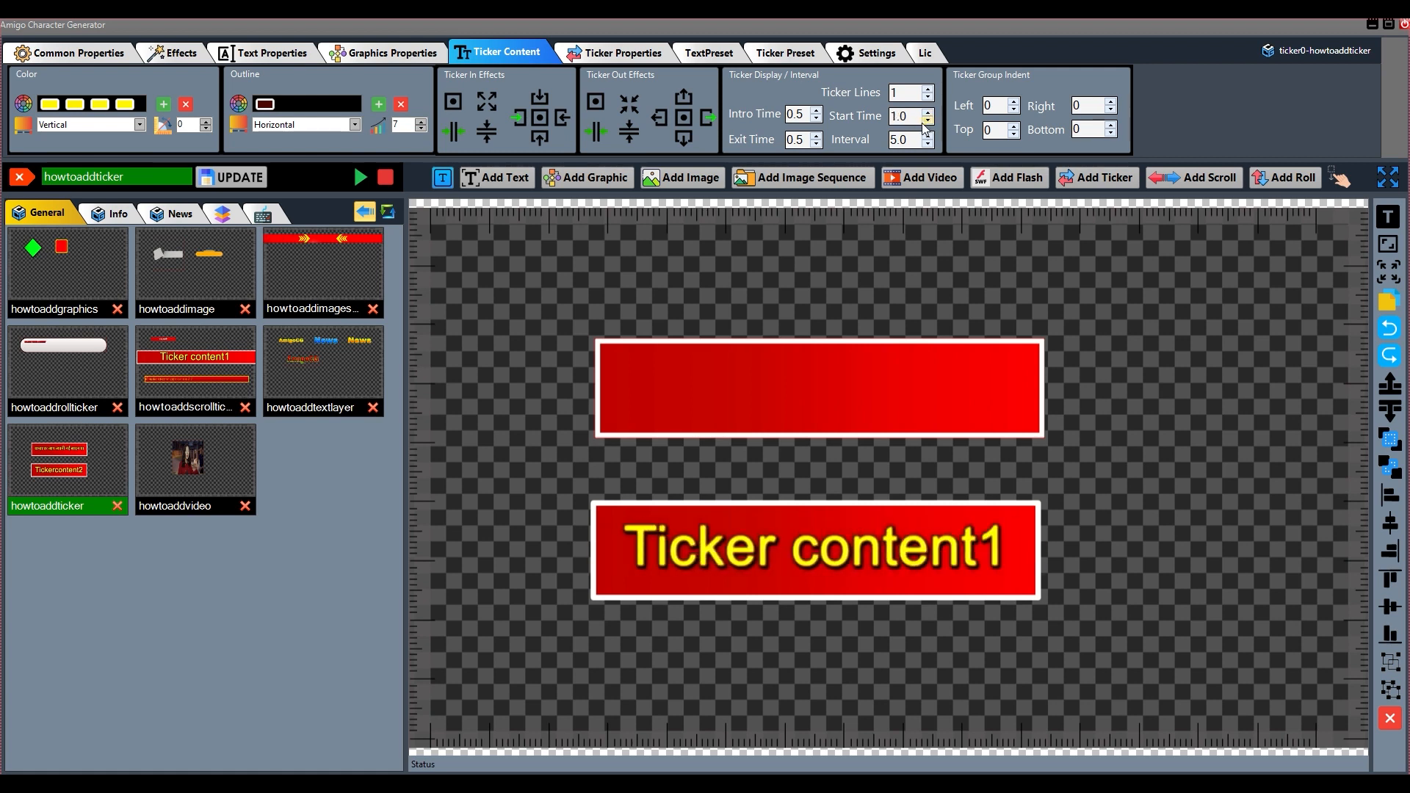
# Step: Set the ticker's Interval to 5.0, and update and reopen the howtoaddticker project
pyautogui.moveTo(910, 139); pyautogui.dragTo(889, 140)
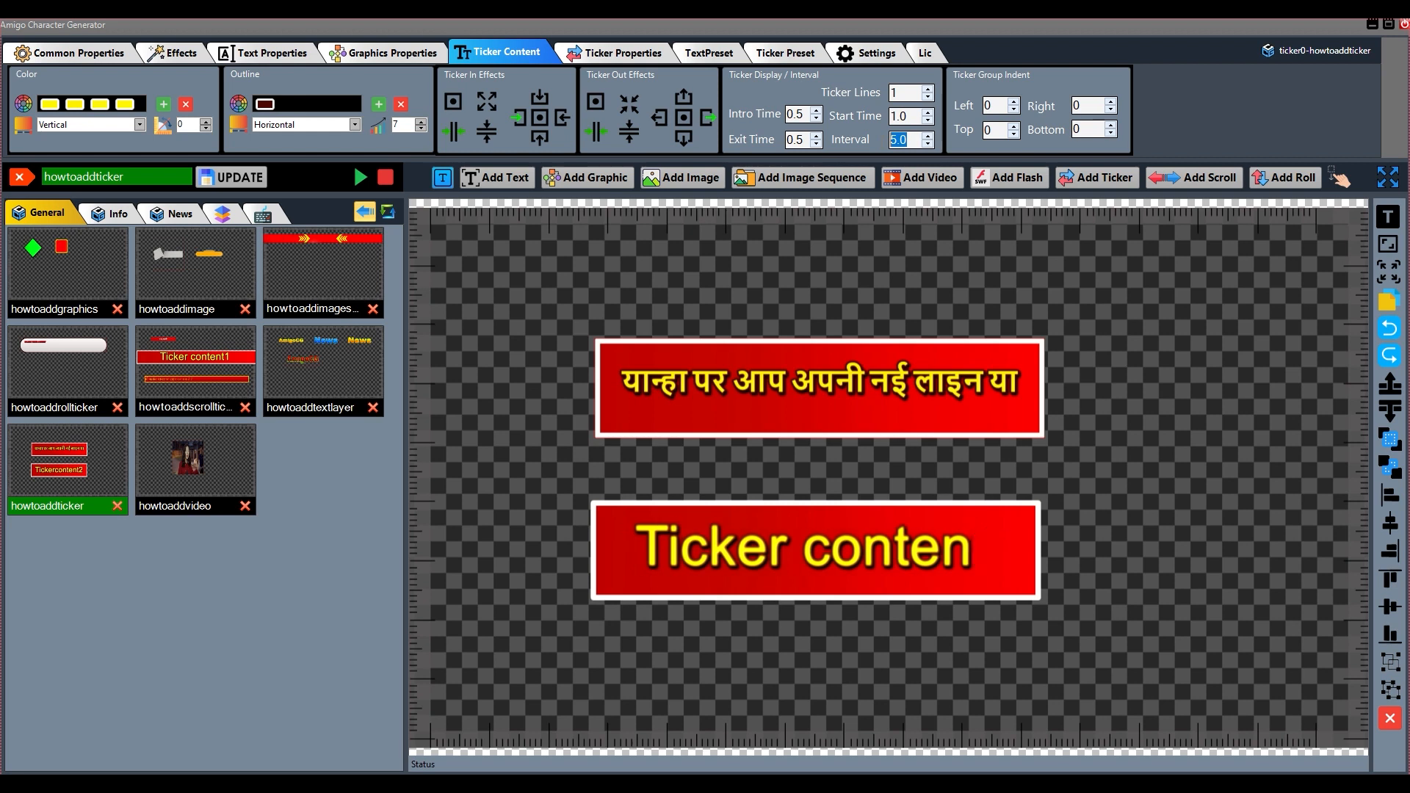
pyautogui.click(929, 142)
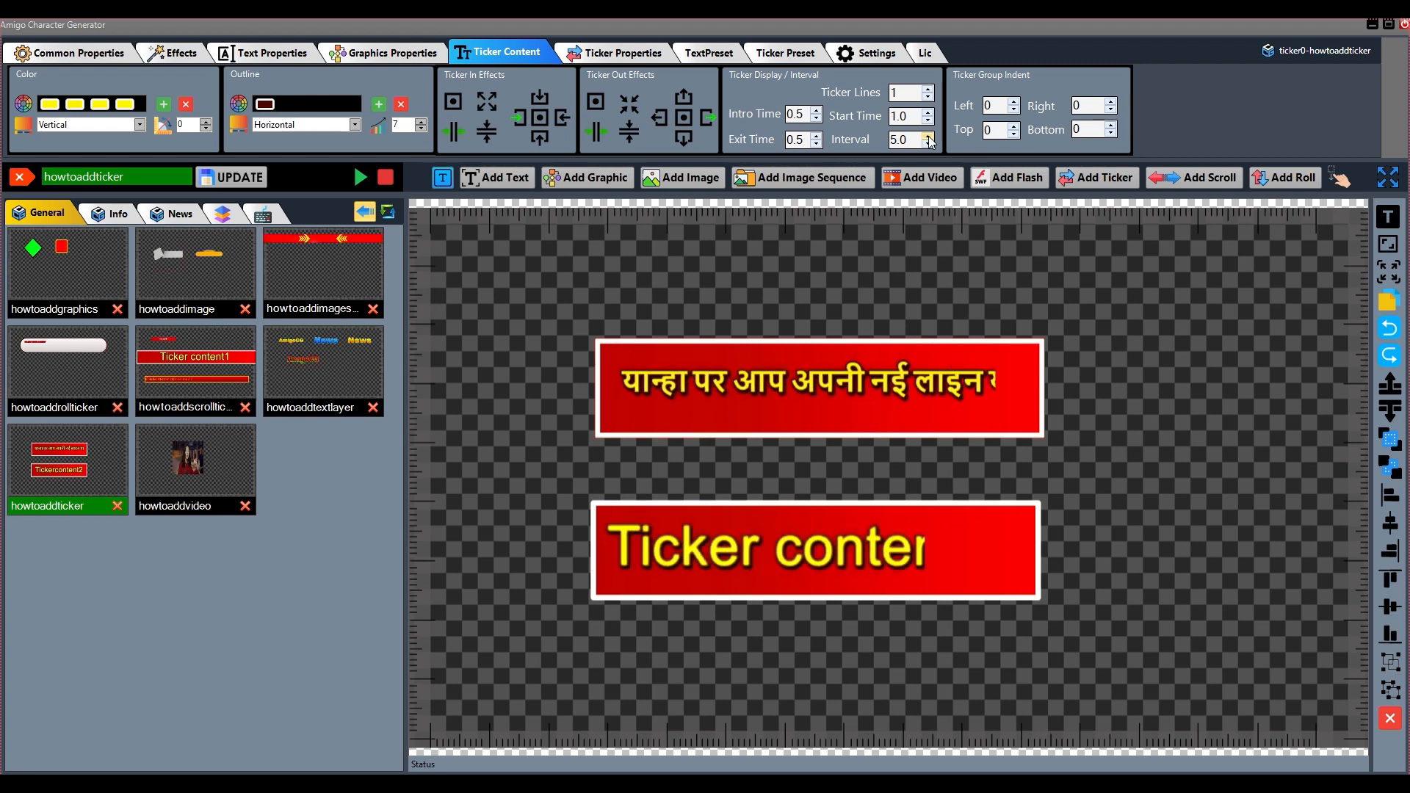
pyautogui.click(231, 177)
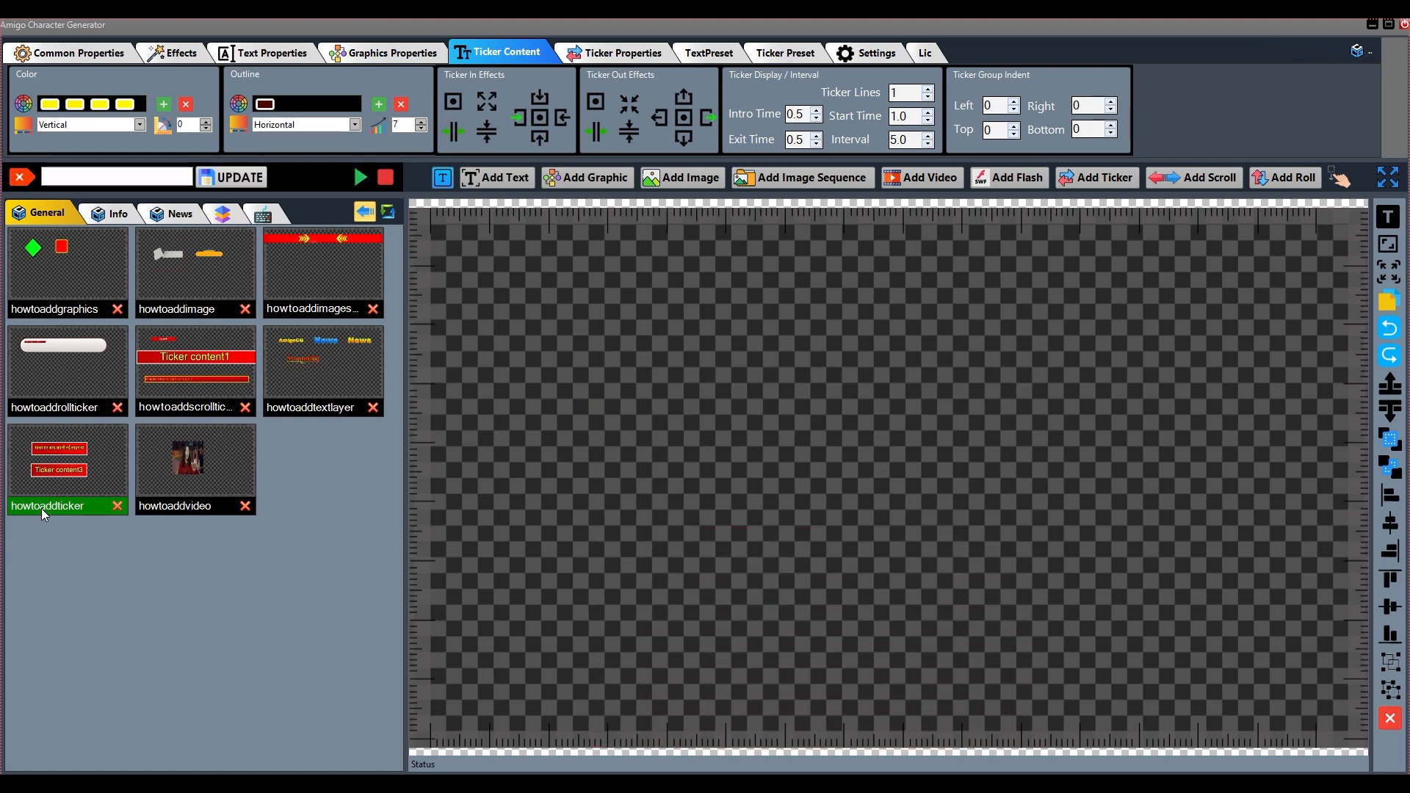
pyautogui.click(41, 508)
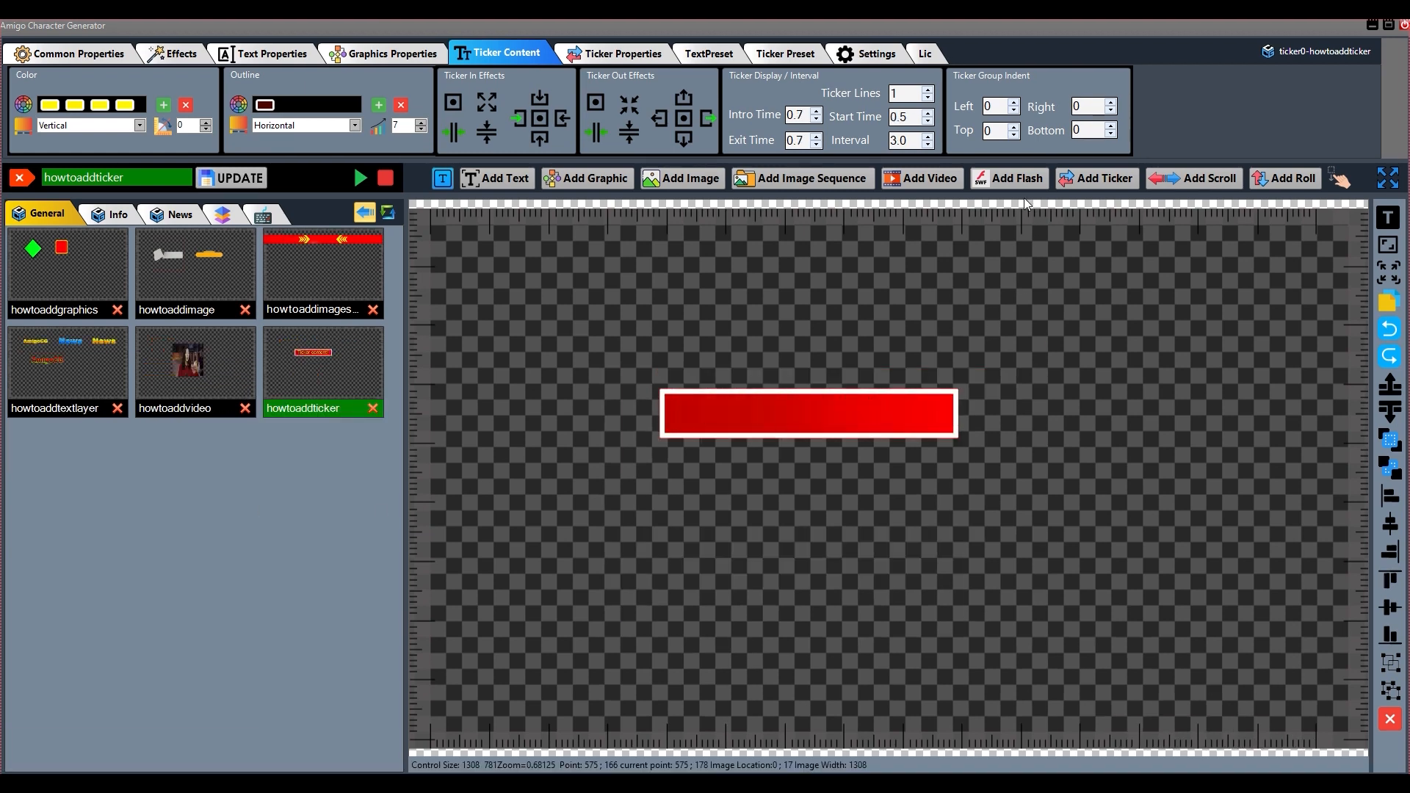
# Step: Try a left Ticker Group Indent of 50 and return it to 0
pyautogui.doubleClick(1001, 109)
pyautogui.write('50')
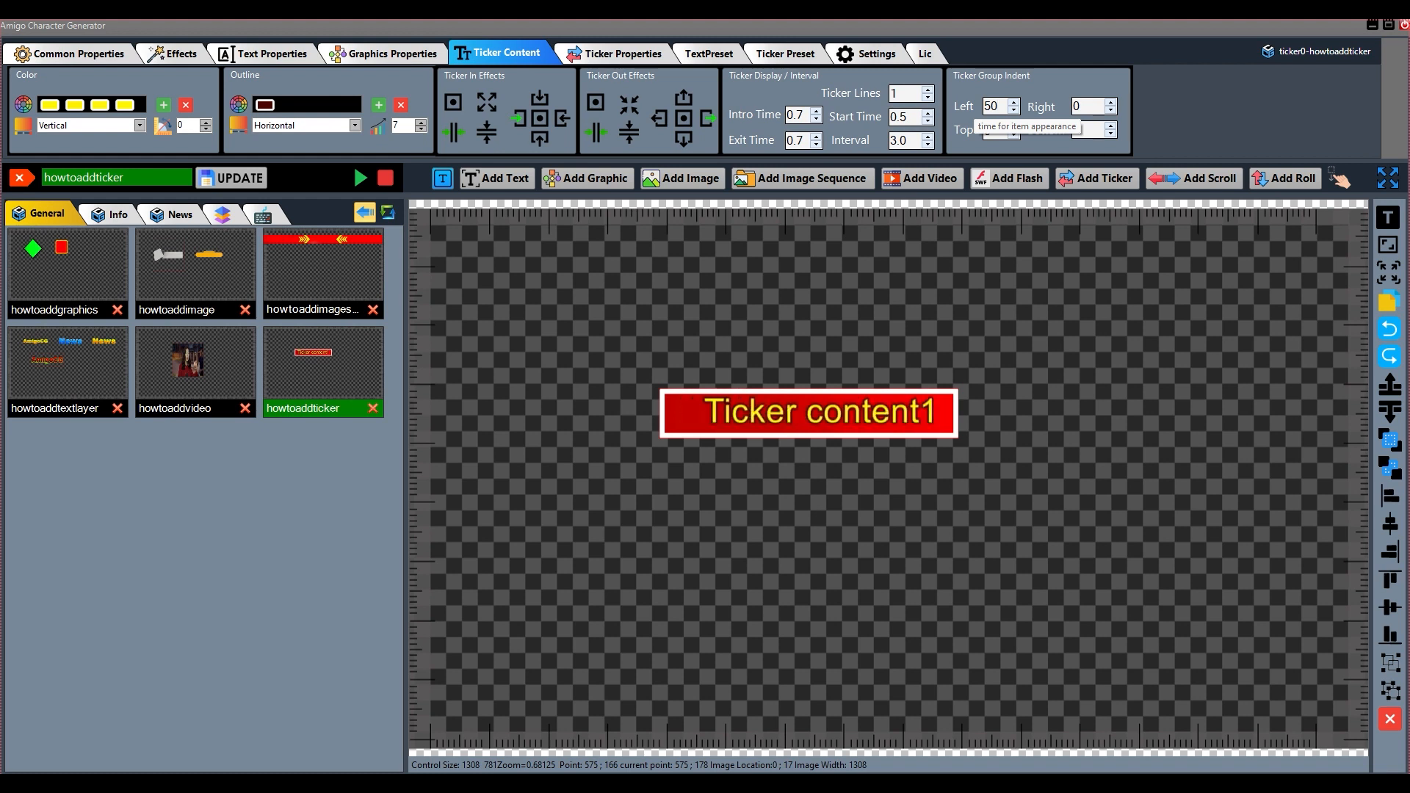
pyautogui.doubleClick(1001, 108)
pyautogui.write('0')
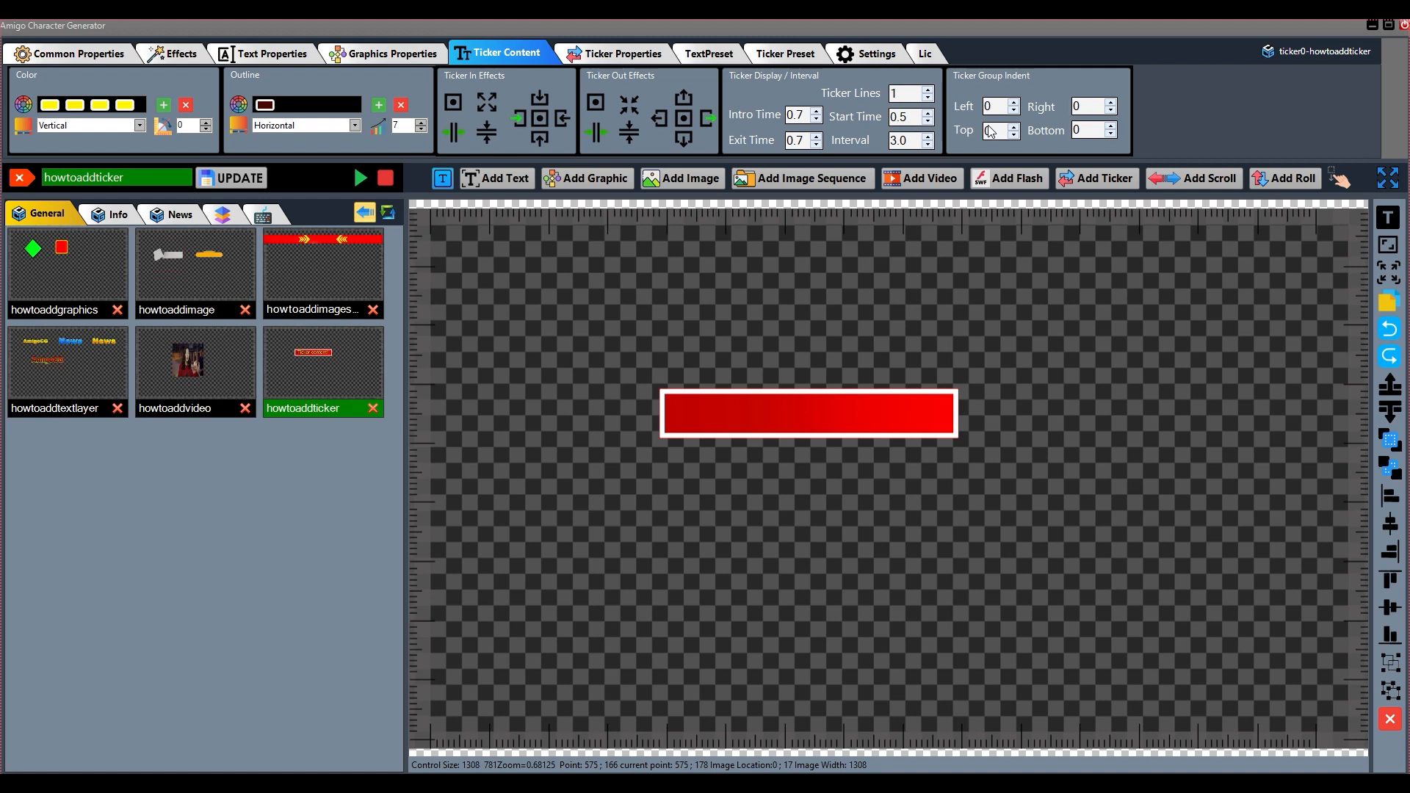
# Step: Try a Ticker Group Indent of 50 on the right and on the top, returning each to 0
pyautogui.write('5')
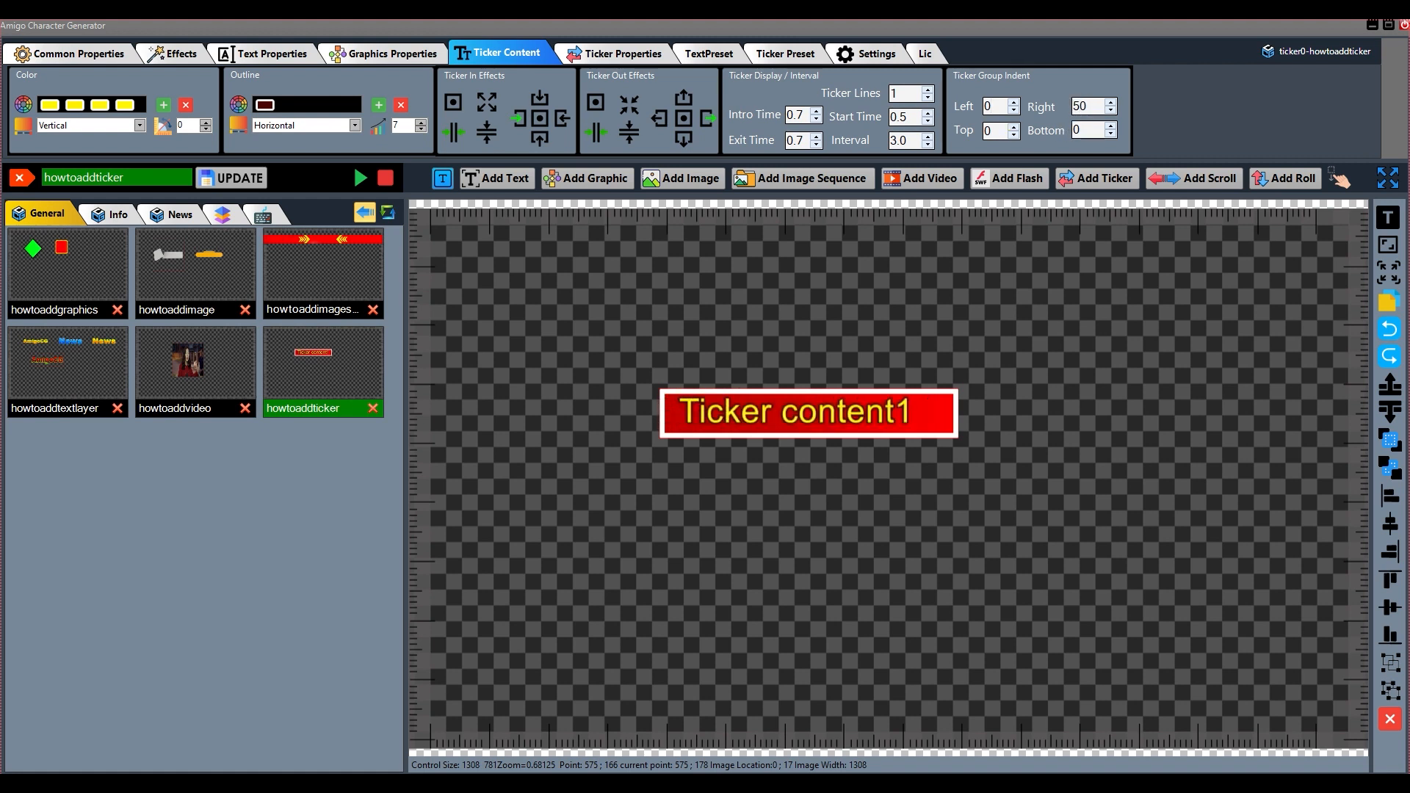
pyautogui.doubleClick(1085, 108)
pyautogui.write('0')
pyautogui.moveTo(996, 131); pyautogui.dragTo(970, 131)
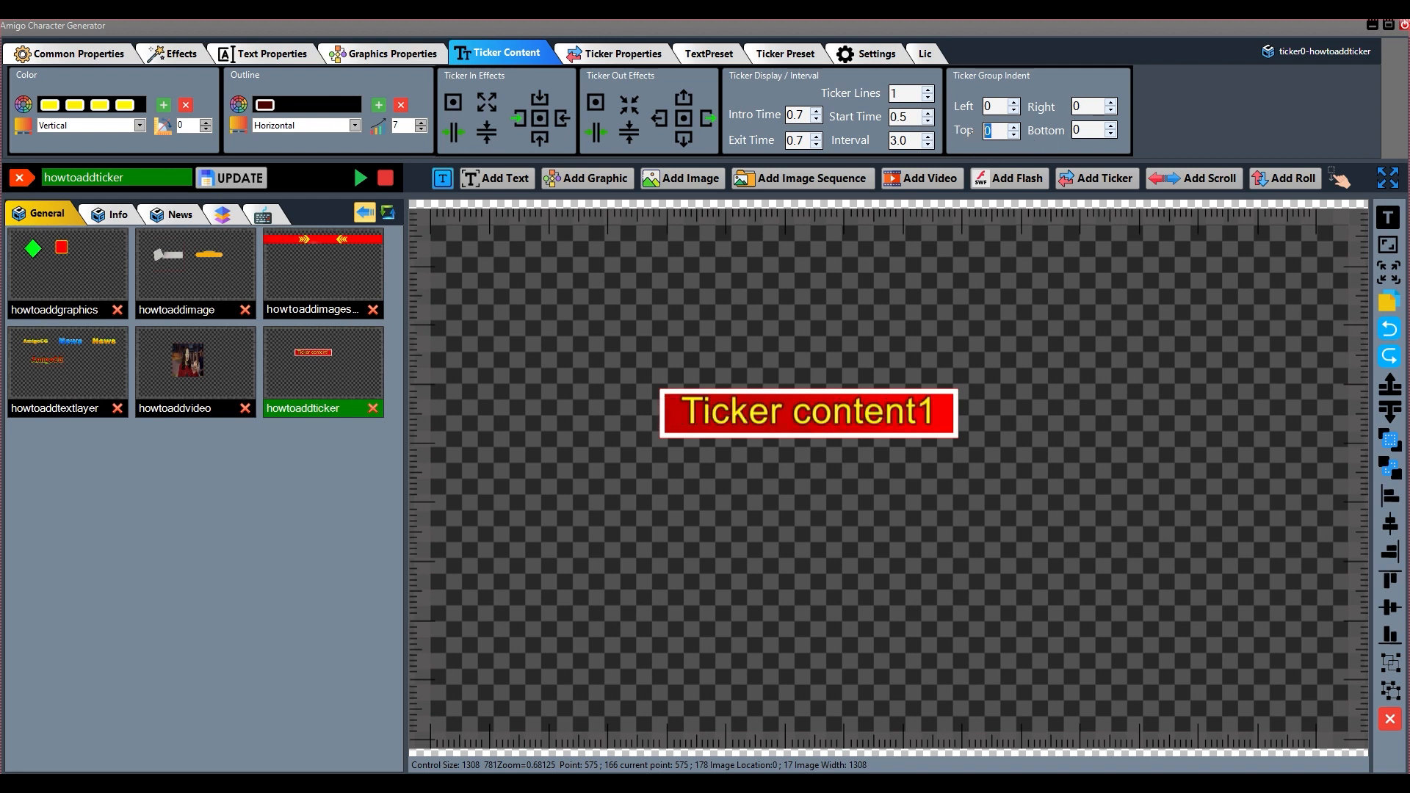
pyautogui.write('50')
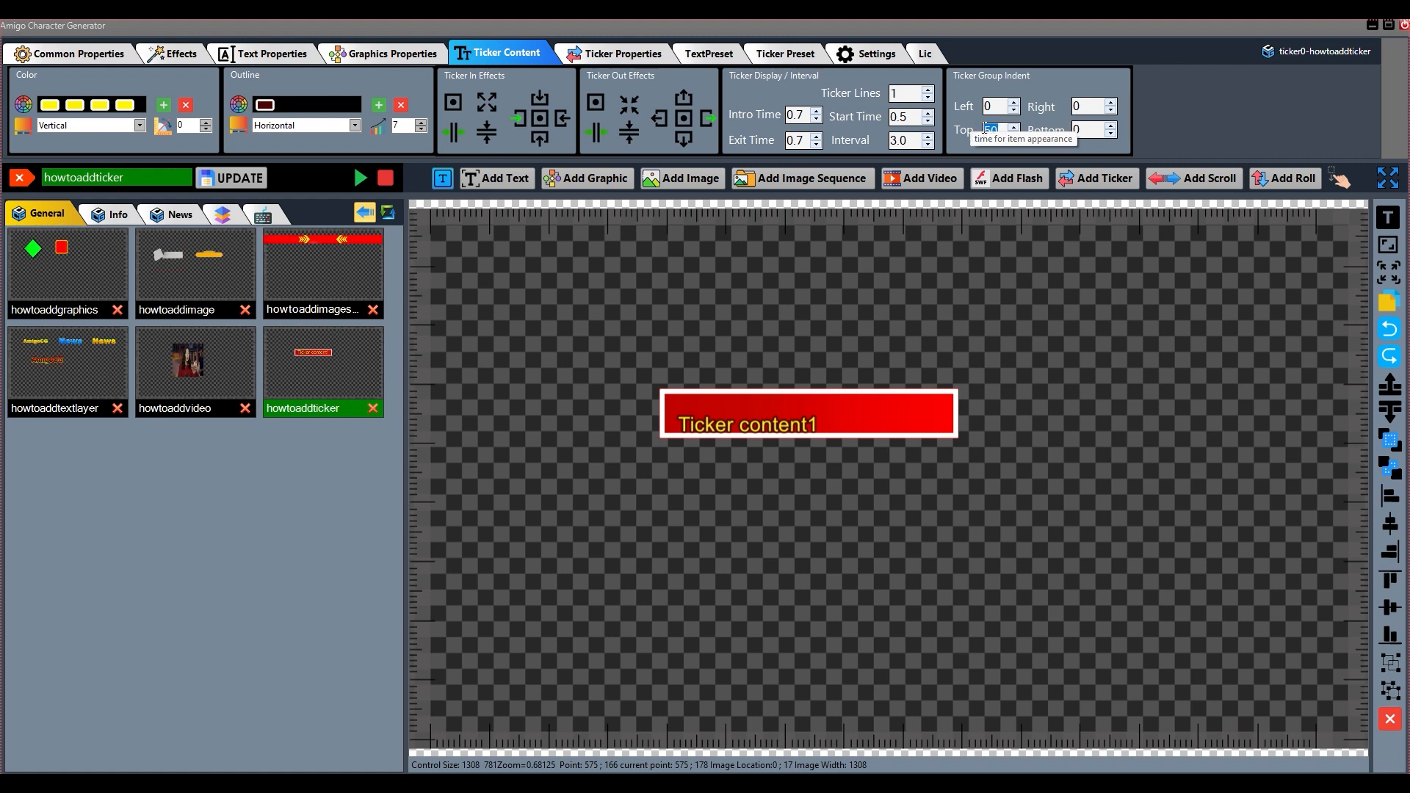
pyautogui.write('0')
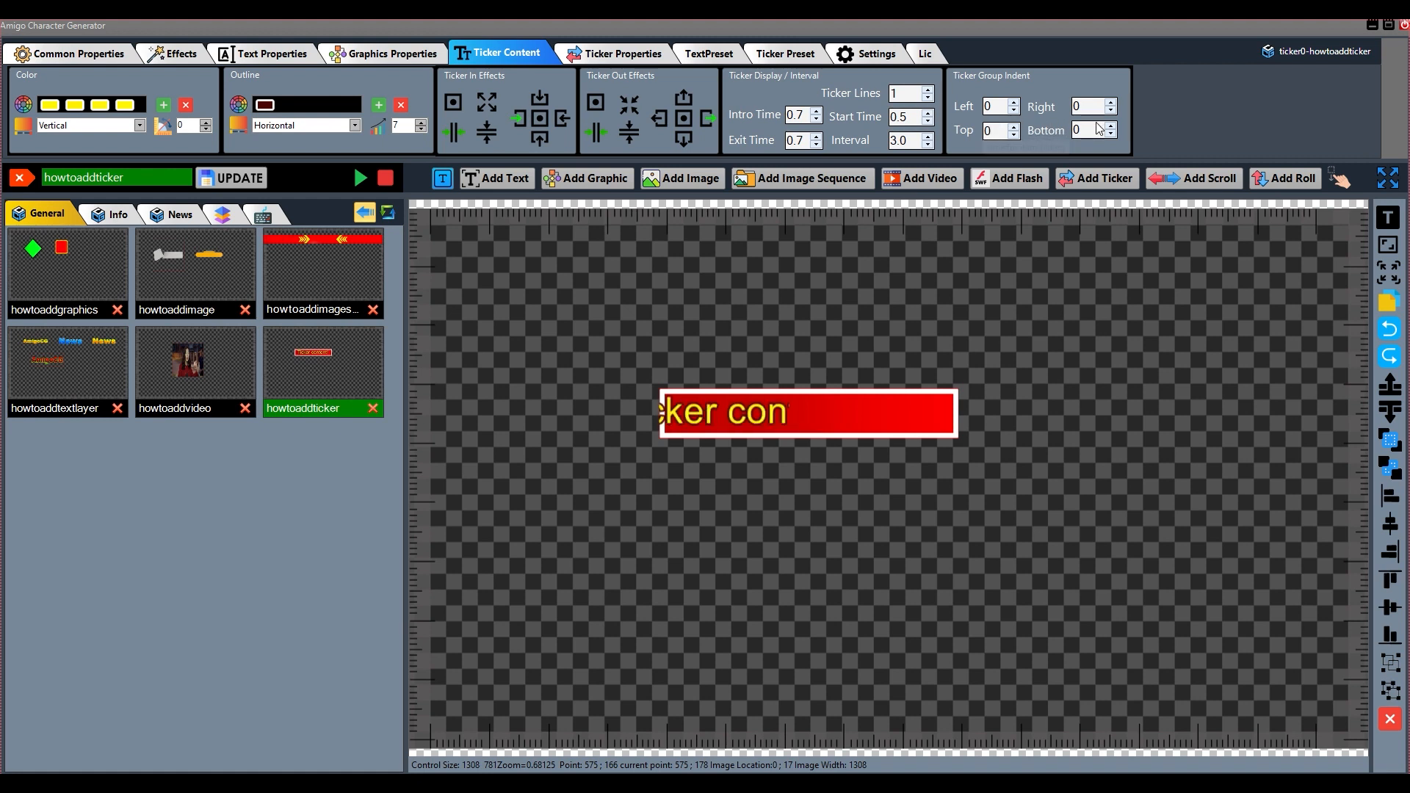
# Step: Try a bottom Ticker Group Indent of 50 and return it to 0
pyautogui.press('Tab')
pyautogui.write('50')
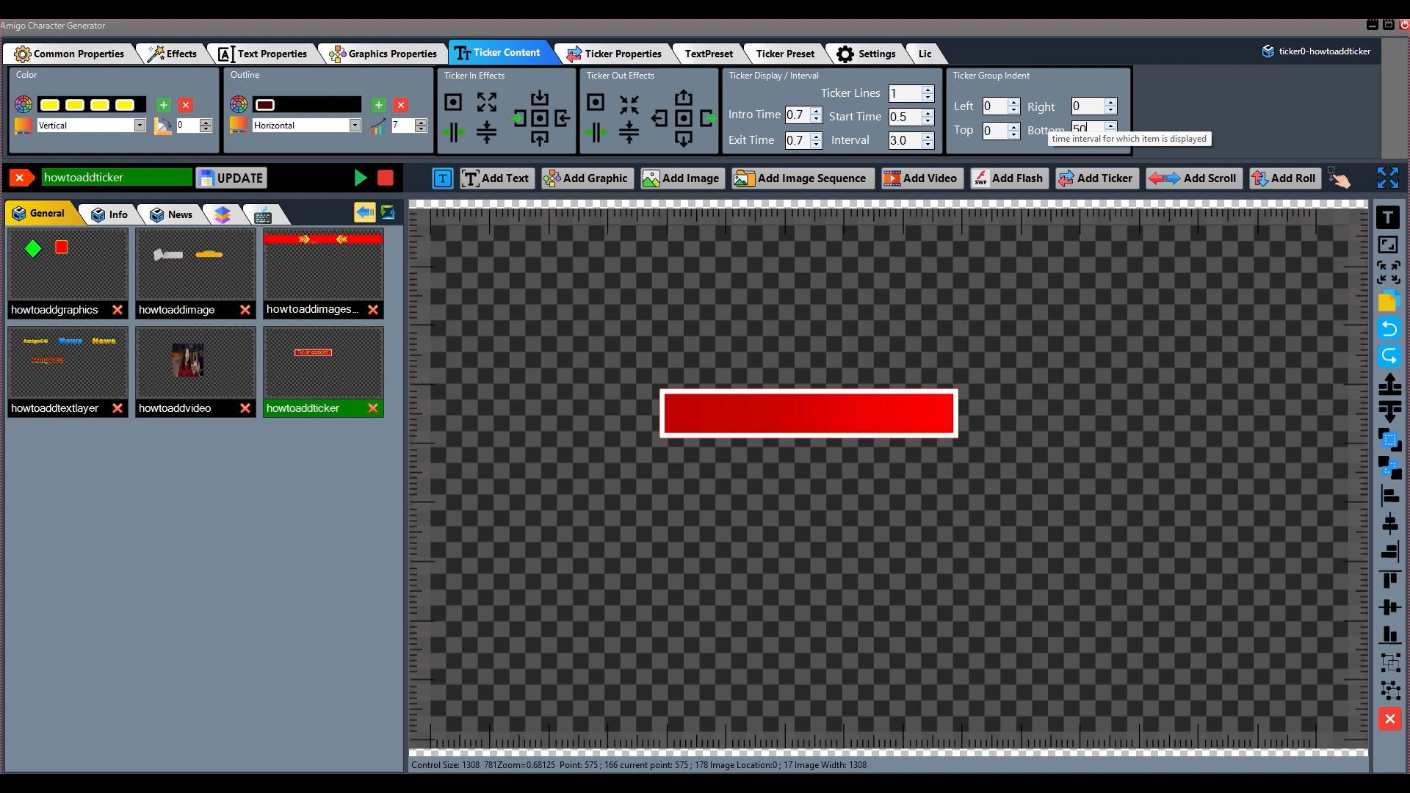
pyautogui.doubleClick(1090, 128)
pyautogui.write('0')
# Step: Toggle the ticker's visibility off and back on, and reposition it to about X 553, Y 272
pyautogui.moveTo(769, 423); pyautogui.dragTo(740, 409)
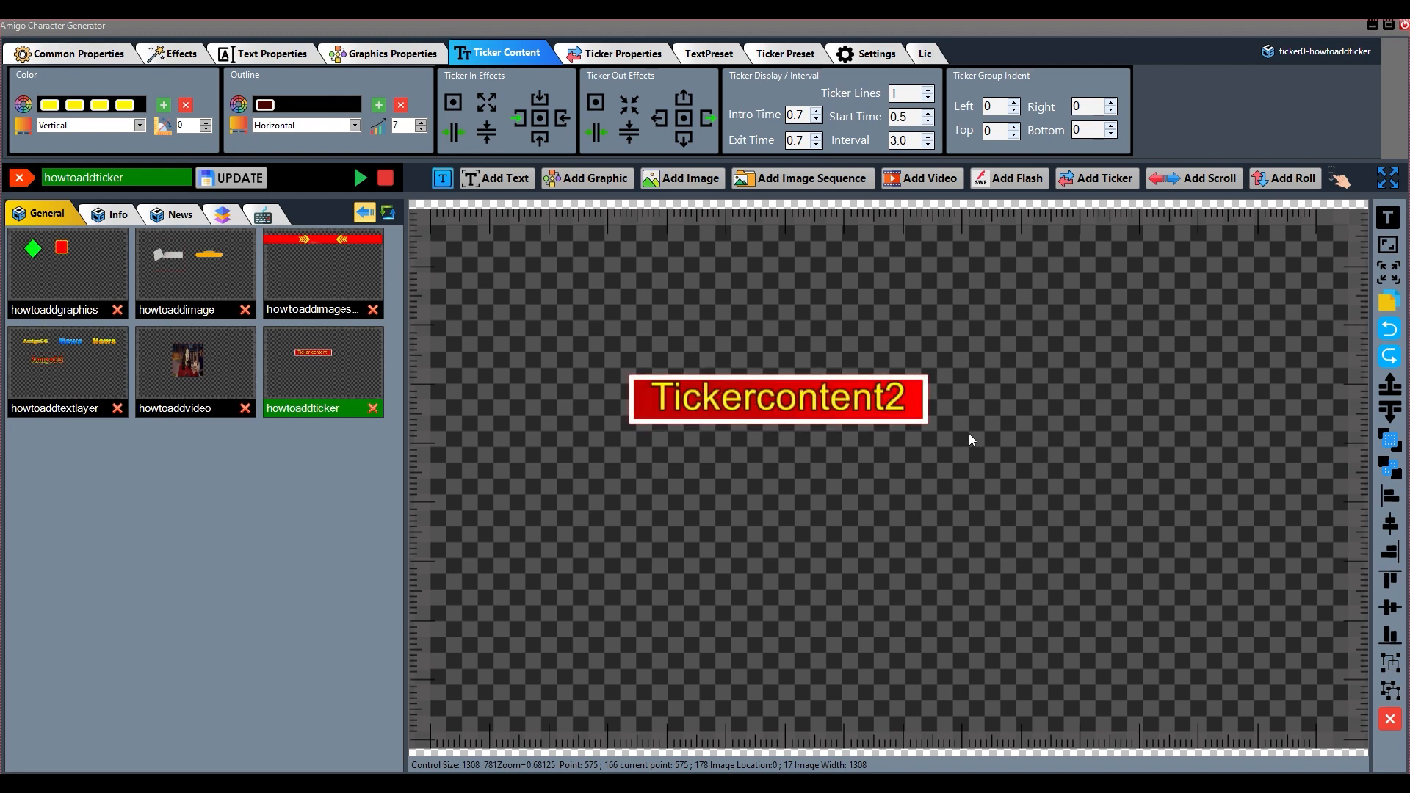
pyautogui.click(79, 54)
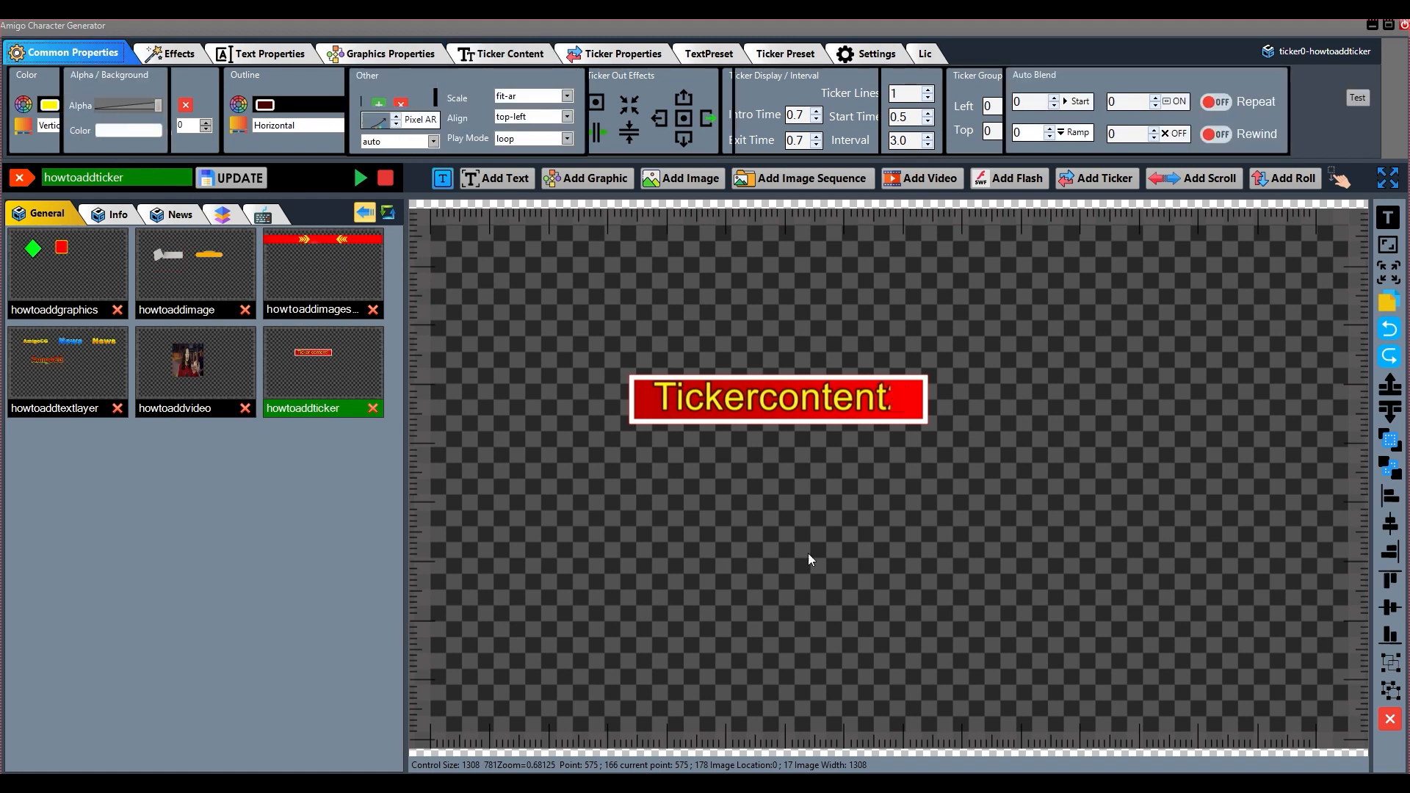
pyautogui.moveTo(762, 402); pyautogui.dragTo(786, 383)
pyautogui.click(34, 119)
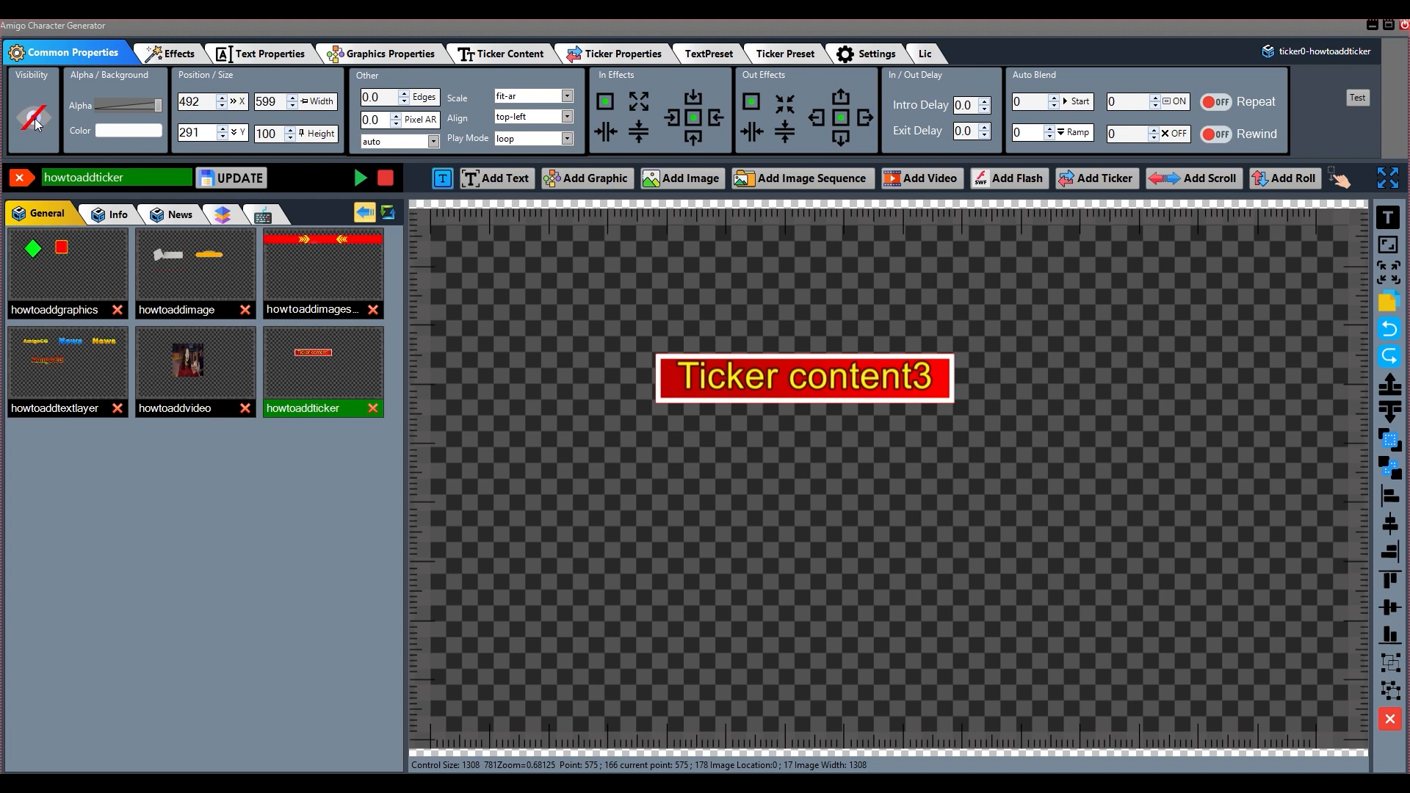
pyautogui.click(34, 119)
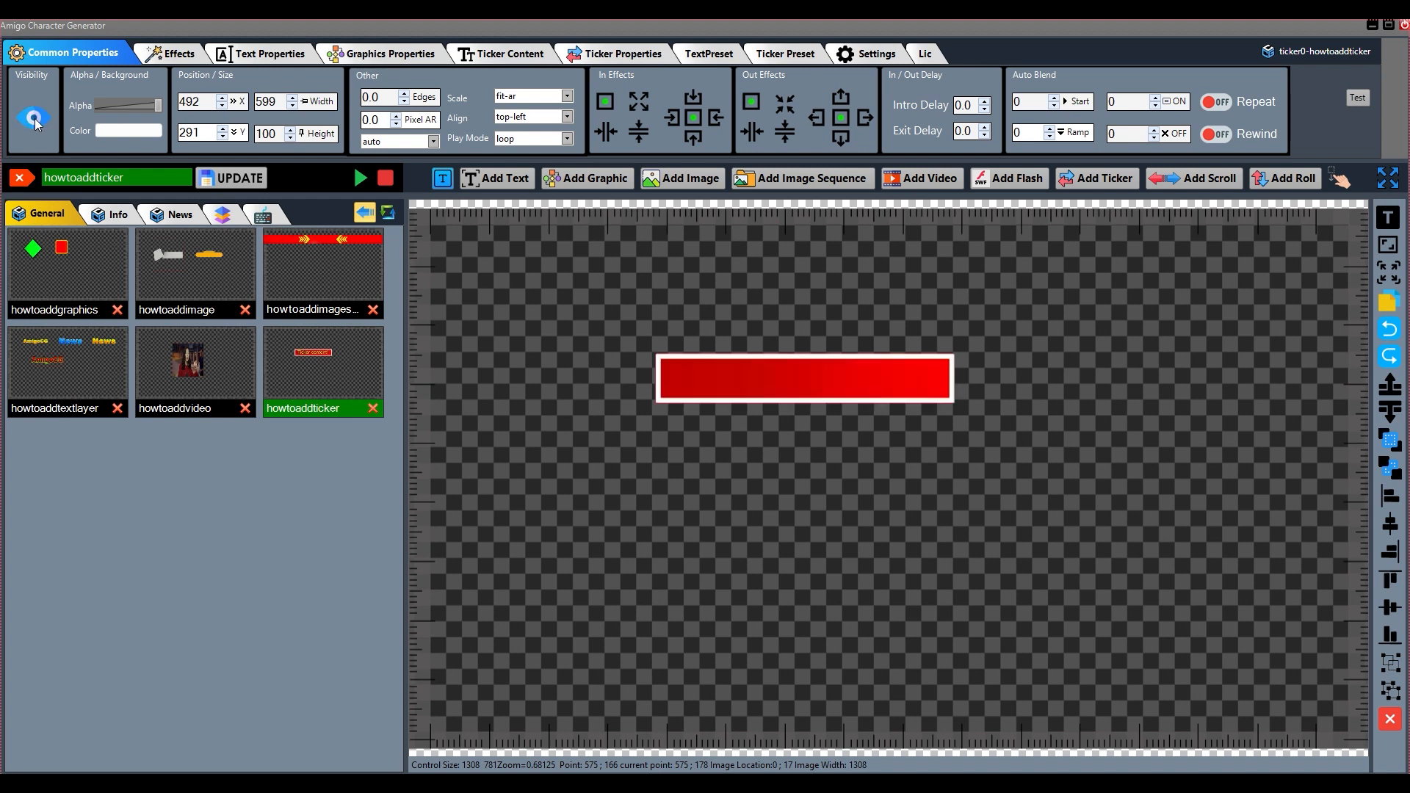
pyautogui.moveTo(800, 399); pyautogui.dragTo(823, 387)
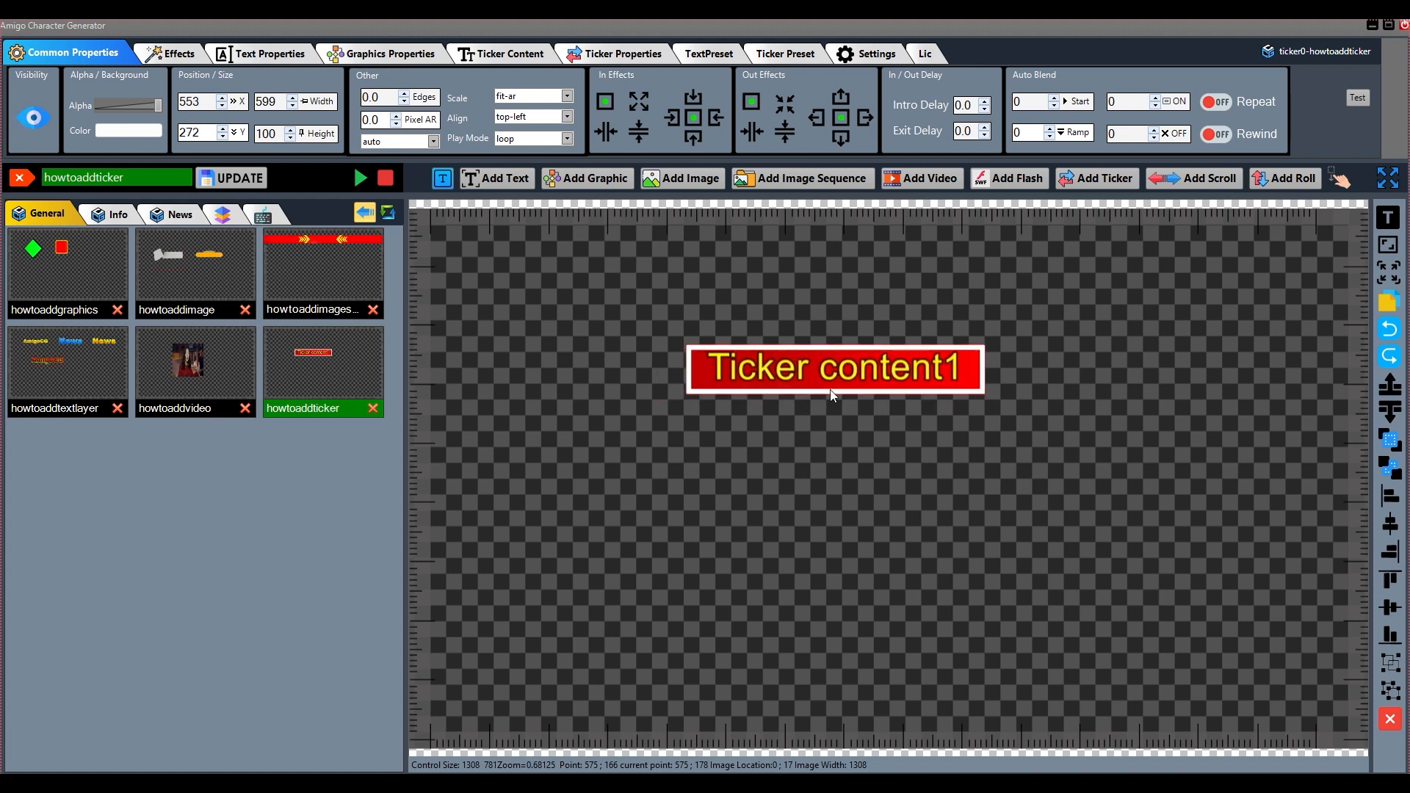
# Step: Try the ticker's alpha control and a red background colour F7FF0600, and return the background to fully transparent
pyautogui.moveTo(158, 106); pyautogui.dragTo(230, 123)
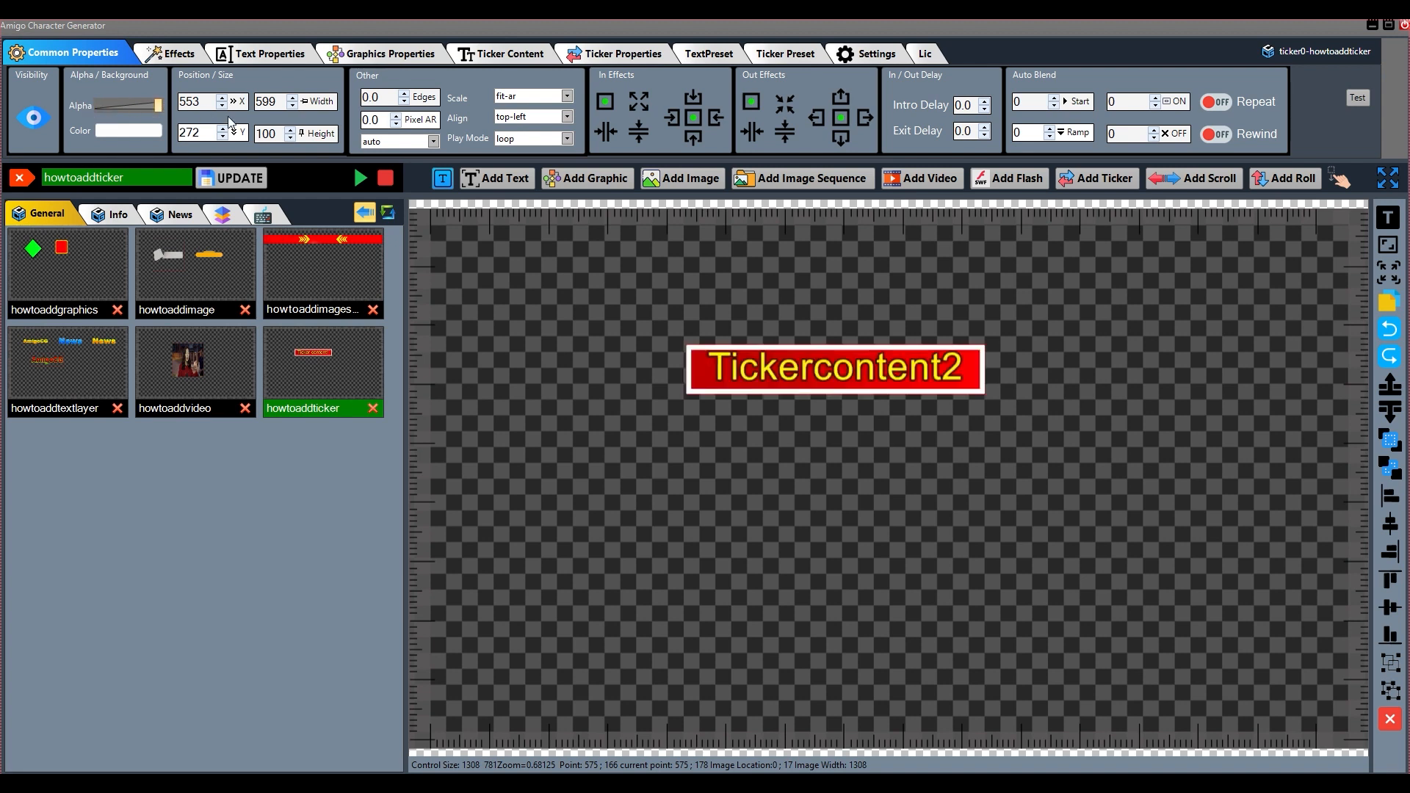
pyautogui.click(142, 131)
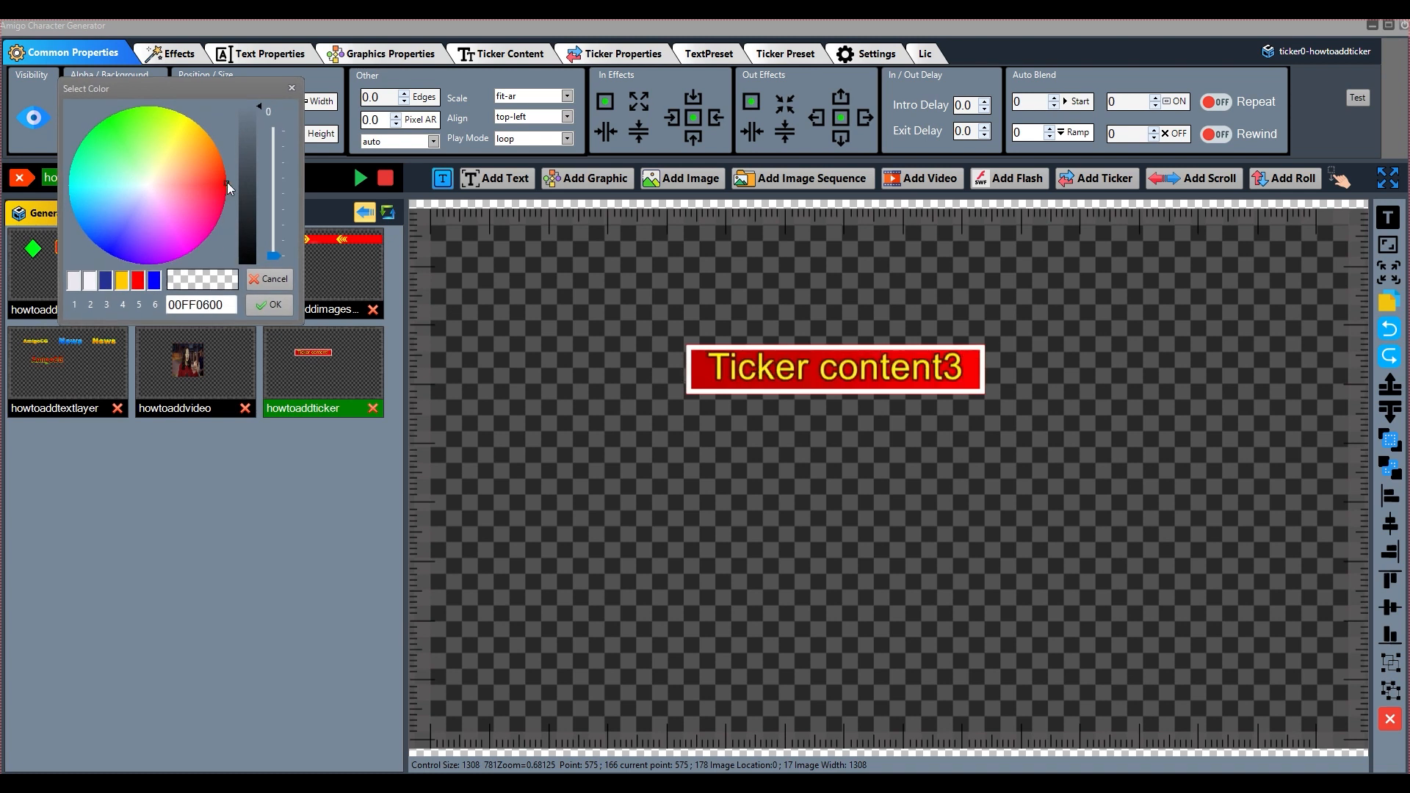
pyautogui.moveTo(273, 255); pyautogui.dragTo(275, 133)
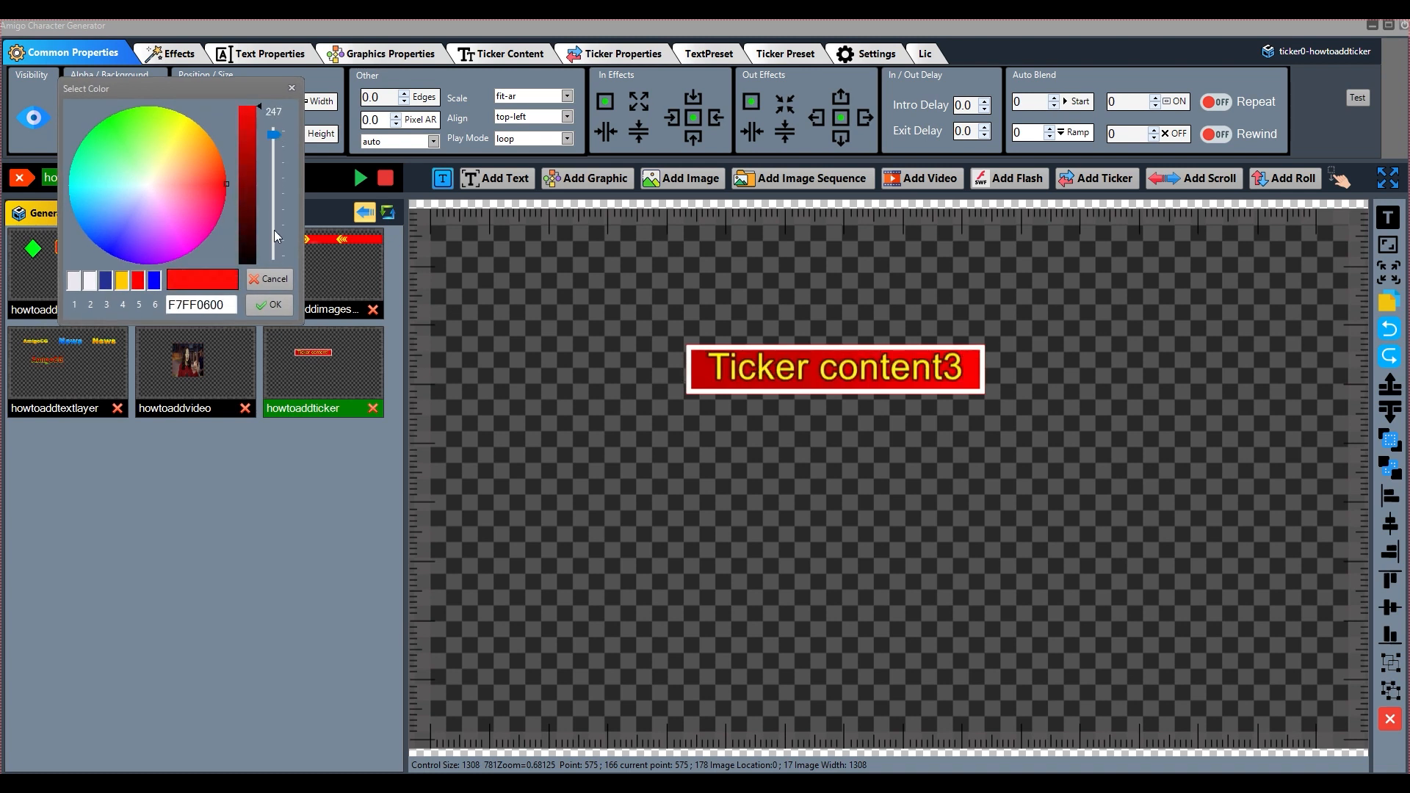
pyautogui.click(271, 305)
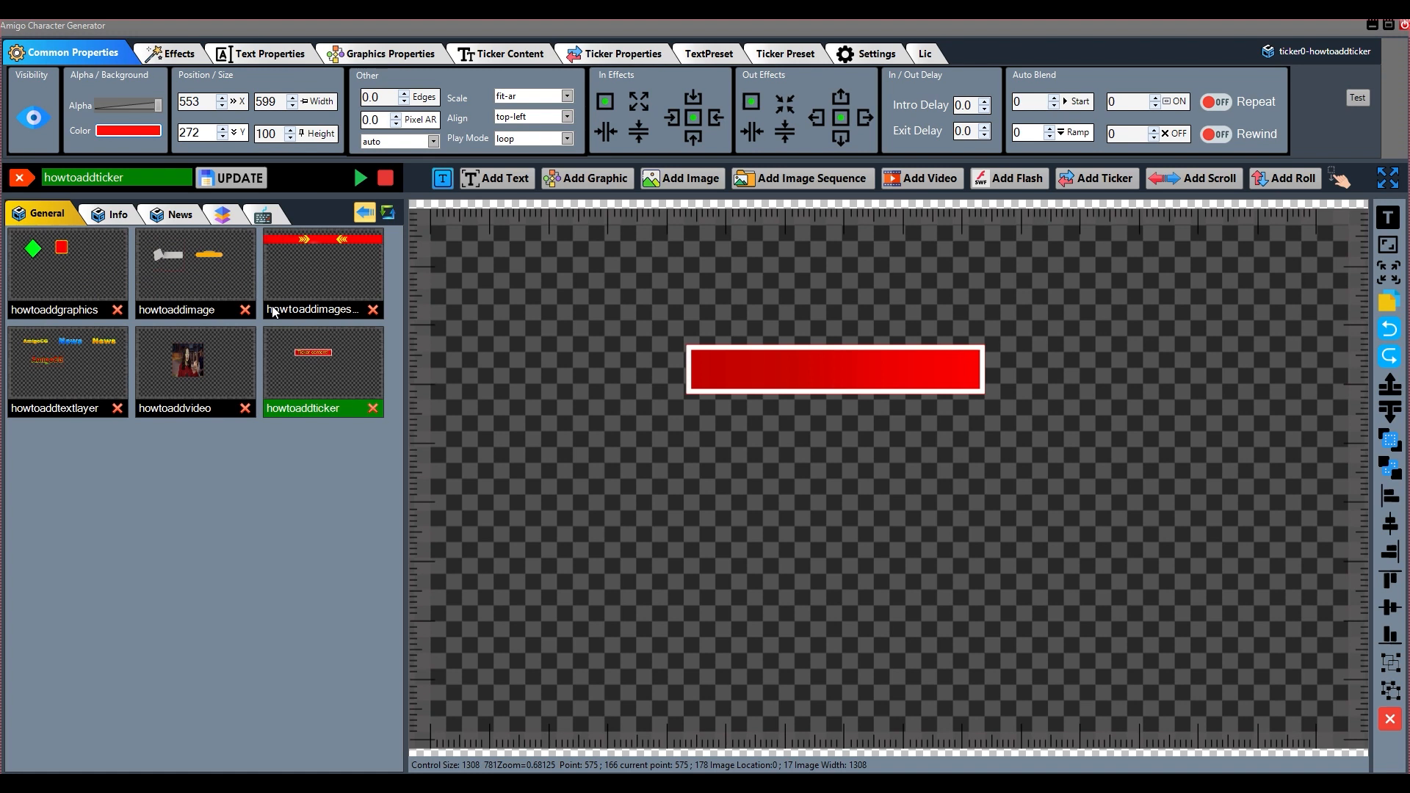
pyautogui.click(150, 132)
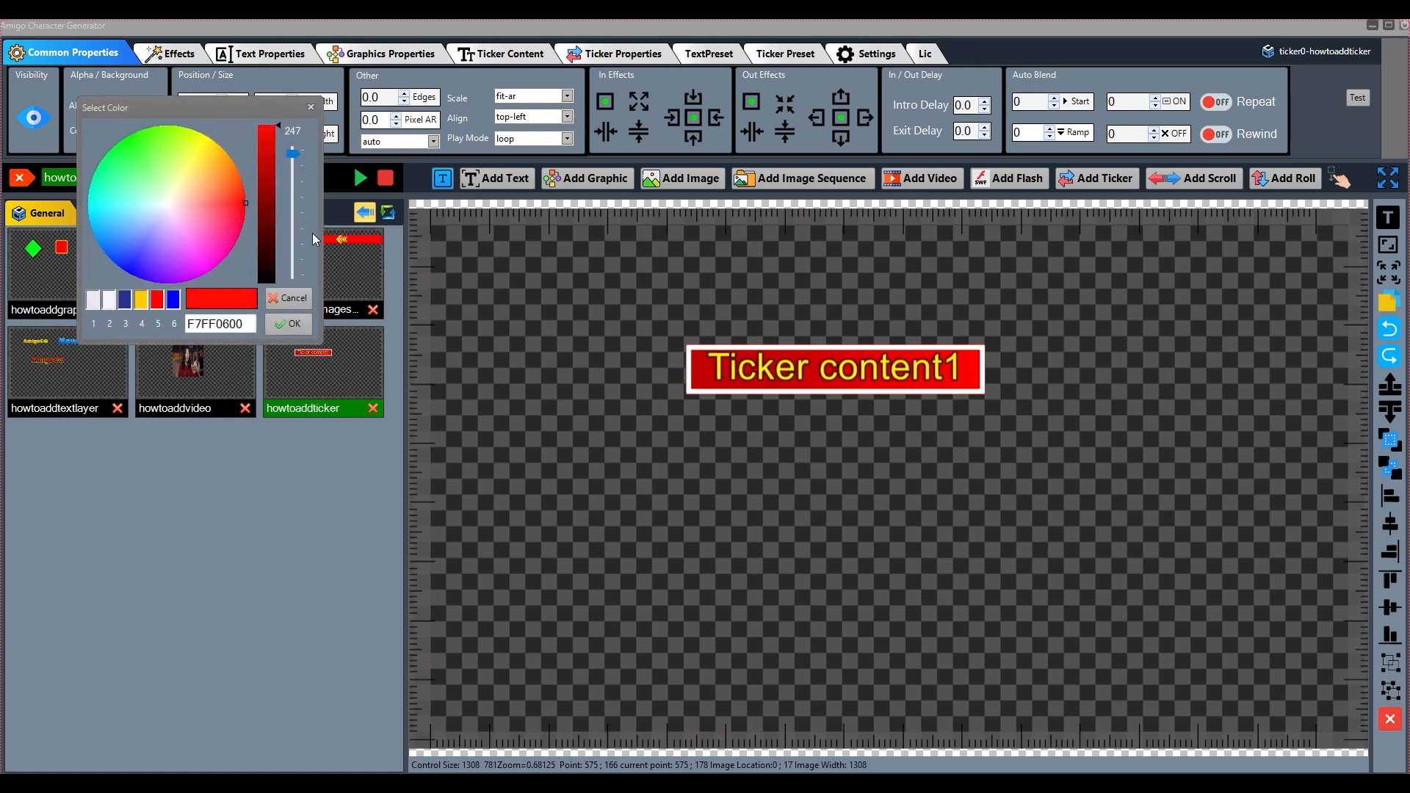
pyautogui.moveTo(301, 152); pyautogui.dragTo(280, 282)
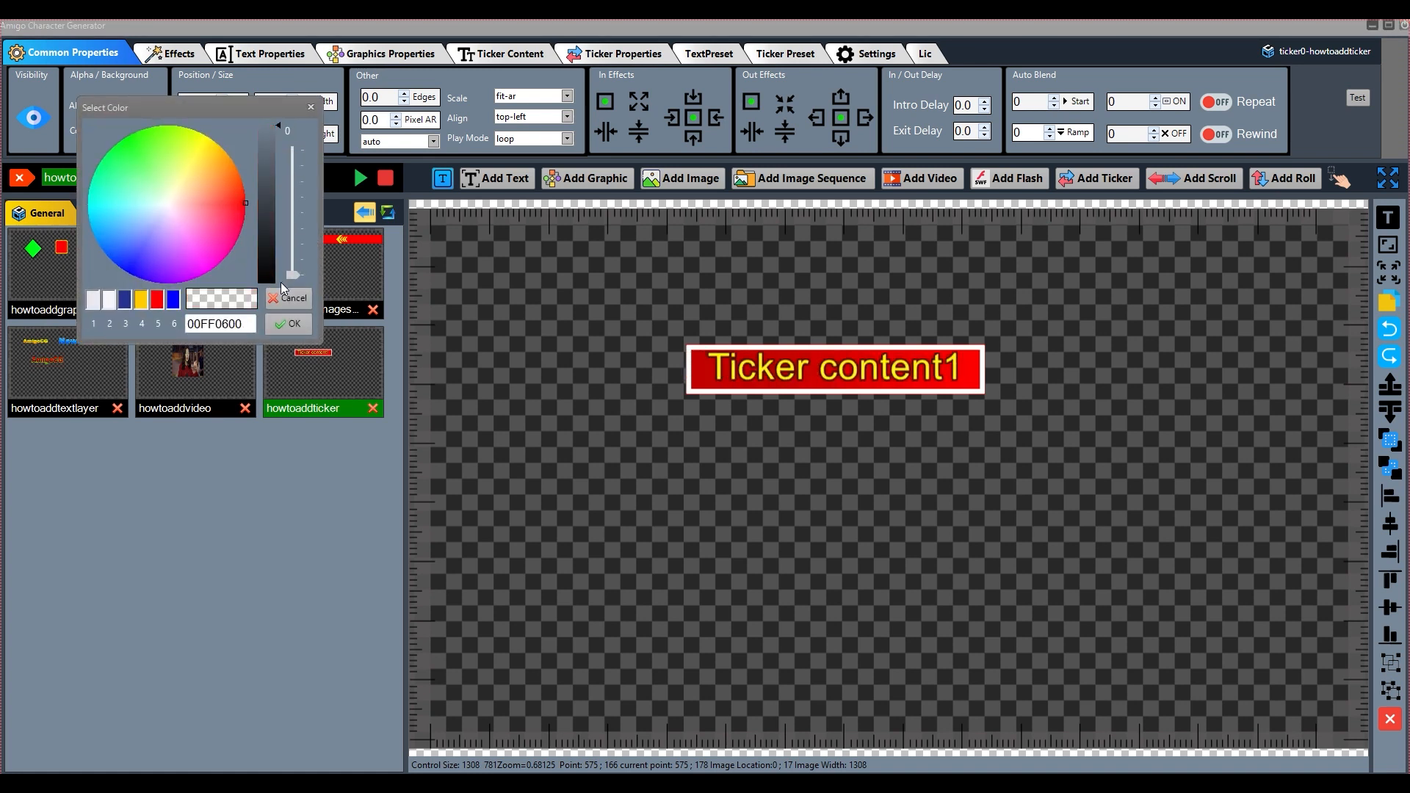
pyautogui.click(286, 325)
# Step: Try positioning the ticker at X 200, Y 100
pyautogui.moveTo(838, 376); pyautogui.dragTo(828, 379)
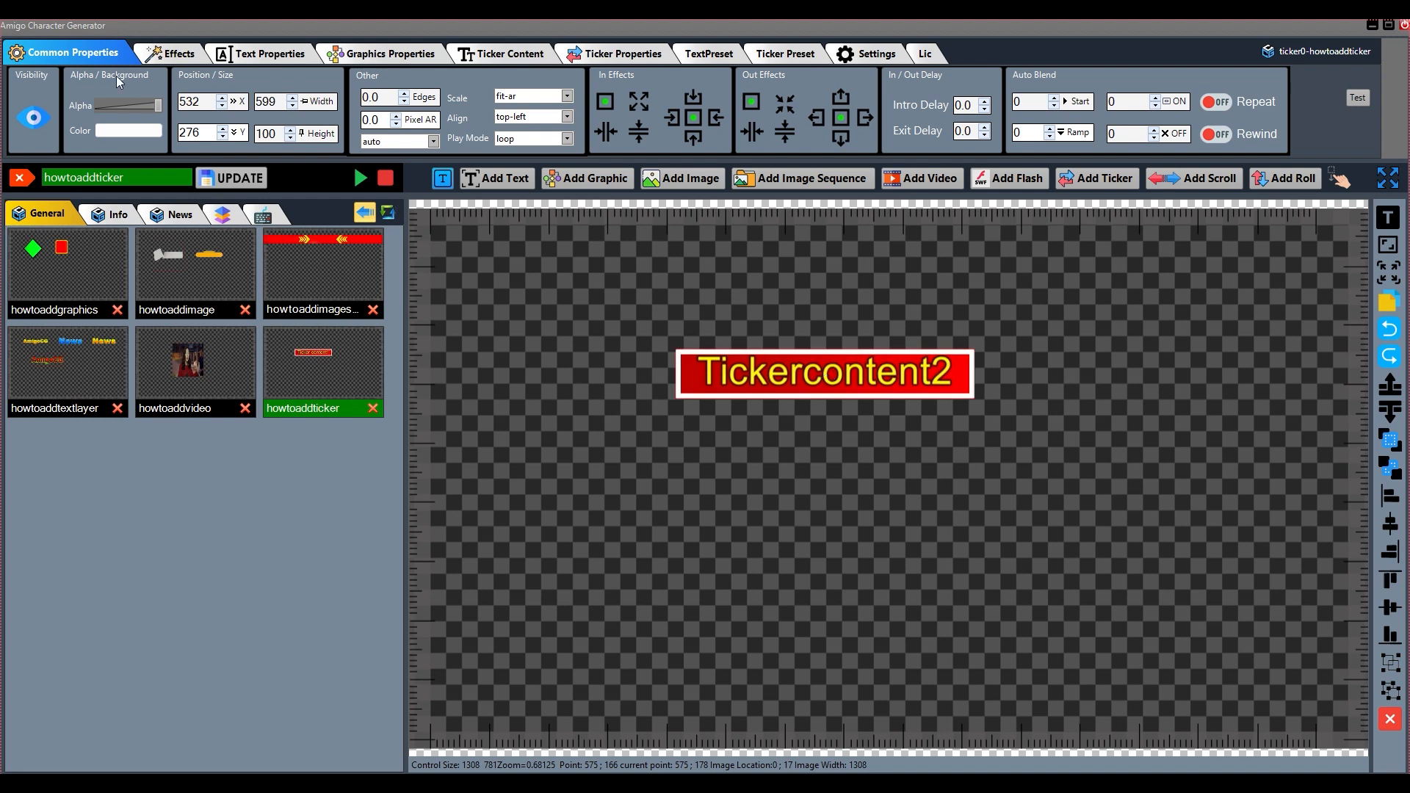
pyautogui.moveTo(211, 105); pyautogui.dragTo(181, 101)
pyautogui.write('200')
pyautogui.press('Return')
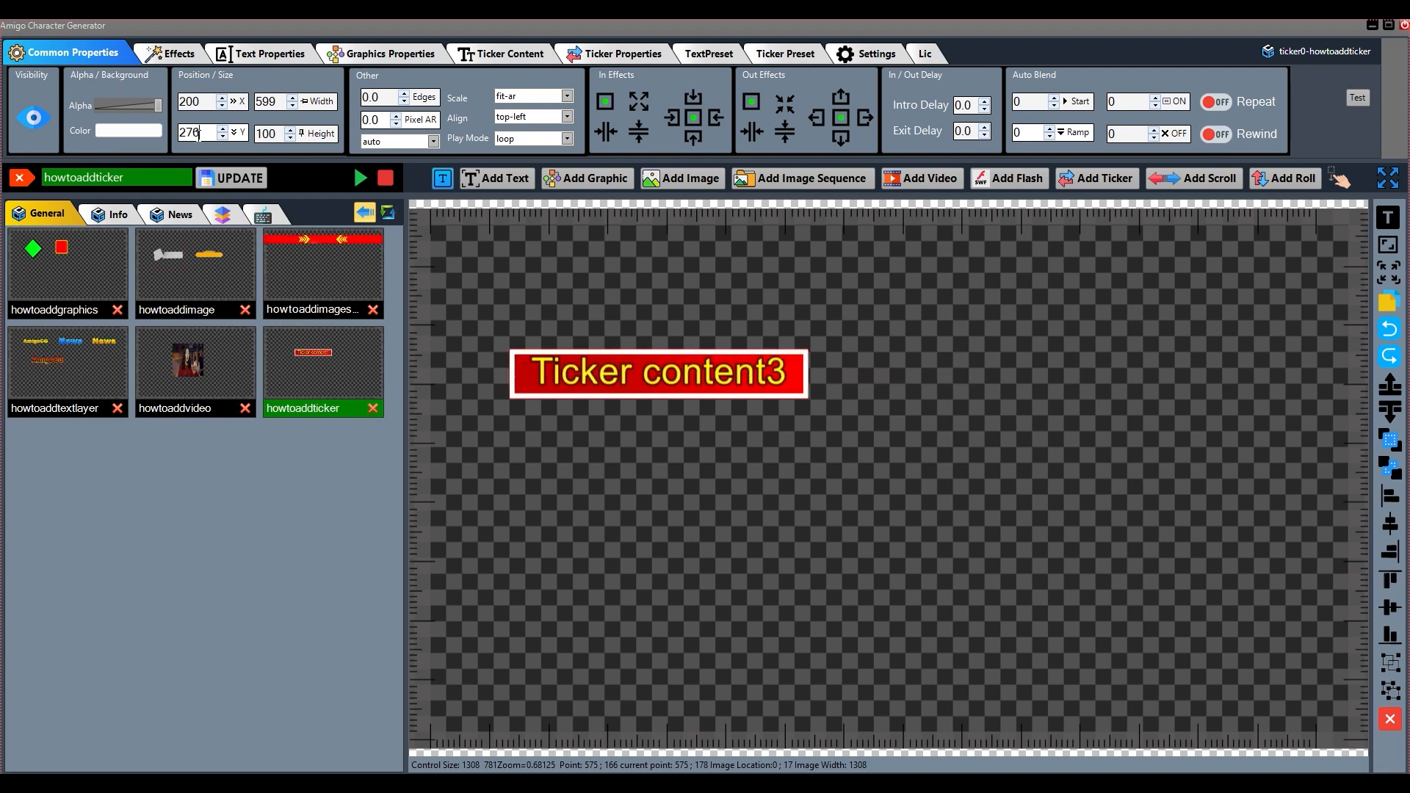
pyautogui.write('100')
pyautogui.press('Return')
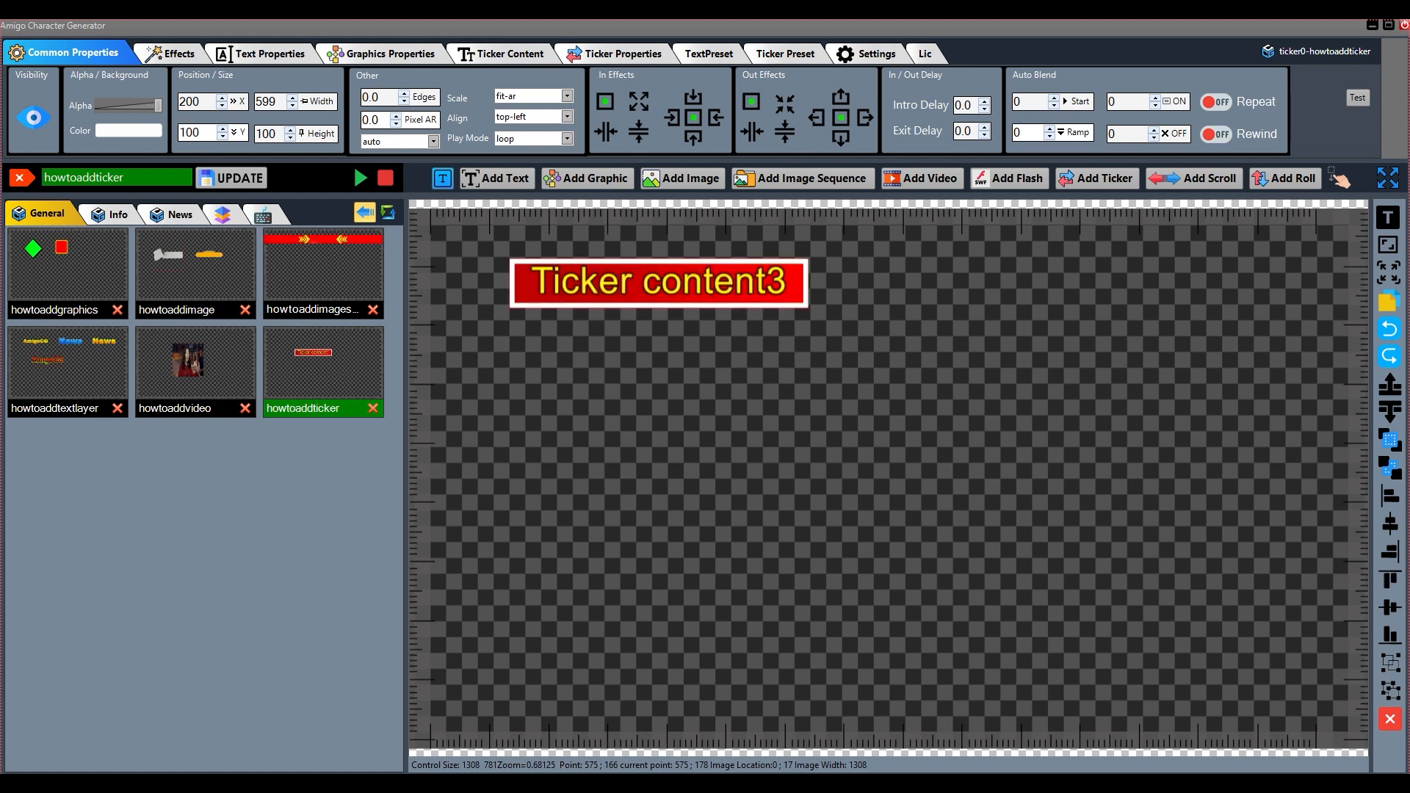
# Step: Resize the ticker to a width of 900 and a height of 200, and move it to about X 417, Y 268
pyautogui.moveTo(686, 281); pyautogui.dragTo(860, 450)
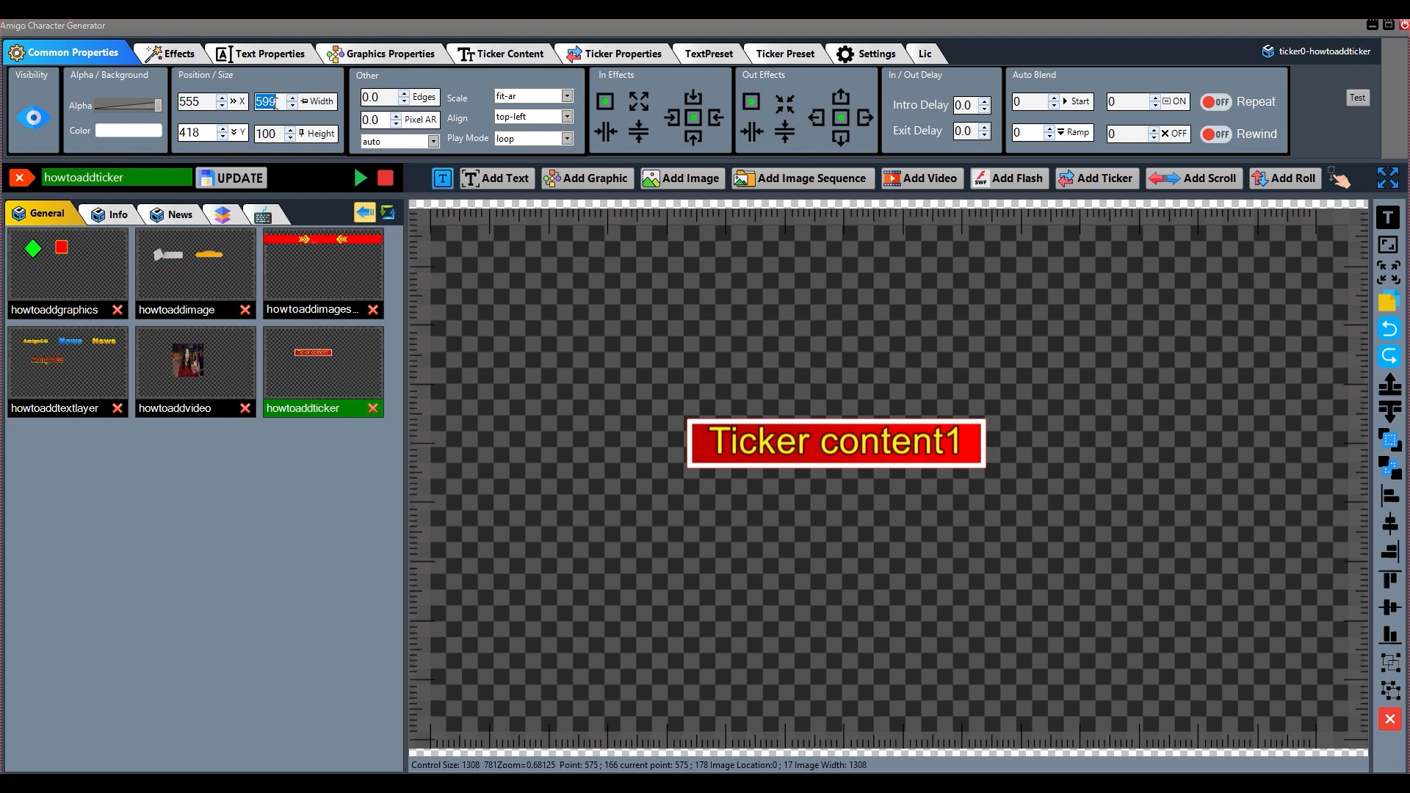
pyautogui.write('900')
pyautogui.press('Return')
pyautogui.doubleClick(276, 133)
pyautogui.press('Return')
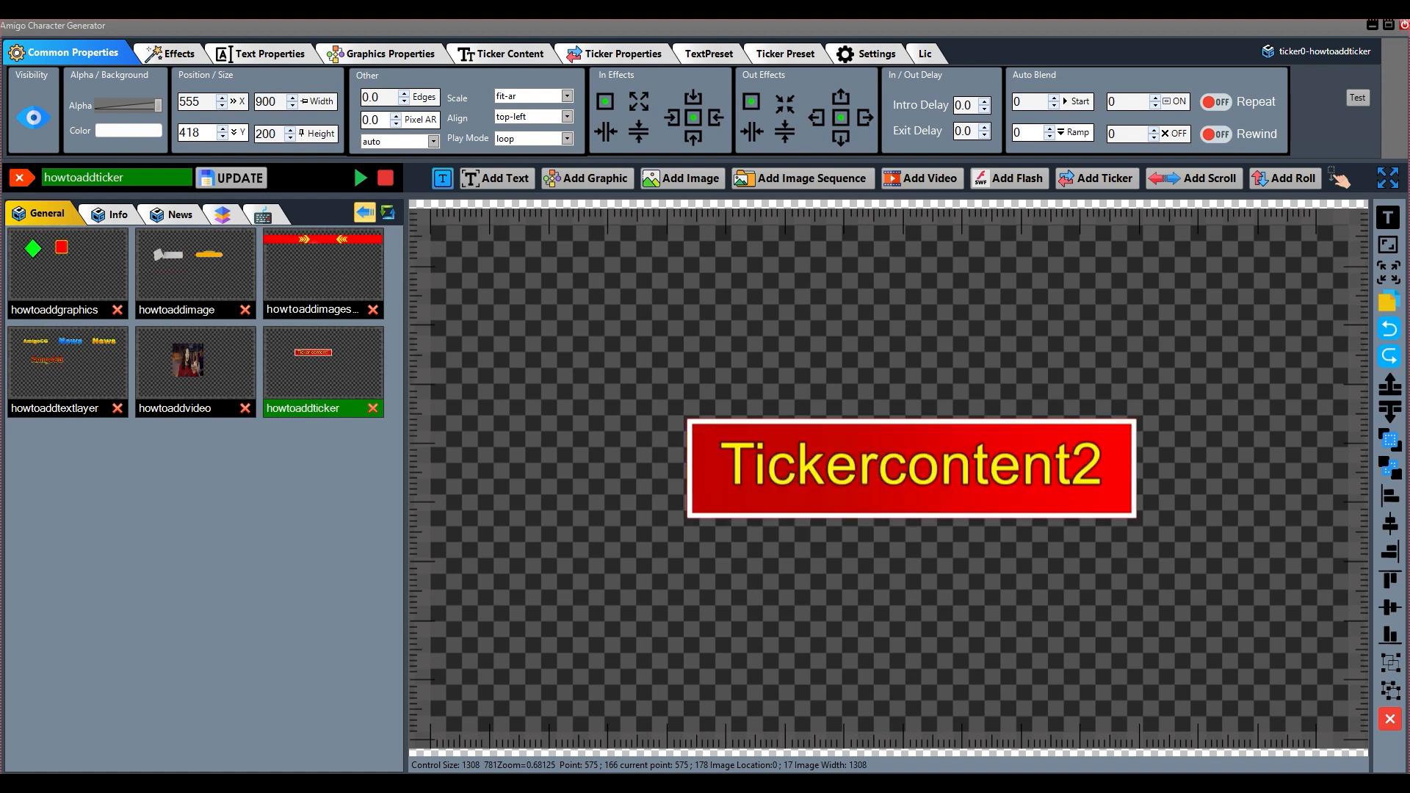
pyautogui.moveTo(934, 490); pyautogui.dragTo(866, 414)
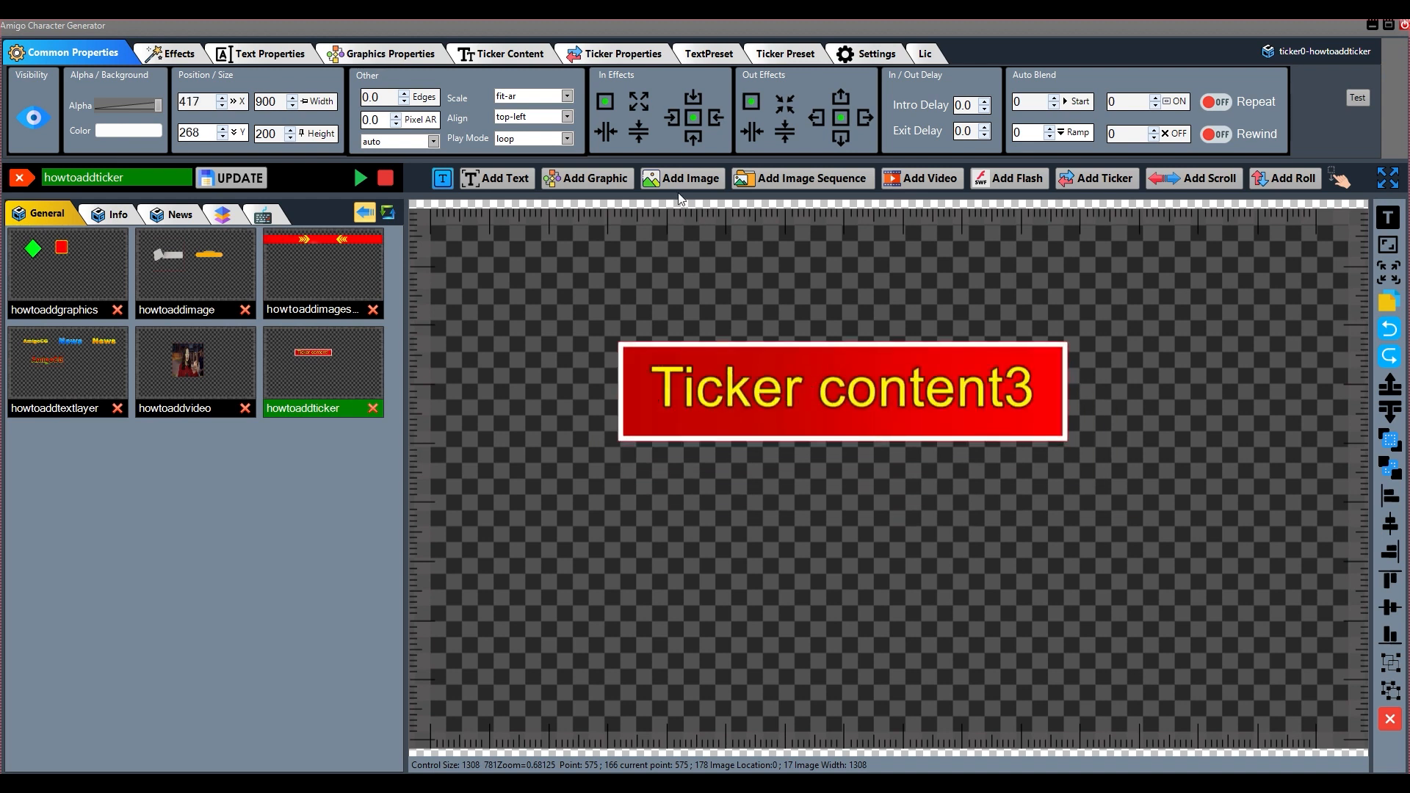
# Step: Try the exact-fit, no-scale and shrink-to-fit Scale modes on the ticker and return it to fit-ar
pyautogui.click(568, 96)
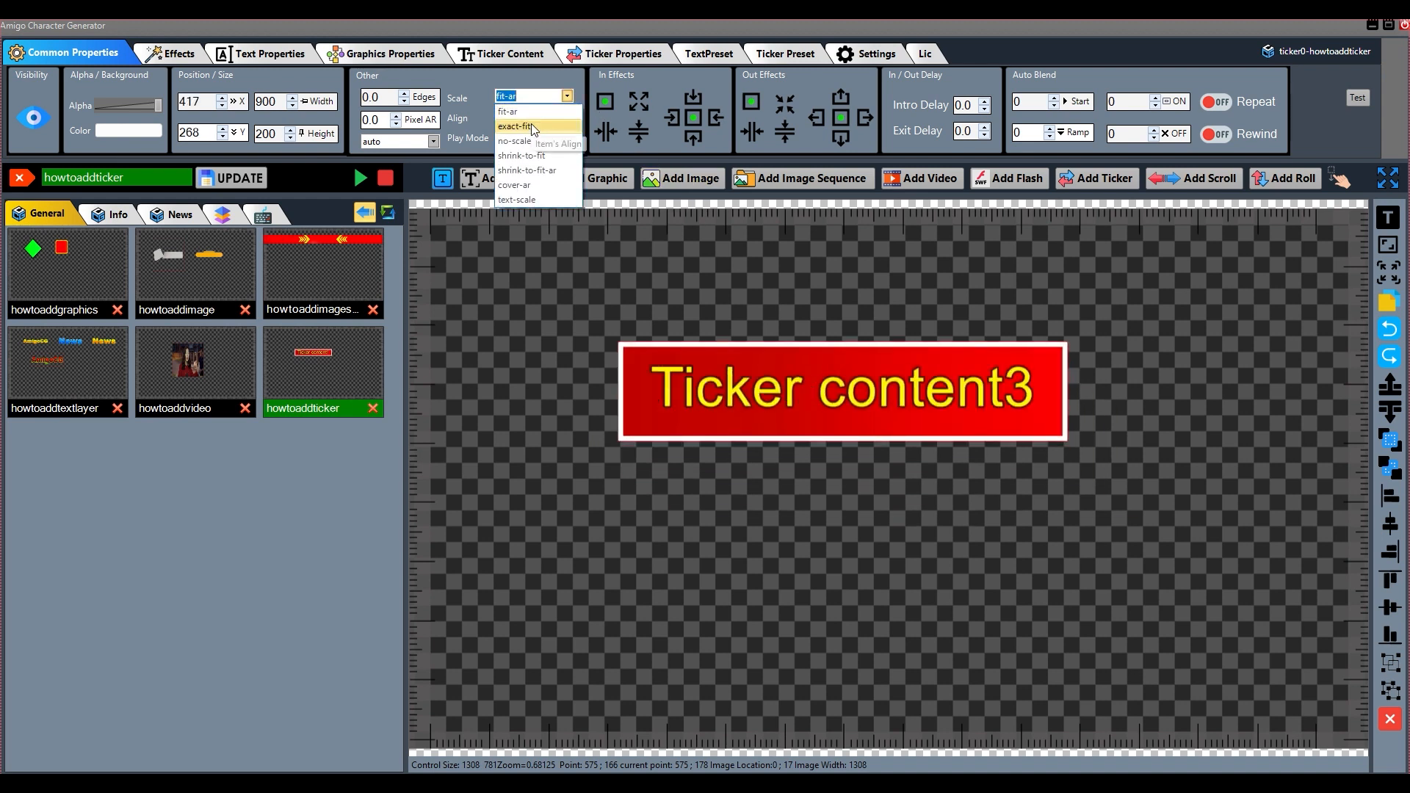
pyautogui.click(533, 130)
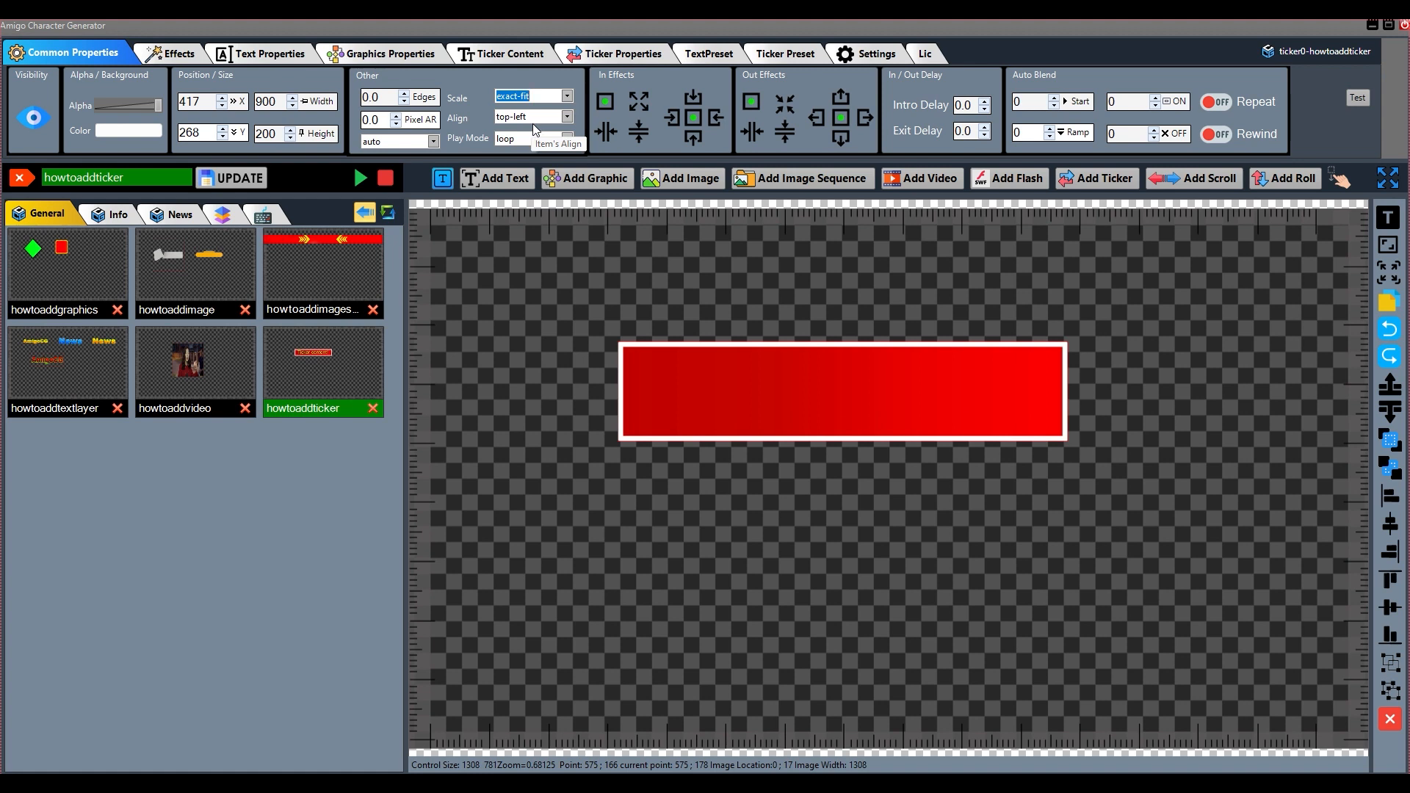
pyautogui.click(568, 96)
pyautogui.click(542, 144)
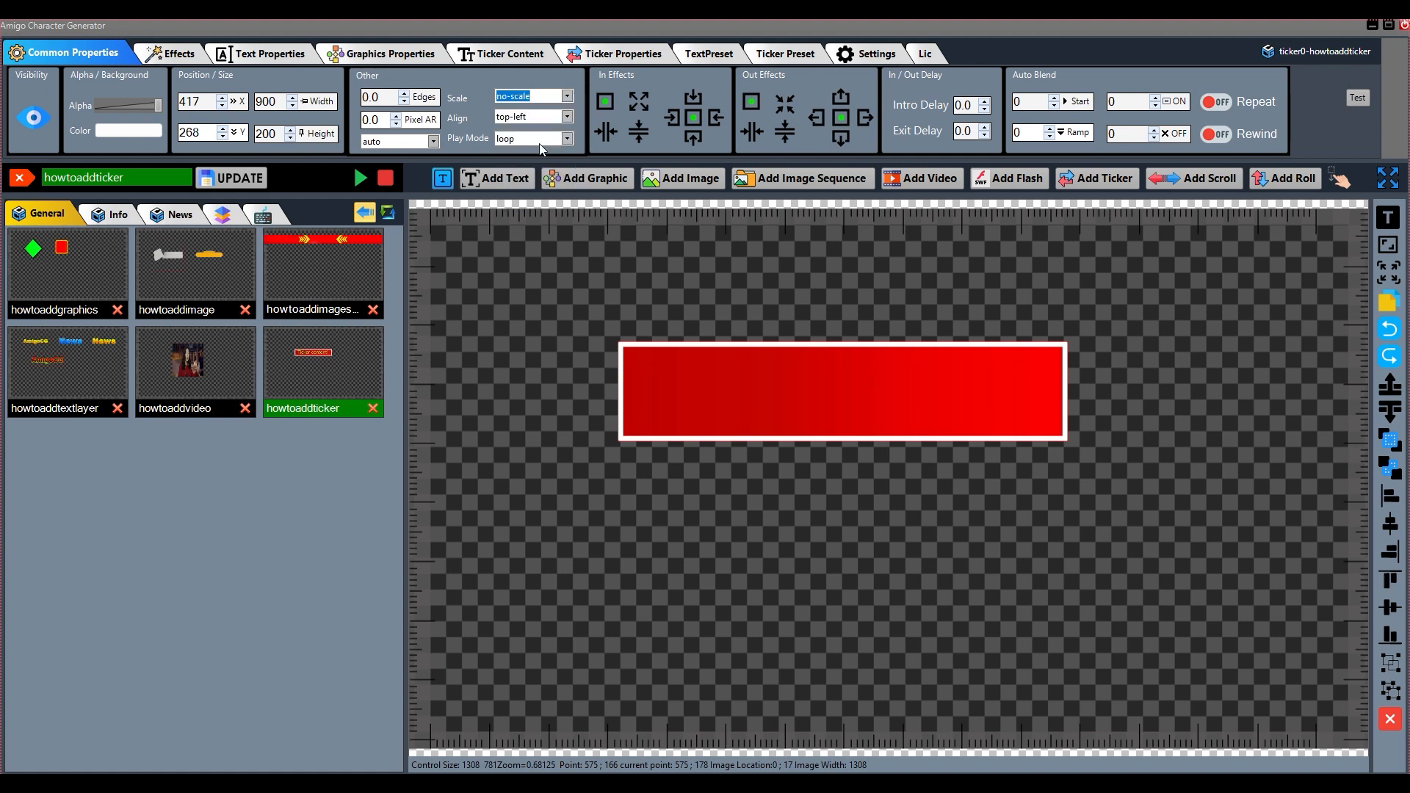
pyautogui.click(568, 97)
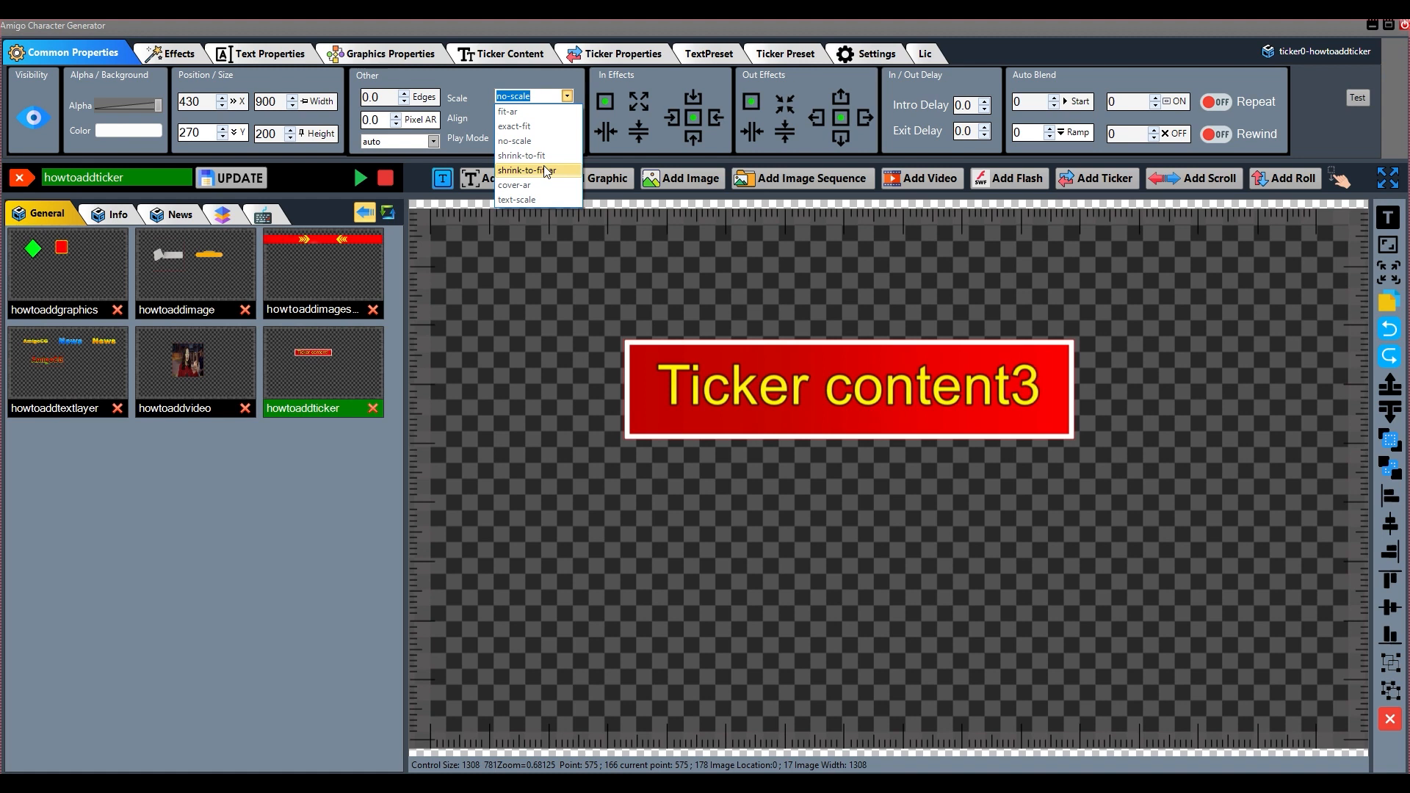
pyautogui.click(545, 155)
pyautogui.click(568, 96)
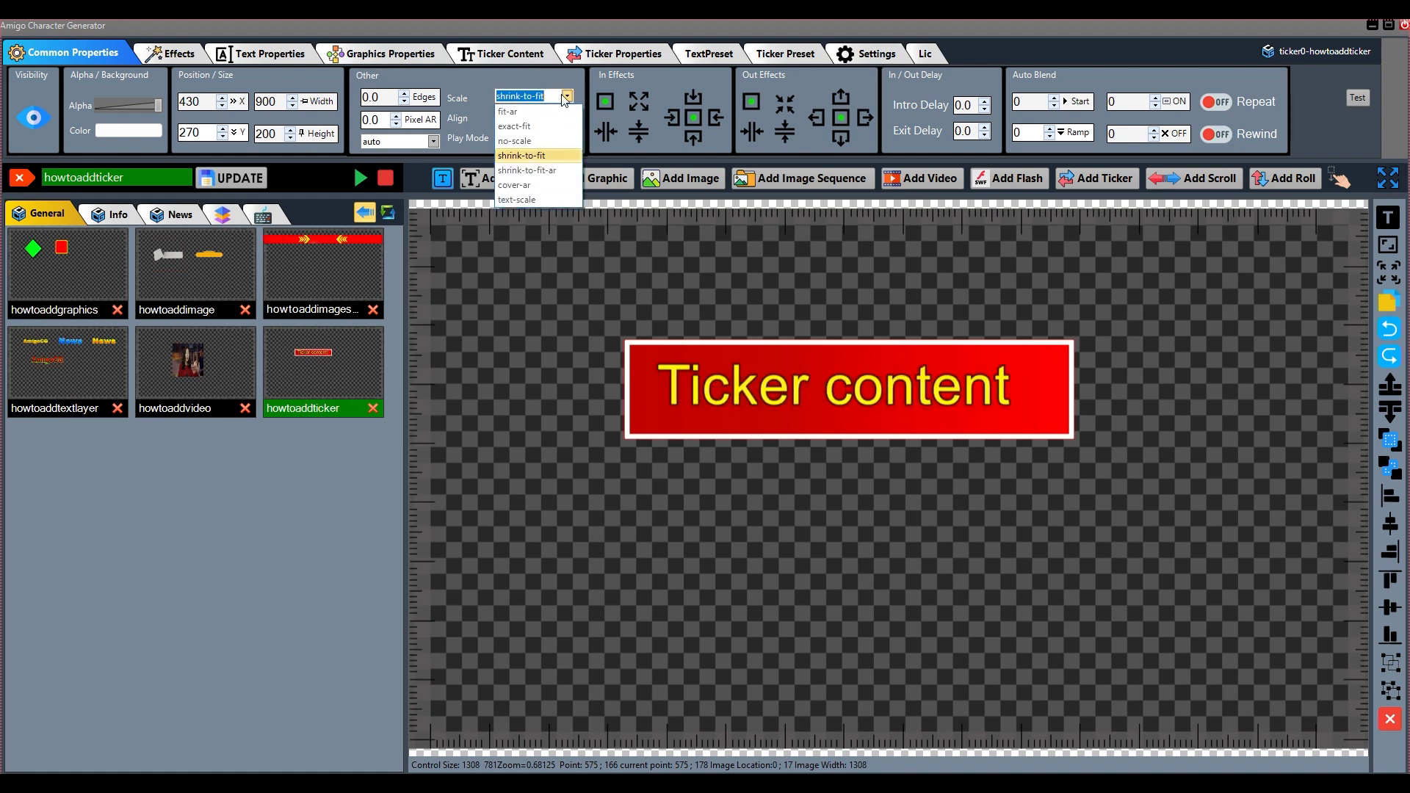
pyautogui.click(532, 121)
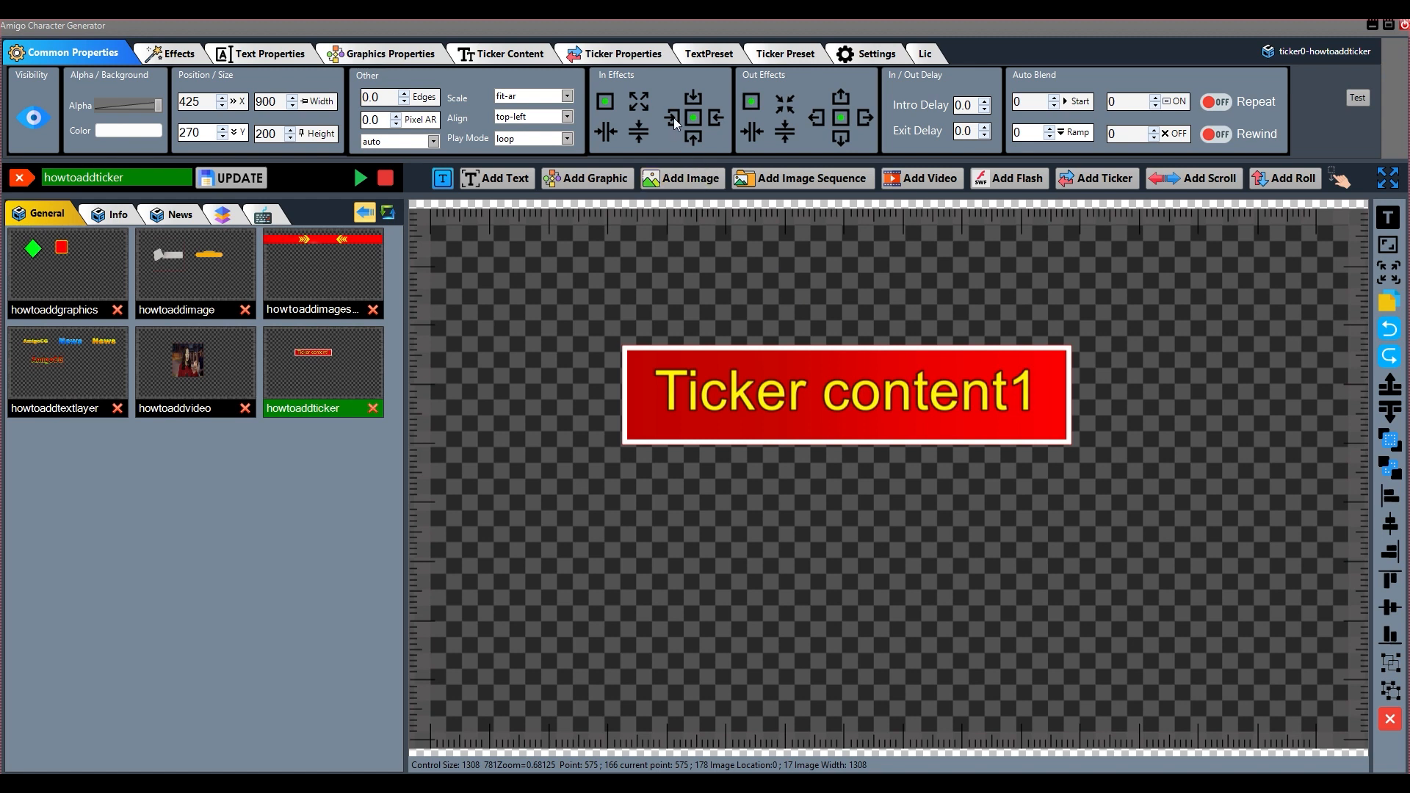
# Step: Make the ticker enter from the top and exit through the bottom, and update and reopen the howtoaddticker project
pyautogui.click(696, 98)
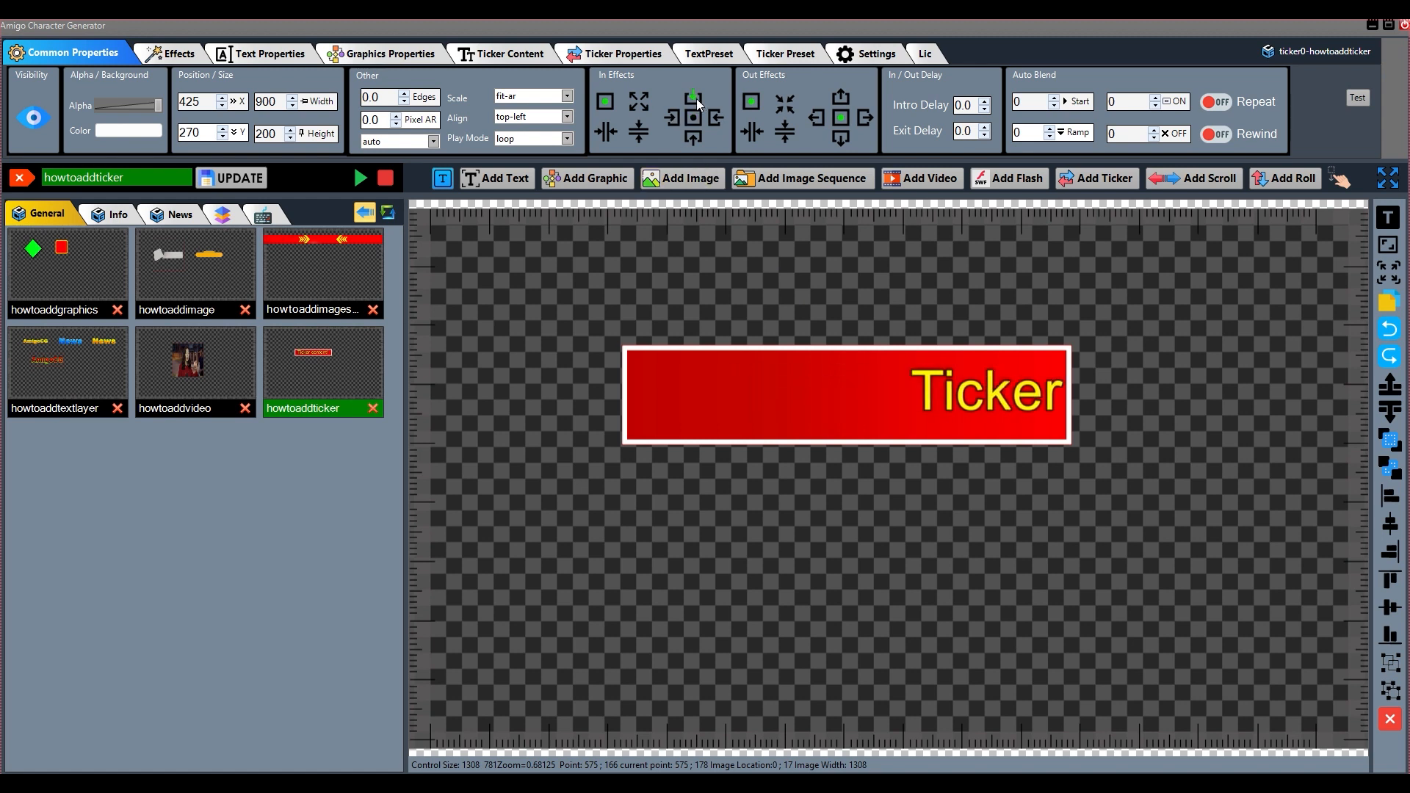
pyautogui.click(843, 139)
pyautogui.hotkey('ctrl', 's')
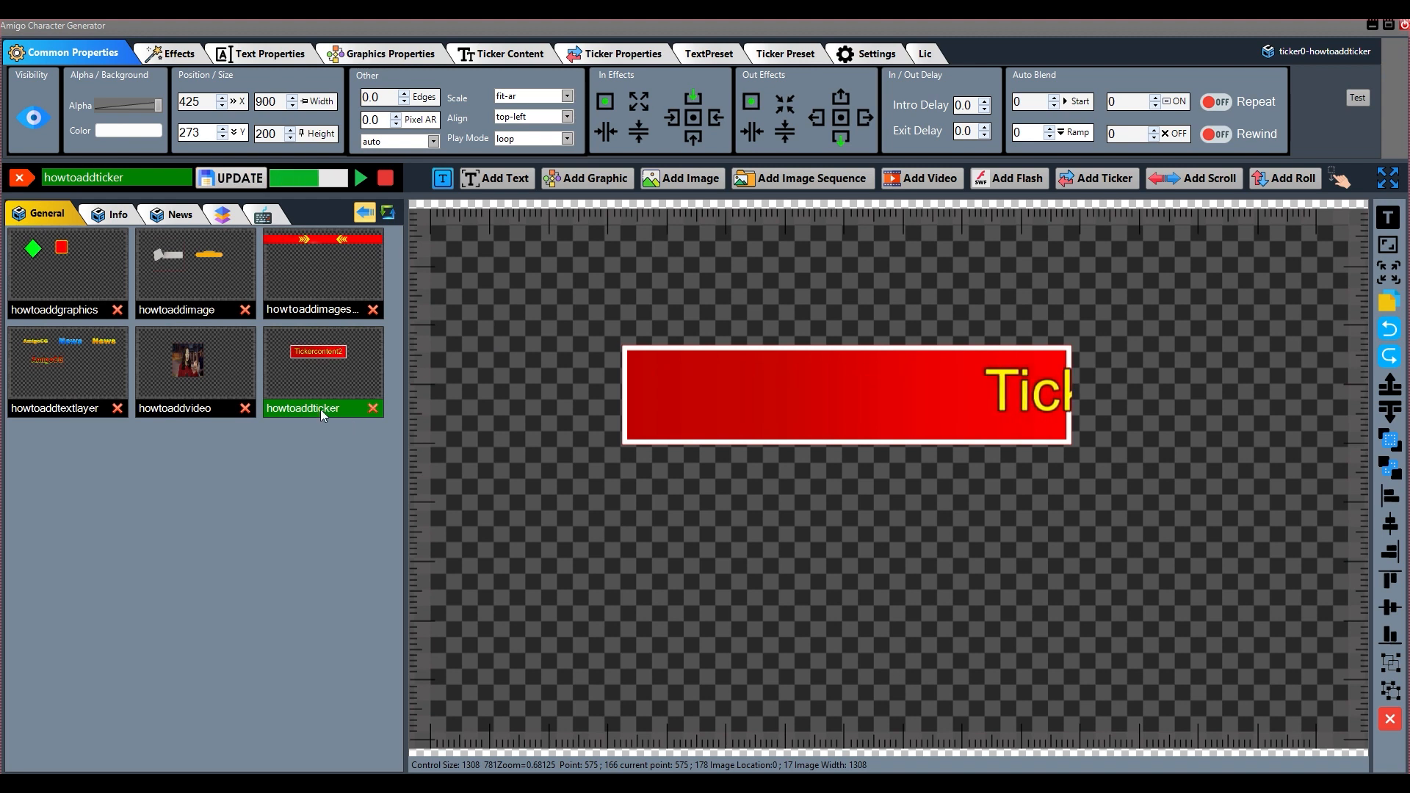
pyautogui.click(322, 408)
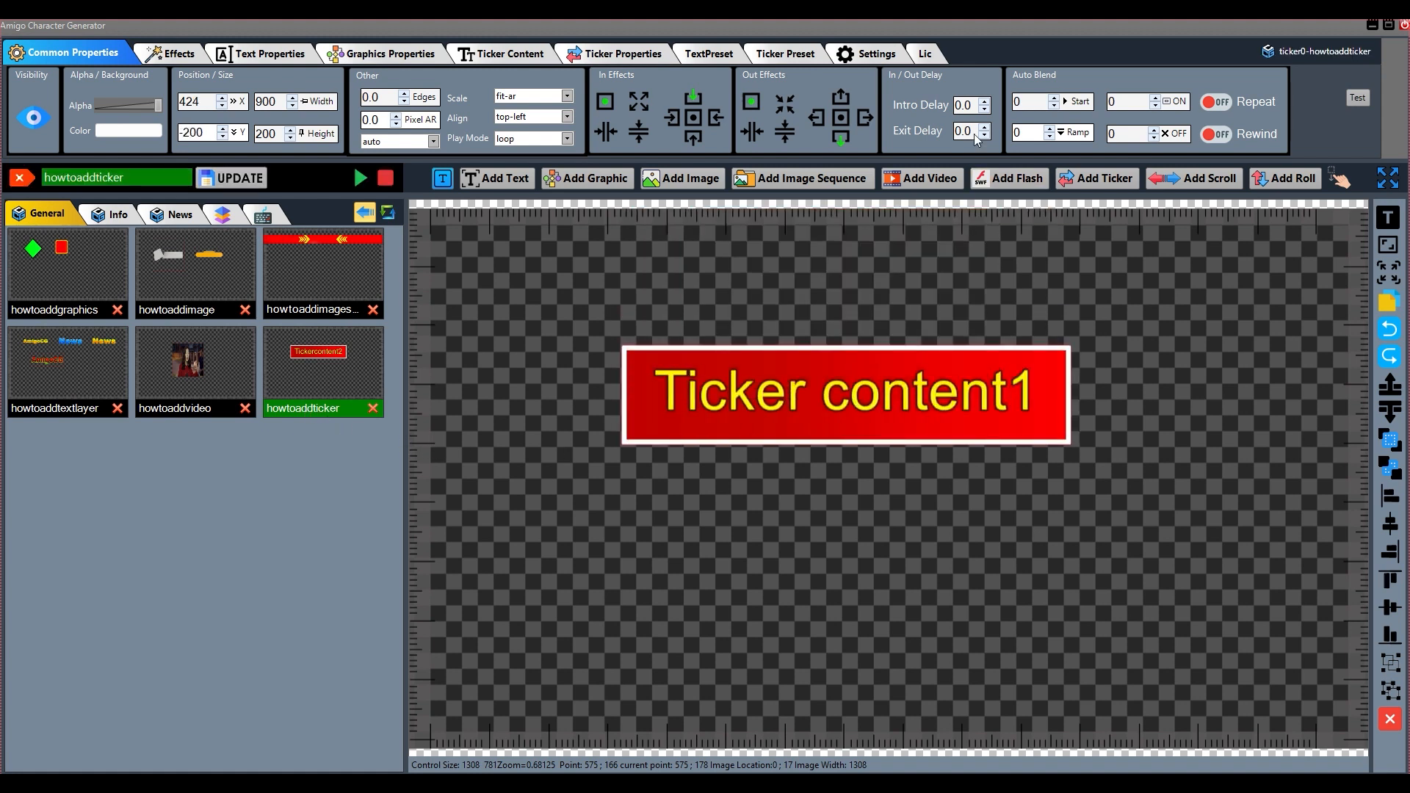
# Step: Set the ticker's Intro Delay and Exit Delay to 0.2, and update and reopen the howtoaddticker project
pyautogui.click(985, 102)
pyautogui.click(985, 128)
pyautogui.click(985, 128)
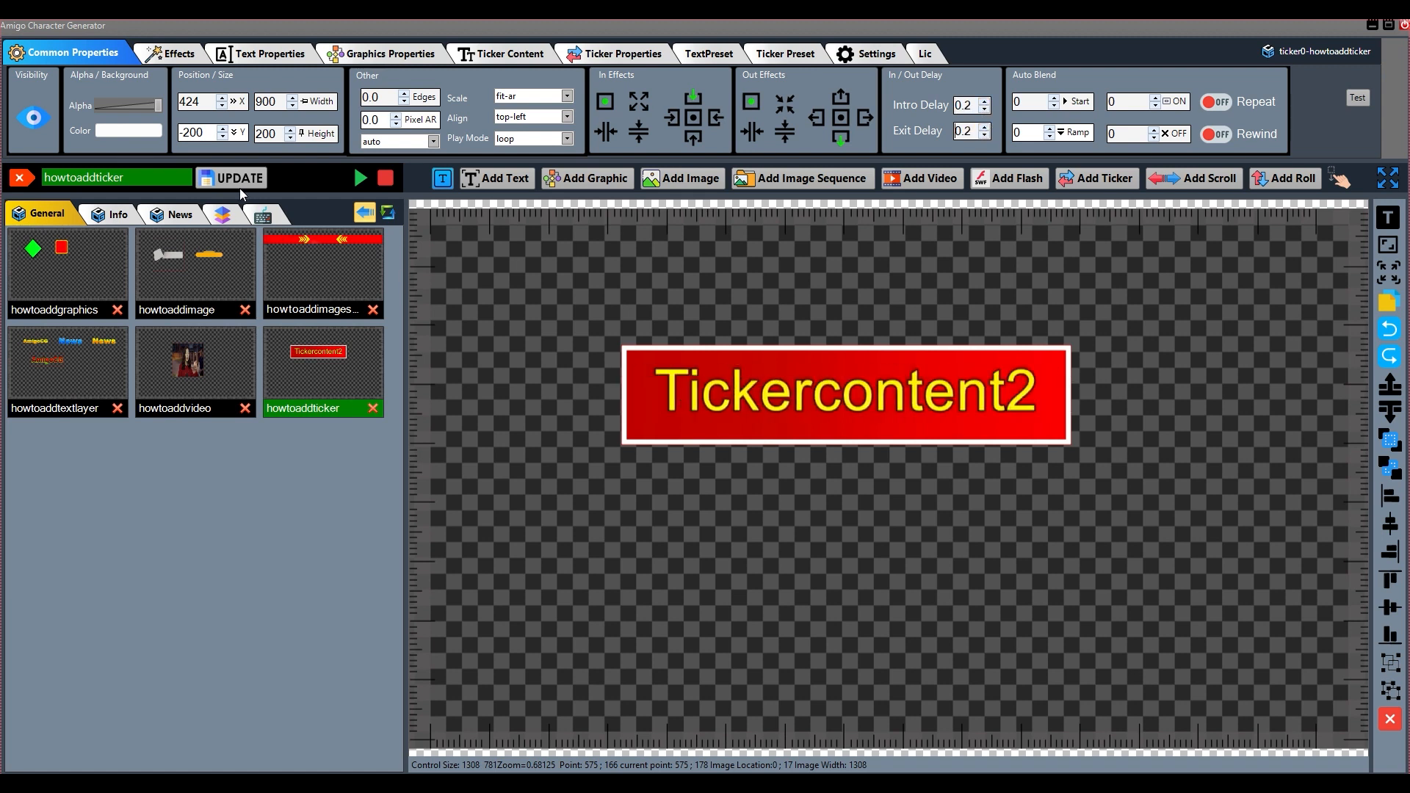
pyautogui.click(306, 407)
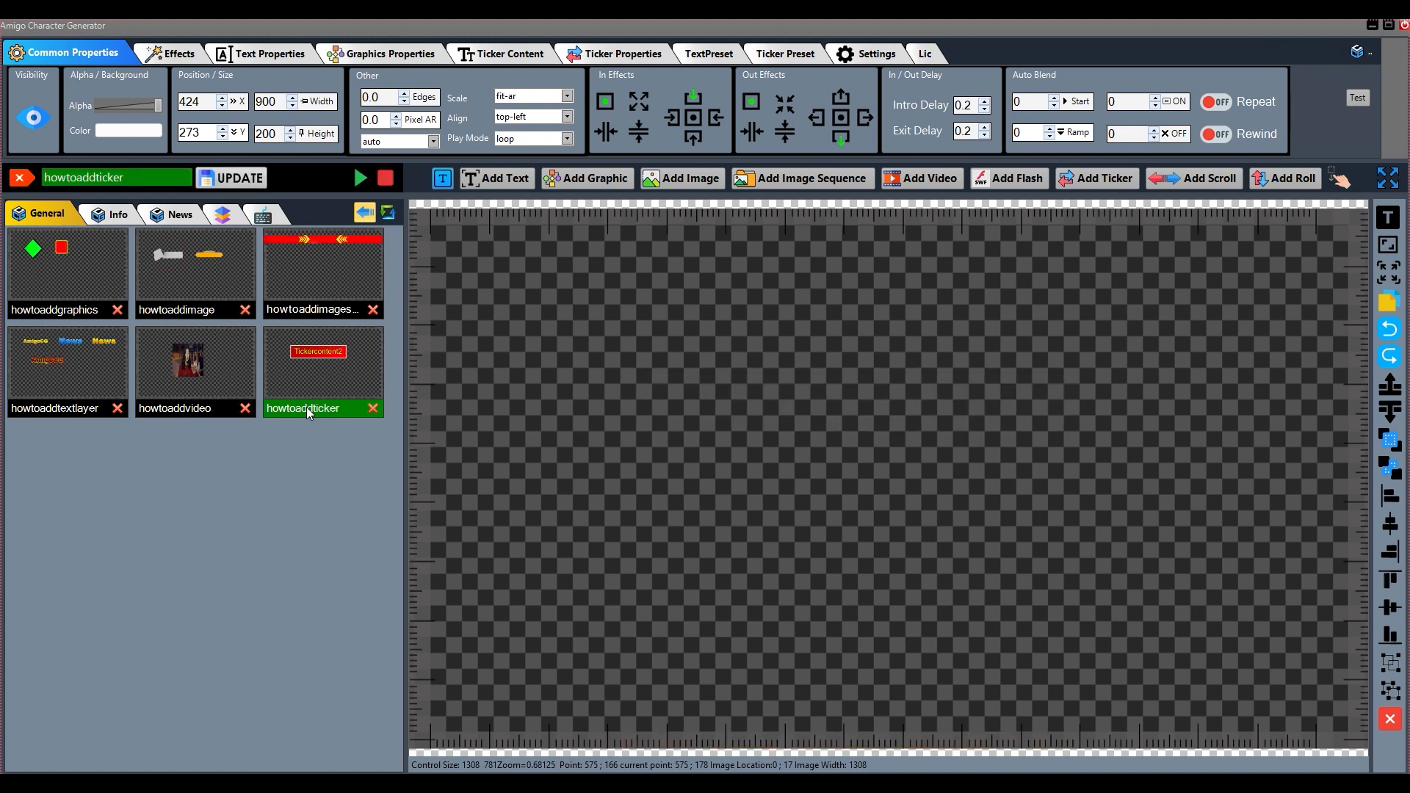
pyautogui.click(306, 407)
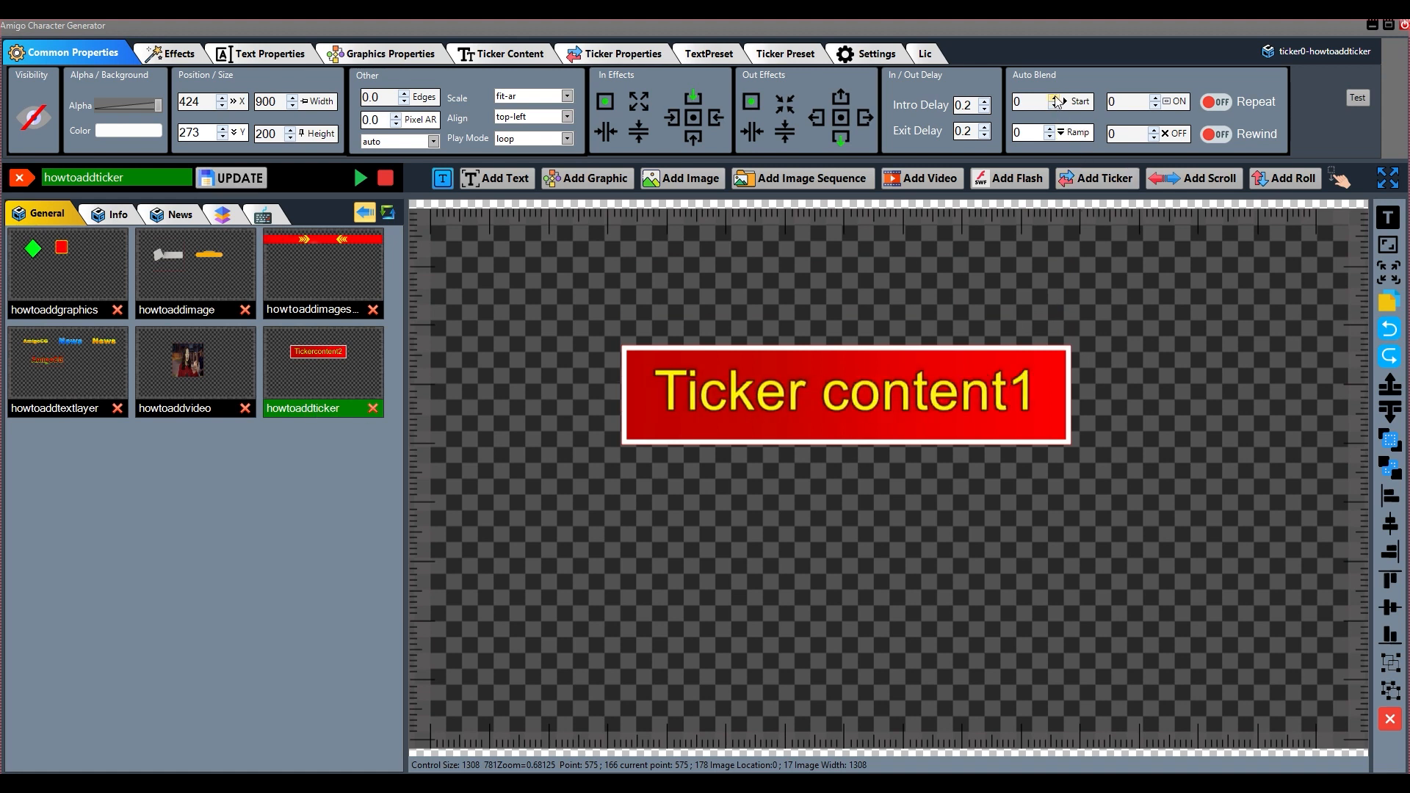
# Step: Set the ticker's Auto Blend Start, Ramp, ON and OFF values to 1 and turn on Repeat
pyautogui.click(1051, 129)
pyautogui.click(1154, 99)
pyautogui.click(1212, 103)
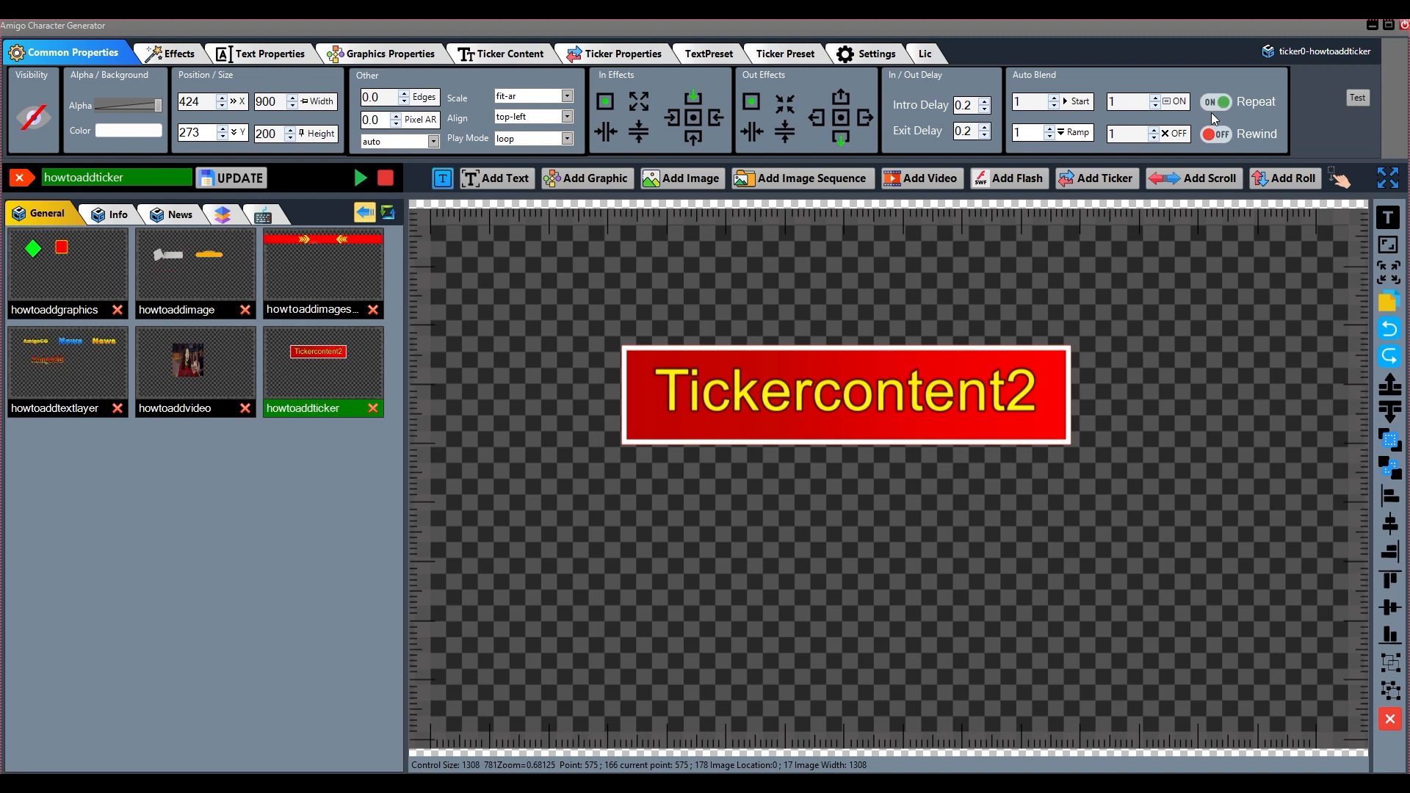
# Step: Turn on Rewind for the ticker's Auto Blend, and update and reopen the howtoaddticker project
pyautogui.click(247, 180)
pyautogui.click(309, 413)
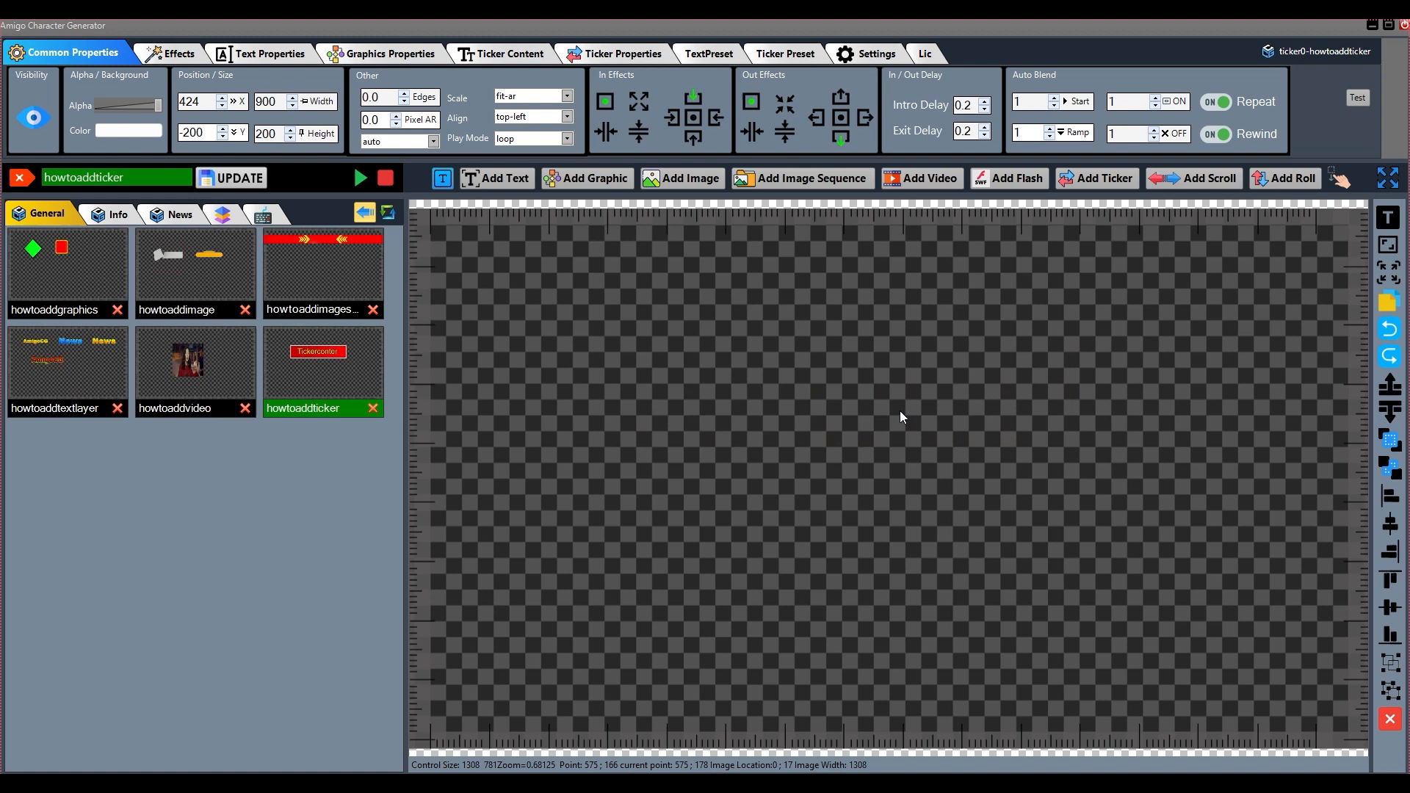
# Step: Turn off Repeat and Rewind, set Auto Blend Start, Ramp, ON and OFF to 0, and update the project with the ticker moved to X 442
pyautogui.click(1216, 102)
pyautogui.click(1218, 136)
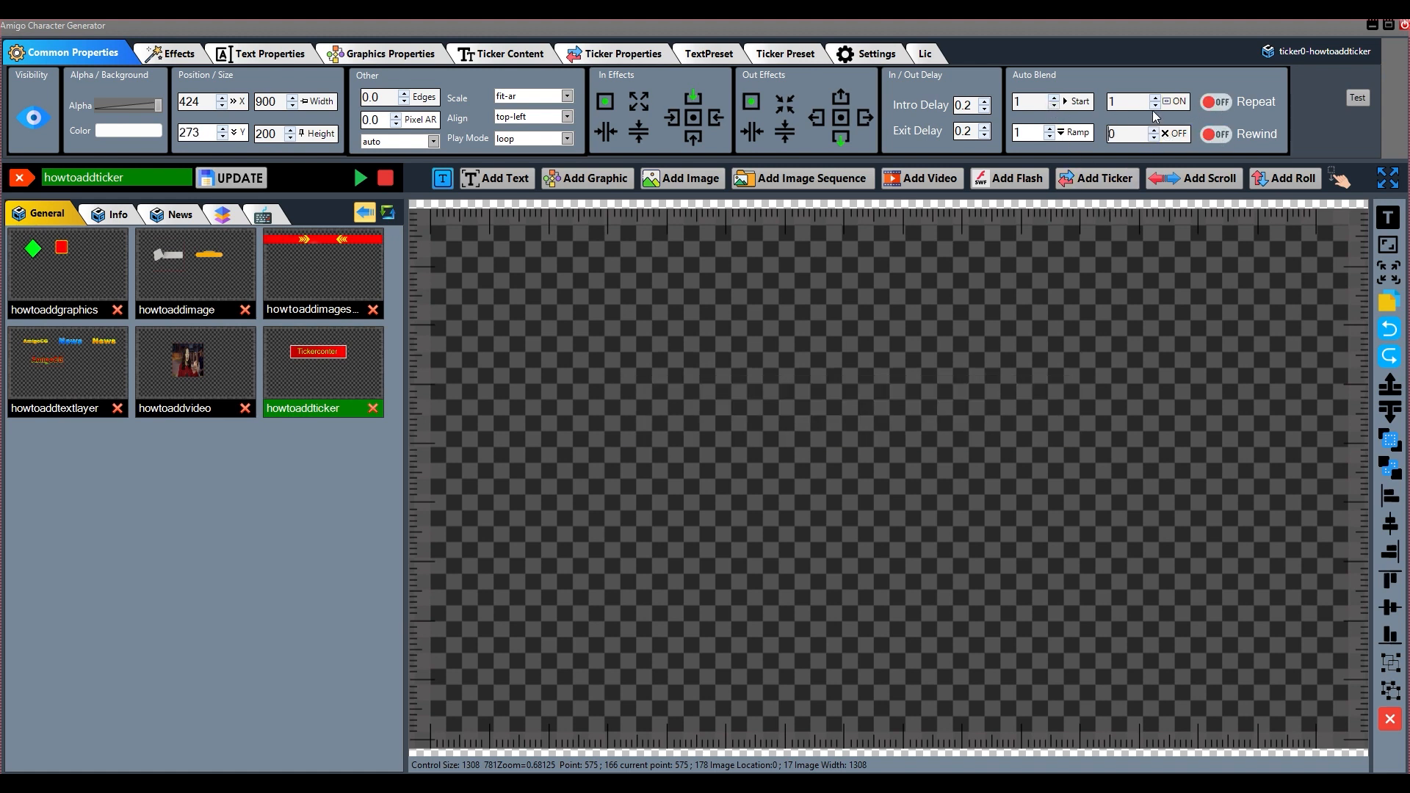
pyautogui.click(1156, 107)
pyautogui.click(231, 177)
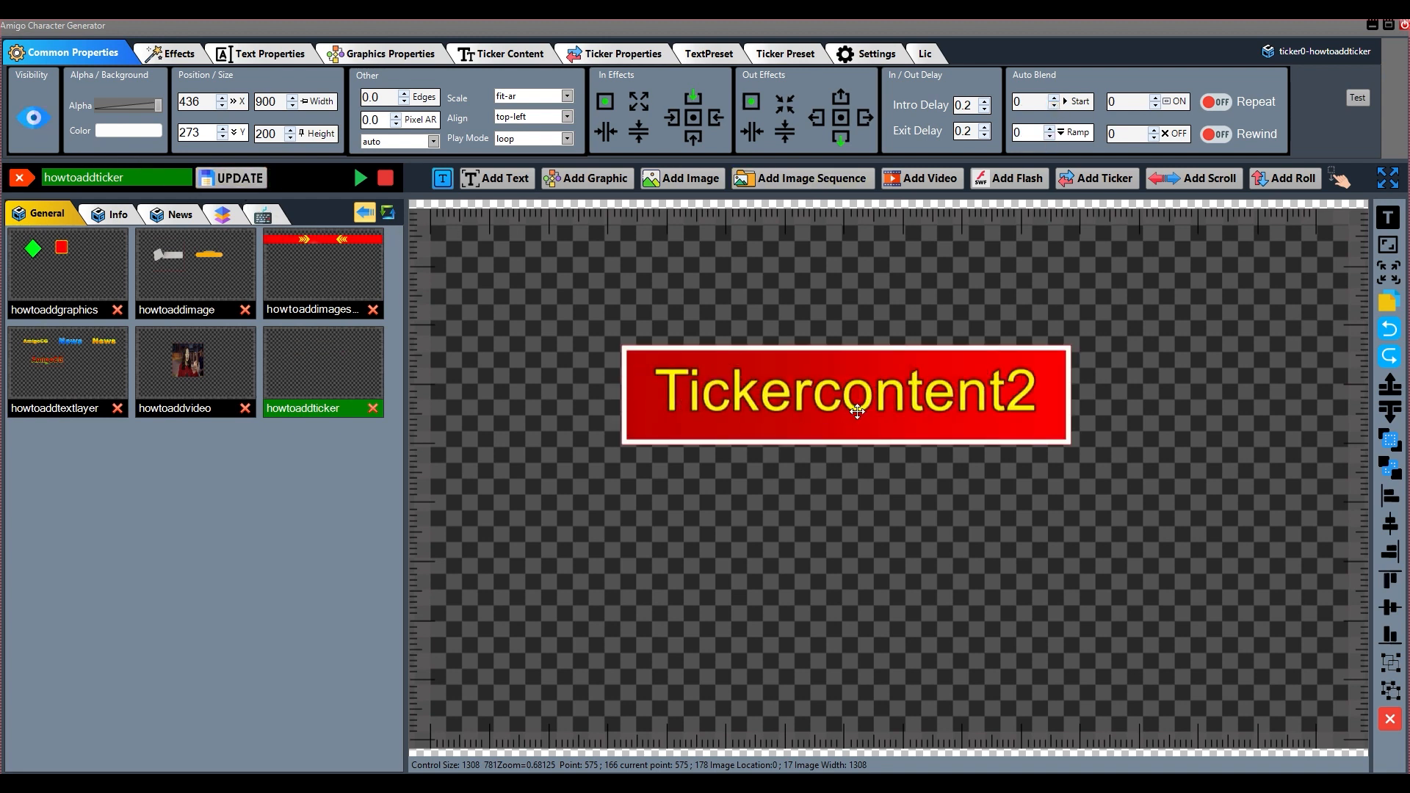
pyautogui.moveTo(852, 412); pyautogui.dragTo(861, 413)
pyautogui.click(228, 180)
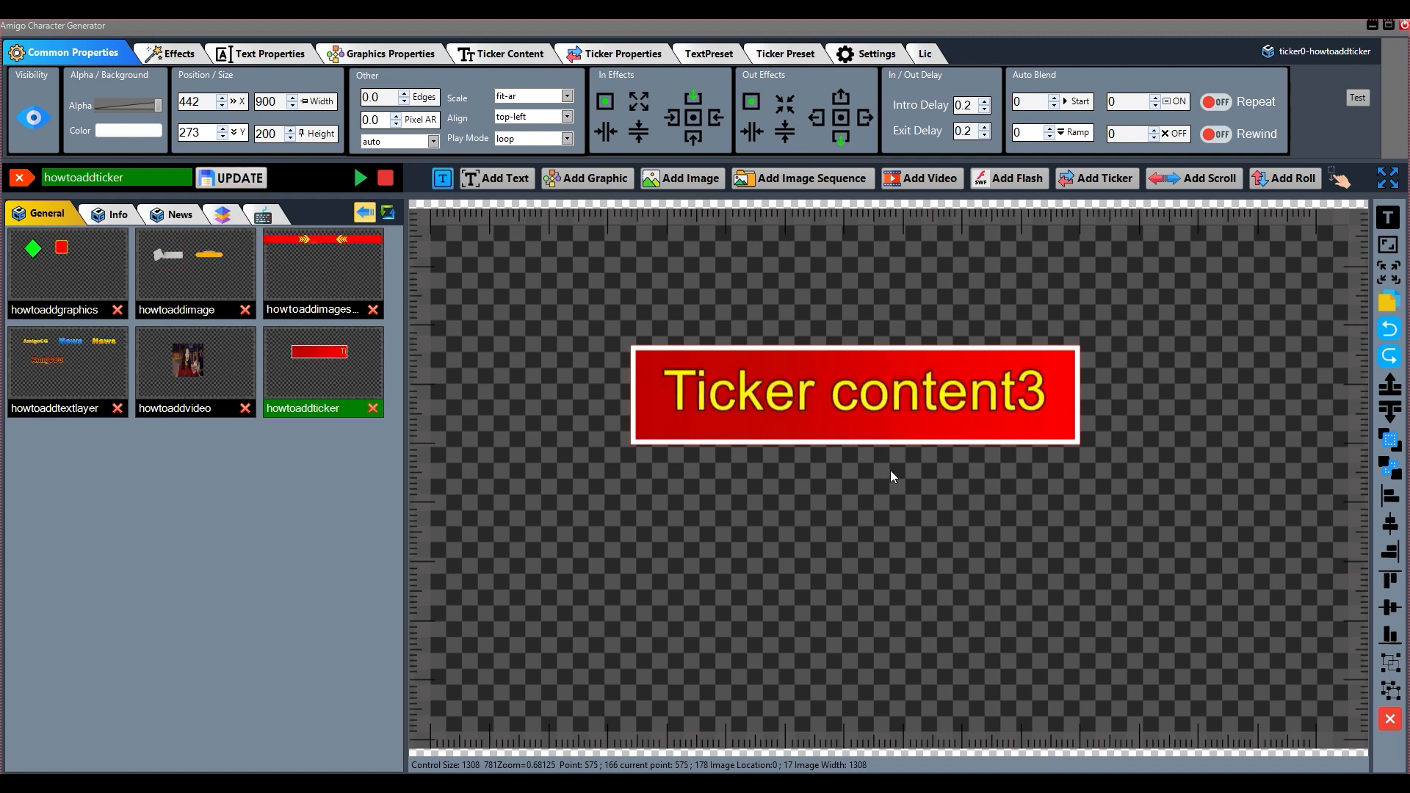
# Step: Try a Y Speed of -1 on the ticker and return it to 0
pyautogui.click(170, 52)
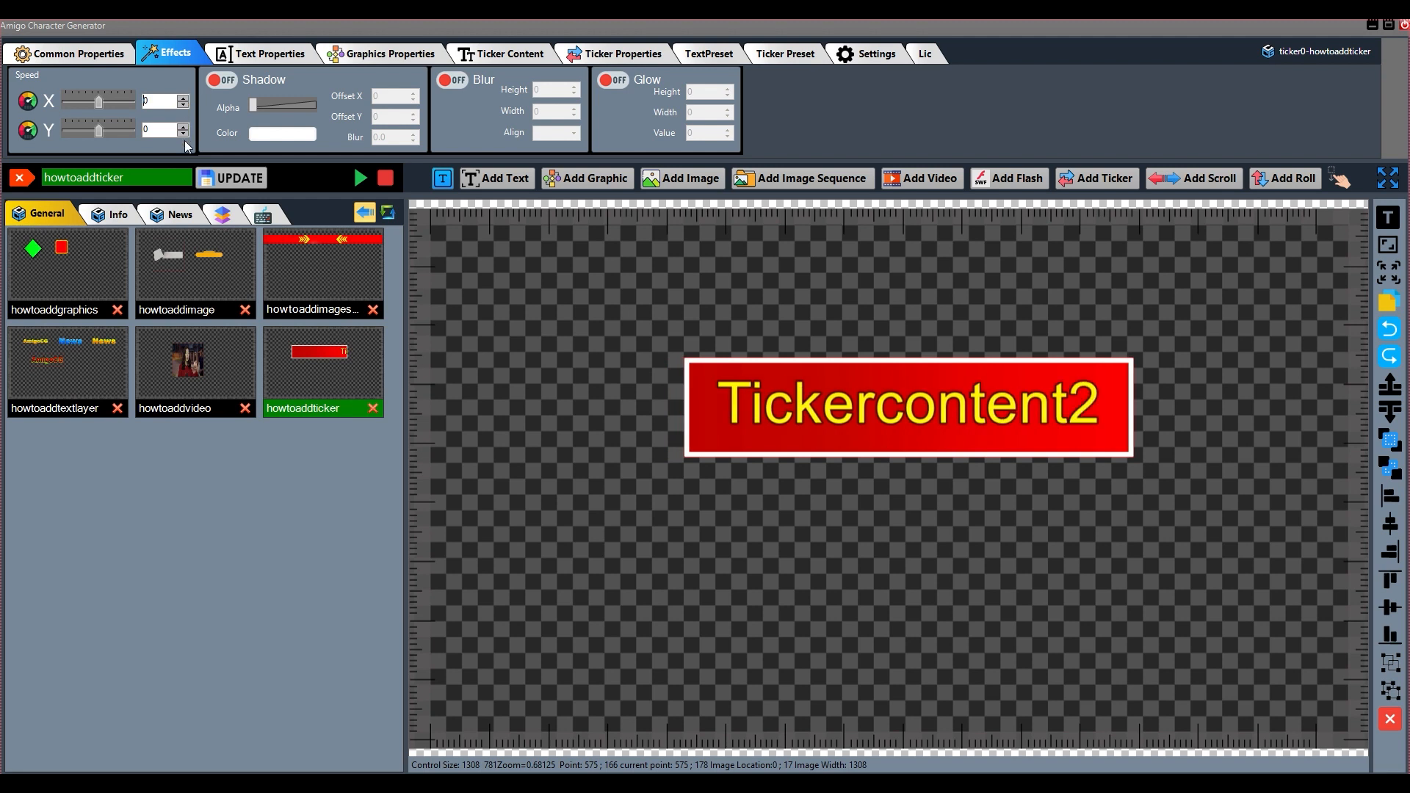
pyautogui.click(184, 134)
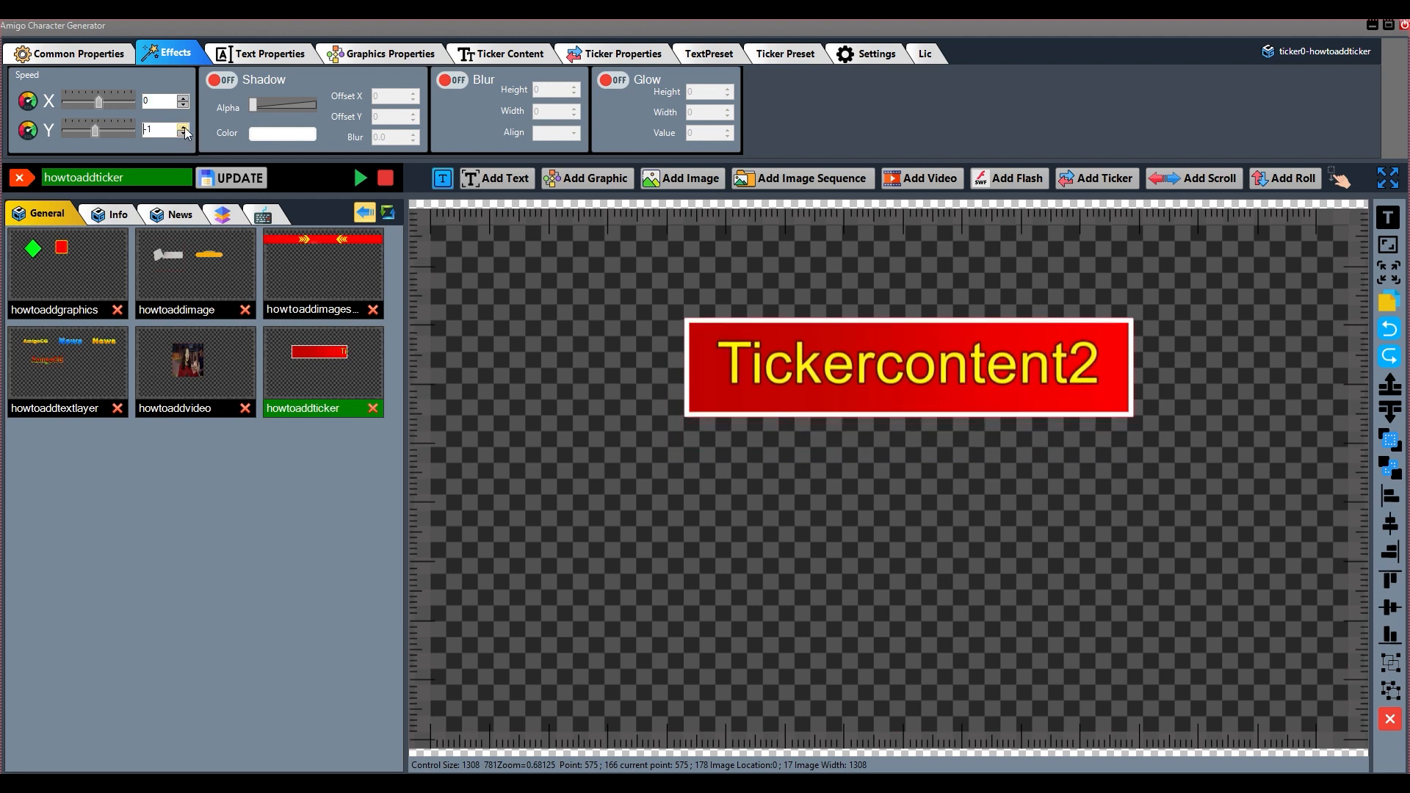
pyautogui.click(182, 126)
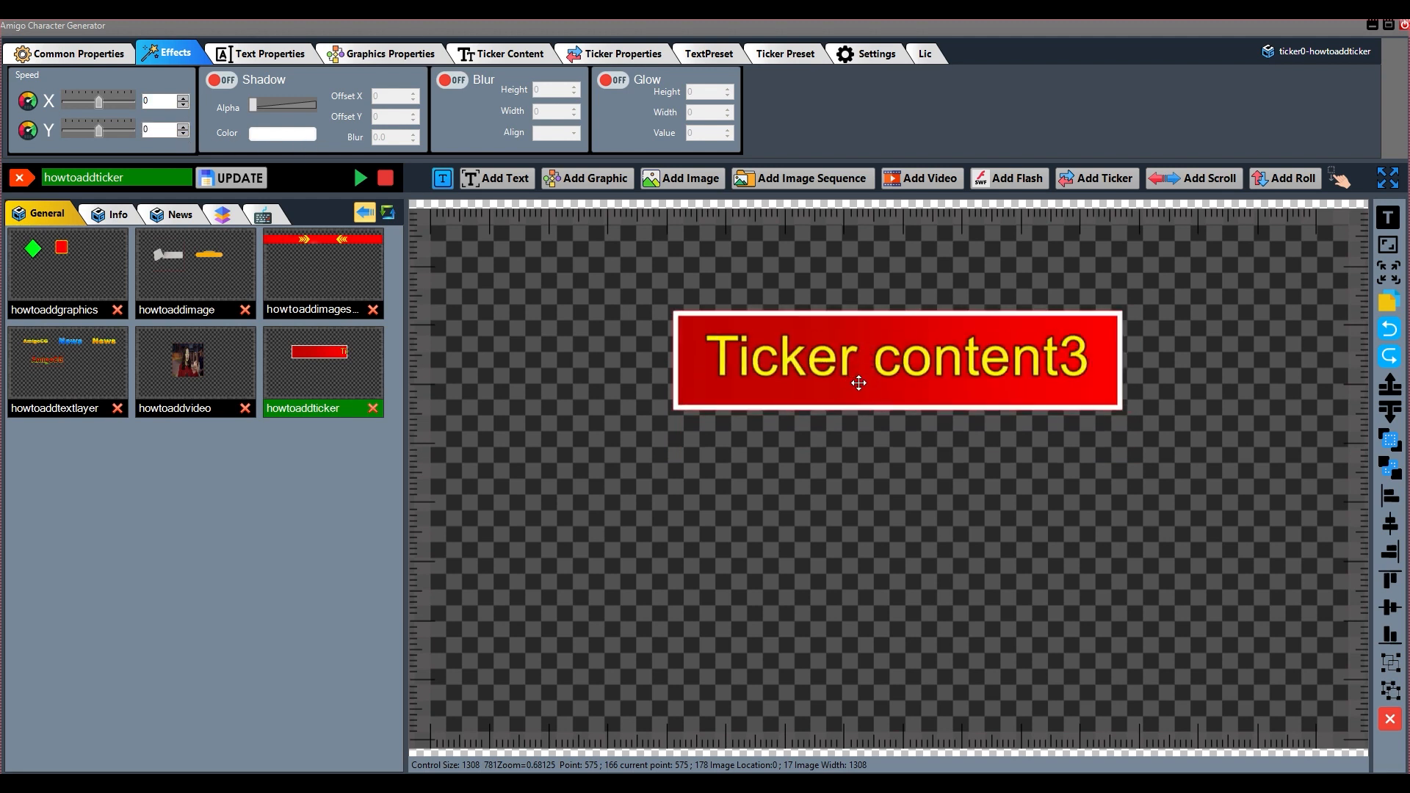
# Step: Turn on the ticker's Shadow with full Alpha, colour FF000000, Offset X 3 and Offset Y 4
pyautogui.click(222, 80)
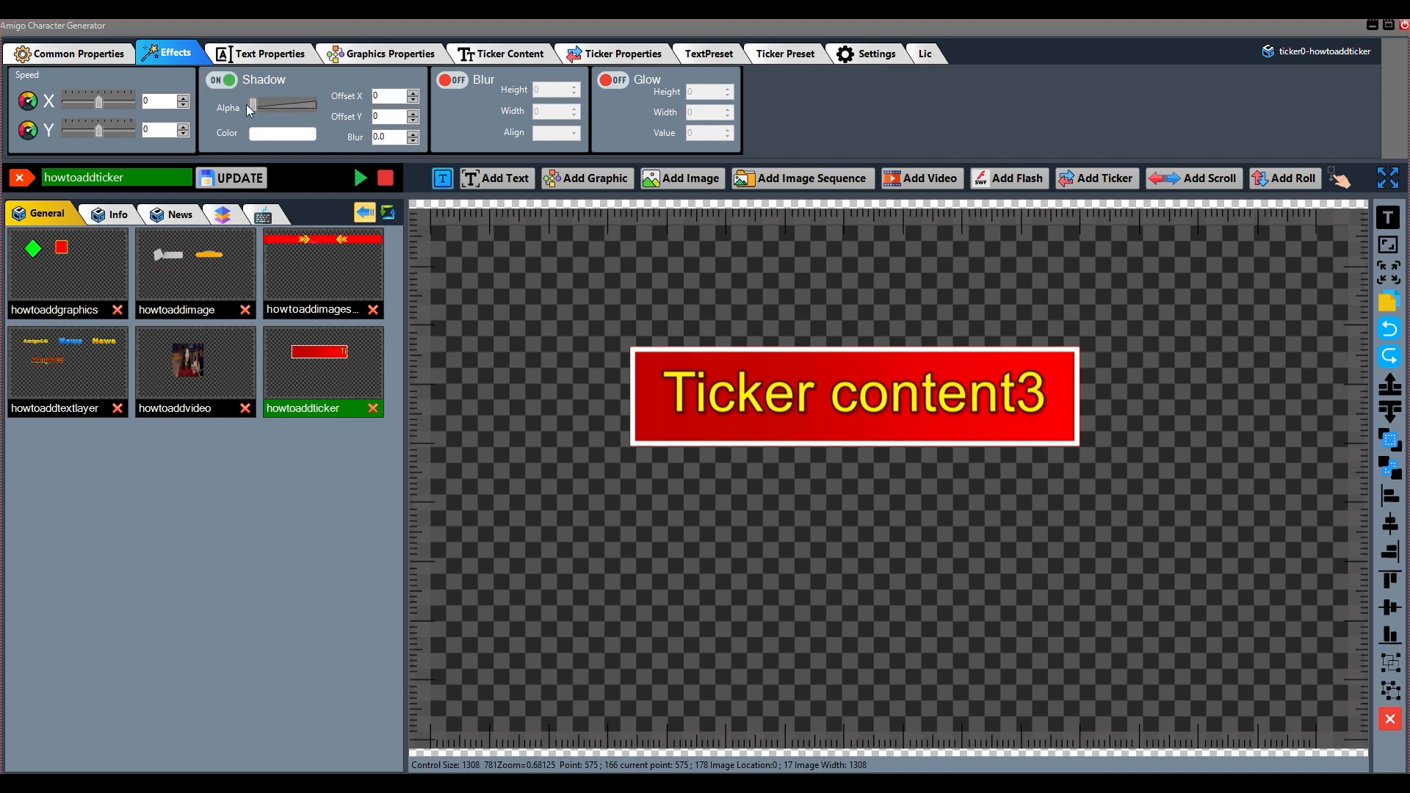
pyautogui.click(292, 135)
pyautogui.click(287, 264)
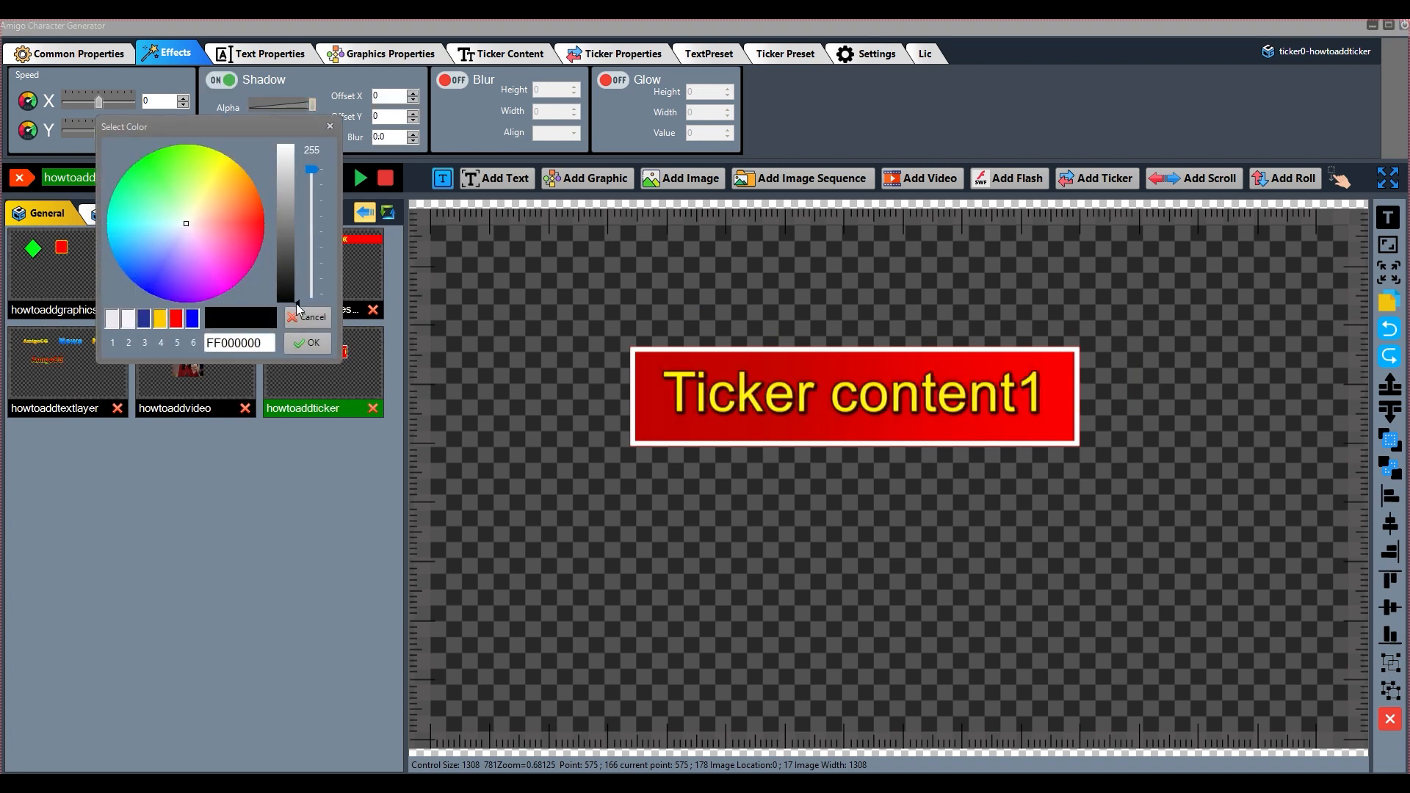
pyautogui.click(307, 343)
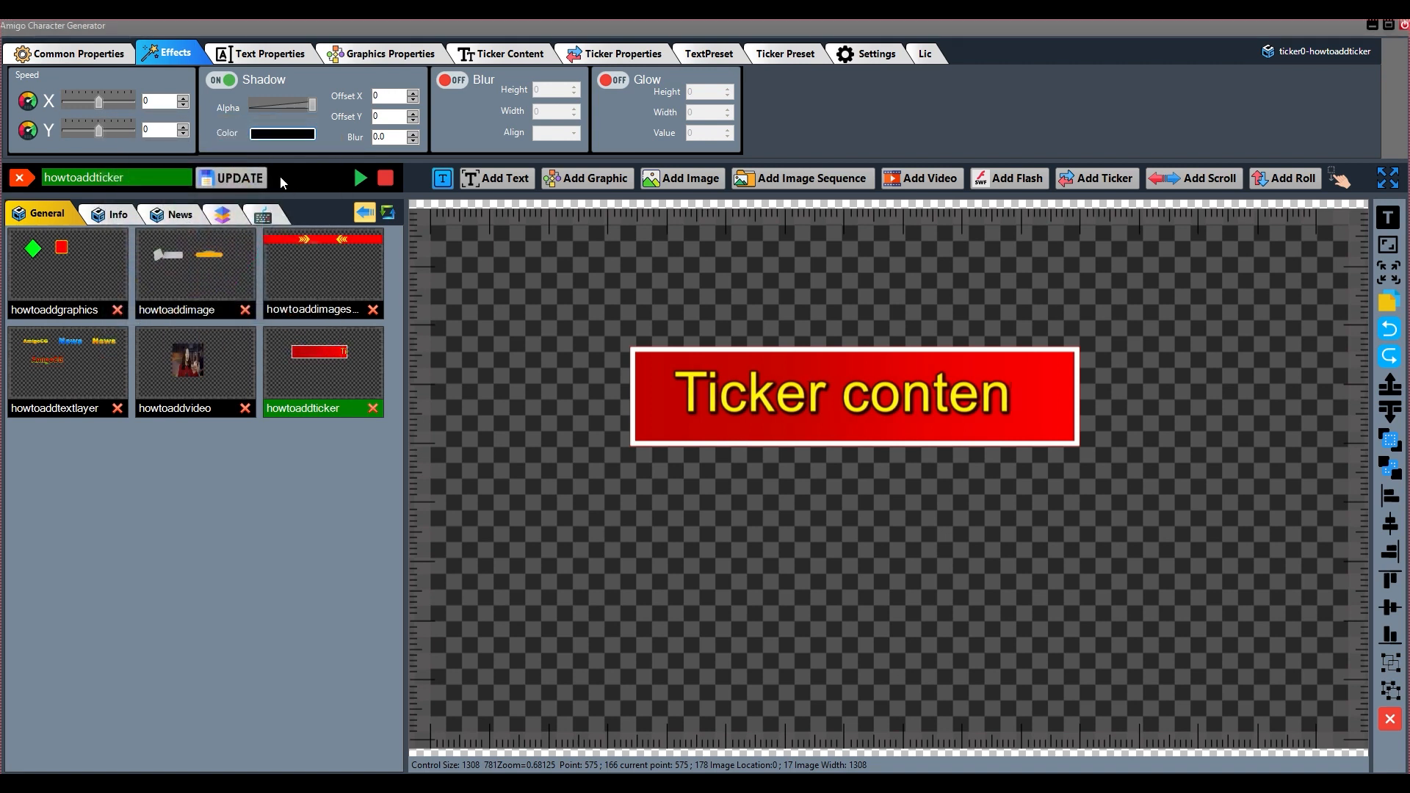
pyautogui.click(282, 134)
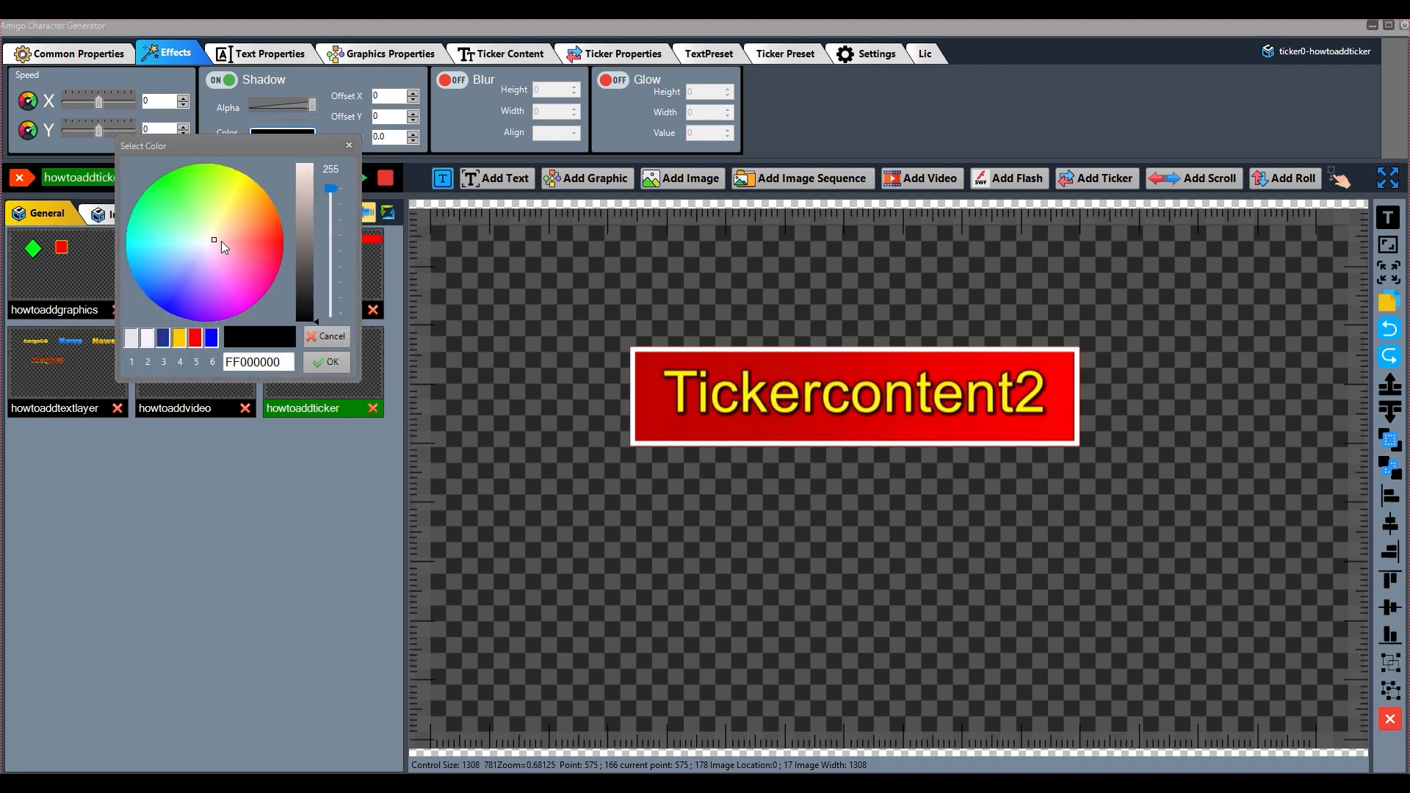
pyautogui.click(330, 362)
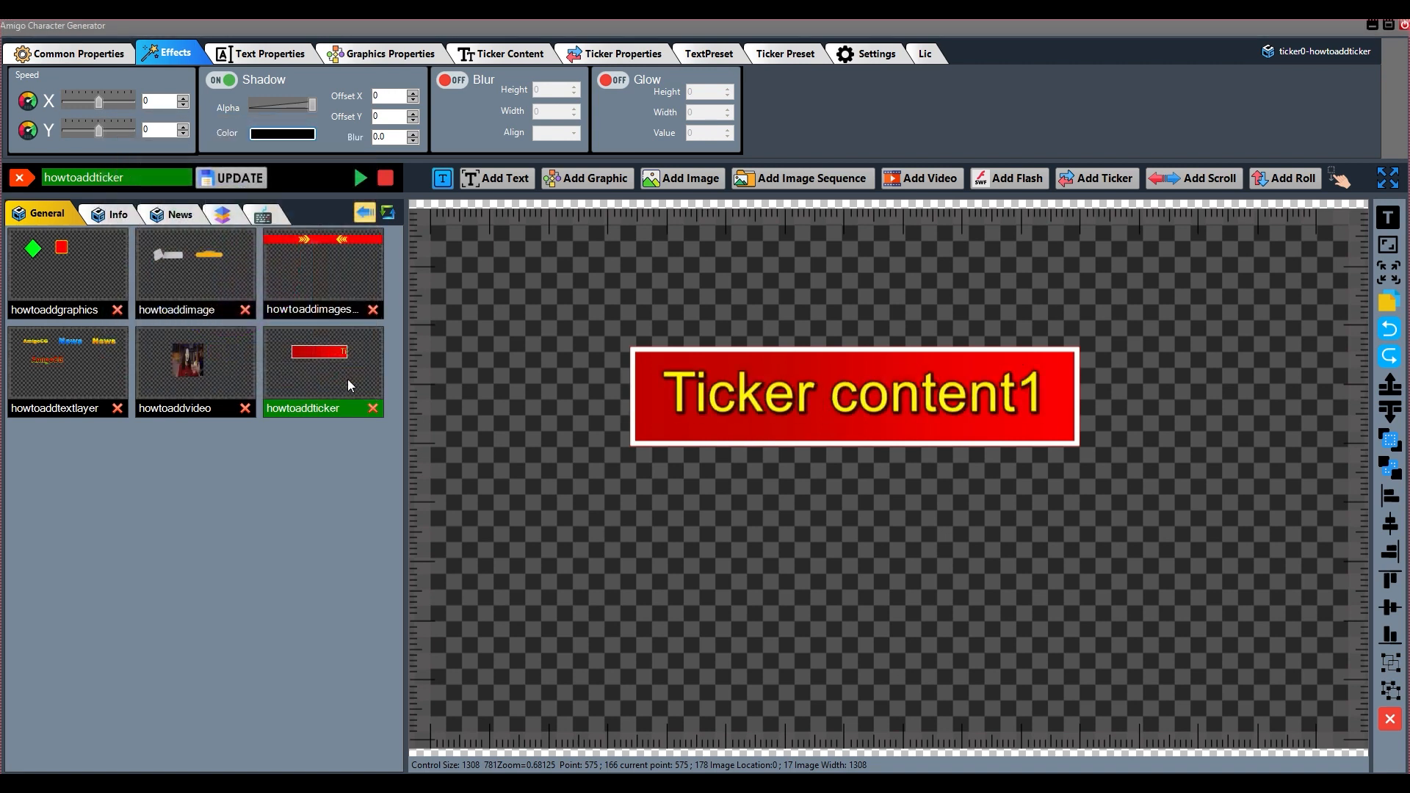
pyautogui.click(413, 93)
pyautogui.click(413, 92)
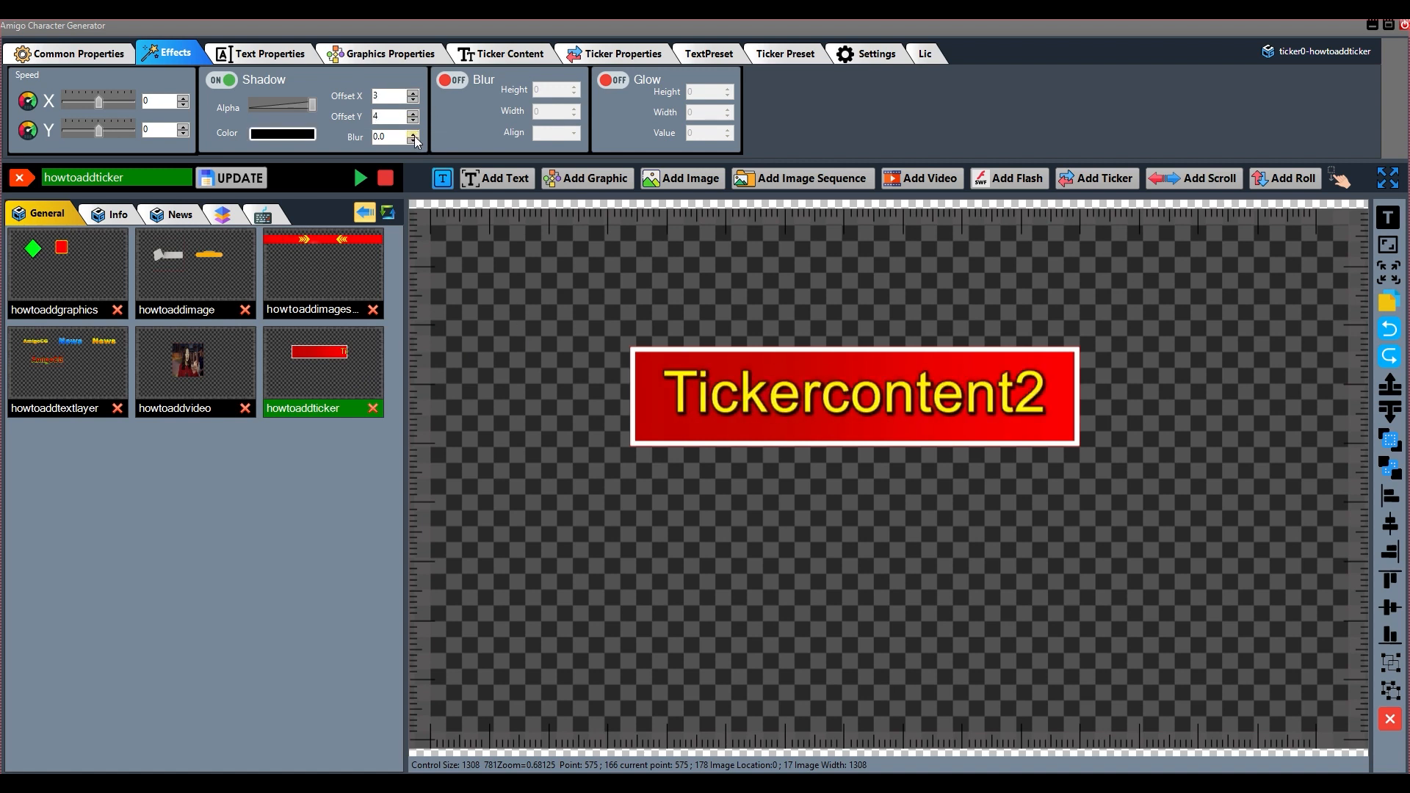
# Step: Turn on the ticker's Blur, try a blur Height of 11 and return it to 0
pyautogui.click(452, 80)
pyautogui.click(573, 88)
pyautogui.click(574, 88)
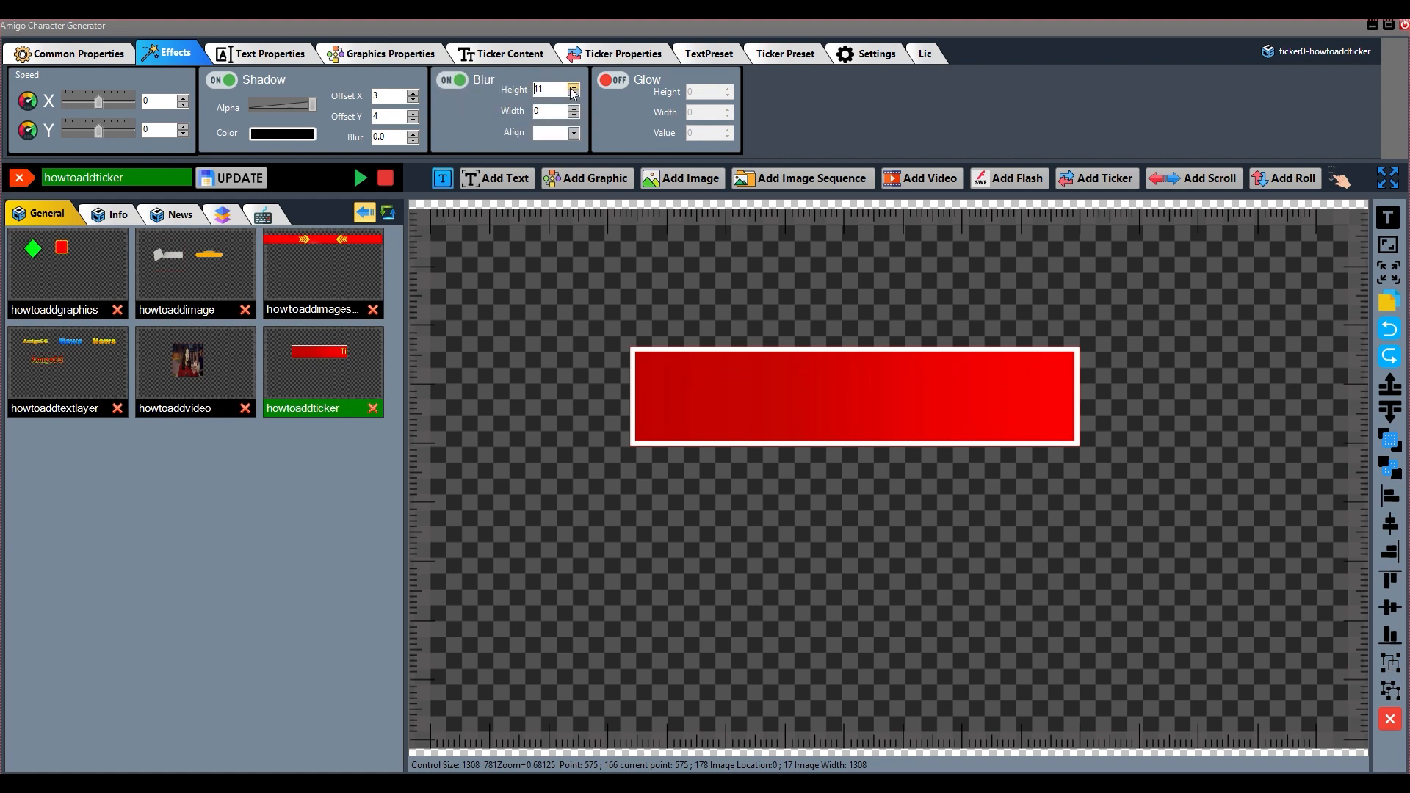
pyautogui.click(574, 88)
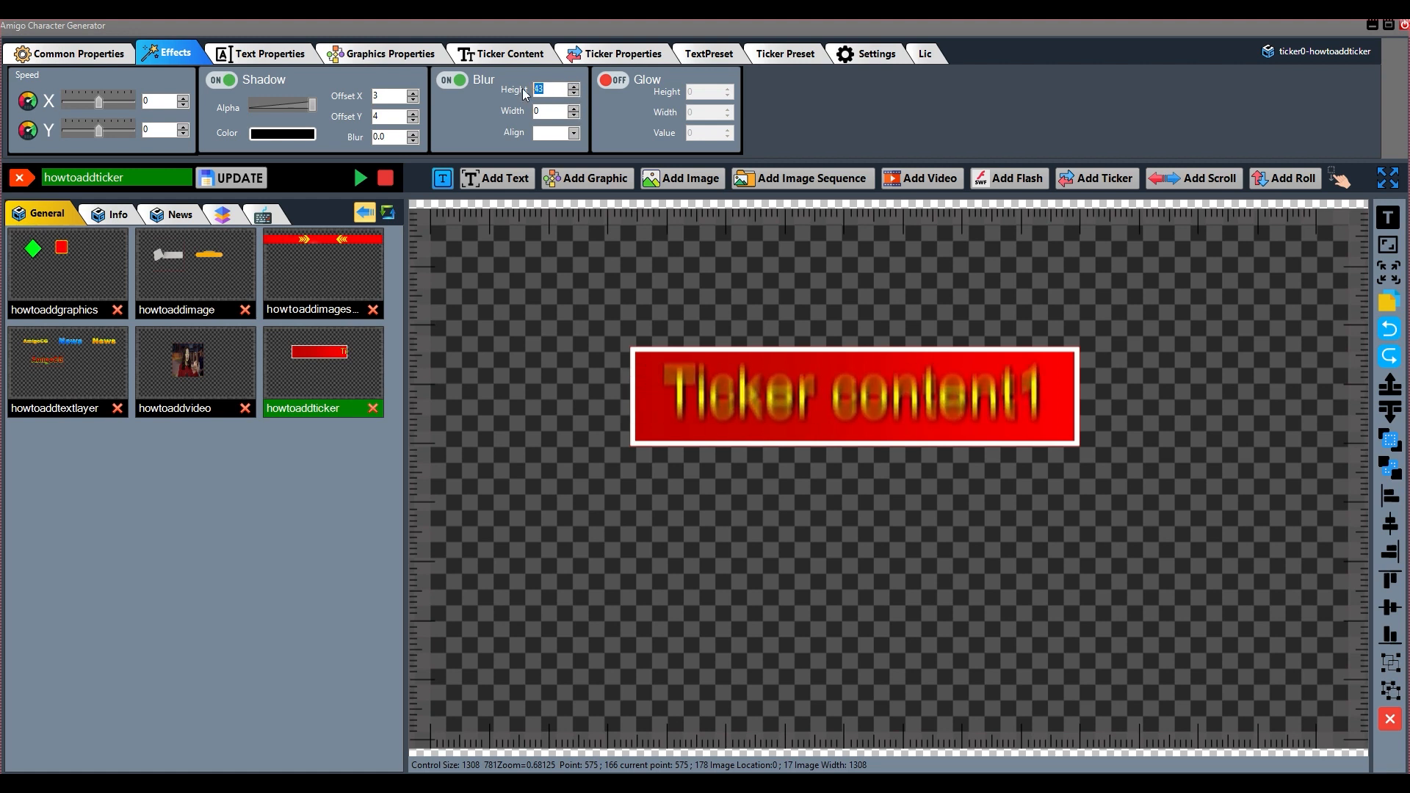
# Step: Turn on the ticker's Glow, move the ticker slightly lower on the canvas, and update the howtoaddticker project
pyautogui.click(615, 79)
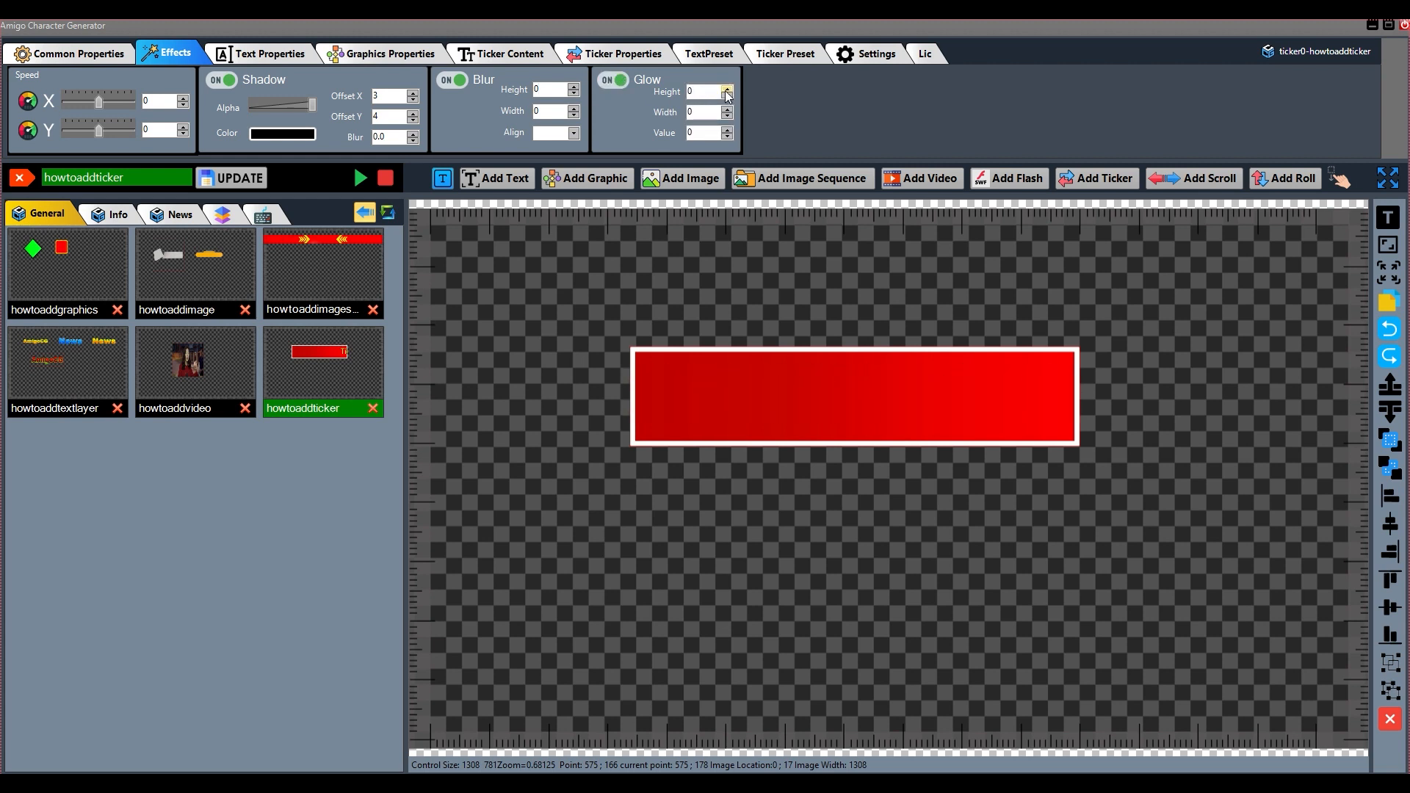
pyautogui.moveTo(858, 398); pyautogui.dragTo(858, 428)
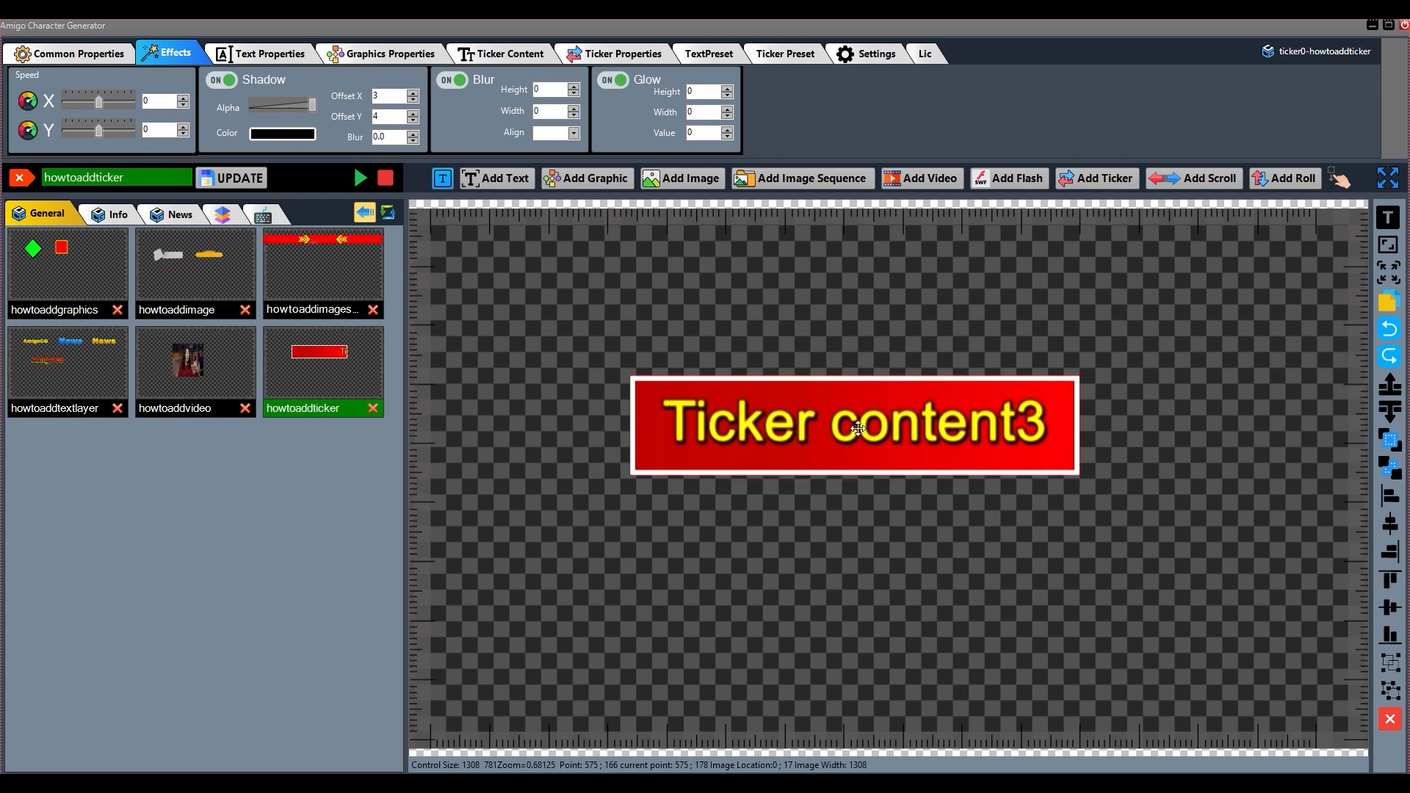
pyautogui.click(232, 177)
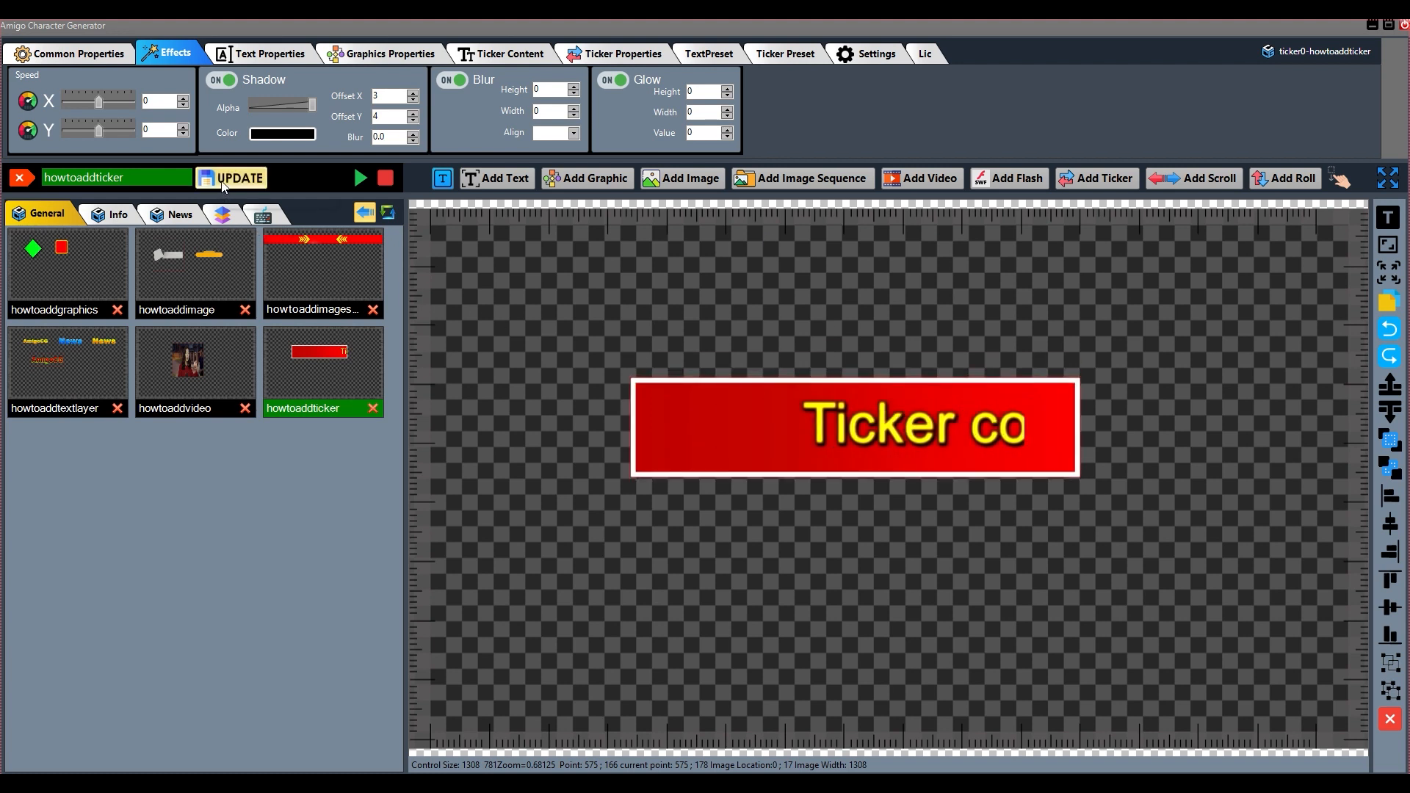
# Step: Move the ticker slightly higher on the canvas and save it as a new ticker preset
pyautogui.click(831, 451)
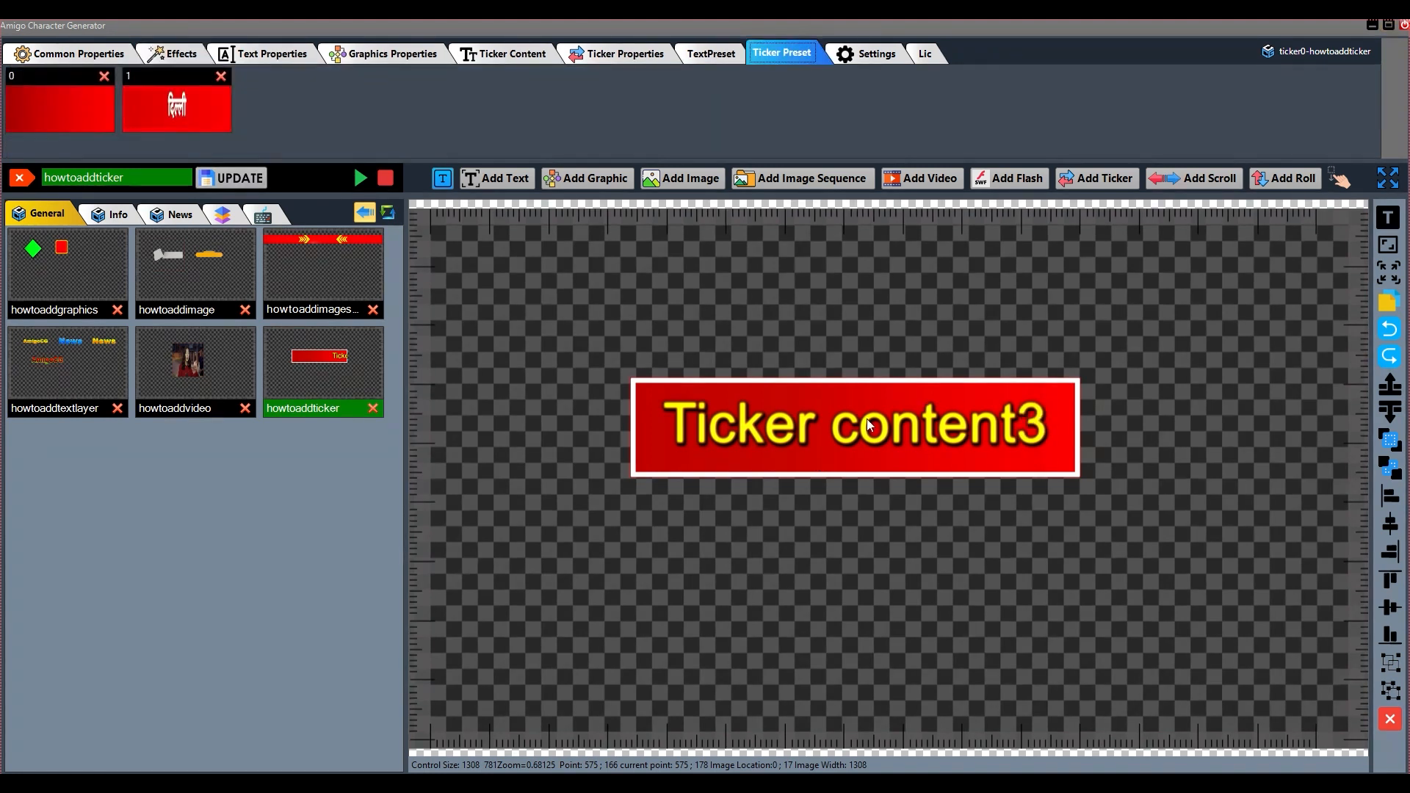
pyautogui.moveTo(840, 382)
pyautogui.mouseDown()
pyautogui.moveTo(839, 400)
pyautogui.moveTo(818, 350)
pyautogui.moveTo(746, 328)
pyautogui.moveTo(842, 384)
pyautogui.mouseUp()
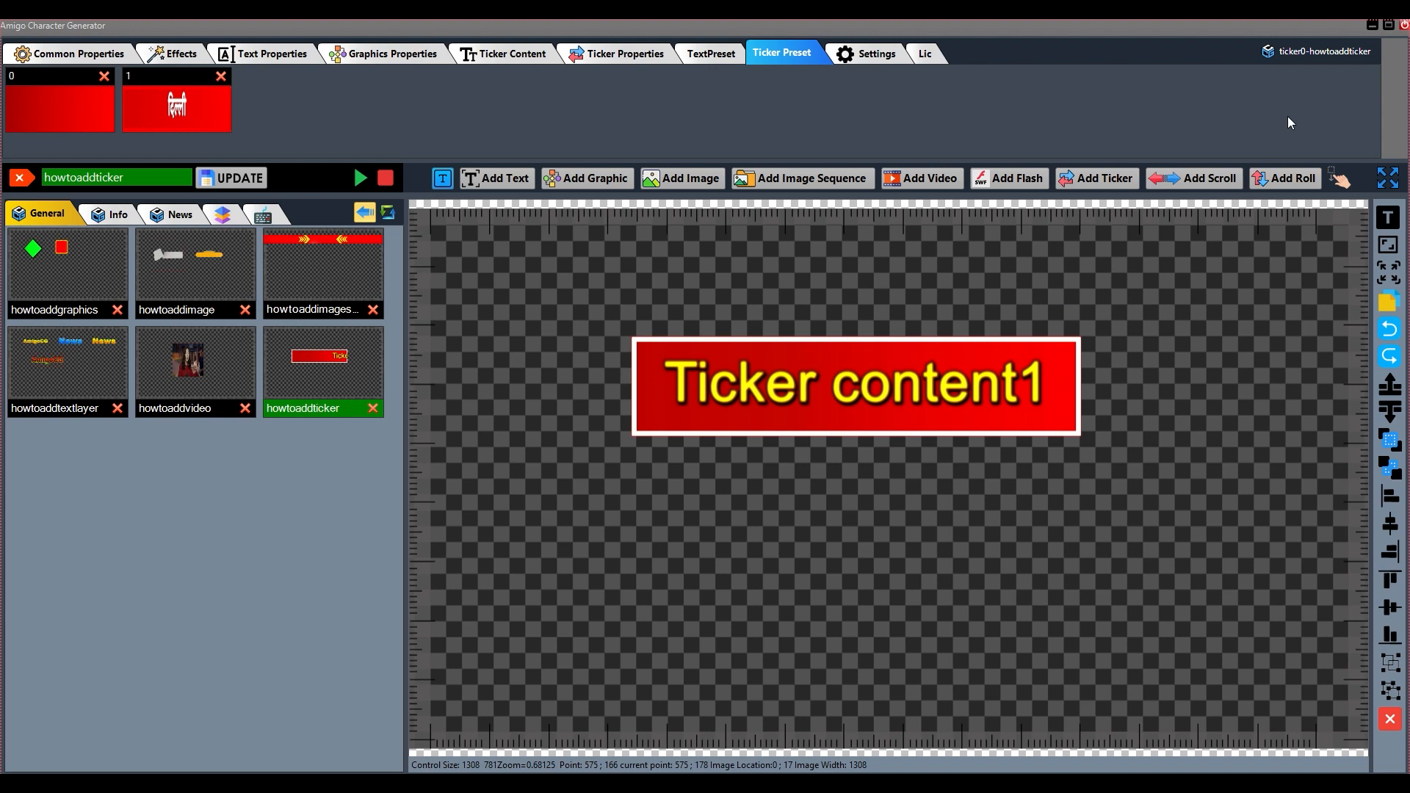
pyautogui.click(1299, 51)
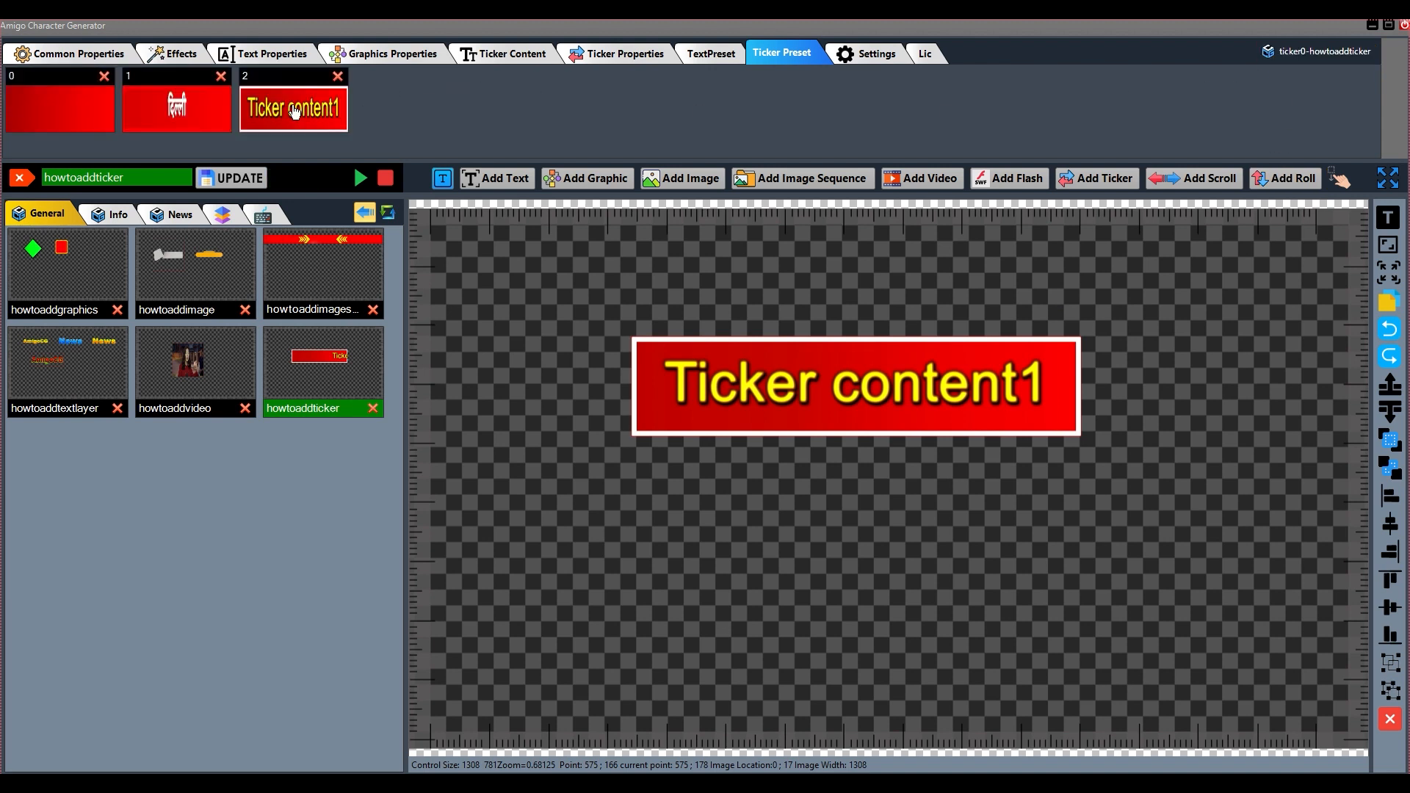
# Step: Place two tickers from preset 2 below the original ticker, and one each from presets 1 and 0 above it
pyautogui.moveTo(522, 627); pyautogui.dragTo(522, 627)
pyautogui.moveTo(665, 656); pyautogui.dragTo(579, 534)
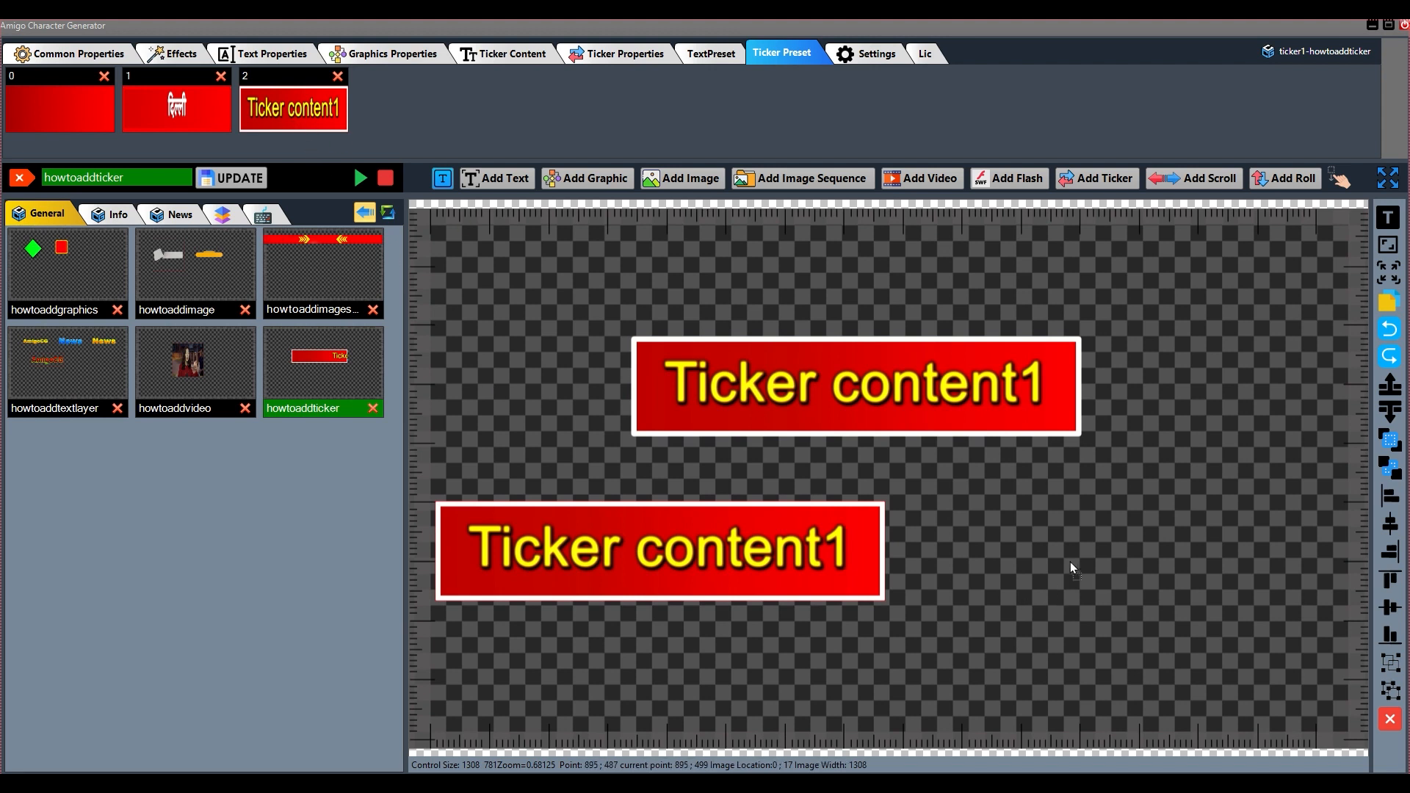
pyautogui.moveTo(1066, 570); pyautogui.dragTo(1073, 559)
pyautogui.moveTo(1262, 634); pyautogui.dragTo(1105, 570)
pyautogui.moveTo(285, 168); pyautogui.dragTo(593, 305)
pyautogui.moveTo(675, 324); pyautogui.dragTo(533, 282)
pyautogui.moveTo(40, 119); pyautogui.dragTo(727, 262)
# Step: Delete the wide plain red ticker at the canvas top and the lower-right copy made from preset 2
pyautogui.click(1389, 719)
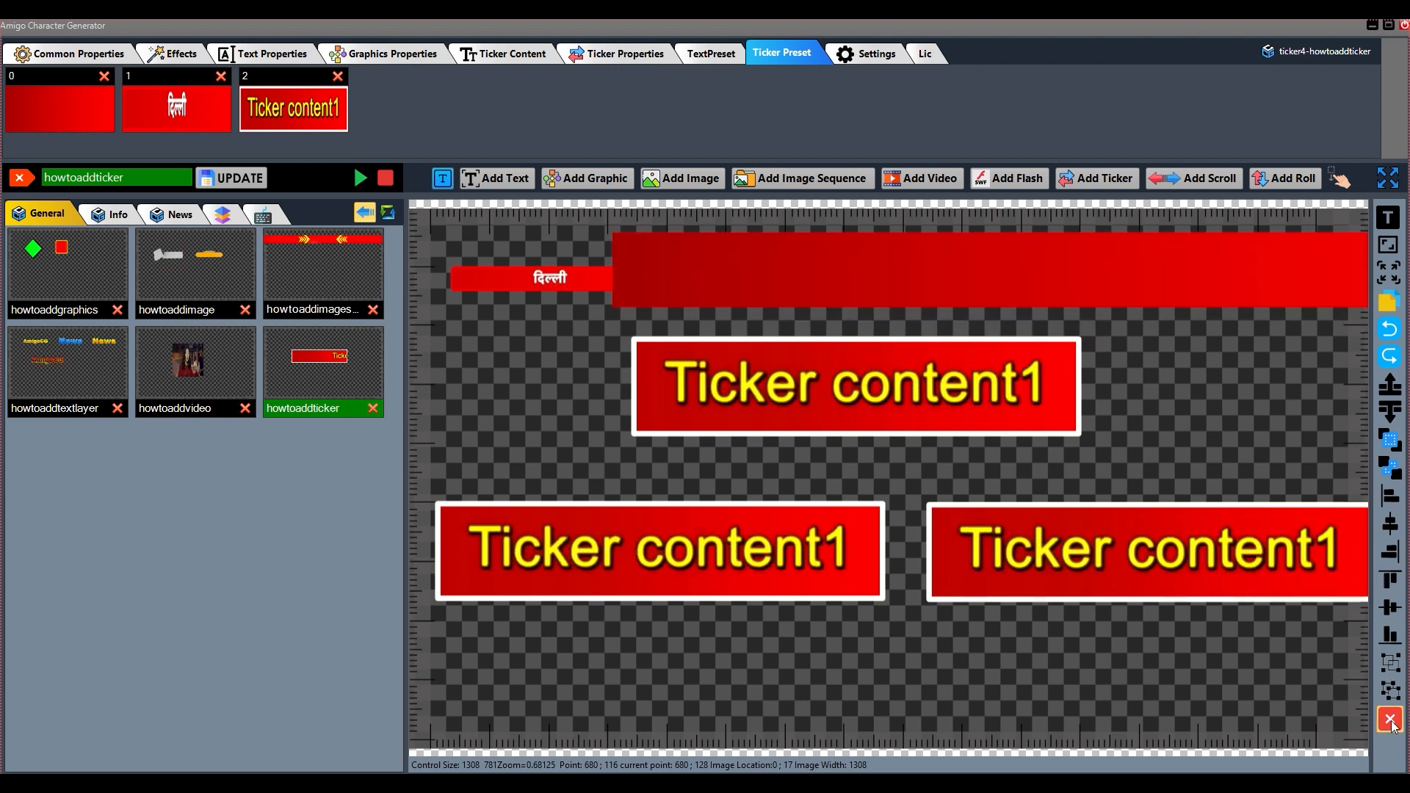
pyautogui.click(705, 470)
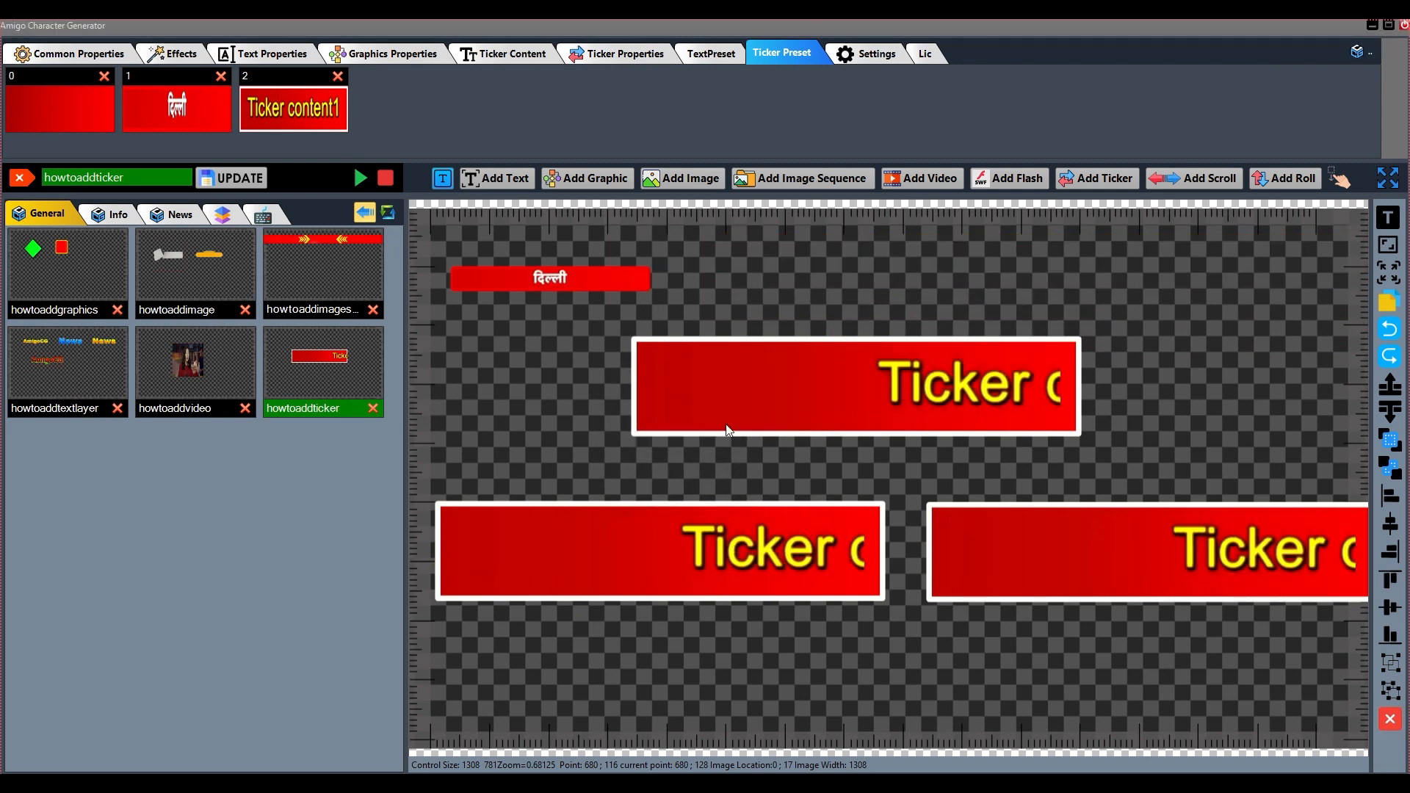
pyautogui.moveTo(1103, 552); pyautogui.dragTo(1085, 534)
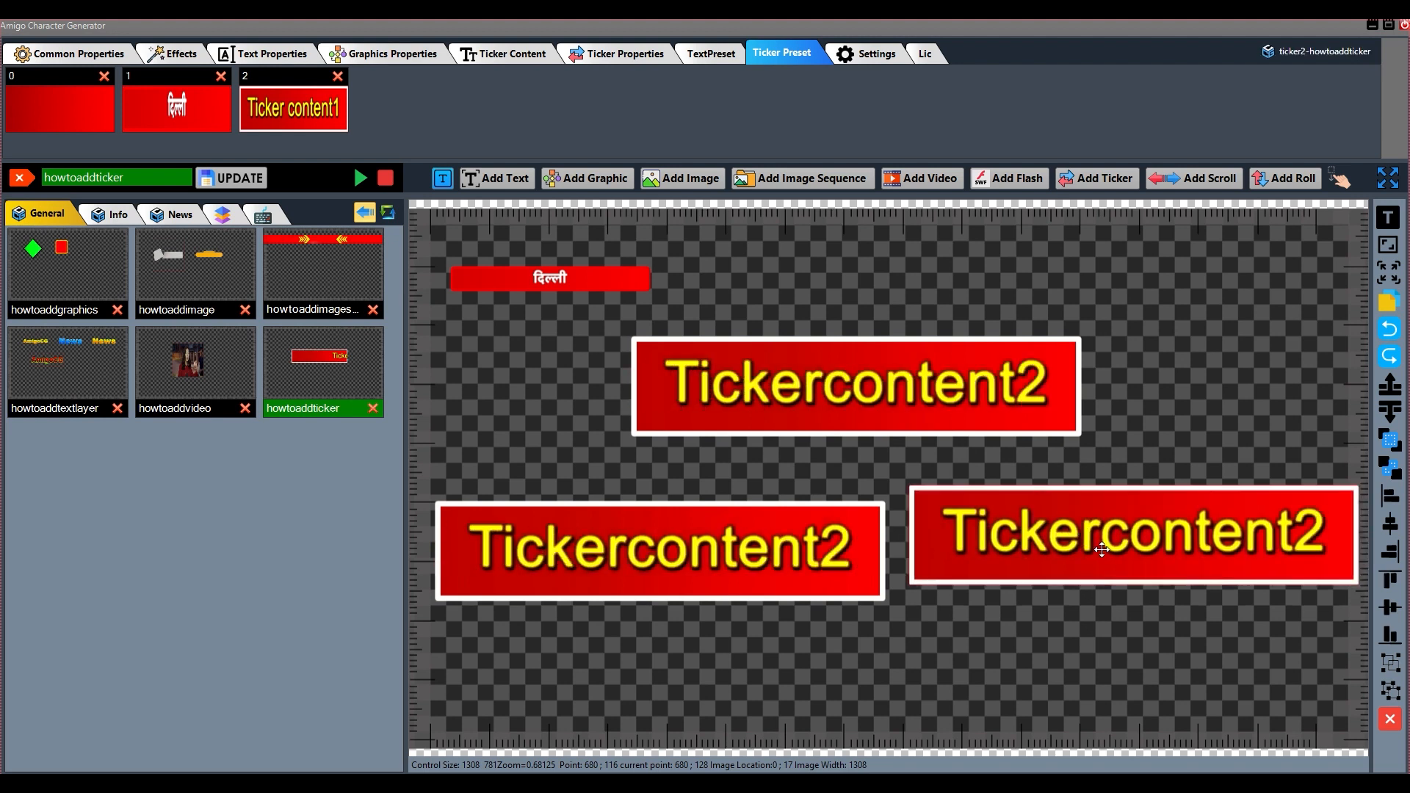
pyautogui.click(1389, 719)
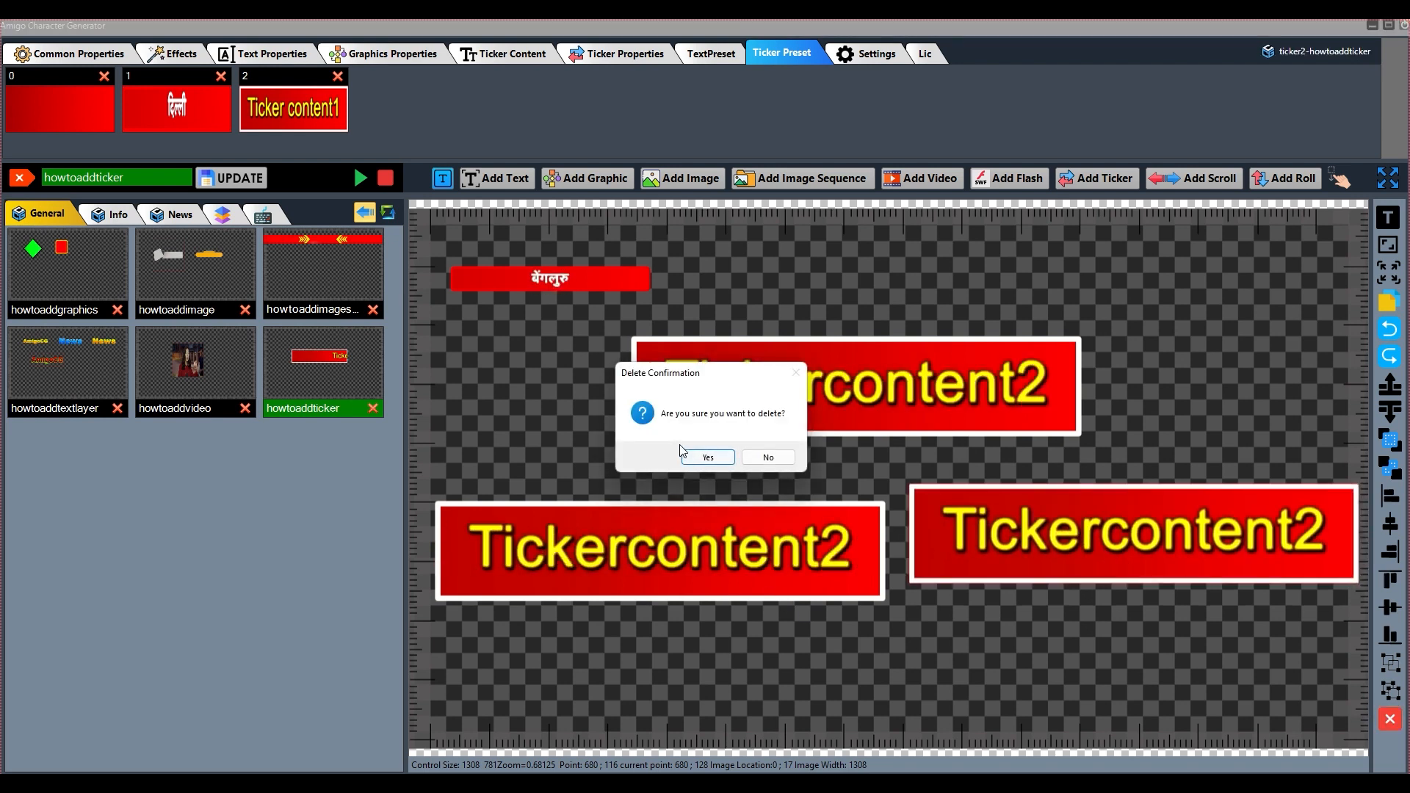
pyautogui.click(706, 456)
# Step: Arrange the two remaining large tickers one above the other near the canvas centre, and delete the small Hindi ticker
pyautogui.moveTo(786, 548); pyautogui.dragTo(884, 548)
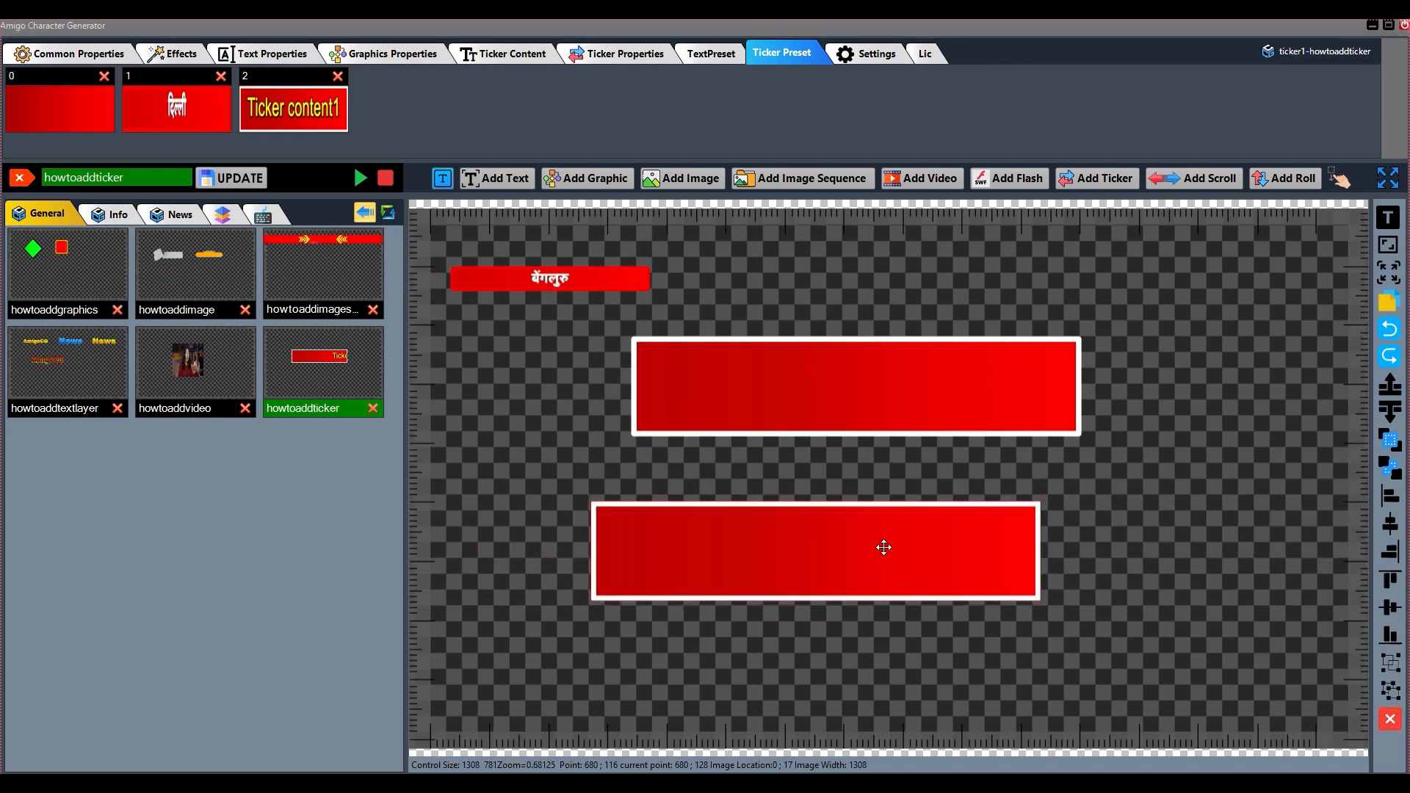
pyautogui.moveTo(764, 401); pyautogui.dragTo(703, 428)
pyautogui.moveTo(552, 291); pyautogui.dragTo(777, 333)
pyautogui.click(986, 564)
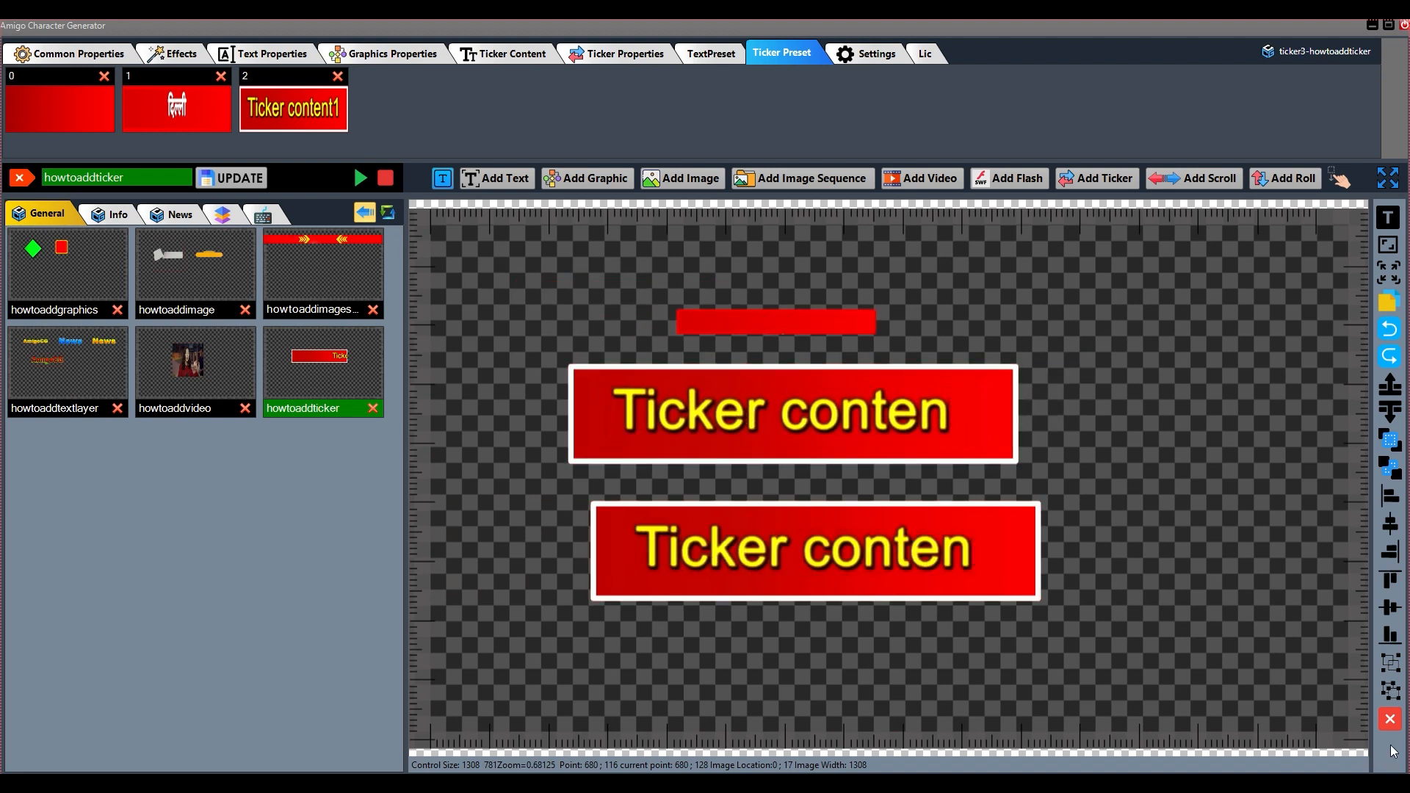
pyautogui.click(1390, 719)
pyautogui.click(712, 457)
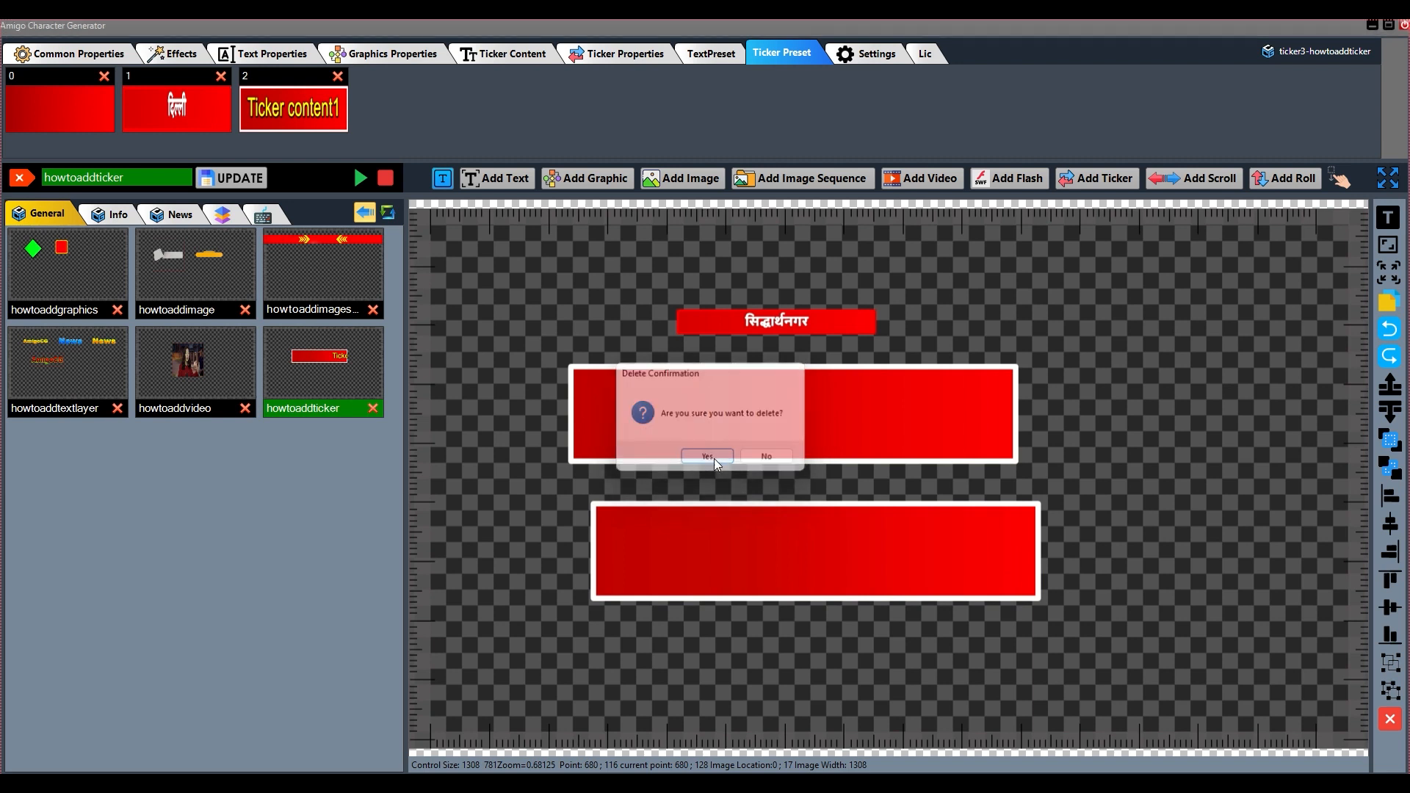
# Step: Open the upper ticker's content in the Ticker Editor and replace all three lines with "type here your text file"
pyautogui.moveTo(780, 417)
pyautogui.mouseDown()
pyautogui.moveTo(811, 396)
pyautogui.moveTo(795, 397)
pyautogui.mouseUp()
pyautogui.doubleClick(796, 396)
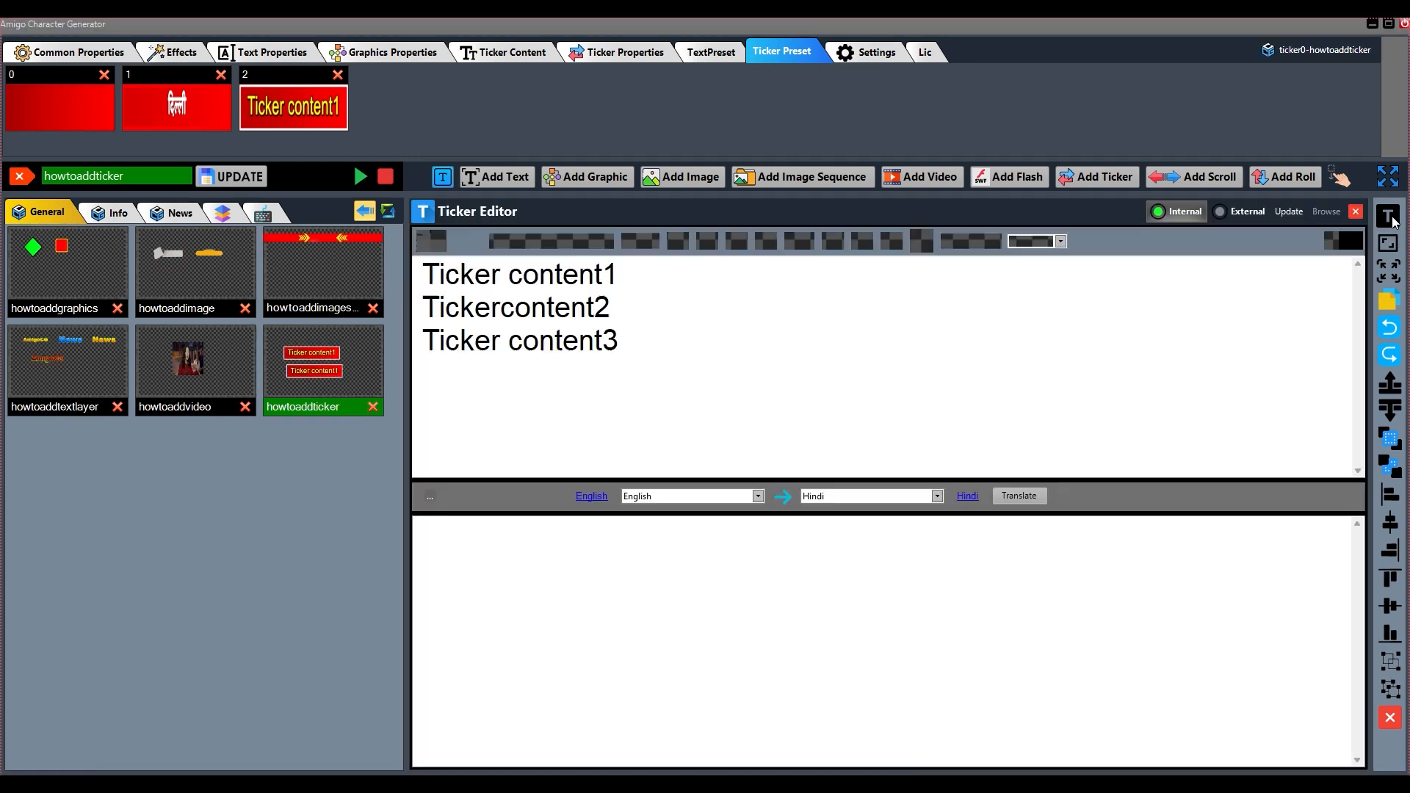
pyautogui.moveTo(637, 365); pyautogui.dragTo(424, 268)
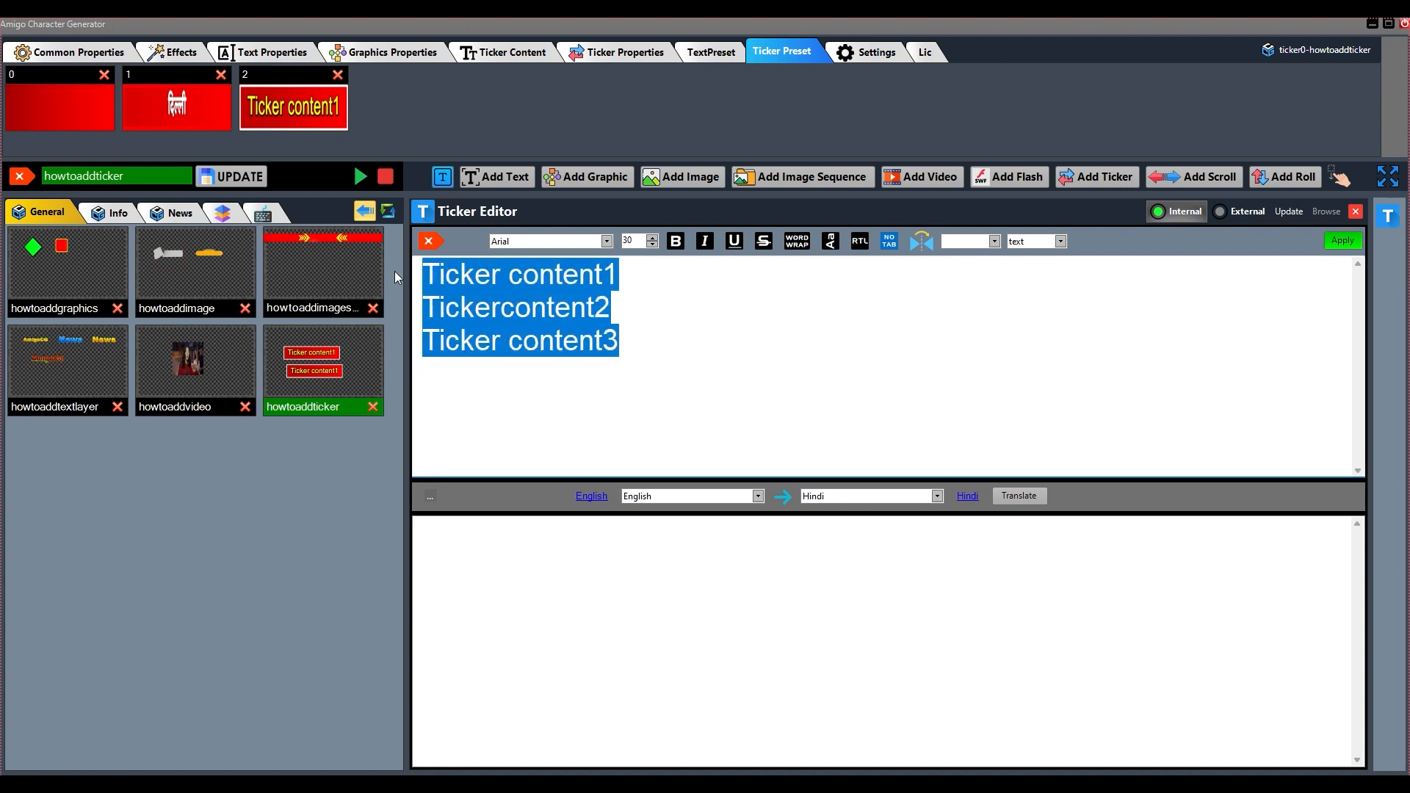
pyautogui.write('typwe')
pyautogui.press('BackSpace')
pyautogui.press('BackSpace')
pyautogui.press('BackSpace')
pyautogui.press('BackSpace')
pyautogui.press('BackSpace')
pyautogui.write('ty')
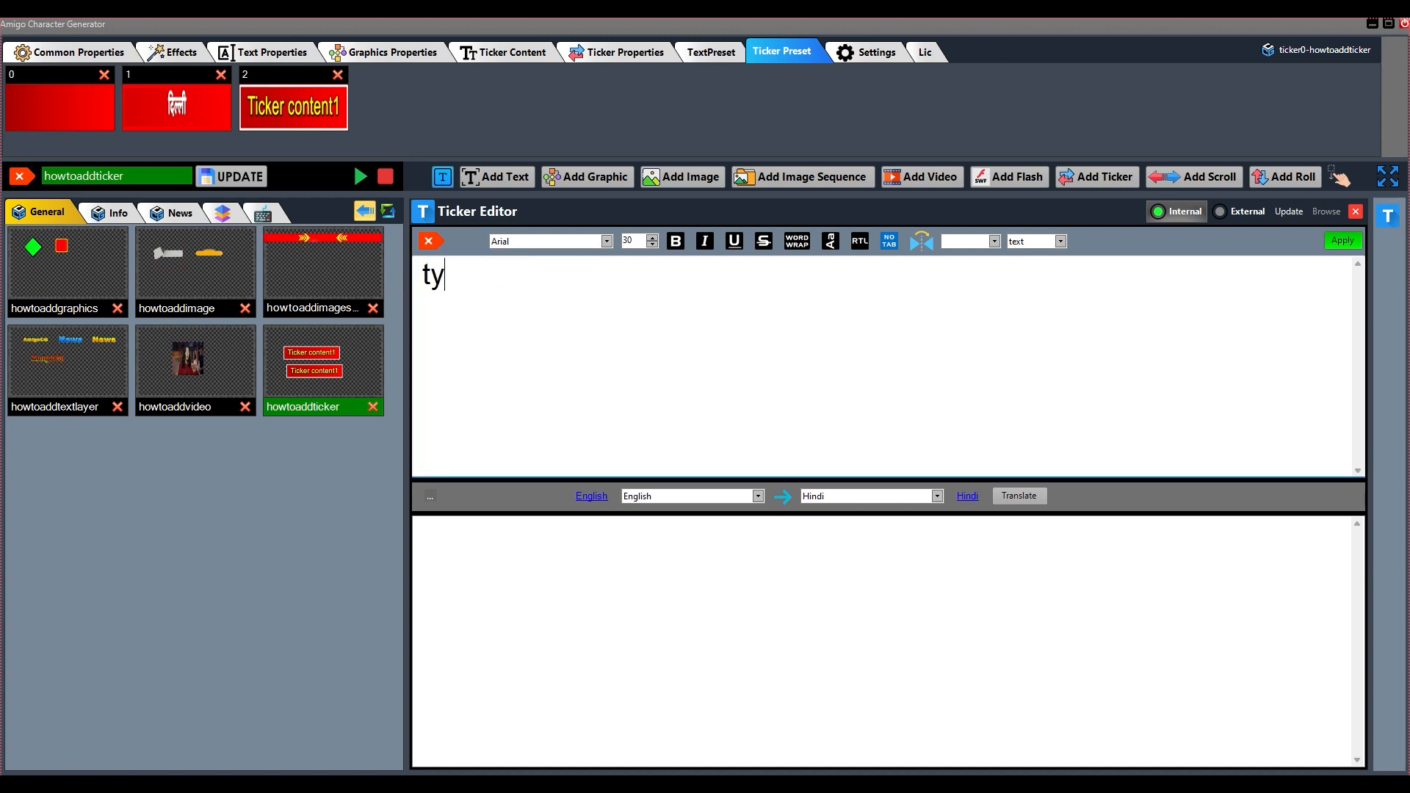
pyautogui.write('pe here y')
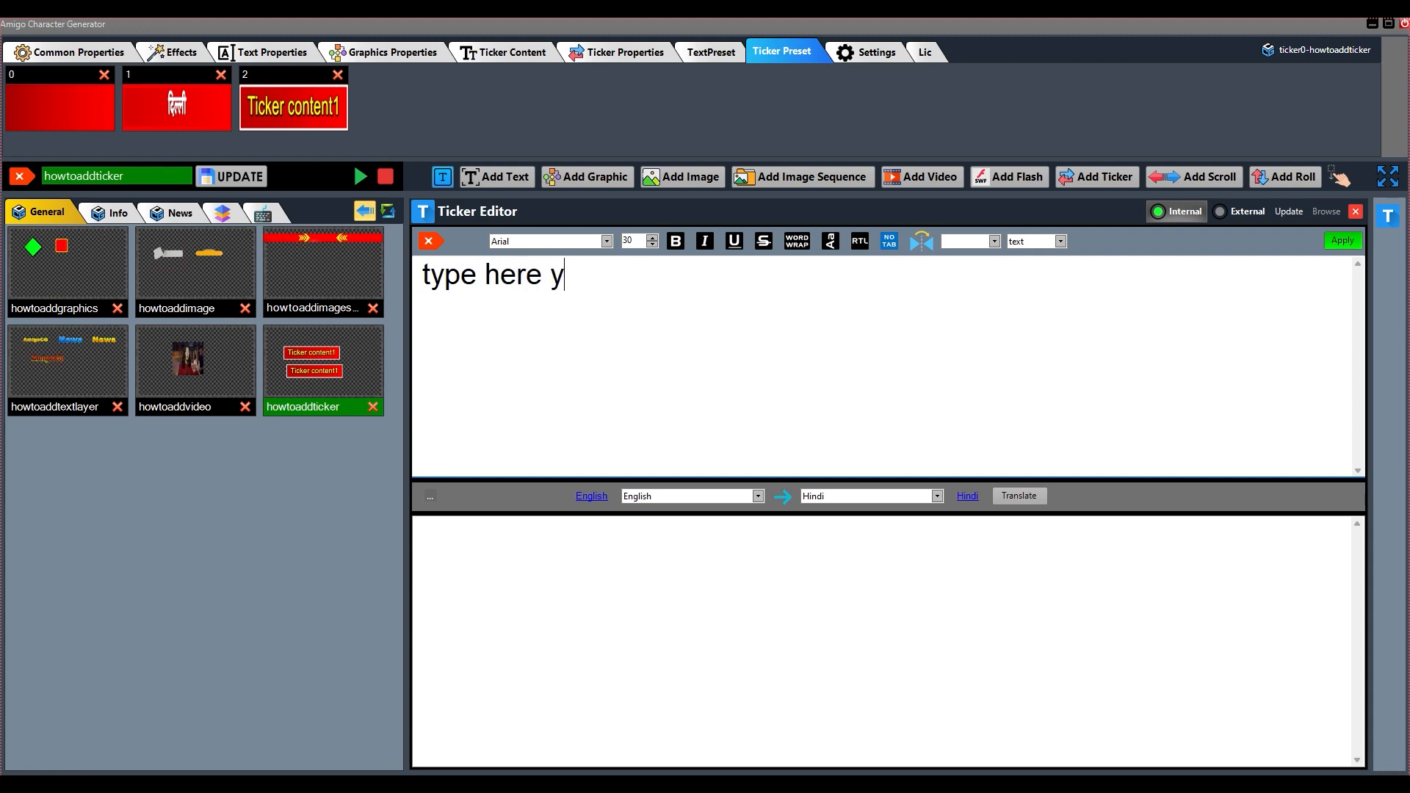
pyautogui.write('our text file')
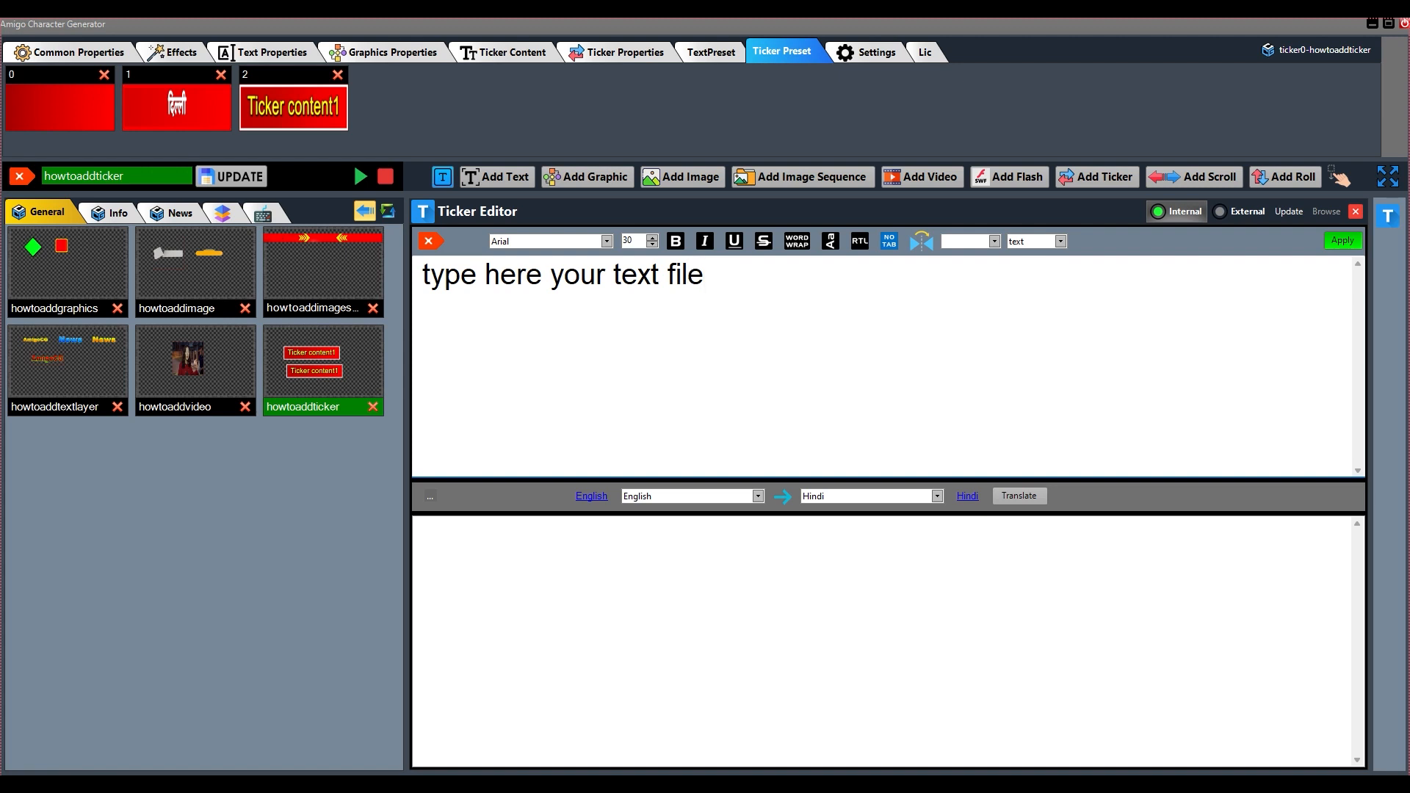
# Step: Duplicate the line "type here your text file" twice in the Ticker Editor to make three identical lines
pyautogui.moveTo(728, 276); pyautogui.dragTo(419, 278)
pyautogui.hotkey('ctrl', 'c')
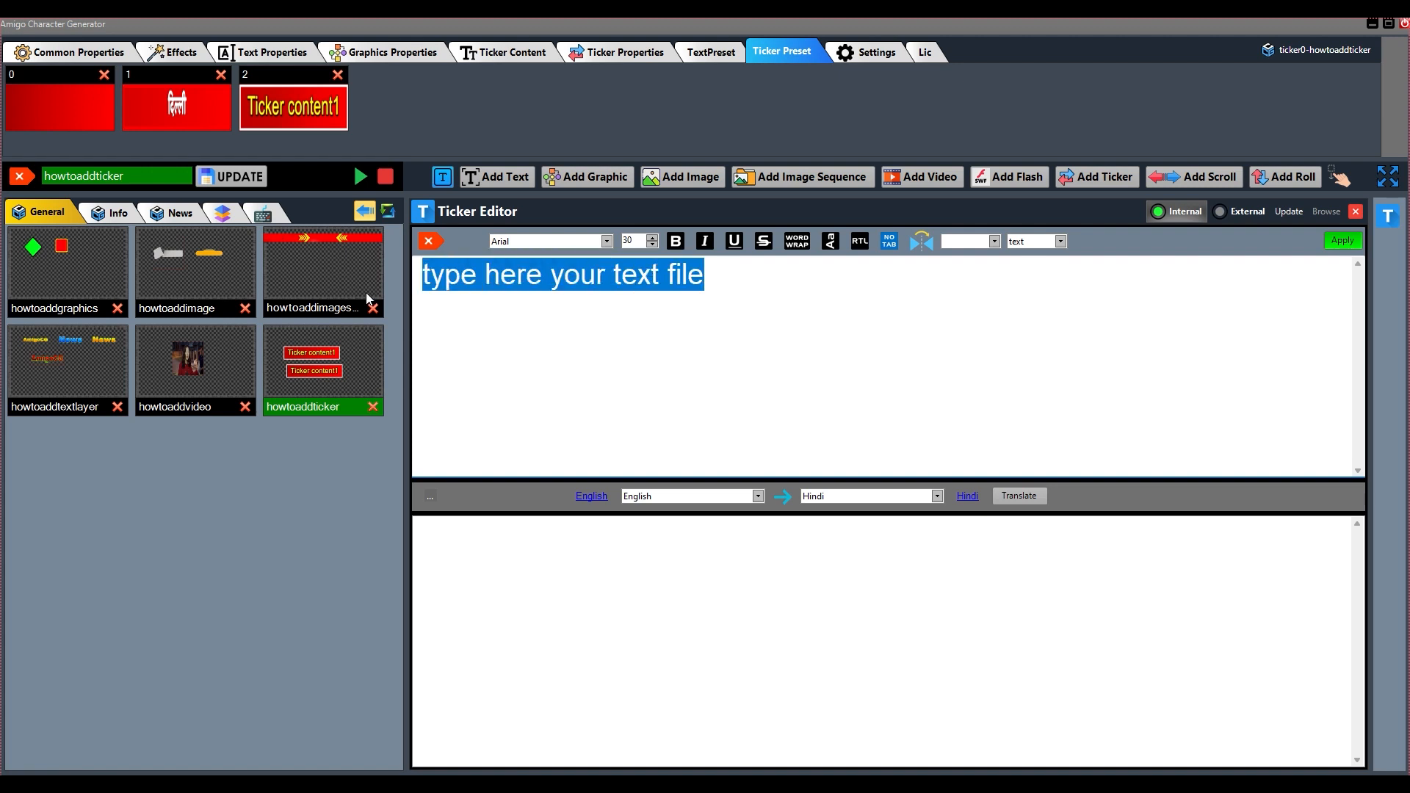
pyautogui.click(735, 285)
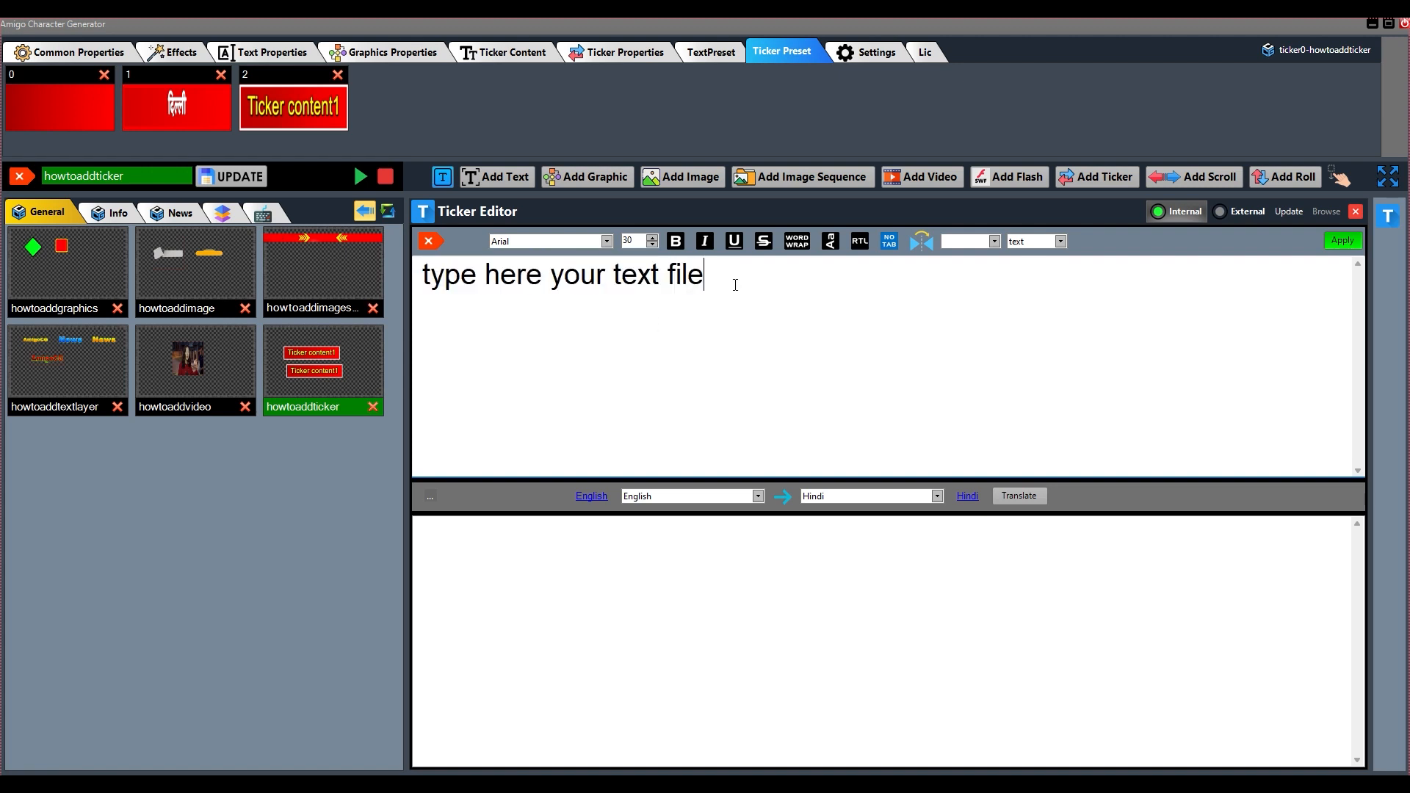
pyautogui.press('Return')
pyautogui.hotkey('ctrl', 'v')
pyautogui.press('Return')
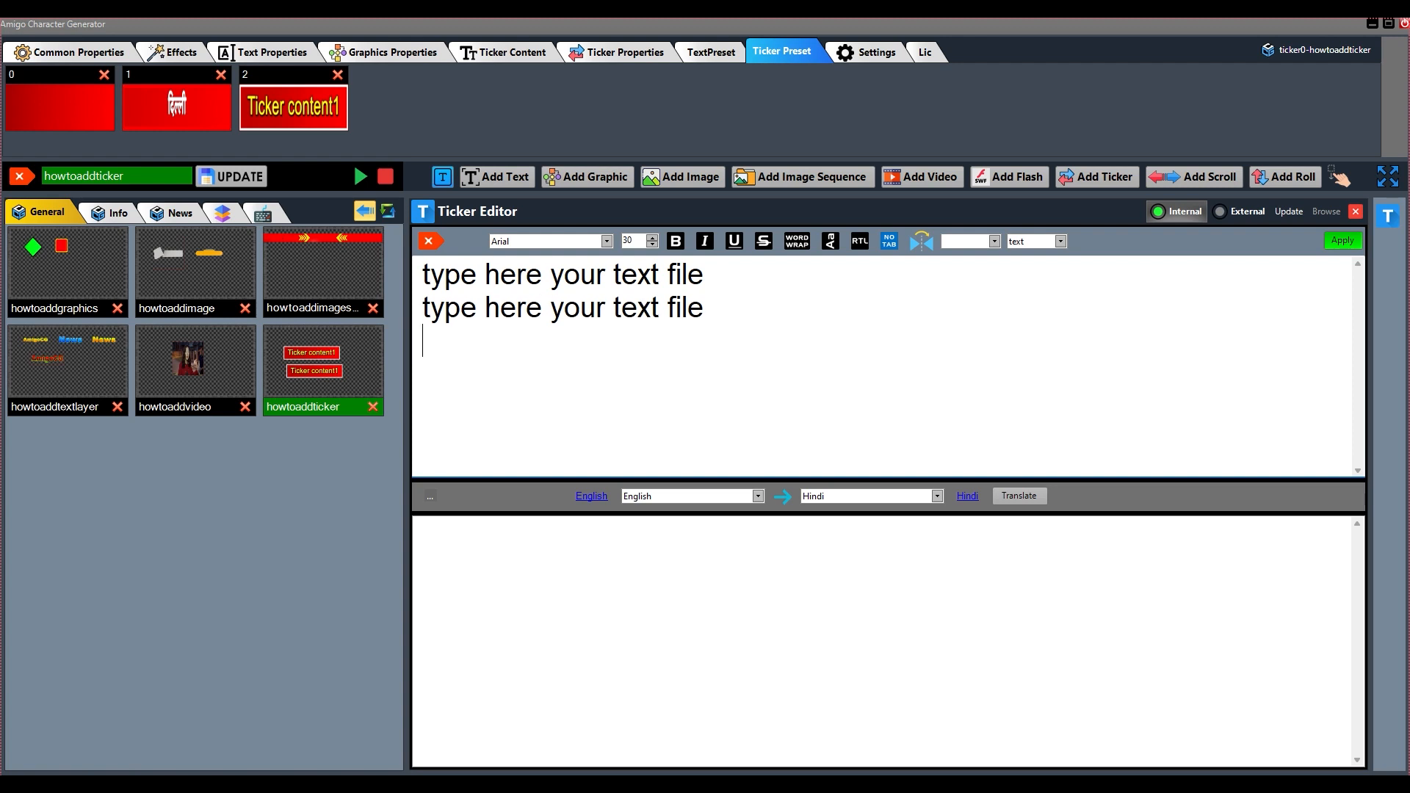
pyautogui.hotkey('ctrl', 'v')
# Step: Append 01, 02 and 03 to the ends of the three ticker lines in order, and apply the content
pyautogui.click(719, 275)
pyautogui.write('01')
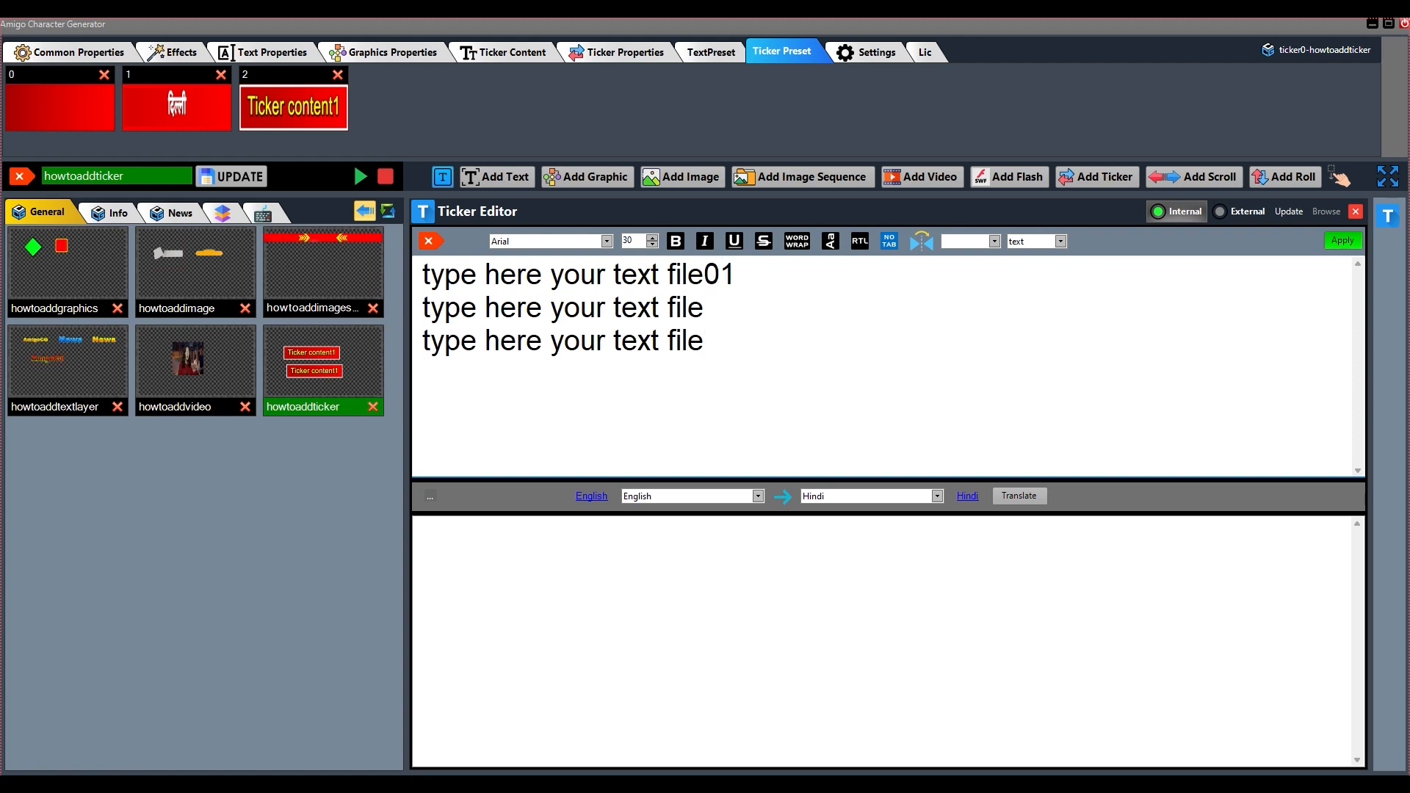
pyautogui.click(720, 307)
pyautogui.write('02')
pyautogui.click(717, 341)
pyautogui.write('03')
pyautogui.click(1342, 243)
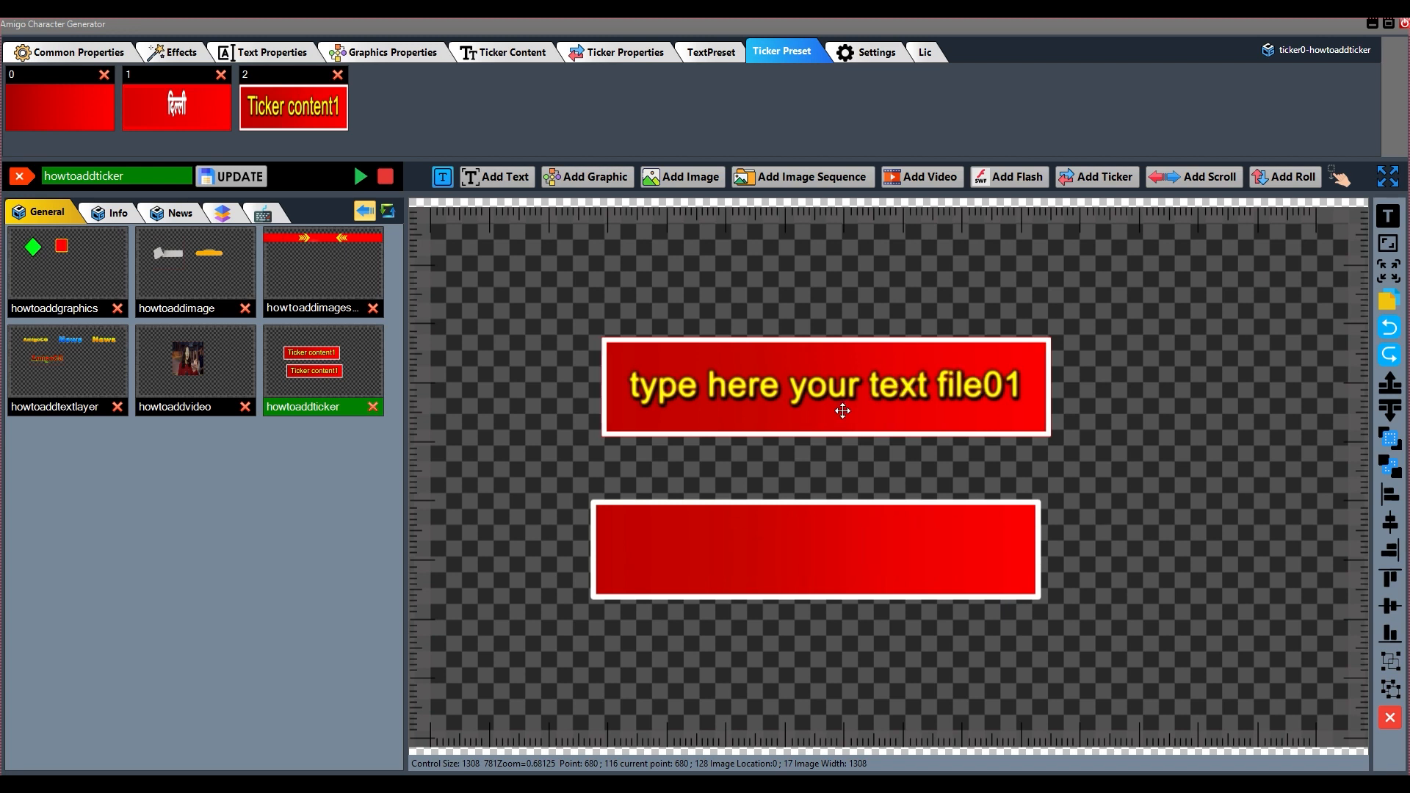
# Step: Change the upper ticker's font to HKUniBold in the Ticker Editor and apply it
pyautogui.click(1388, 215)
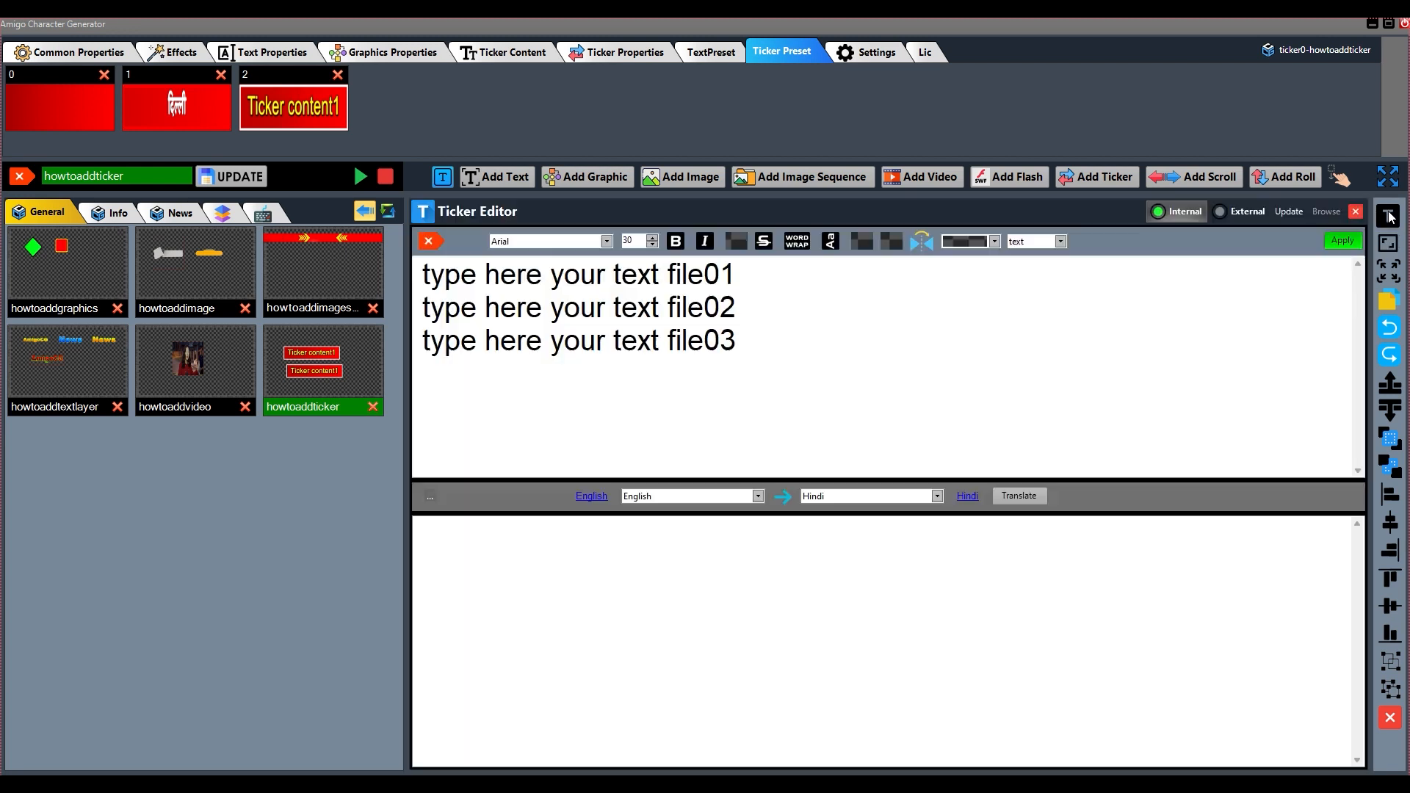
pyautogui.click(544, 243)
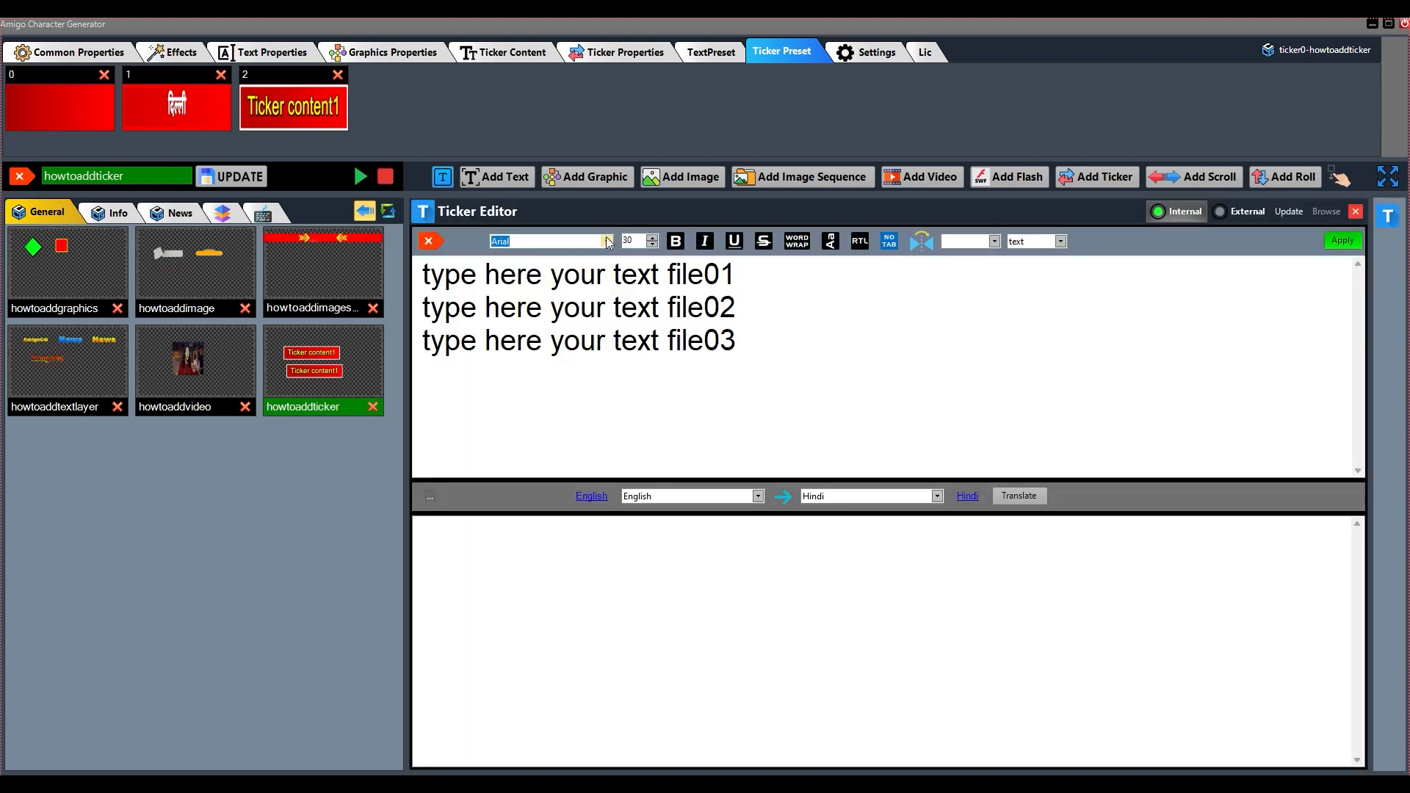
pyautogui.write('hk')
pyautogui.click(607, 241)
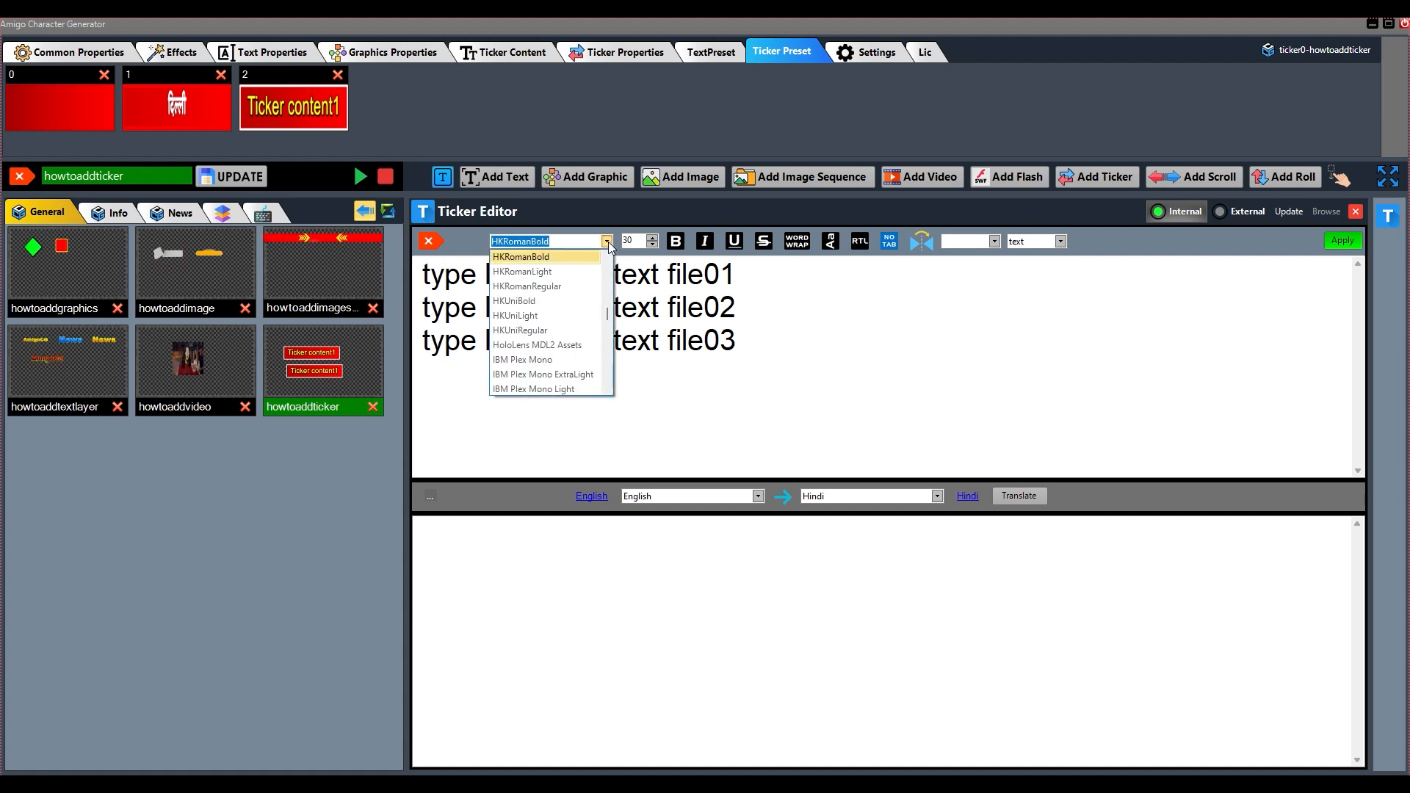
pyautogui.click(538, 300)
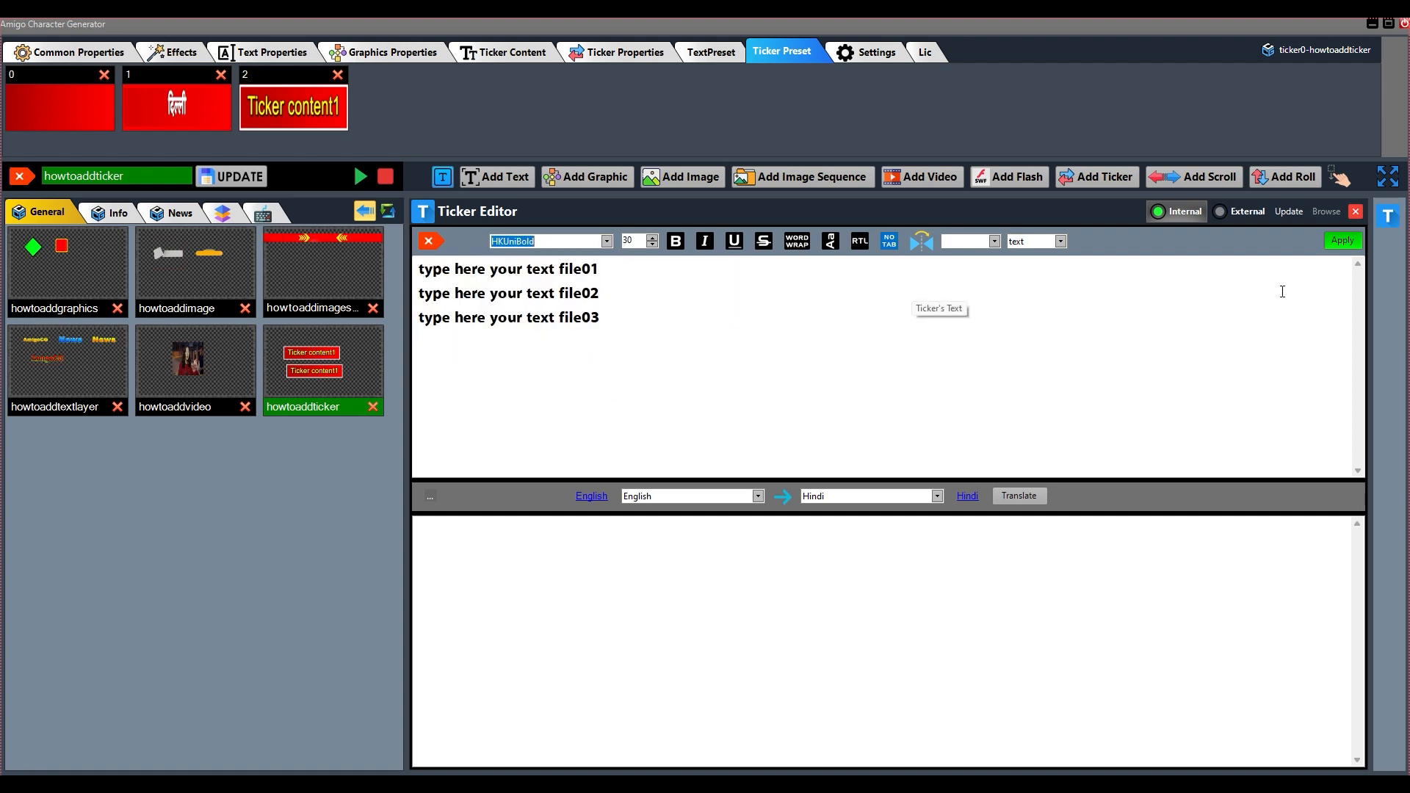
pyautogui.click(1344, 241)
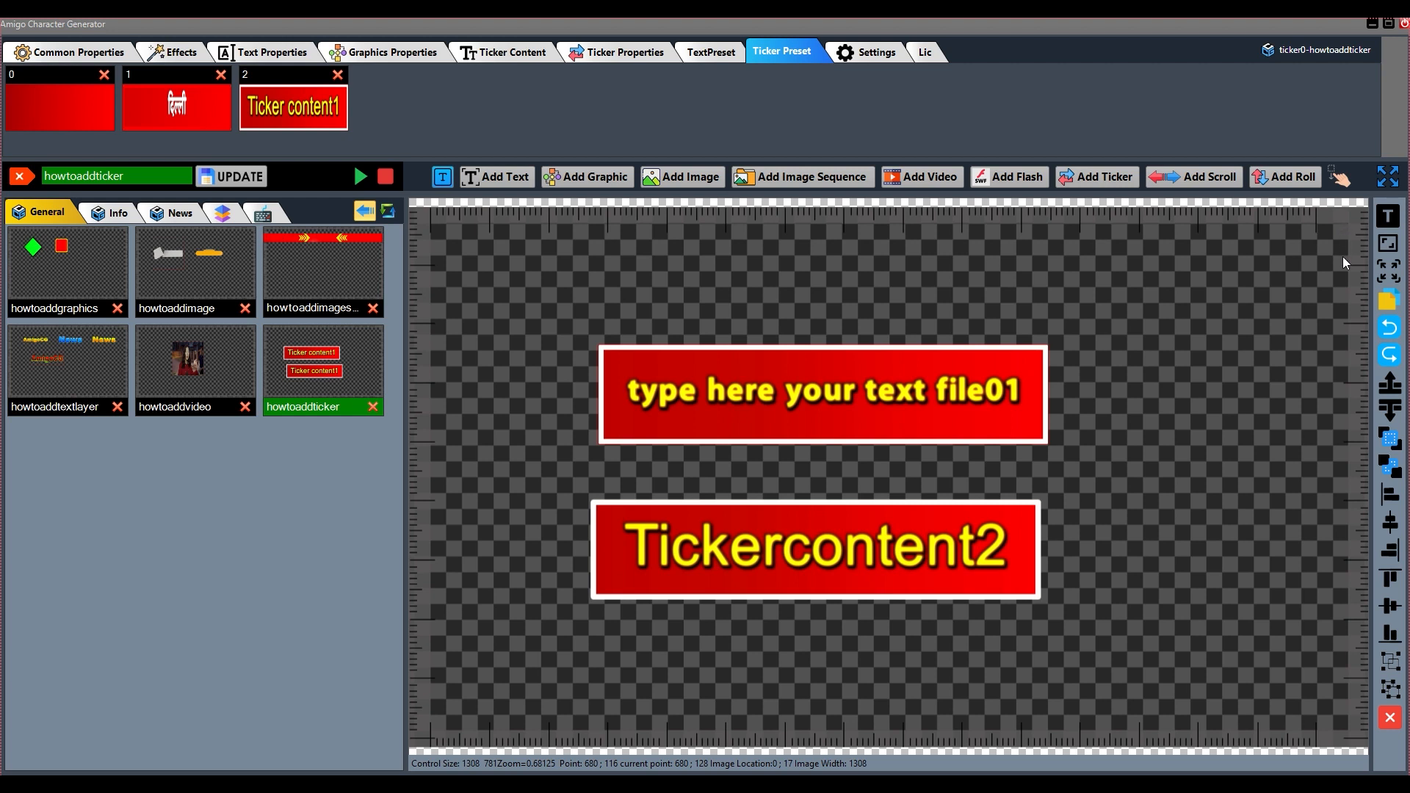
# Step: Translate "yanha par aap apni new line or other tect line type kar sakten hain" from English to Hindi and apply it to the upper ticker
pyautogui.click(1388, 243)
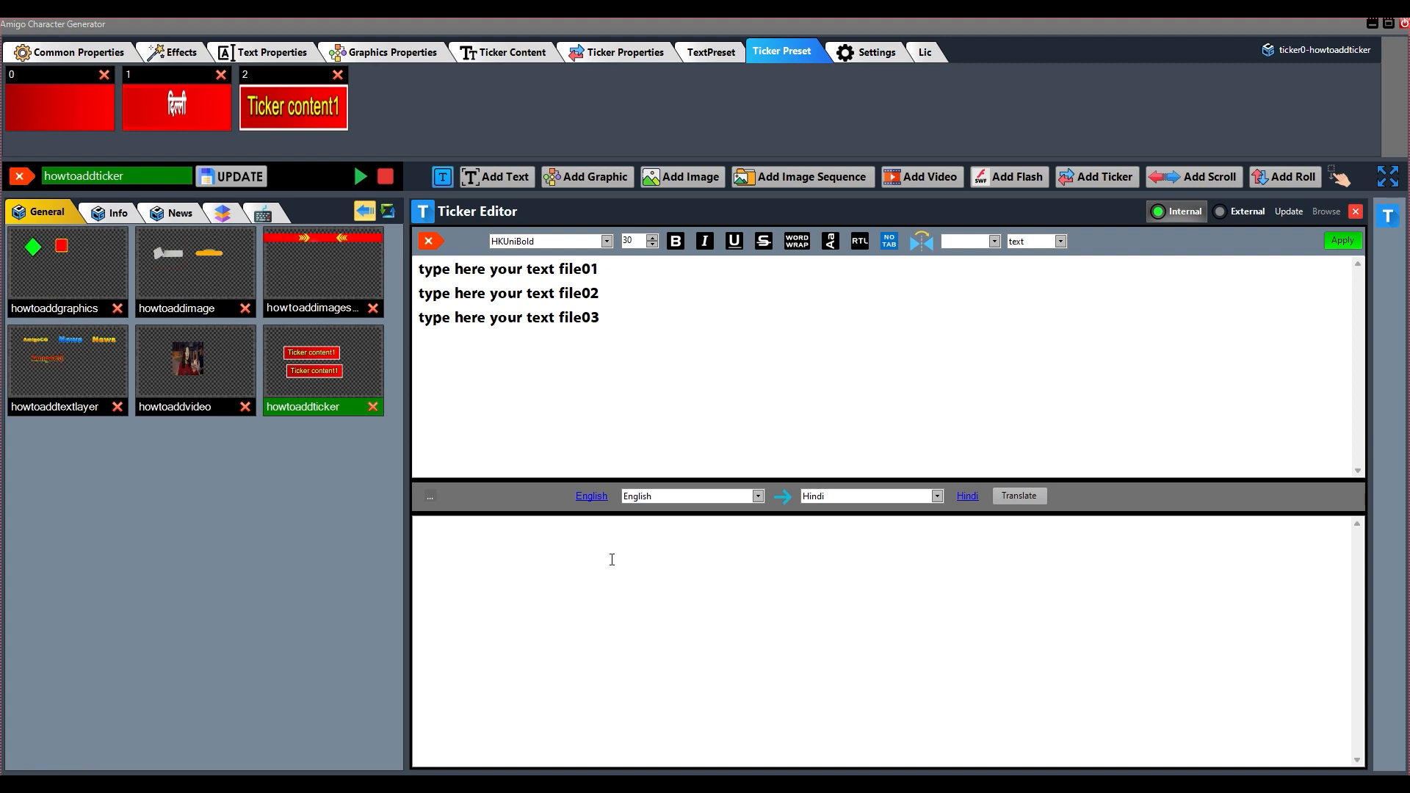
pyautogui.write('yanha par aap apni')
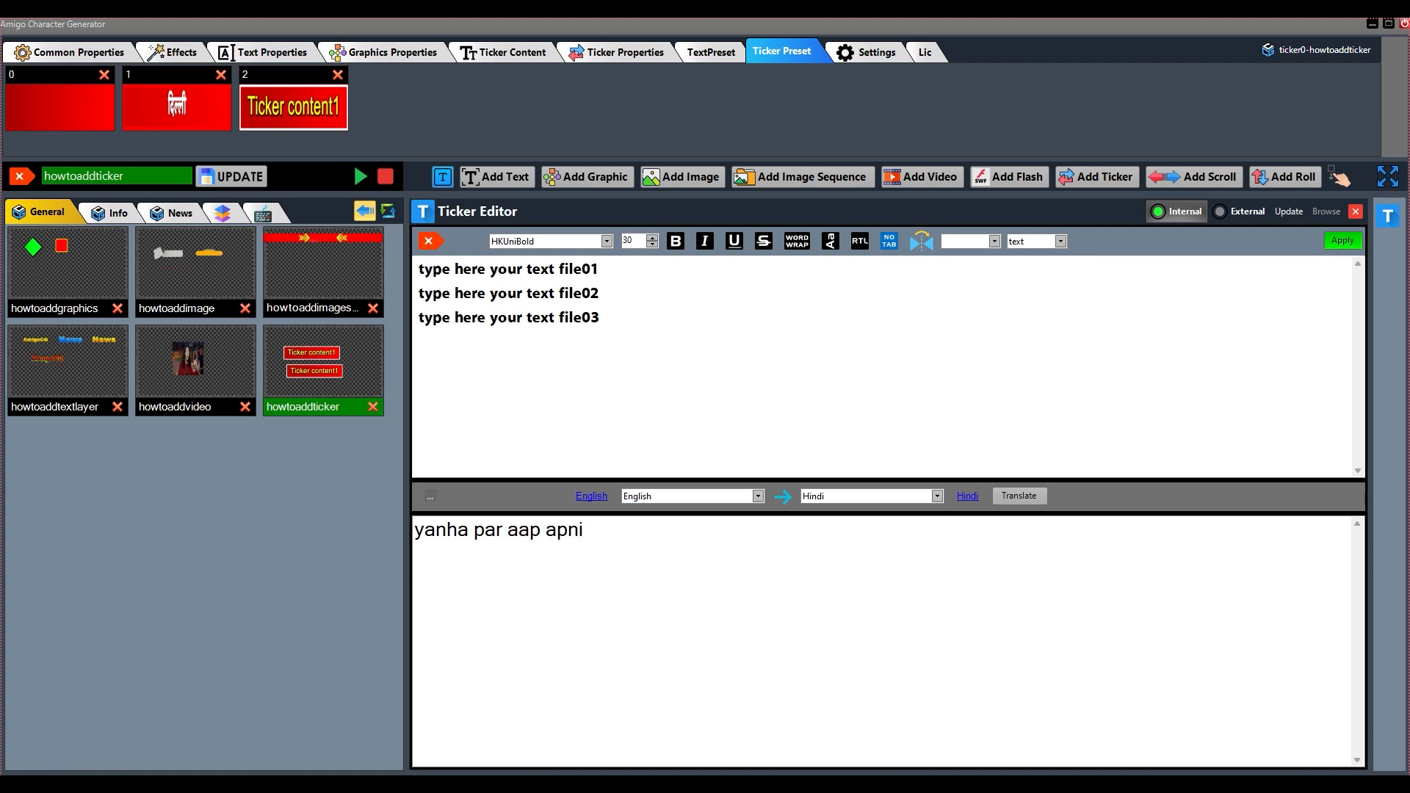
pyautogui.write(' new line or other te')
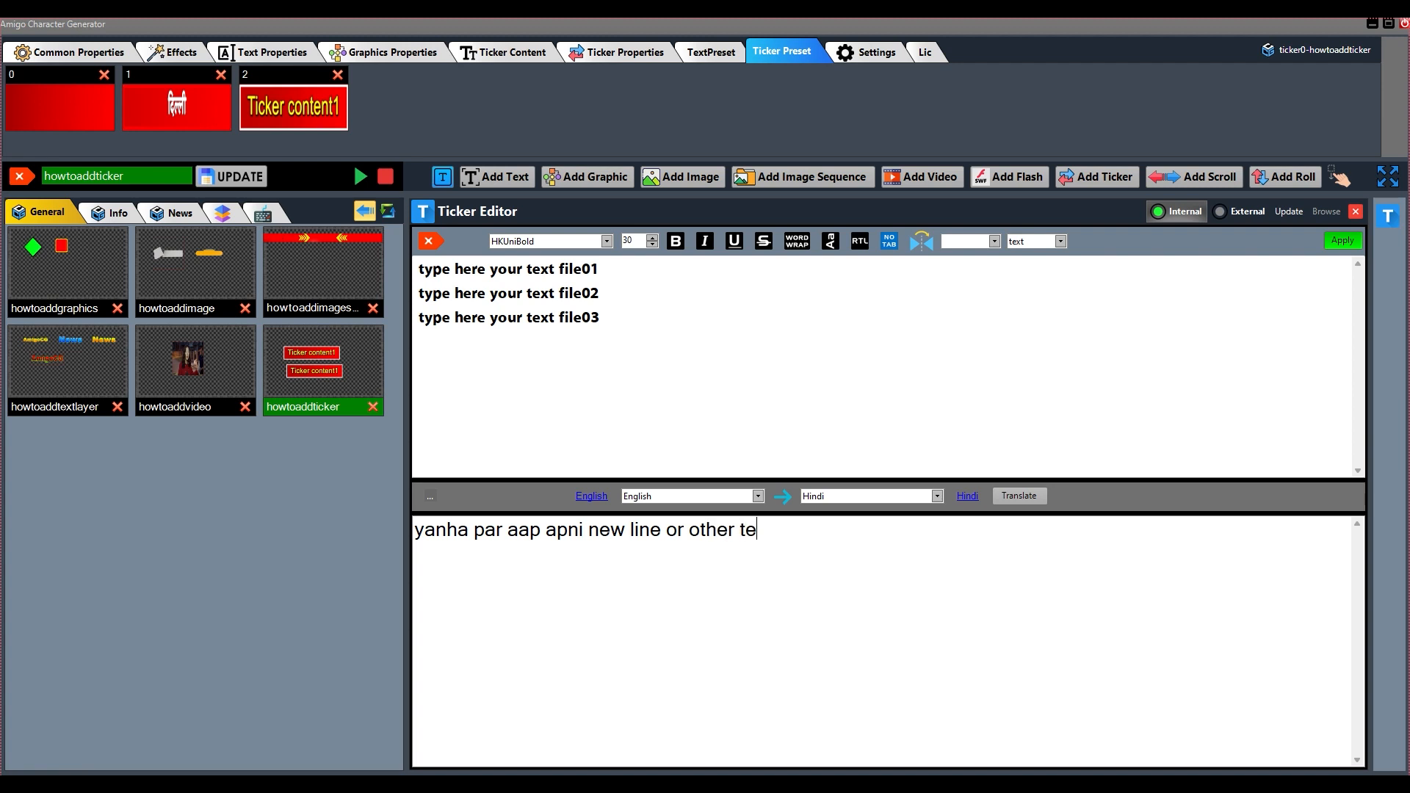
pyautogui.write('ct line ')
pyautogui.write('type k')
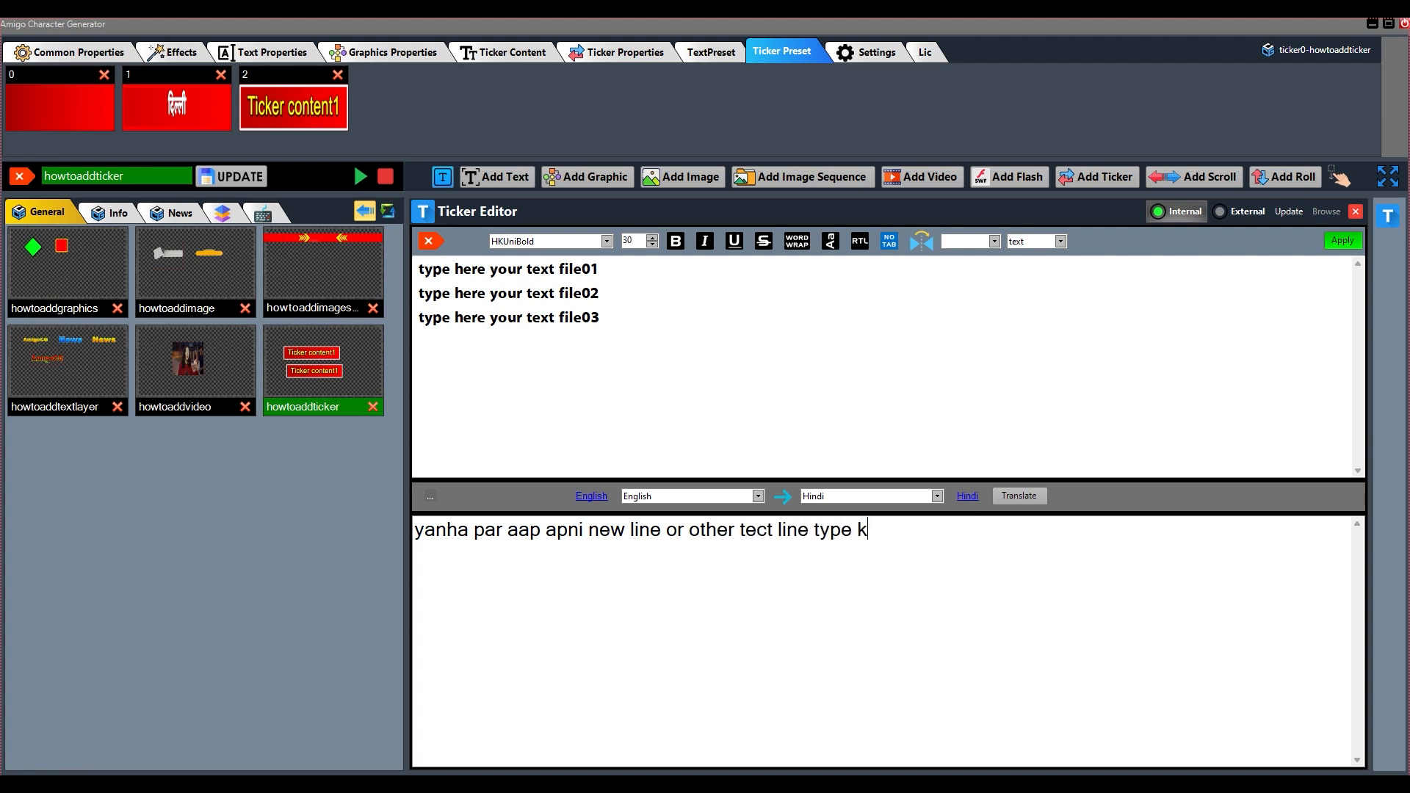
pyautogui.write('ar sakten hain')
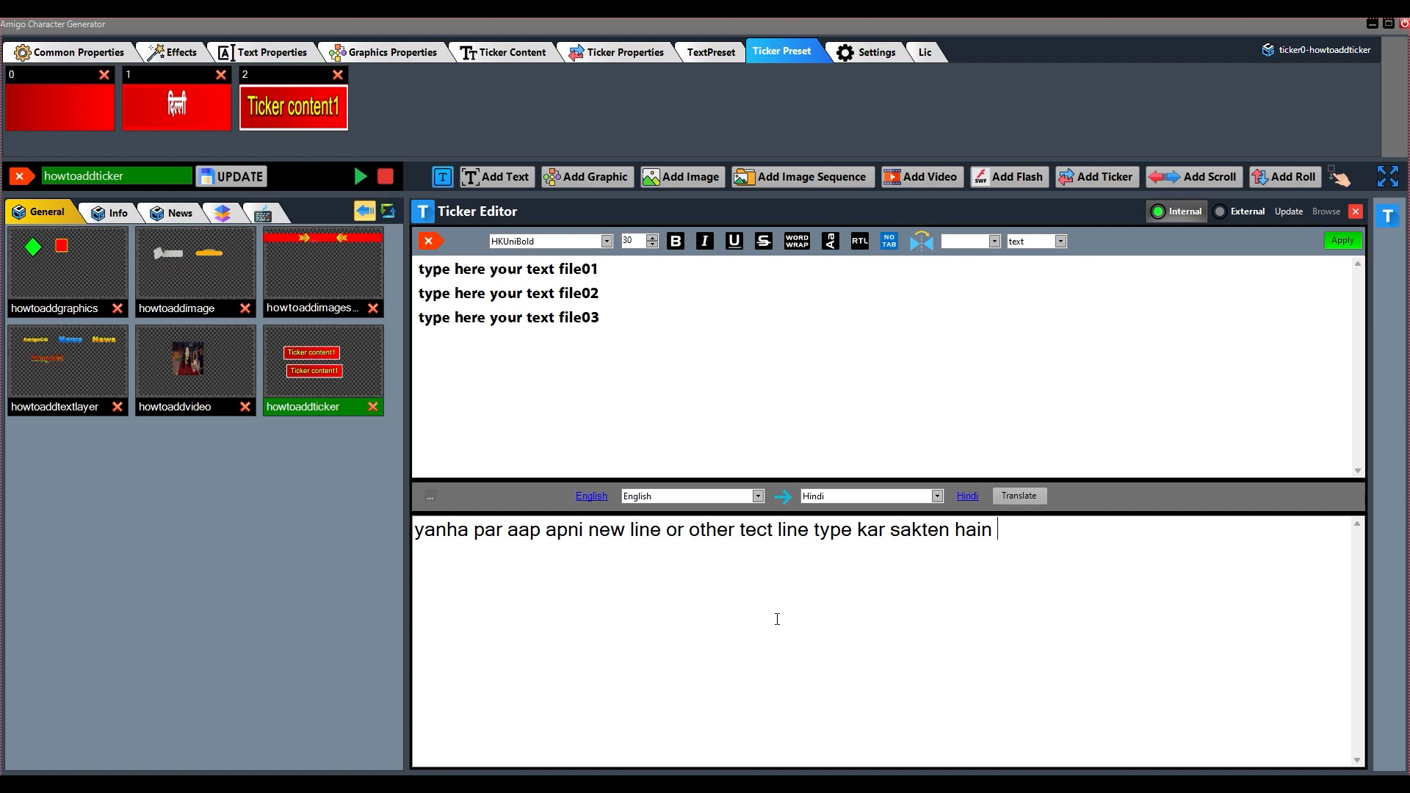
pyautogui.click(1013, 497)
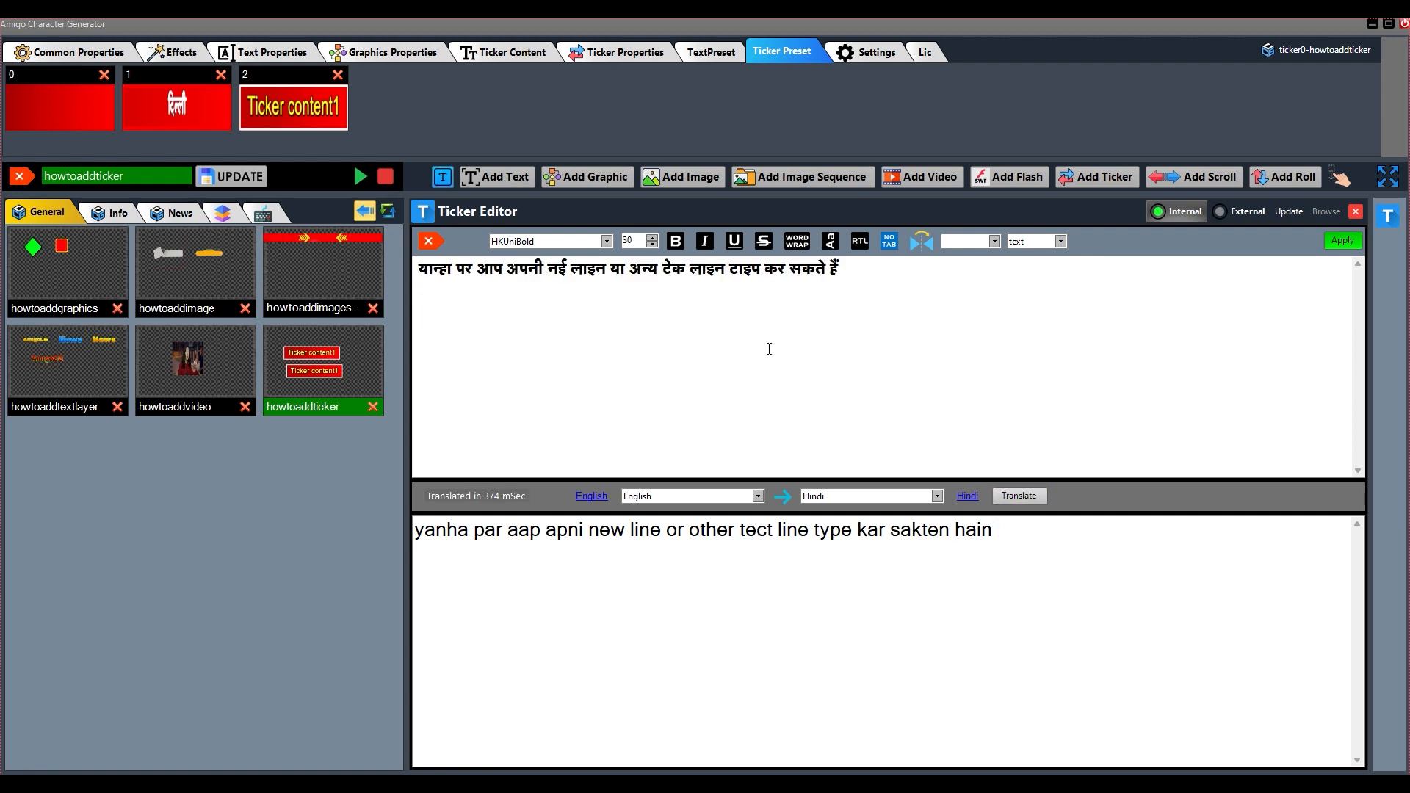
pyautogui.click(1341, 241)
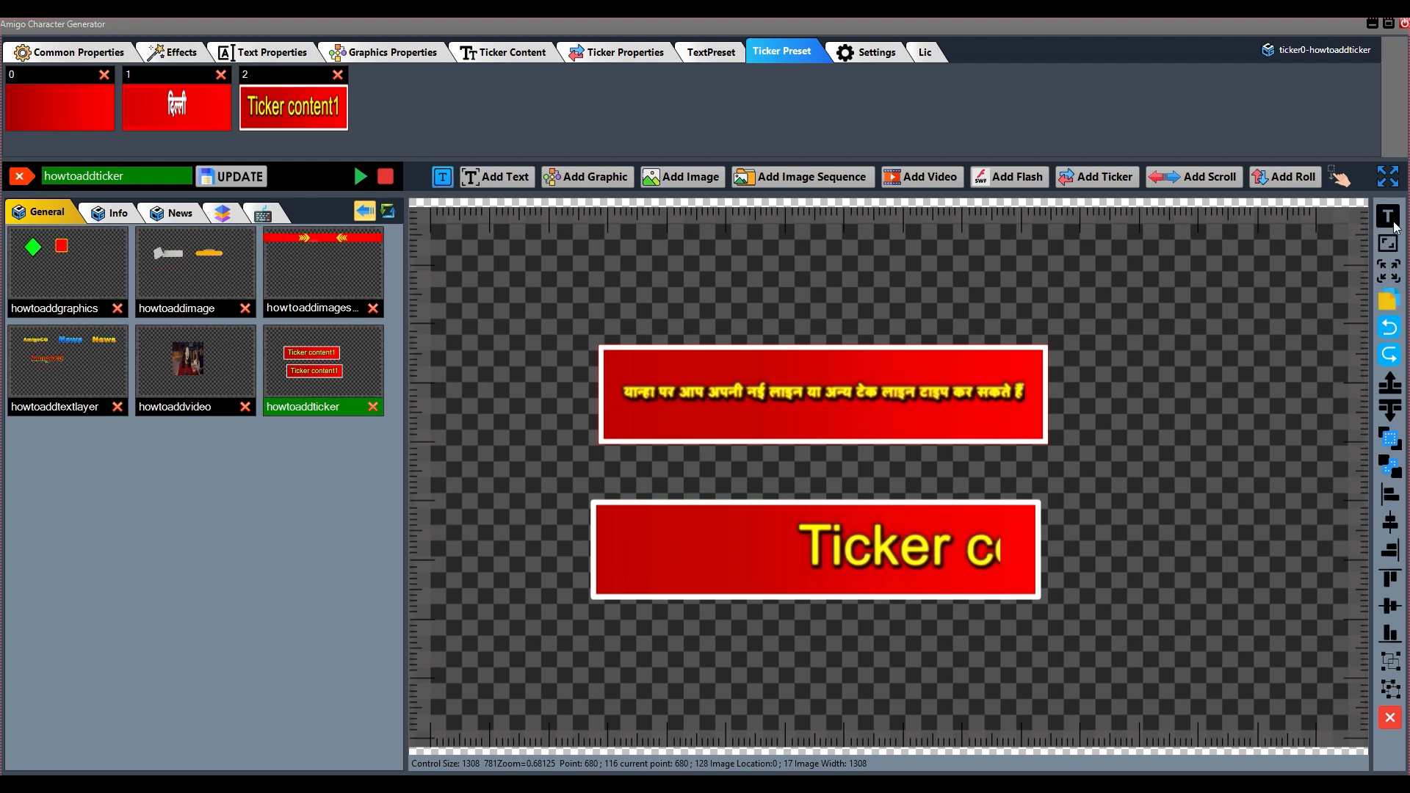
# Step: Turn off the upper ticker's blur and glow effects, and update the howtoaddticker project
pyautogui.click(176, 53)
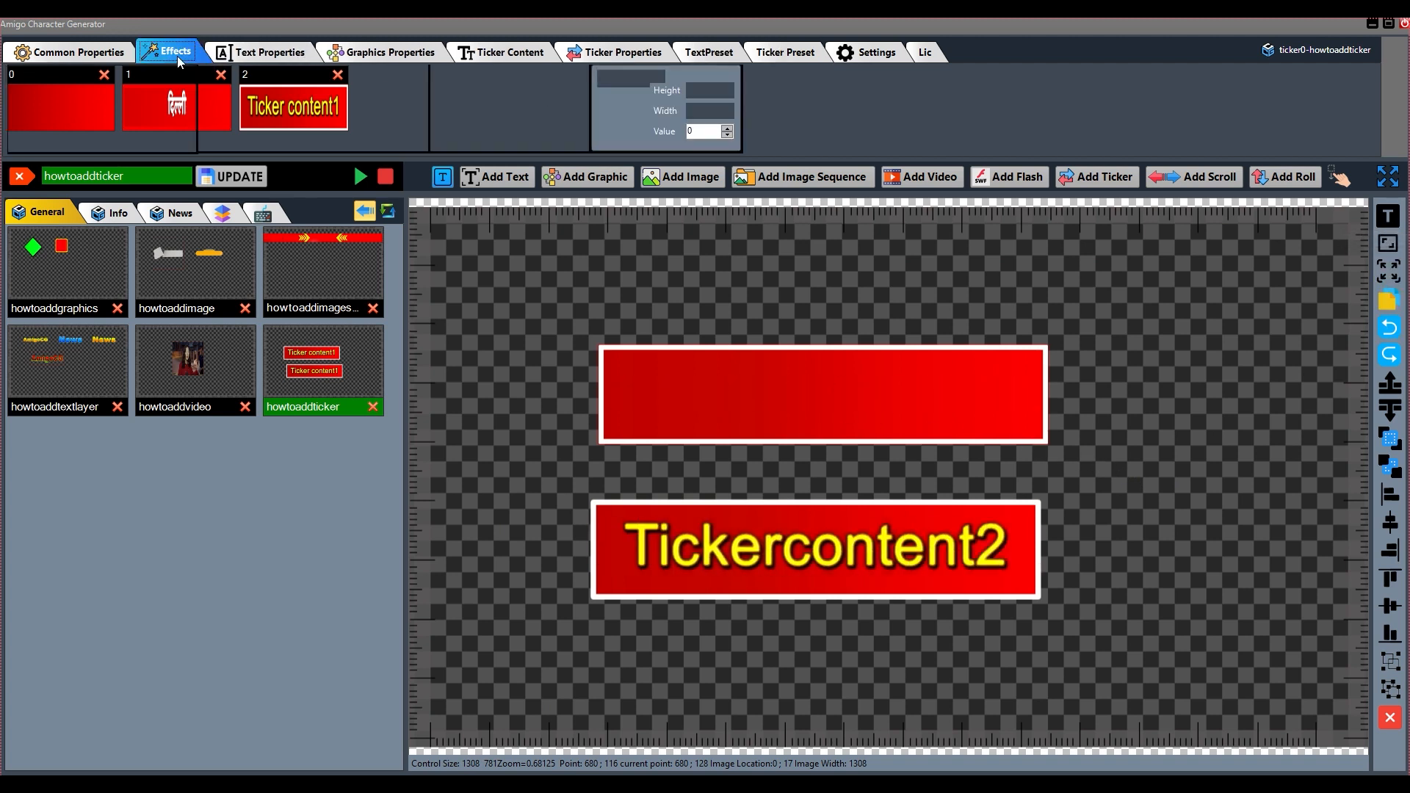
pyautogui.click(461, 81)
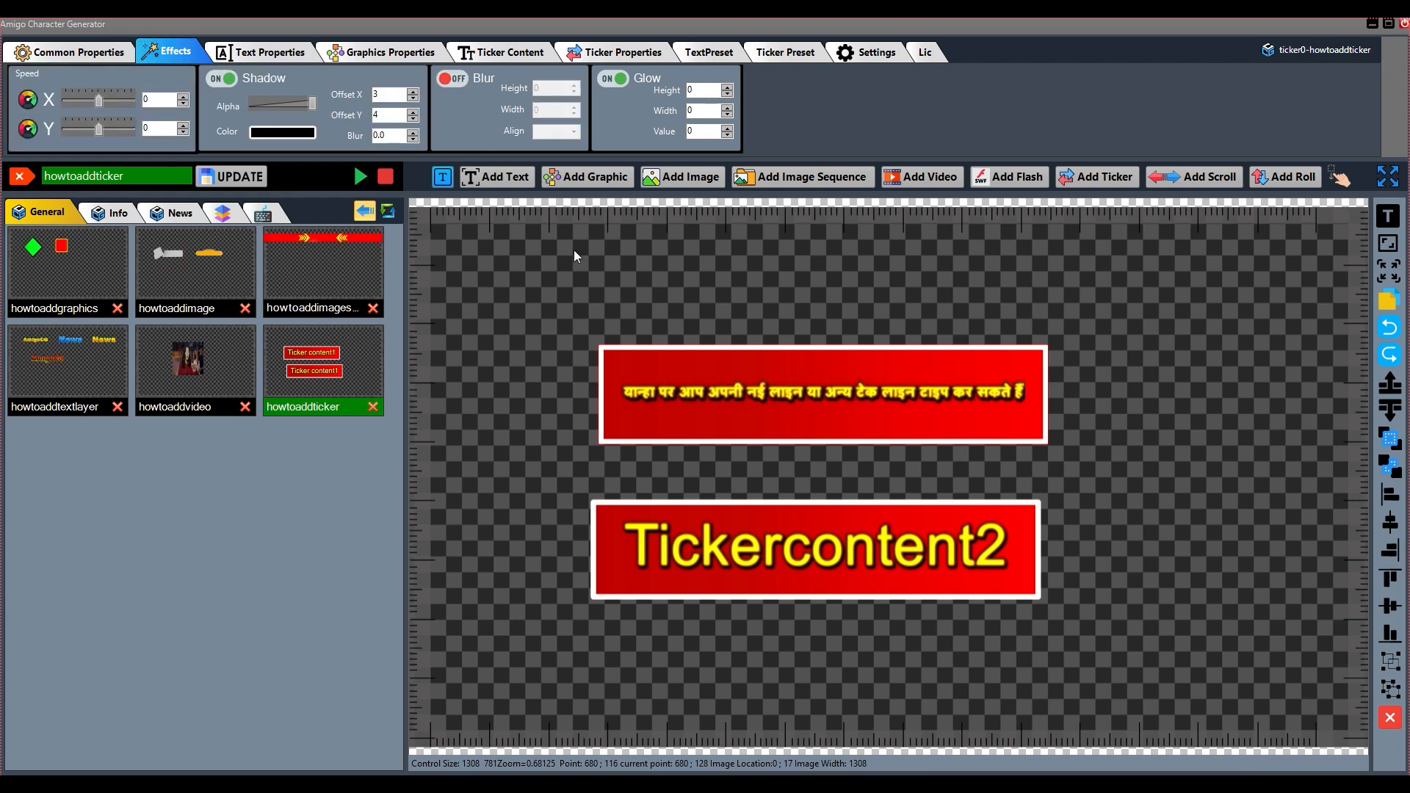
pyautogui.click(614, 78)
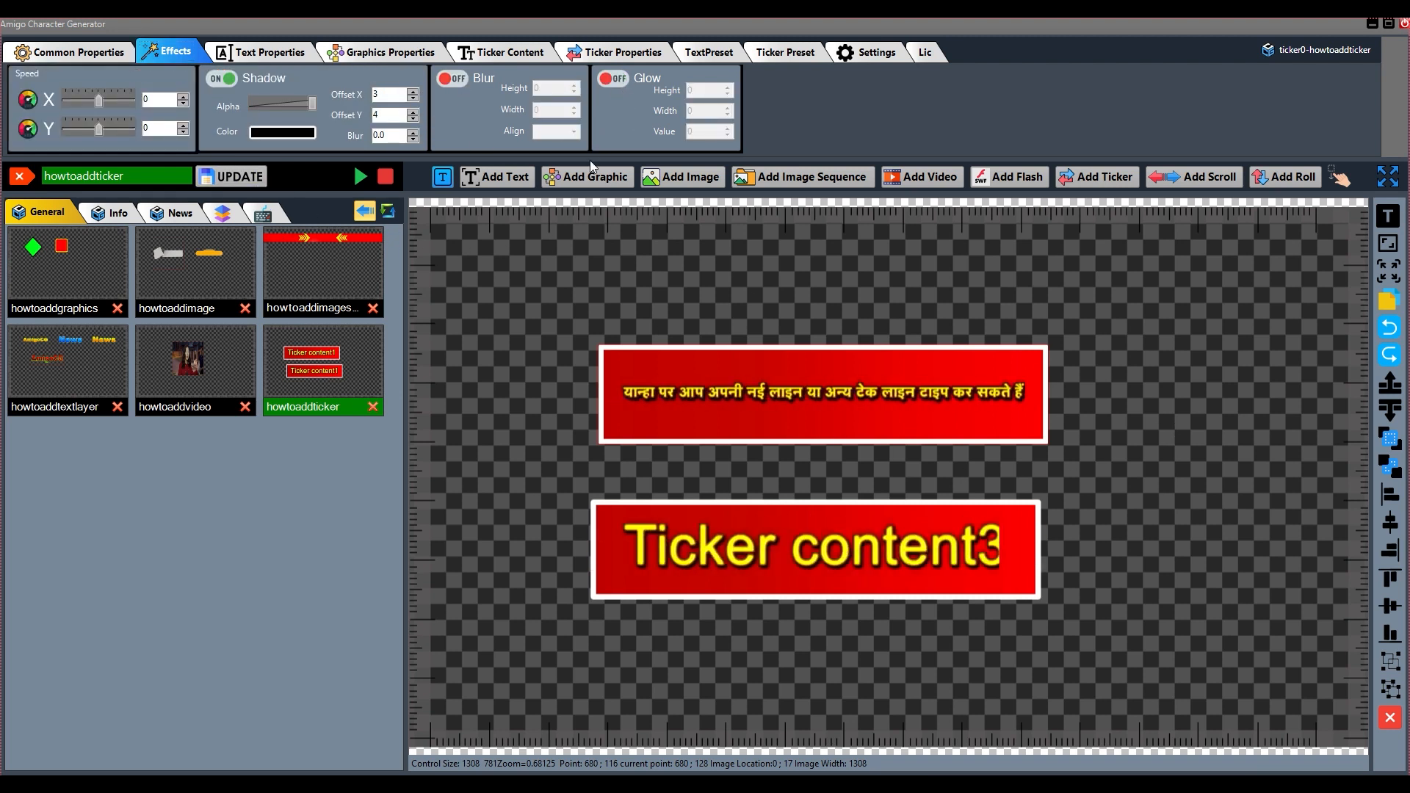
pyautogui.click(228, 182)
# Step: Switch on word wrap for the upper ticker's Hindi text, apply it, and update the project
pyautogui.click(1387, 219)
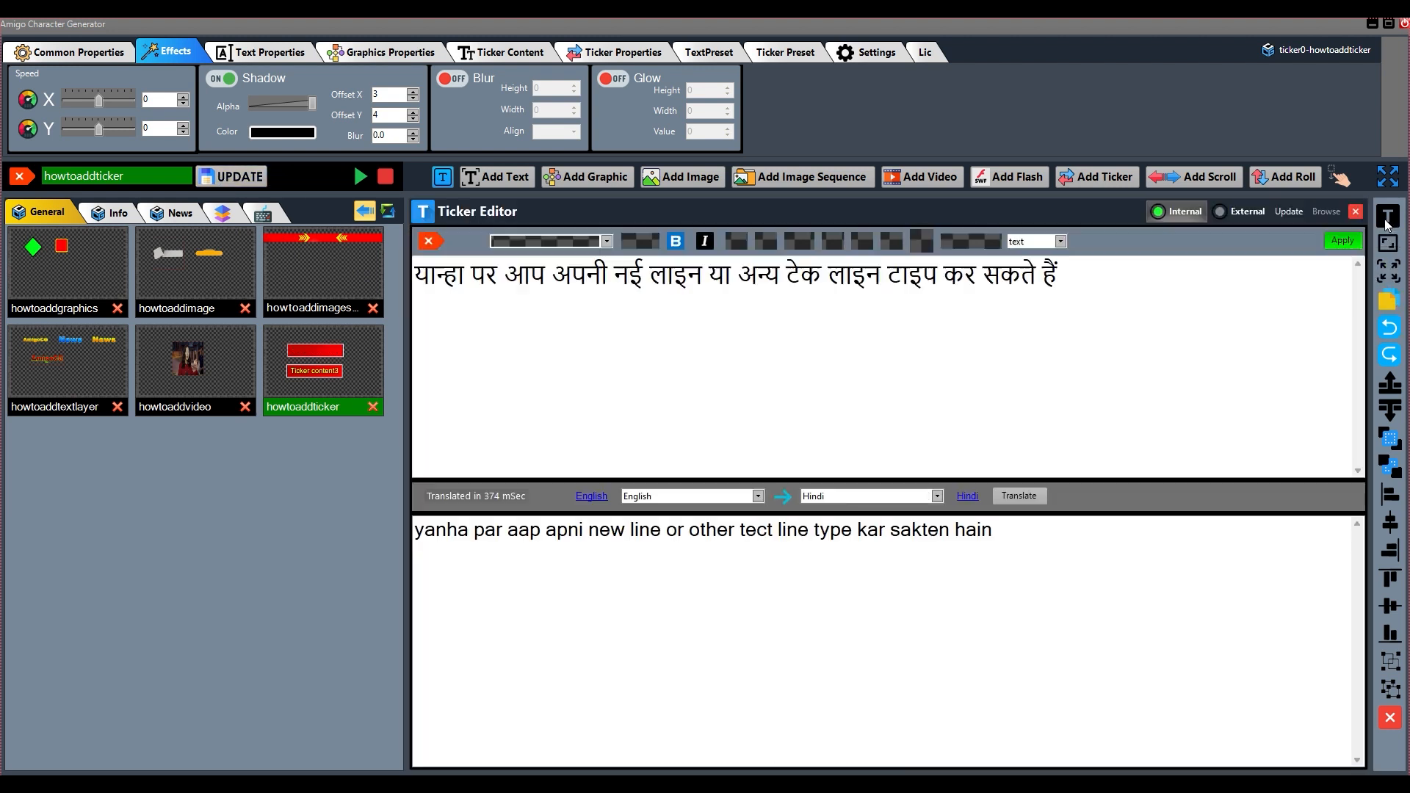
pyautogui.click(799, 242)
pyautogui.click(1342, 241)
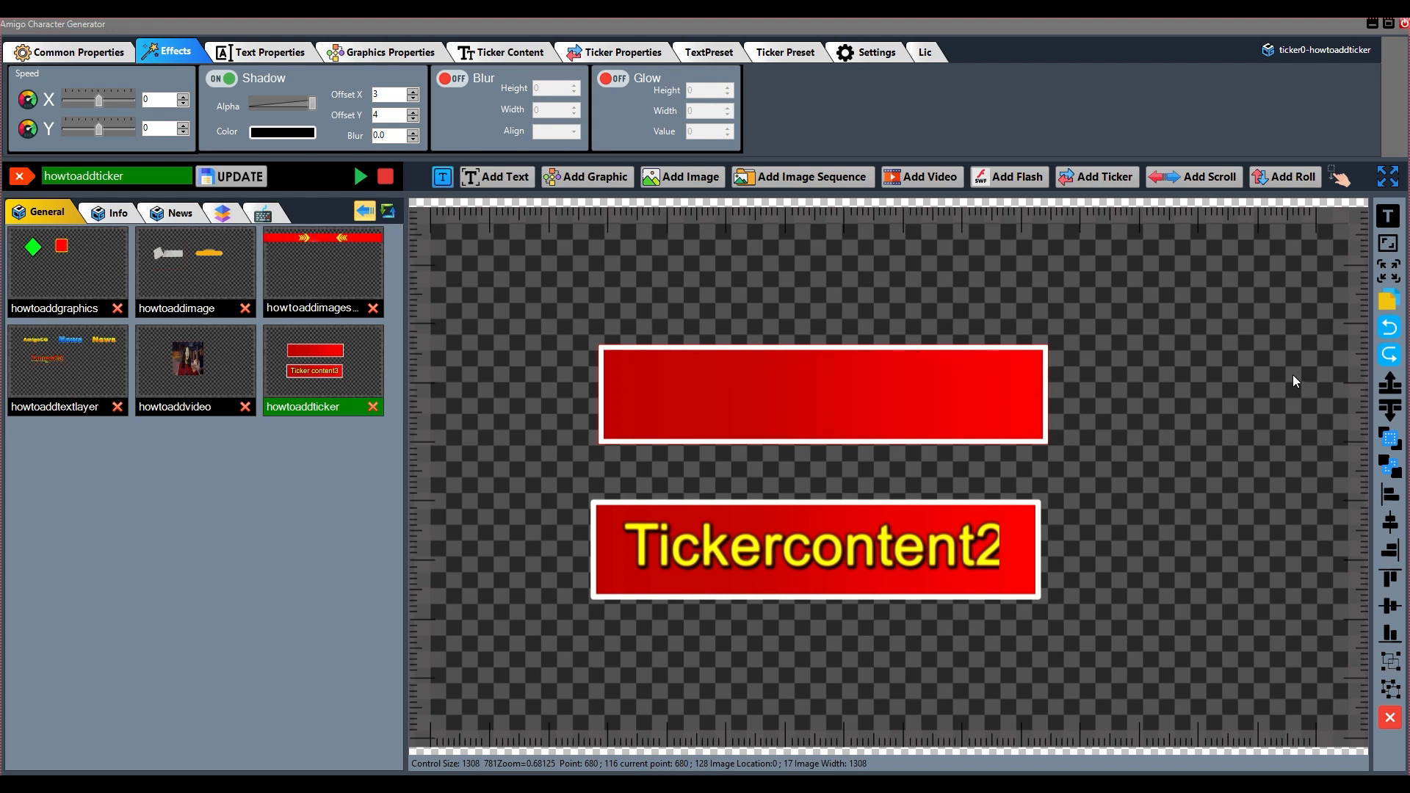
pyautogui.click(232, 177)
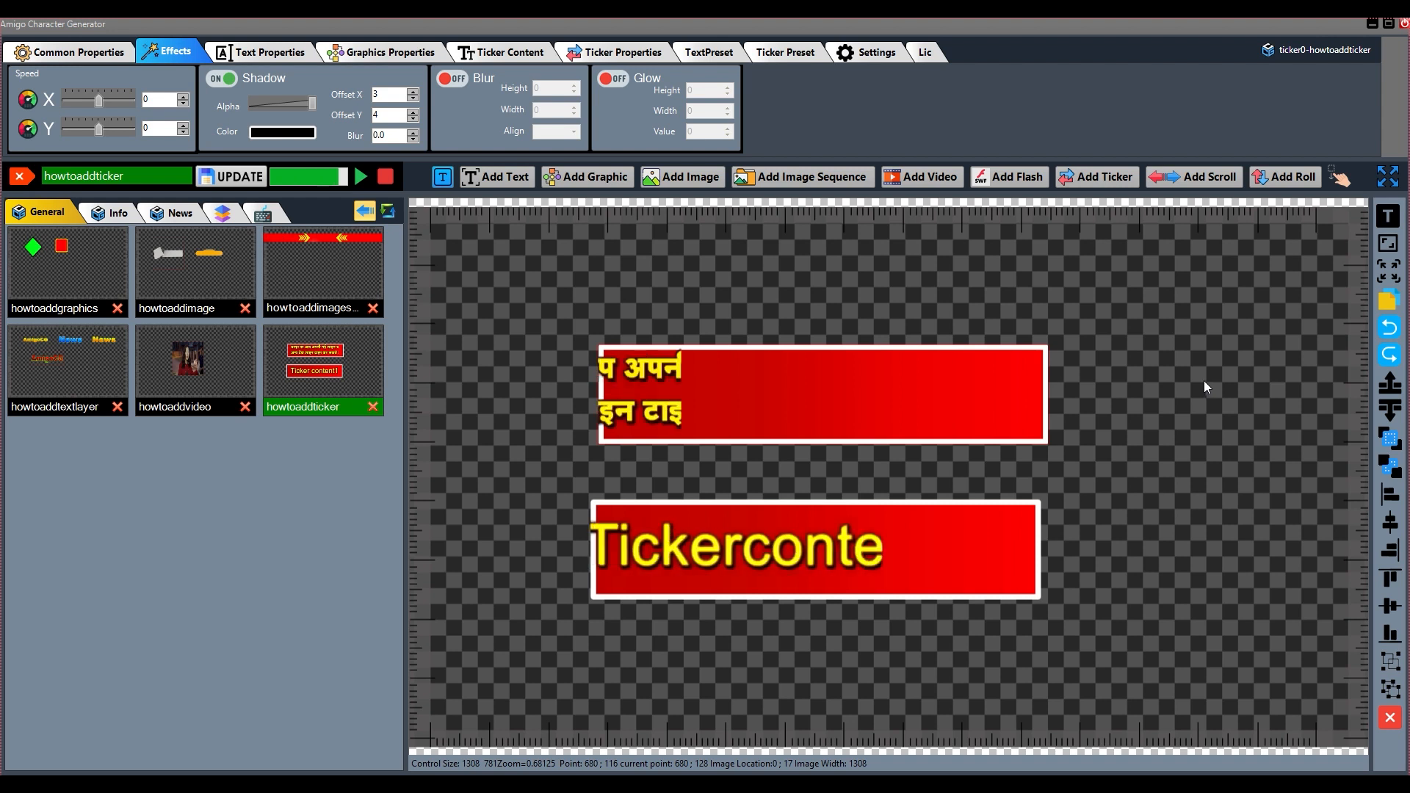
# Step: Clone the upper ticker and place the copy directly above it
pyautogui.click(783, 52)
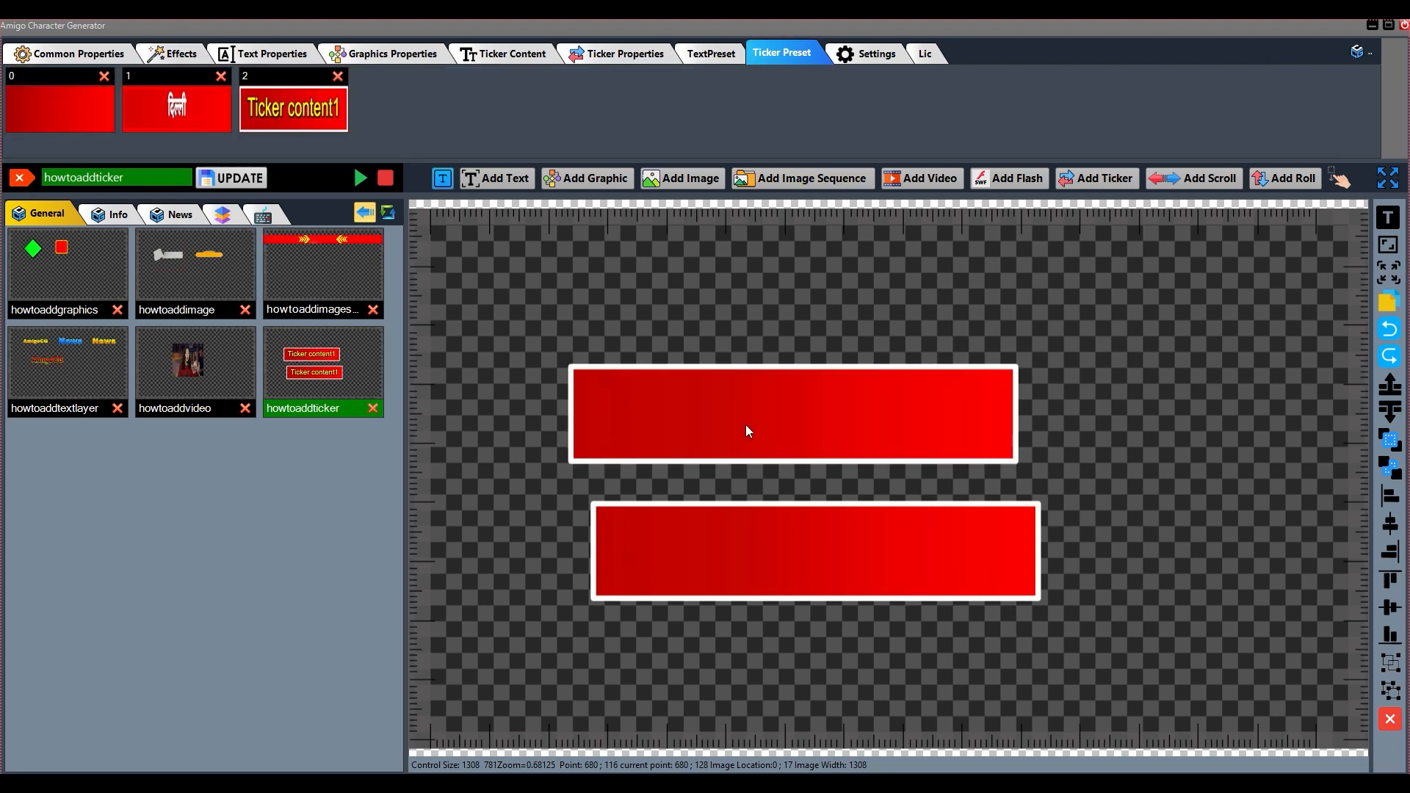
pyautogui.moveTo(784, 425); pyautogui.dragTo(772, 416)
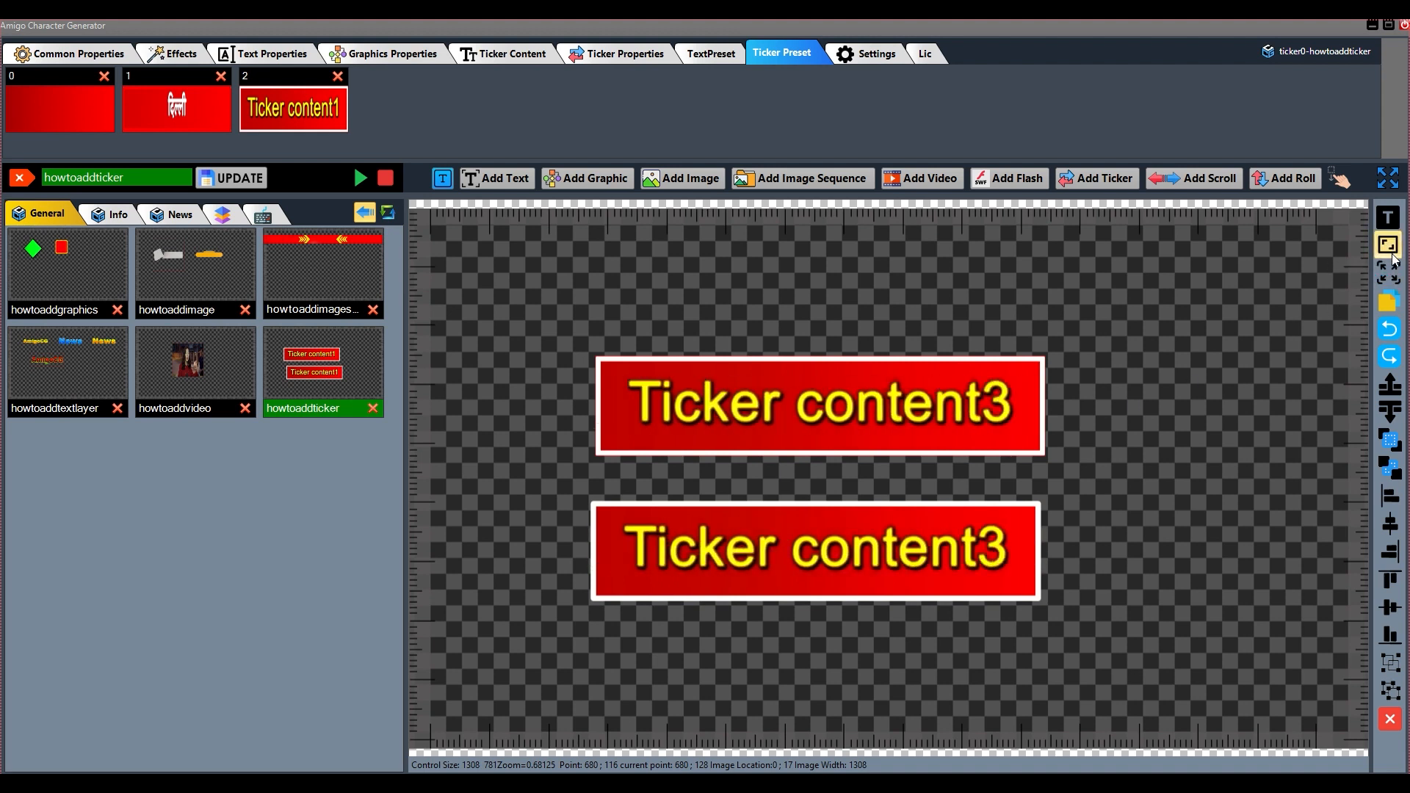
pyautogui.click(1390, 307)
pyautogui.moveTo(817, 396); pyautogui.dragTo(814, 279)
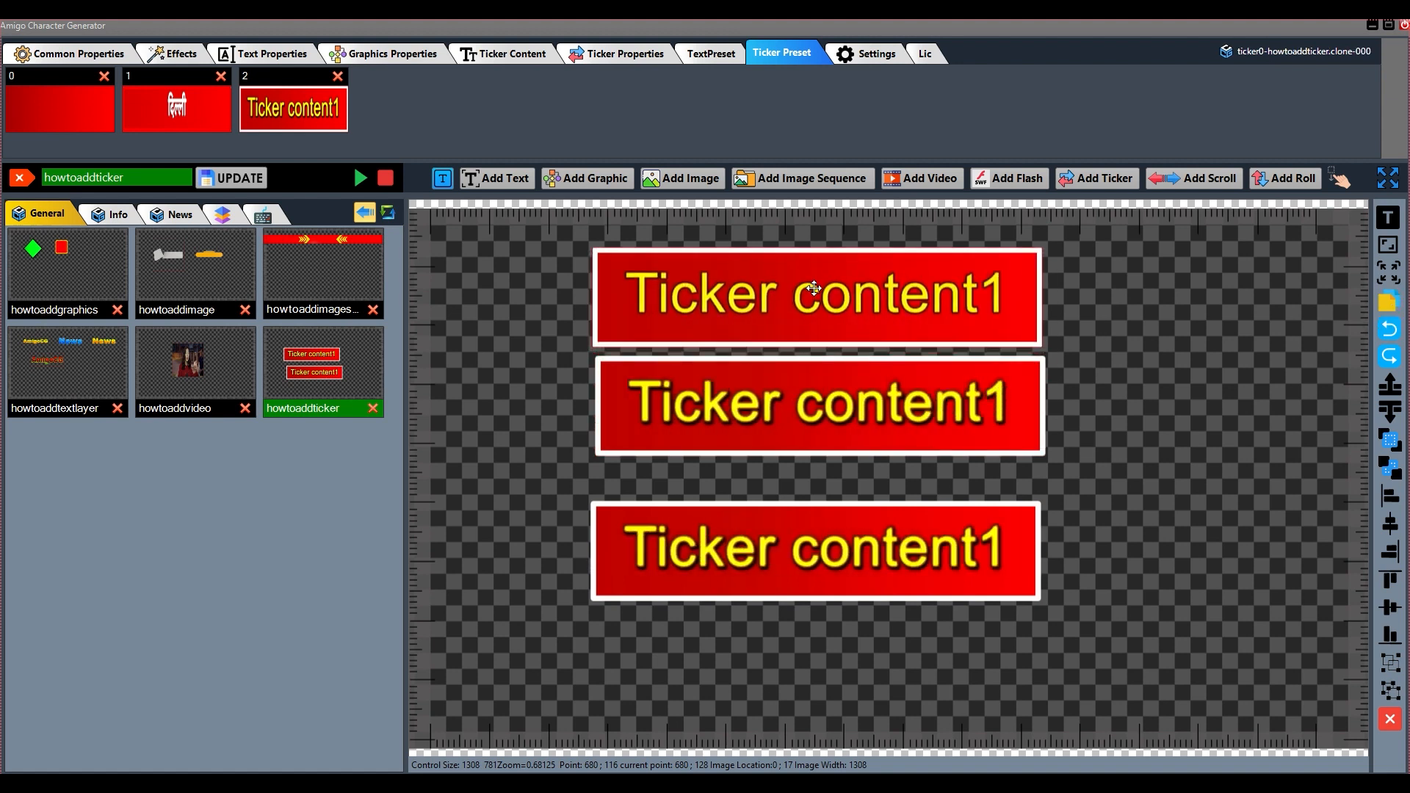
# Step: Undo the ticker clone and shift the upper ticker slightly to the left
pyautogui.click(1388, 329)
pyautogui.moveTo(862, 397); pyautogui.dragTo(857, 399)
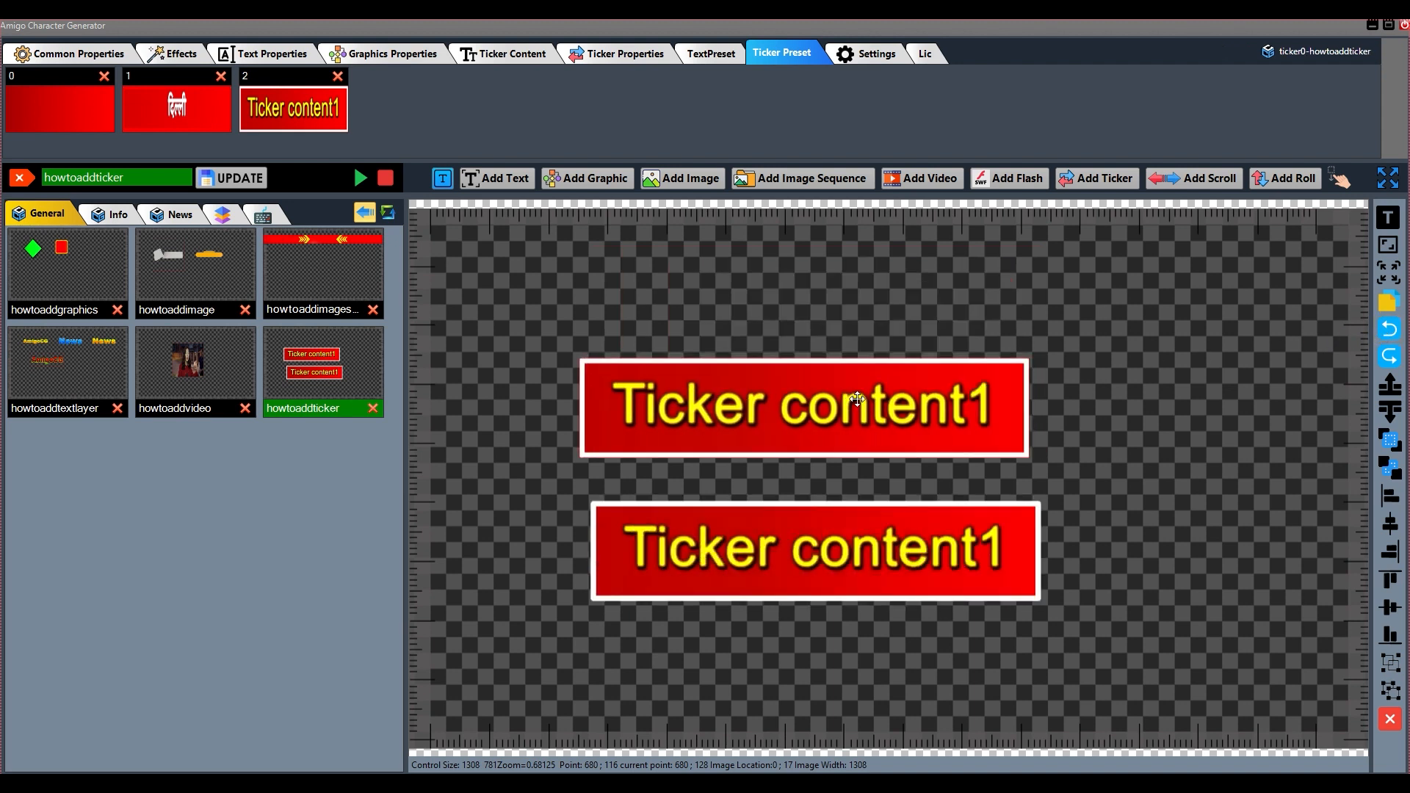